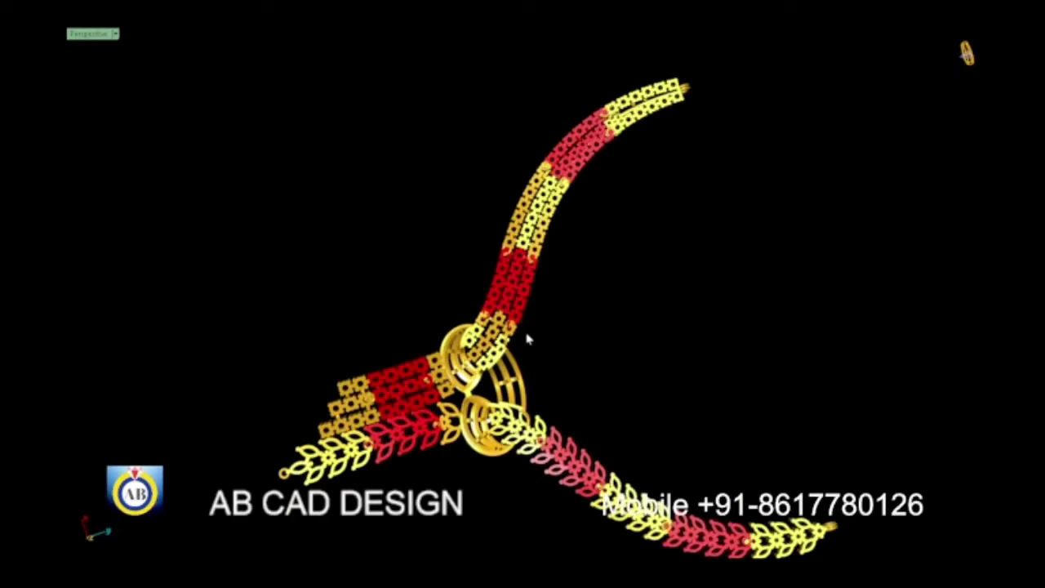
Step: Orbit and zoom around the pendant joint to inspect the curved gold rail surfaces
{"action": "mouse_move", "coordinate": [527, 339]}
{"action": "middle_mouse_down"}
{"action": "mouse_move", "coordinate": [509, 226]}
{"action": "mouse_move", "coordinate": [449, 236]}
{"action": "mouse_move", "coordinate": [419, 299]}
{"action": "mouse_move", "coordinate": [623, 456]}
{"action": "mouse_move", "coordinate": [538, 324]}
{"action": "middle_mouse_up"}
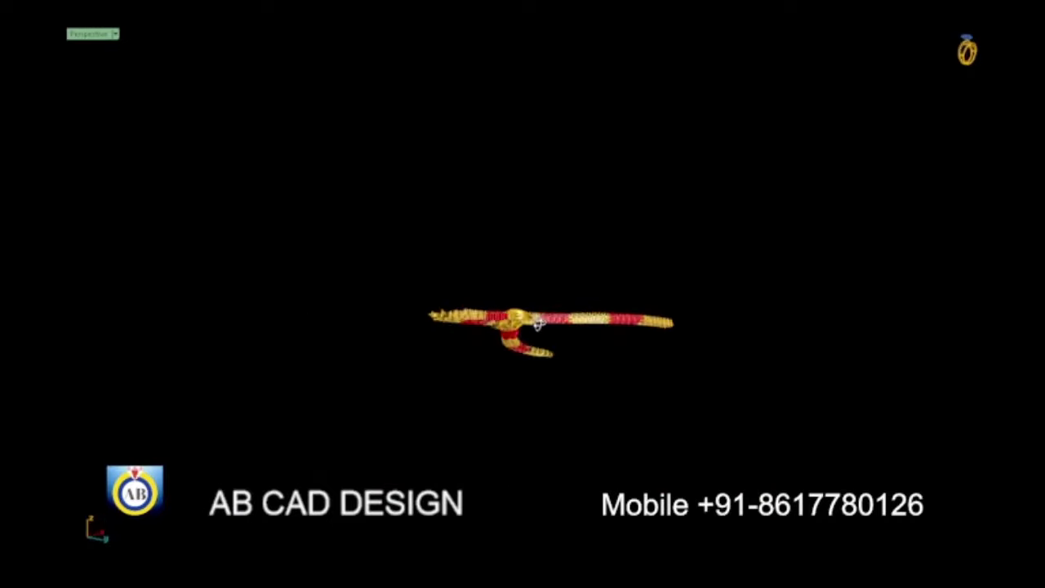
{"action": "scroll", "coordinate": [493, 278], "scroll_direction": "up", "scroll_amount": 5}
{"action": "scroll", "coordinate": [493, 278], "scroll_direction": "up", "scroll_amount": 3}
{"action": "mouse_move", "coordinate": [493, 277]}
{"action": "right_mouse_down"}
{"action": "mouse_move", "coordinate": [439, 361]}
{"action": "mouse_move", "coordinate": [490, 323]}
{"action": "mouse_move", "coordinate": [569, 320]}
{"action": "right_mouse_up"}
{"action": "scroll", "coordinate": [574, 436], "scroll_direction": "up", "scroll_amount": 3}
{"action": "scroll", "coordinate": [560, 378], "scroll_direction": "up", "scroll_amount": 2}
{"action": "scroll", "coordinate": [548, 321], "scroll_direction": "up", "scroll_amount": 5}
{"action": "scroll", "coordinate": [513, 319], "scroll_direction": "up", "scroll_amount": 3}
{"action": "scroll", "coordinate": [572, 315], "scroll_direction": "down", "scroll_amount": 5}
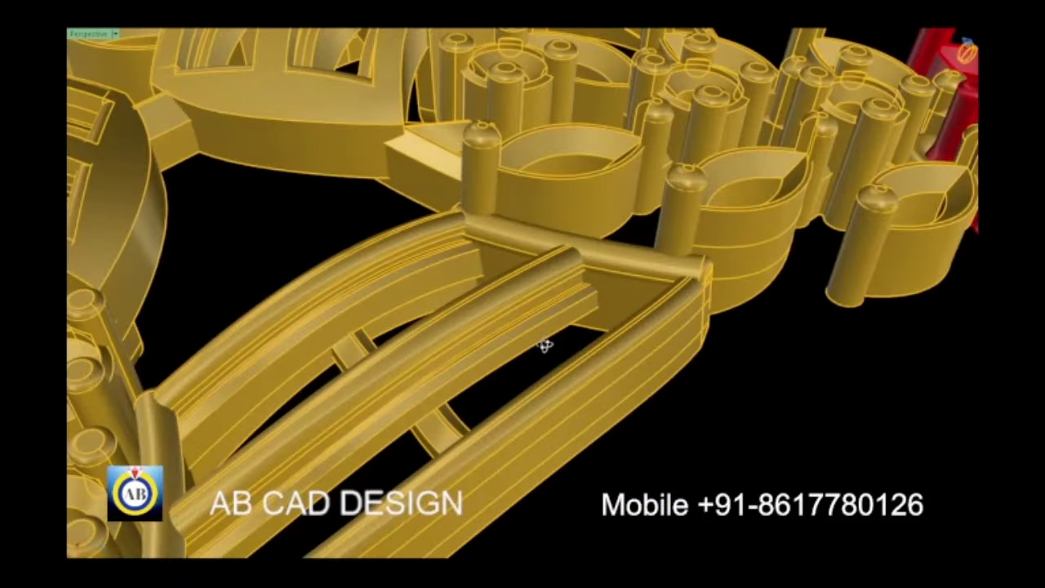
{"action": "scroll", "coordinate": [543, 346], "scroll_direction": "up", "scroll_amount": 5}
{"action": "scroll", "coordinate": [556, 289], "scroll_direction": "up", "scroll_amount": 3}
{"action": "scroll", "coordinate": [595, 357], "scroll_direction": "up", "scroll_amount": 3}
{"action": "mouse_move", "coordinate": [622, 315]}
{"action": "right_mouse_down"}
{"action": "mouse_move", "coordinate": [576, 331]}
{"action": "mouse_move", "coordinate": [592, 310]}
{"action": "mouse_move", "coordinate": [612, 315]}
{"action": "right_mouse_up"}
{"action": "scroll", "coordinate": [584, 299], "scroll_direction": "up", "scroll_amount": 2}
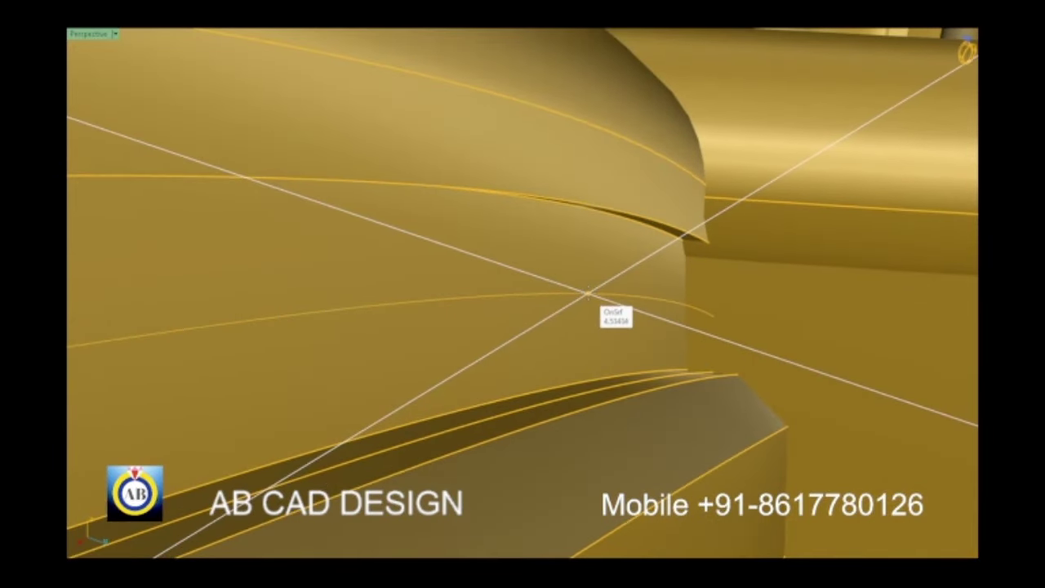
{"action": "scroll", "coordinate": [587, 293], "scroll_direction": "down", "scroll_amount": 3}
{"action": "scroll", "coordinate": [590, 283], "scroll_direction": "down", "scroll_amount": 3}
{"action": "right_click_drag", "start_coordinate": [589, 283], "coordinate": [554, 342]}
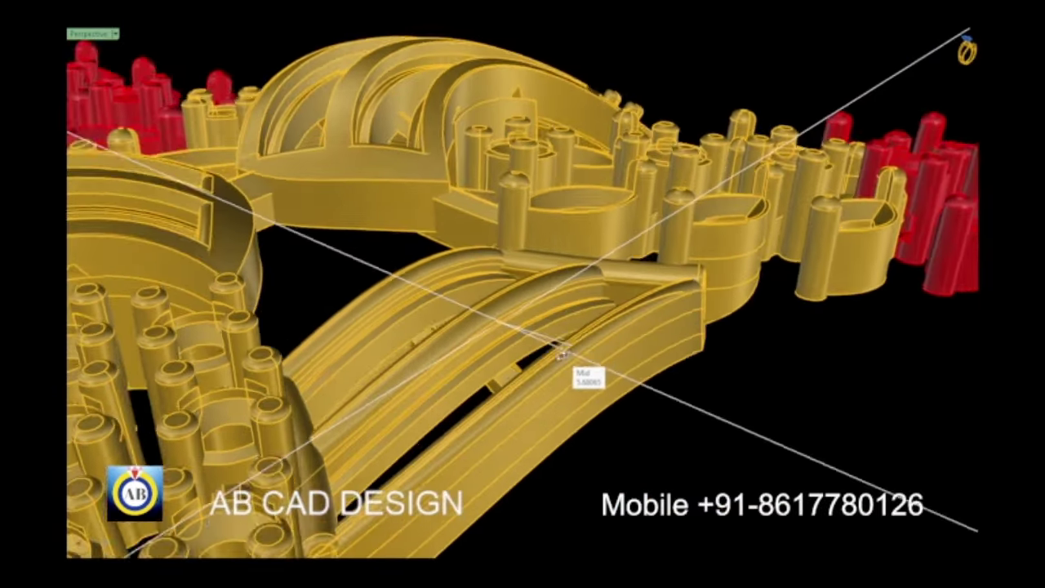
{"action": "scroll", "coordinate": [476, 373], "scroll_direction": "up", "scroll_amount": 2}
{"action": "right_click_drag", "start_coordinate": [475, 373], "coordinate": [459, 373]}
{"action": "scroll", "coordinate": [273, 317], "scroll_direction": "up", "scroll_amount": 2}
{"action": "scroll", "coordinate": [269, 303], "scroll_direction": "up", "scroll_amount": 2}
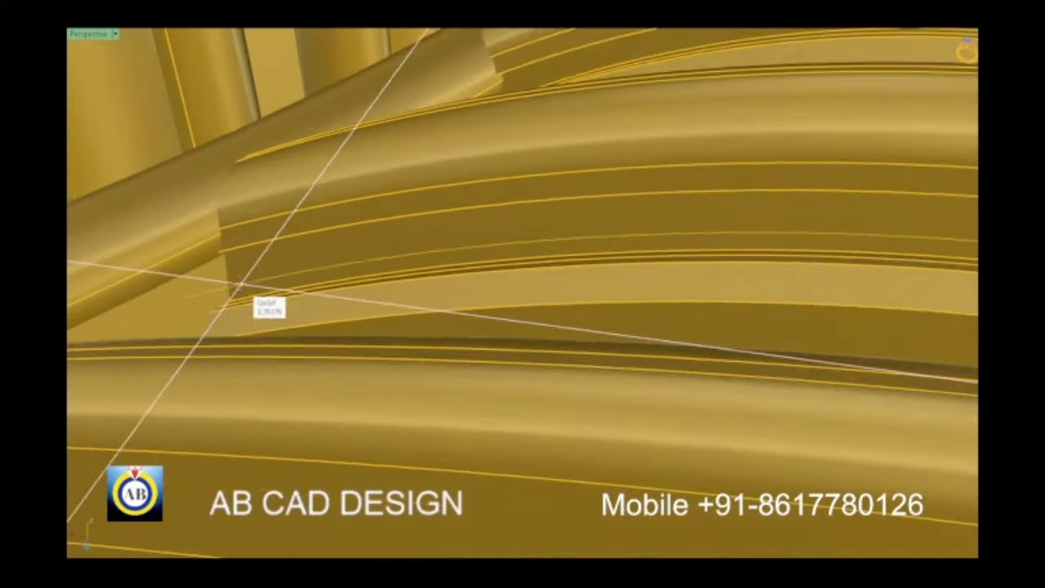
{"action": "scroll", "coordinate": [242, 300], "scroll_direction": "down", "scroll_amount": 1}
{"action": "scroll", "coordinate": [233, 295], "scroll_direction": "down", "scroll_amount": 2}
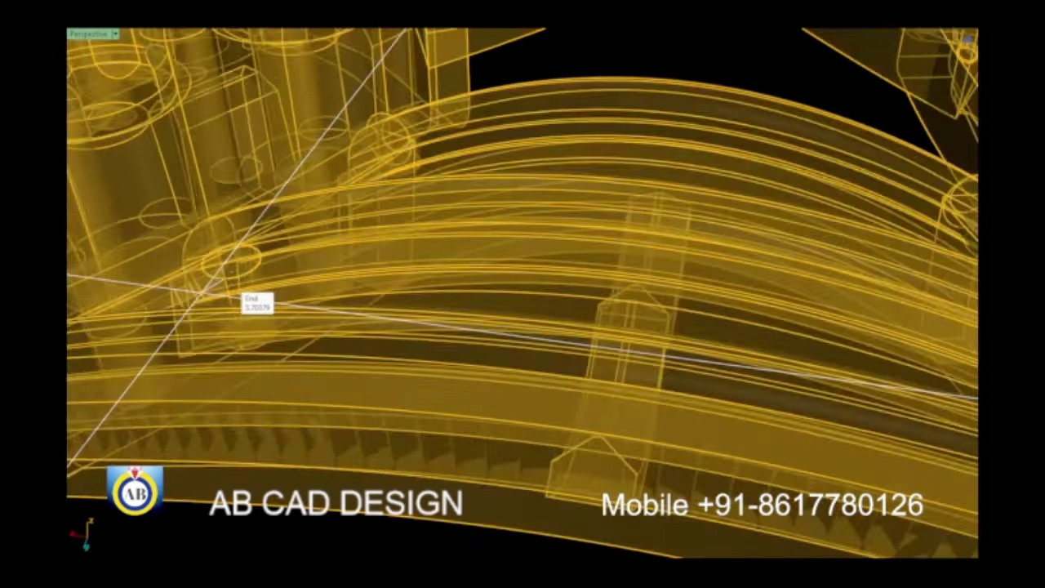
{"action": "scroll", "coordinate": [233, 294], "scroll_direction": "up", "scroll_amount": 1}
{"action": "scroll", "coordinate": [210, 299], "scroll_direction": "up", "scroll_amount": 2}
{"action": "scroll", "coordinate": [187, 308], "scroll_direction": "up", "scroll_amount": 2}
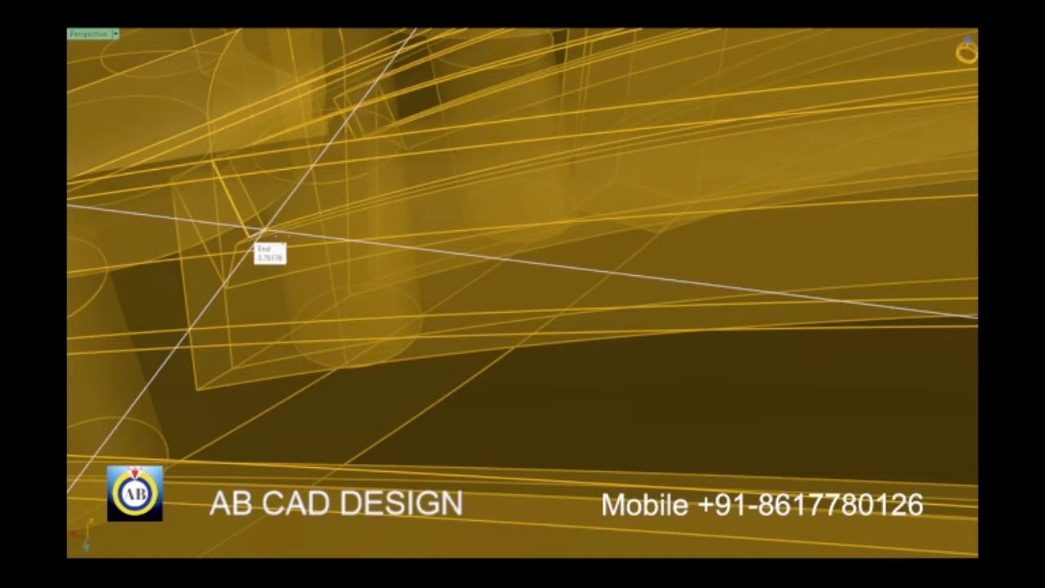
{"action": "scroll", "coordinate": [286, 237], "scroll_direction": "down", "scroll_amount": 2}
{"action": "scroll", "coordinate": [314, 249], "scroll_direction": "down", "scroll_amount": 1}
{"action": "scroll", "coordinate": [316, 265], "scroll_direction": "down", "scroll_amount": 2}
{"action": "scroll", "coordinate": [310, 277], "scroll_direction": "down", "scroll_amount": 2}
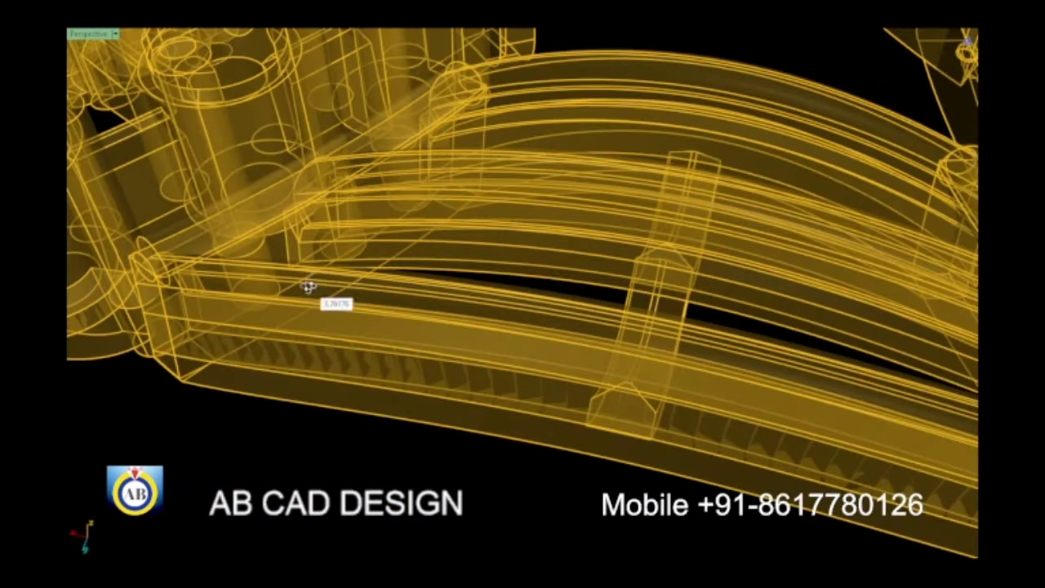
{"action": "scroll", "coordinate": [327, 277], "scroll_direction": "down", "scroll_amount": 2}
{"action": "scroll", "coordinate": [356, 282], "scroll_direction": "up", "scroll_amount": 1}
{"action": "scroll", "coordinate": [351, 286], "scroll_direction": "down", "scroll_amount": 2}
{"action": "scroll", "coordinate": [735, 229], "scroll_direction": "up", "scroll_amount": 3}
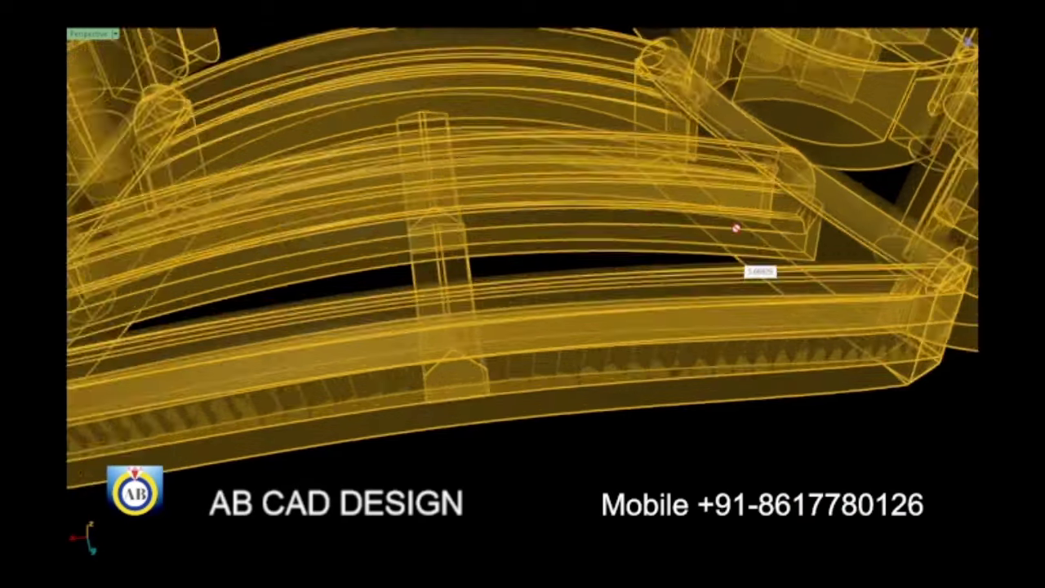
{"action": "scroll", "coordinate": [735, 229], "scroll_direction": "up", "scroll_amount": 3}
{"action": "scroll", "coordinate": [832, 223], "scroll_direction": "up", "scroll_amount": 1}
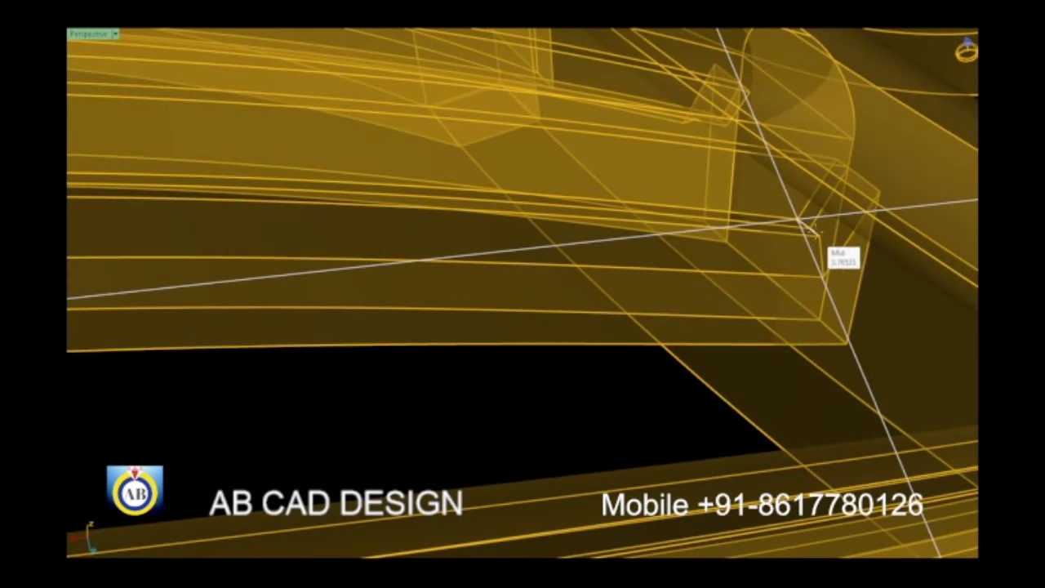
Step: Toggle the model between solid and ghosted shading to inspect the rail end, then return to solid
{"action": "key", "text": "ctrl+alt+s"}
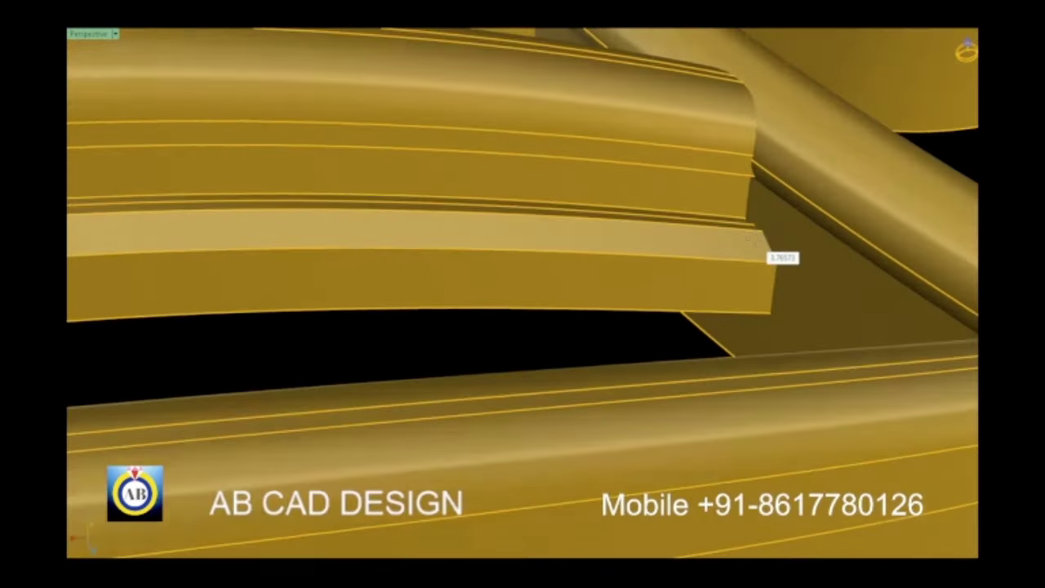
{"action": "scroll", "coordinate": [775, 197], "scroll_direction": "up", "scroll_amount": 3}
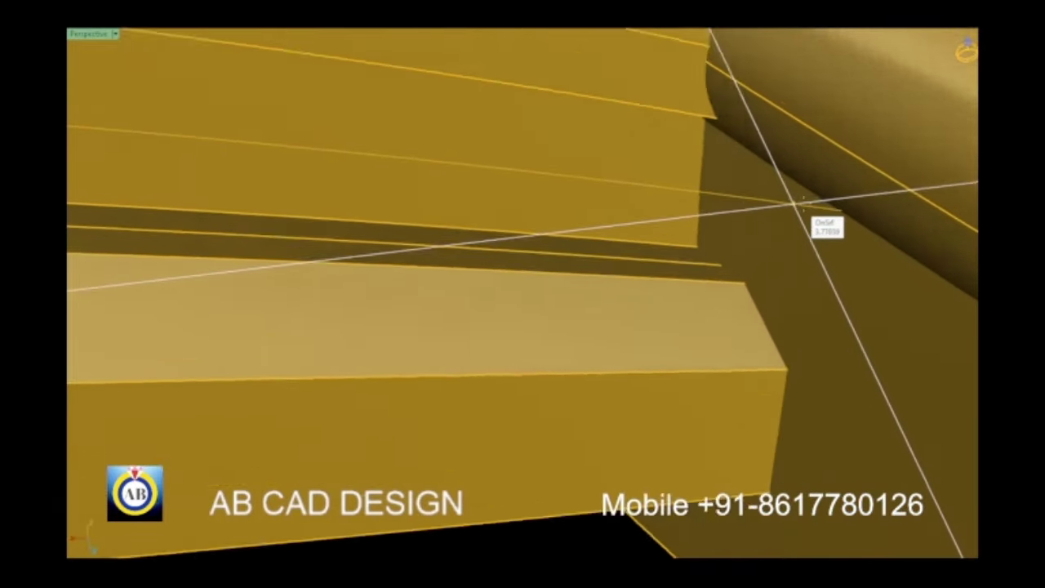
{"action": "scroll", "coordinate": [793, 203], "scroll_direction": "up", "scroll_amount": 2}
{"action": "key", "text": "ctrl+alt+g"}
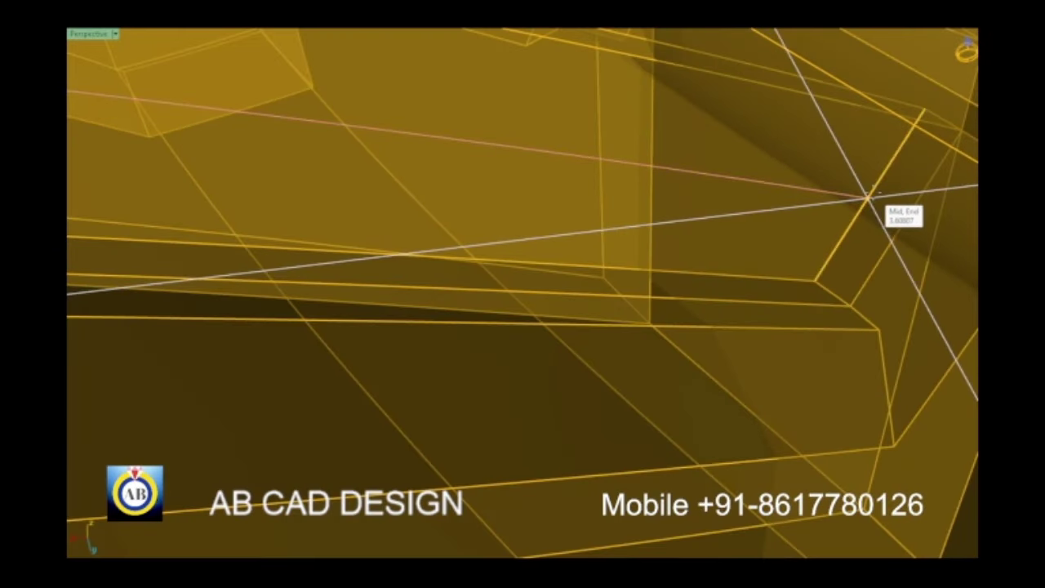
{"action": "scroll", "coordinate": [817, 198], "scroll_direction": "down", "scroll_amount": 3}
{"action": "mouse_move", "coordinate": [694, 198]}
{"action": "right_mouse_down"}
{"action": "mouse_move", "coordinate": [672, 294]}
{"action": "mouse_move", "coordinate": [758, 261]}
{"action": "mouse_move", "coordinate": [706, 258]}
{"action": "right_mouse_up"}
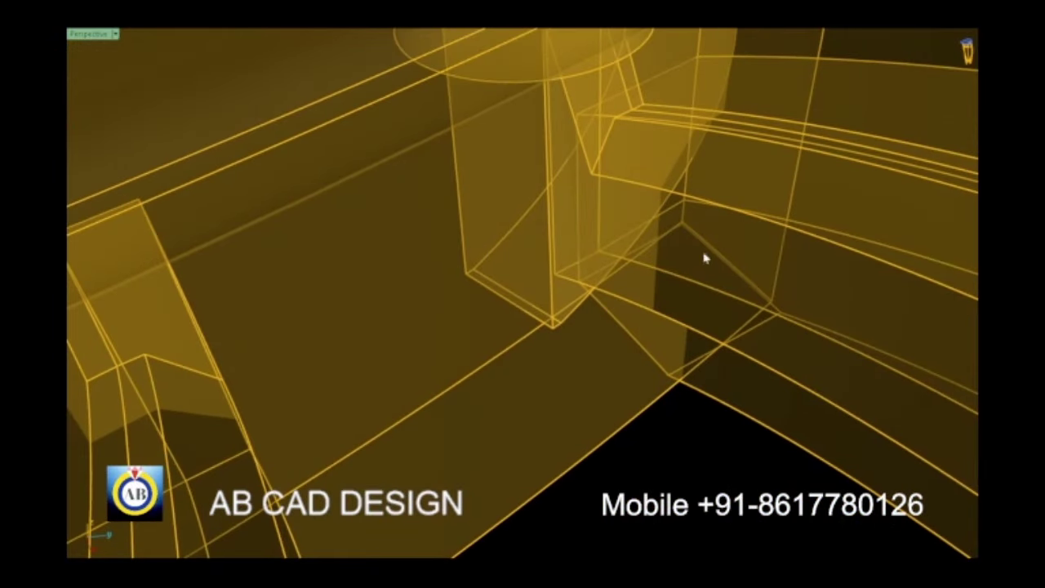
{"action": "scroll", "coordinate": [582, 226], "scroll_direction": "down", "scroll_amount": 3}
{"action": "scroll", "coordinate": [582, 226], "scroll_direction": "down", "scroll_amount": 1}
{"action": "key", "text": "ctrl+alt+s"}
{"action": "right_click_drag", "start_coordinate": [542, 311], "coordinate": [693, 311]}
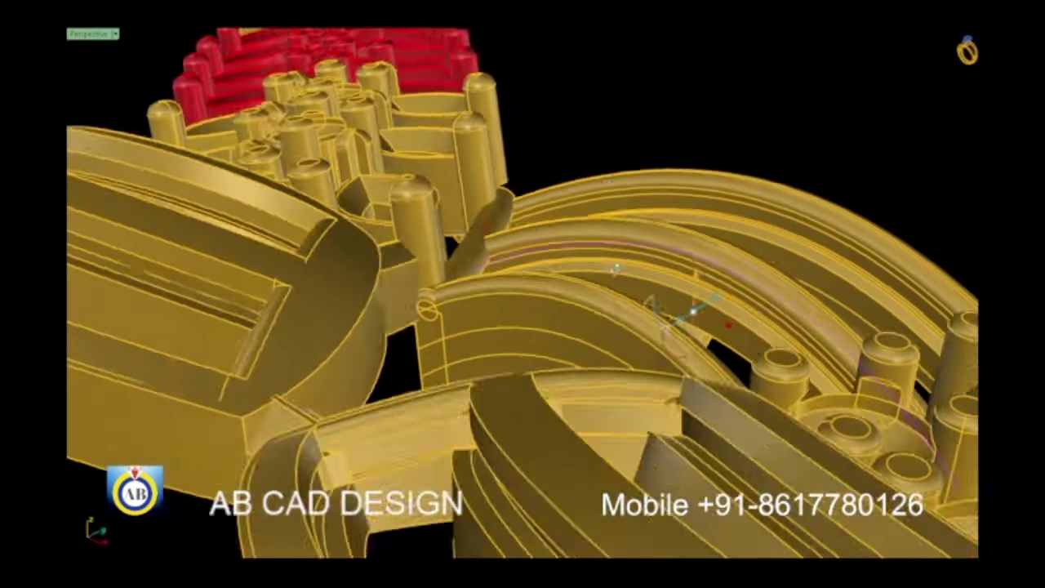
{"action": "scroll", "coordinate": [693, 312], "scroll_direction": "up", "scroll_amount": 3}
{"action": "scroll", "coordinate": [624, 191], "scroll_direction": "up", "scroll_amount": 2}
Step: View the rail joint close up from another side in solid shading
{"action": "mouse_move", "coordinate": [501, 315]}
{"action": "right_mouse_down"}
{"action": "mouse_move", "coordinate": [479, 305]}
{"action": "mouse_move", "coordinate": [463, 356]}
{"action": "mouse_move", "coordinate": [581, 354]}
{"action": "mouse_move", "coordinate": [544, 308]}
{"action": "mouse_move", "coordinate": [530, 318]}
{"action": "mouse_move", "coordinate": [585, 226]}
{"action": "mouse_move", "coordinate": [567, 226]}
{"action": "mouse_move", "coordinate": [580, 241]}
{"action": "mouse_move", "coordinate": [518, 299]}
{"action": "mouse_move", "coordinate": [597, 240]}
{"action": "mouse_move", "coordinate": [419, 222]}
{"action": "mouse_move", "coordinate": [396, 234]}
{"action": "right_mouse_up"}
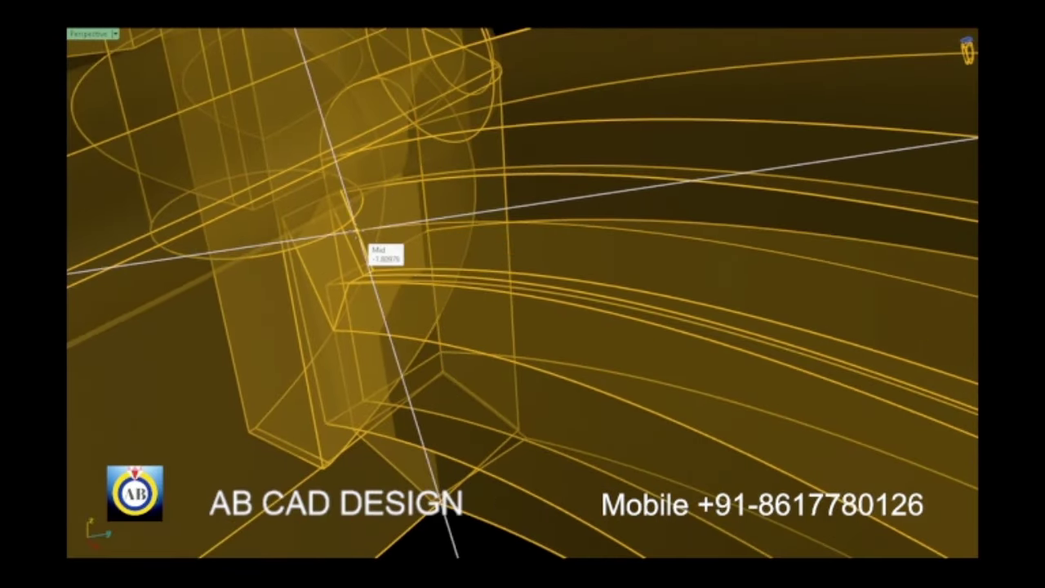
{"action": "scroll", "coordinate": [381, 210], "scroll_direction": "down", "scroll_amount": 2}
{"action": "scroll", "coordinate": [424, 270], "scroll_direction": "down", "scroll_amount": 4}
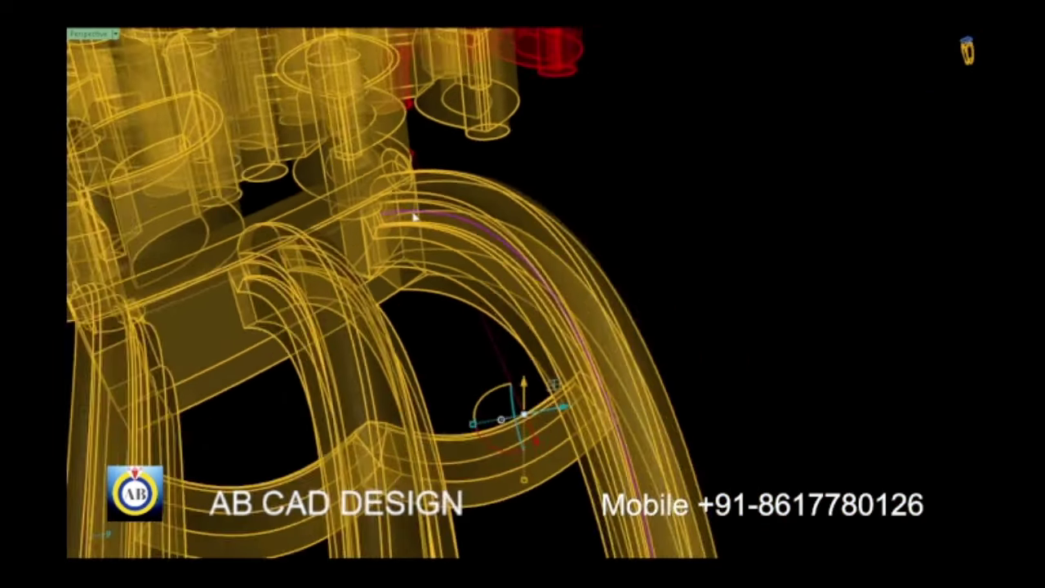
{"action": "scroll", "coordinate": [457, 294], "scroll_direction": "down", "scroll_amount": 3}
{"action": "mouse_move", "coordinate": [423, 319]}
{"action": "right_mouse_down"}
{"action": "mouse_move", "coordinate": [566, 302]}
{"action": "mouse_move", "coordinate": [459, 335]}
{"action": "right_mouse_up"}
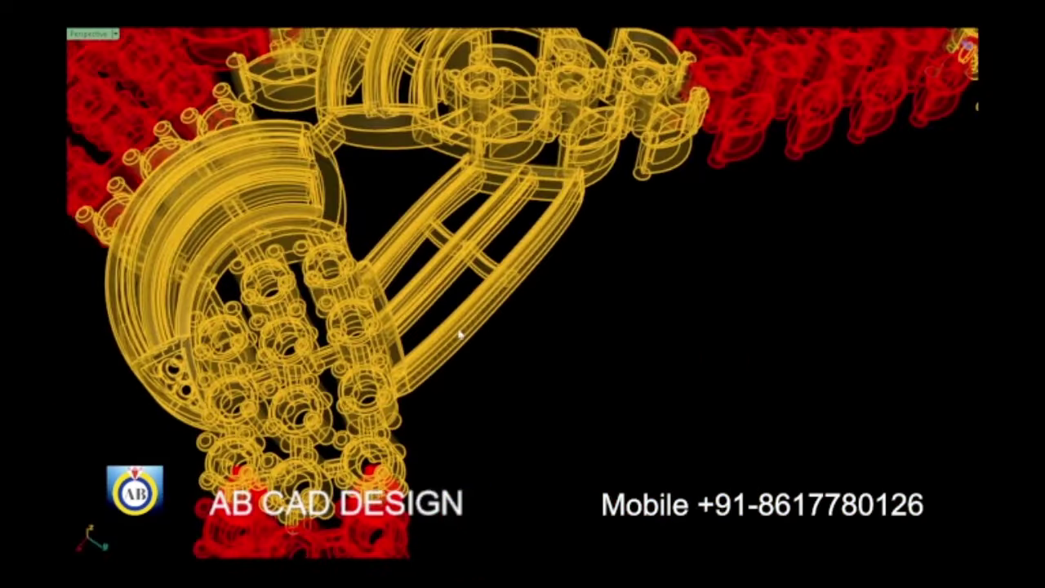
{"action": "key", "text": "ctrl+alt+s"}
{"action": "scroll", "coordinate": [453, 304], "scroll_direction": "up", "scroll_amount": 3}
{"action": "scroll", "coordinate": [490, 298], "scroll_direction": "up", "scroll_amount": 3}
{"action": "scroll", "coordinate": [508, 291], "scroll_direction": "up", "scroll_amount": 3}
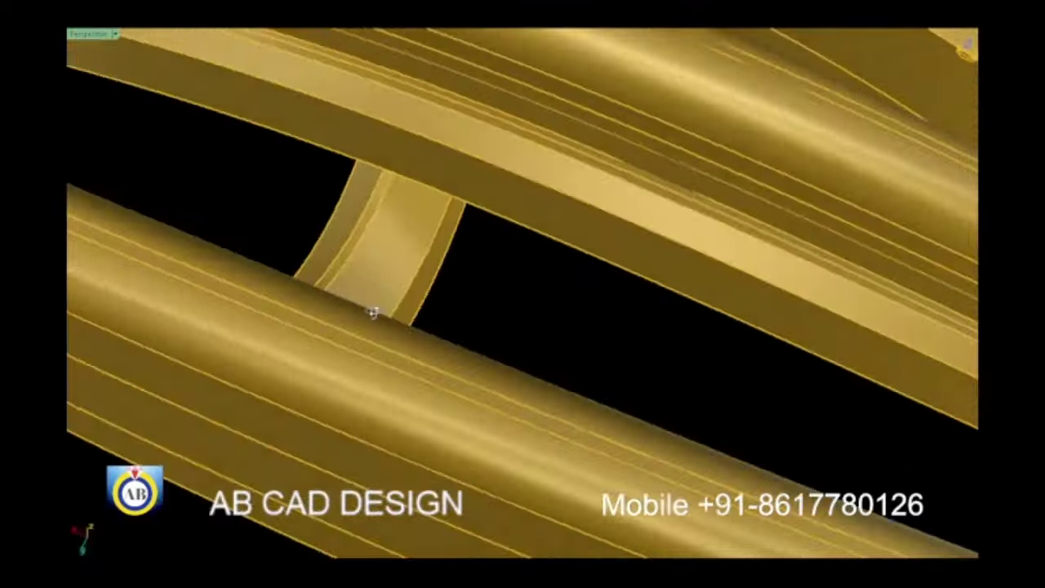
{"action": "scroll", "coordinate": [532, 298], "scroll_direction": "up", "scroll_amount": 2}
{"action": "scroll", "coordinate": [531, 298], "scroll_direction": "down", "scroll_amount": 4}
{"action": "scroll", "coordinate": [490, 268], "scroll_direction": "down", "scroll_amount": 1}
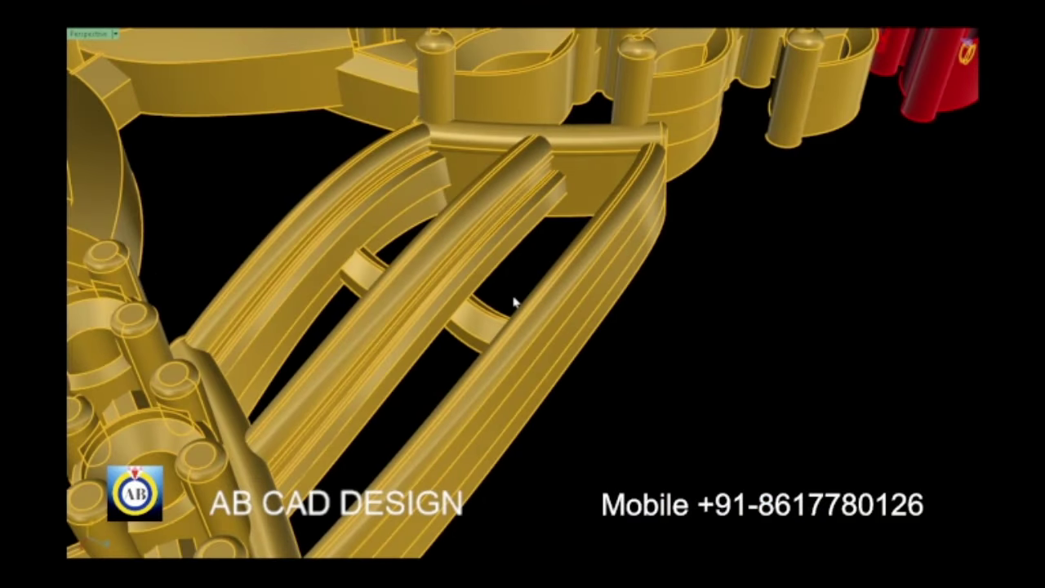
{"action": "scroll", "coordinate": [412, 337], "scroll_direction": "down", "scroll_amount": 5}
Step: Orbit around the gold rail joint to see it and the chain from above
{"action": "right_click_drag", "start_coordinate": [443, 233], "coordinate": [524, 345]}
{"action": "scroll", "coordinate": [556, 289], "scroll_direction": "up", "scroll_amount": 3}
{"action": "scroll", "coordinate": [572, 293], "scroll_direction": "up", "scroll_amount": 3}
{"action": "scroll", "coordinate": [583, 294], "scroll_direction": "up", "scroll_amount": 1}
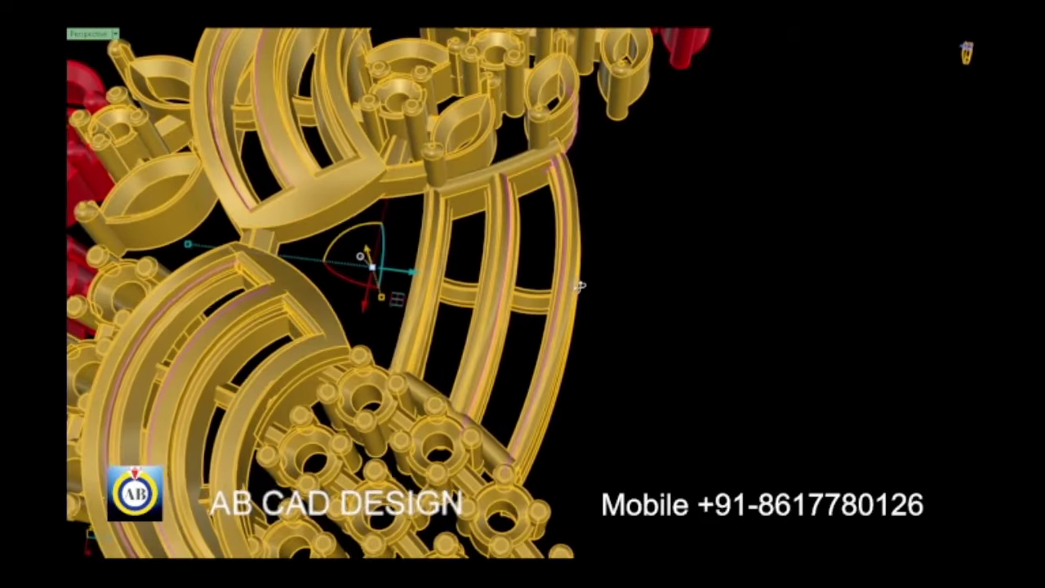
{"action": "scroll", "coordinate": [583, 294], "scroll_direction": "up", "scroll_amount": 1}
{"action": "scroll", "coordinate": [581, 296], "scroll_direction": "up", "scroll_amount": 3}
{"action": "scroll", "coordinate": [647, 287], "scroll_direction": "down", "scroll_amount": 3}
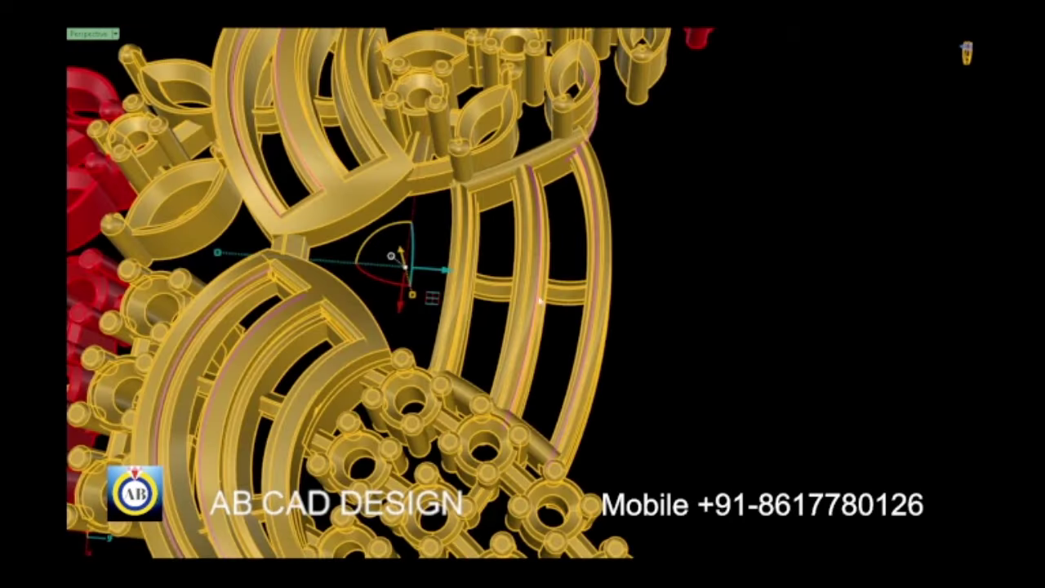
{"action": "mouse_move", "coordinate": [648, 287]}
{"action": "right_mouse_down"}
{"action": "mouse_move", "coordinate": [473, 234]}
{"action": "mouse_move", "coordinate": [702, 282]}
{"action": "right_mouse_up"}
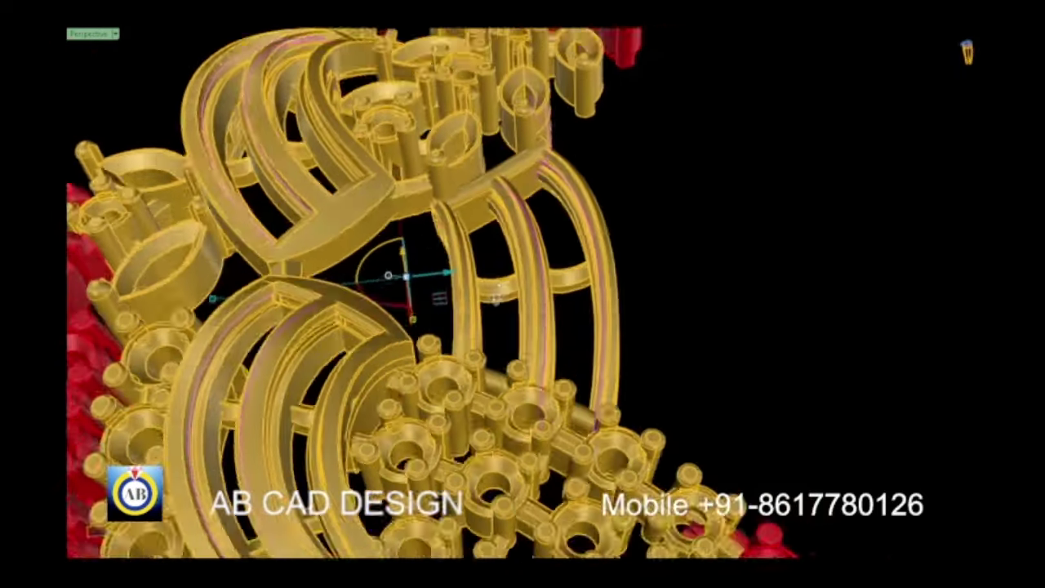
{"action": "scroll", "coordinate": [702, 283], "scroll_direction": "down", "scroll_amount": 3}
{"action": "scroll", "coordinate": [486, 345], "scroll_direction": "down", "scroll_amount": 2}
{"action": "scroll", "coordinate": [486, 345], "scroll_direction": "up", "scroll_amount": 2}
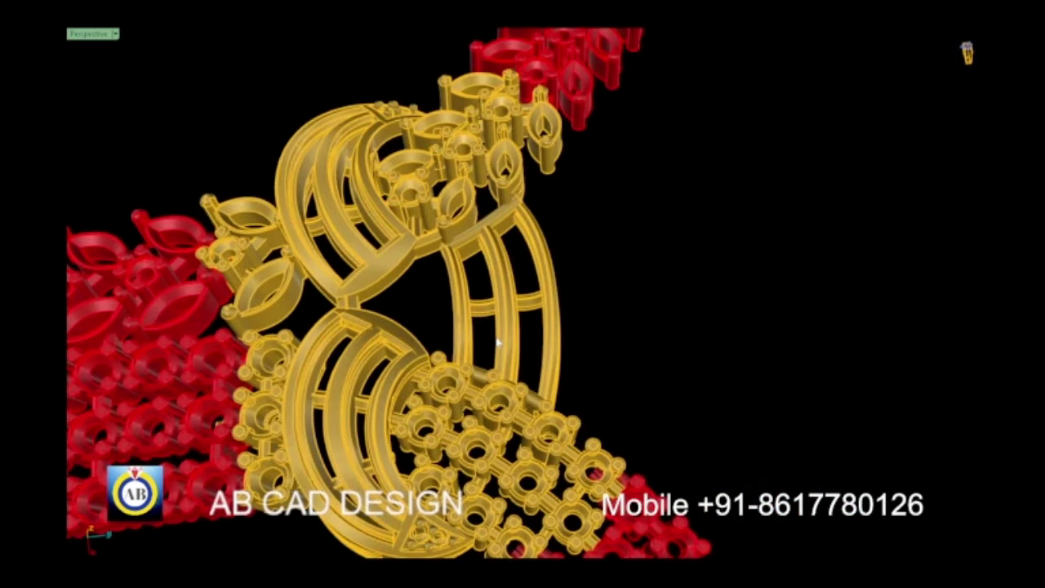
{"action": "scroll", "coordinate": [536, 333], "scroll_direction": "down", "scroll_amount": 2}
{"action": "scroll", "coordinate": [537, 333], "scroll_direction": "down", "scroll_amount": 2}
{"action": "scroll", "coordinate": [567, 322], "scroll_direction": "up", "scroll_amount": 5}
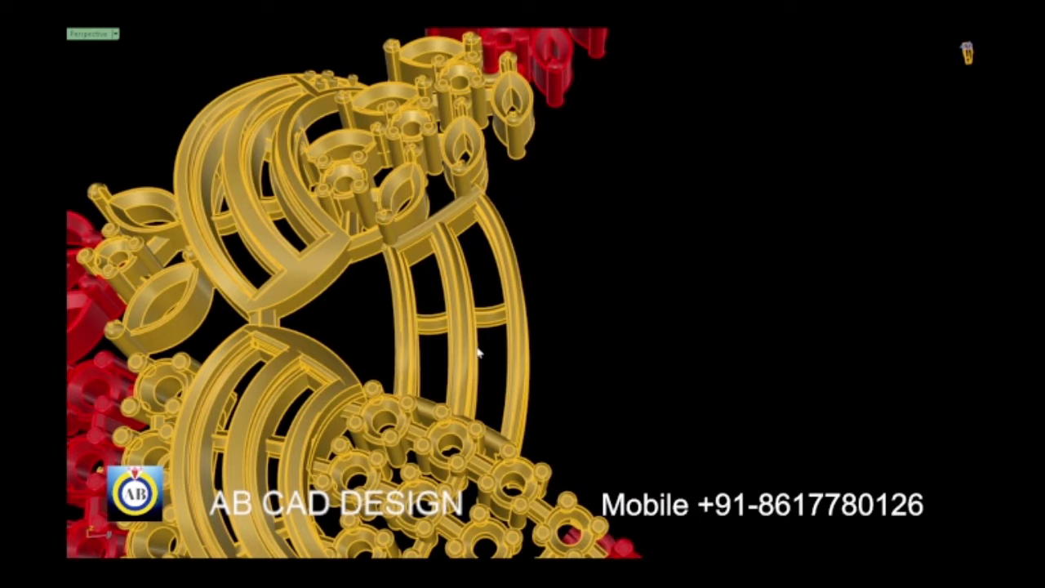
{"action": "scroll", "coordinate": [478, 352], "scroll_direction": "down", "scroll_amount": 3}
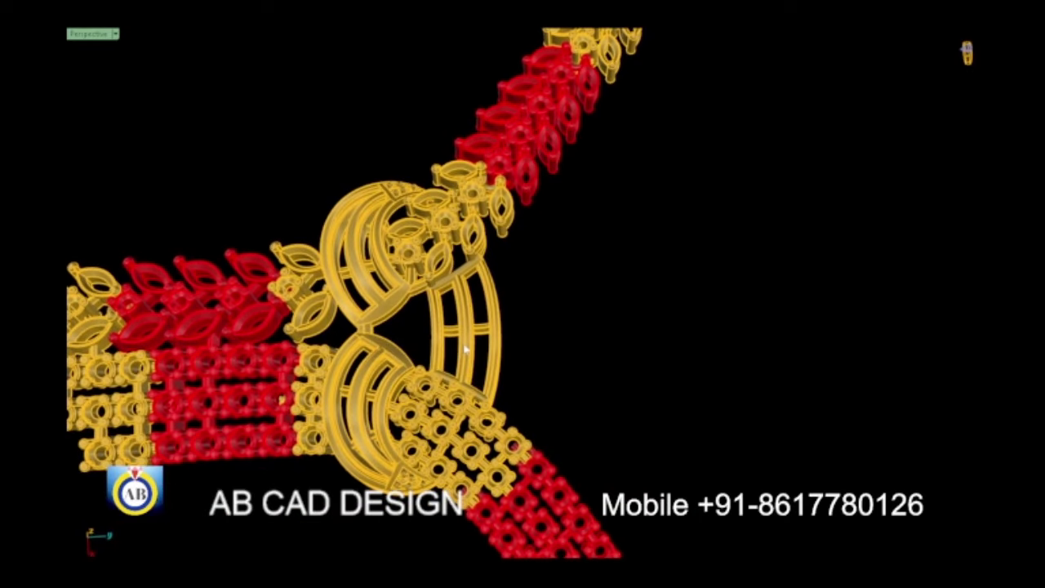
{"action": "scroll", "coordinate": [460, 353], "scroll_direction": "up", "scroll_amount": 3}
{"action": "mouse_move", "coordinate": [462, 362]}
{"action": "right_mouse_down"}
{"action": "mouse_move", "coordinate": [303, 362]}
{"action": "mouse_move", "coordinate": [400, 368]}
{"action": "mouse_move", "coordinate": [479, 389]}
{"action": "mouse_move", "coordinate": [482, 408]}
{"action": "right_mouse_up"}
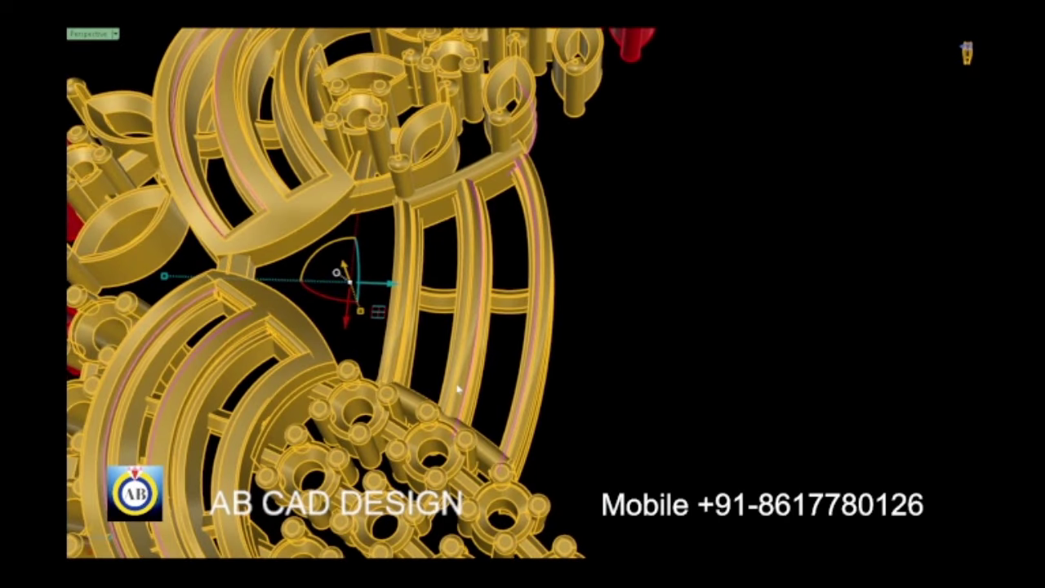
Step: Clear the selection and select the curve running along the rail
{"action": "key", "text": "Escape"}
{"action": "scroll", "coordinate": [455, 388], "scroll_direction": "down", "scroll_amount": 3}
{"action": "scroll", "coordinate": [490, 400], "scroll_direction": "up", "scroll_amount": 3}
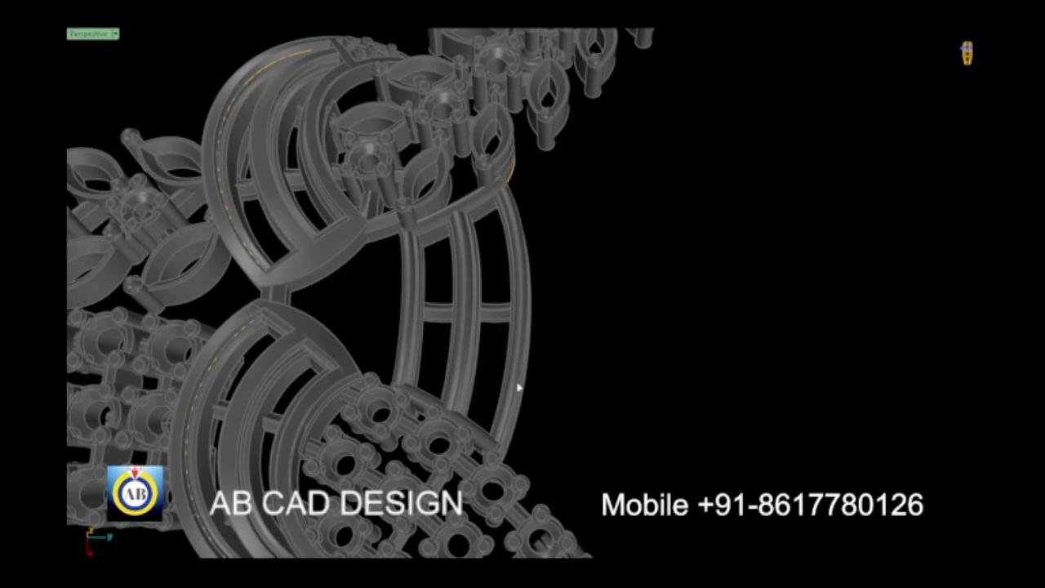
{"action": "left_click", "coordinate": [458, 359]}
{"action": "scroll", "coordinate": [527, 351], "scroll_direction": "down", "scroll_amount": 3}
{"action": "scroll", "coordinate": [525, 362], "scroll_direction": "up", "scroll_amount": 2}
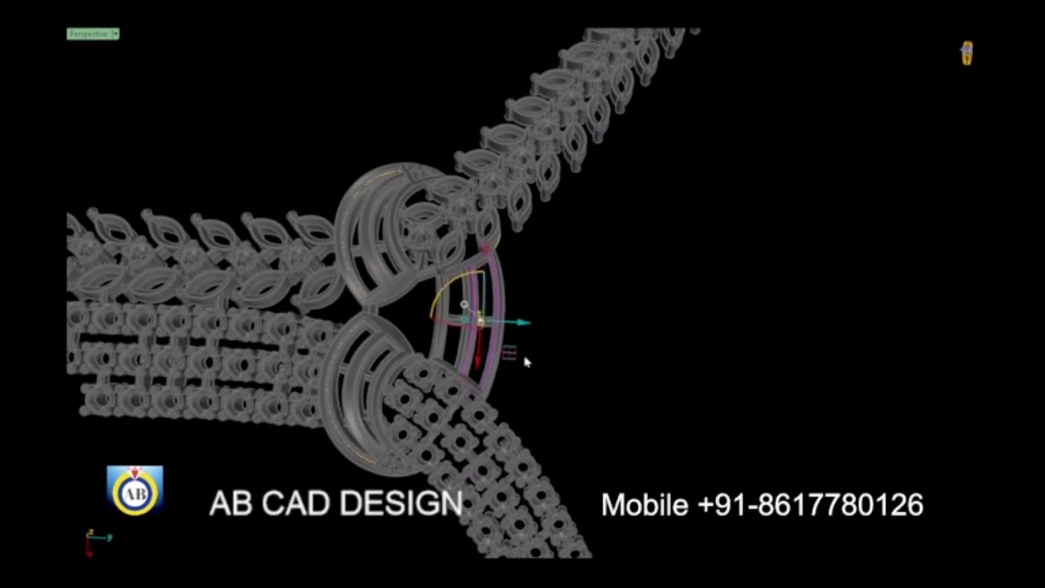
{"action": "scroll", "coordinate": [521, 352], "scroll_direction": "up", "scroll_amount": 5}
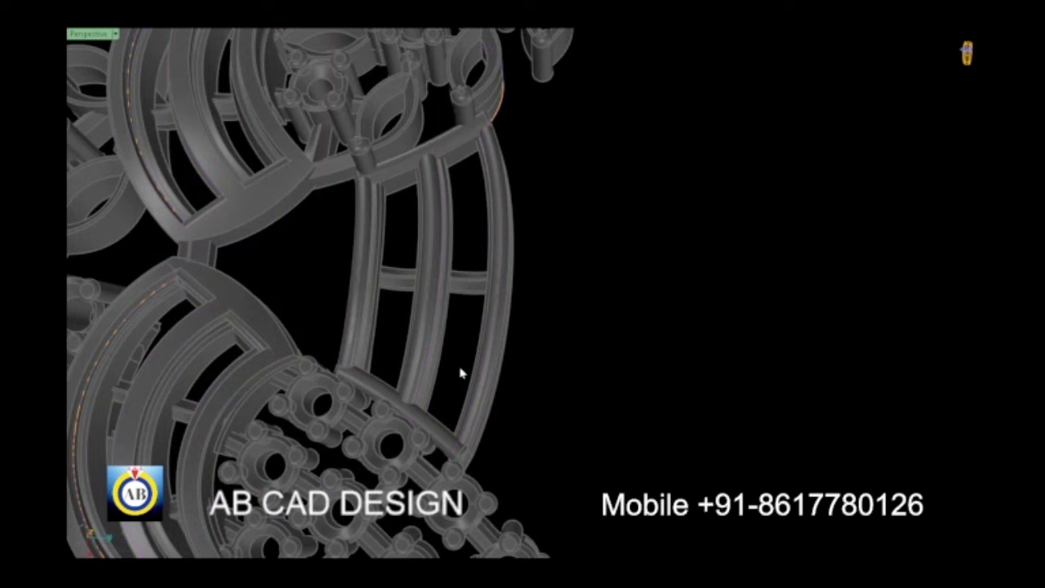
{"action": "scroll", "coordinate": [521, 352], "scroll_direction": "down", "scroll_amount": 4}
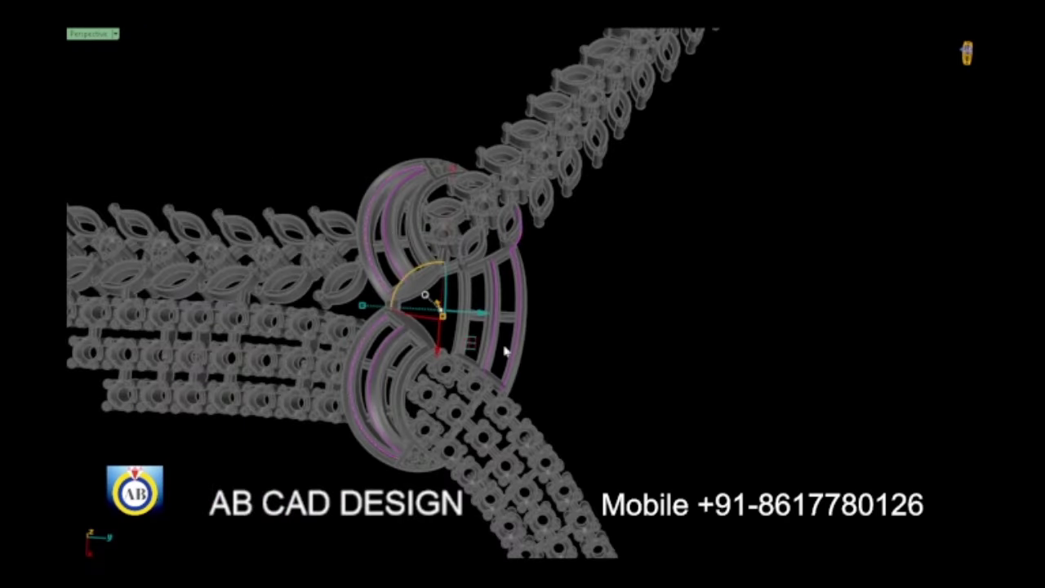
{"action": "scroll", "coordinate": [505, 351], "scroll_direction": "up", "scroll_amount": 2}
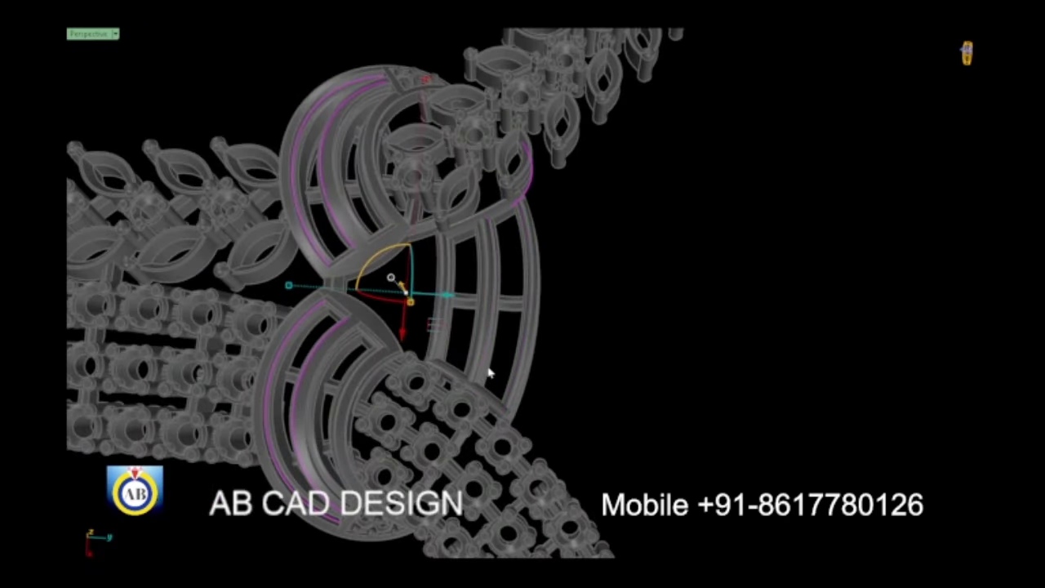
{"action": "scroll", "coordinate": [490, 373], "scroll_direction": "down", "scroll_amount": 3}
{"action": "scroll", "coordinate": [499, 397], "scroll_direction": "up", "scroll_amount": 4}
Step: Orbit to a front-on view of the gallery frame and pull back to the whole necklace
{"action": "right_click_drag", "start_coordinate": [515, 380], "coordinate": [452, 377]}
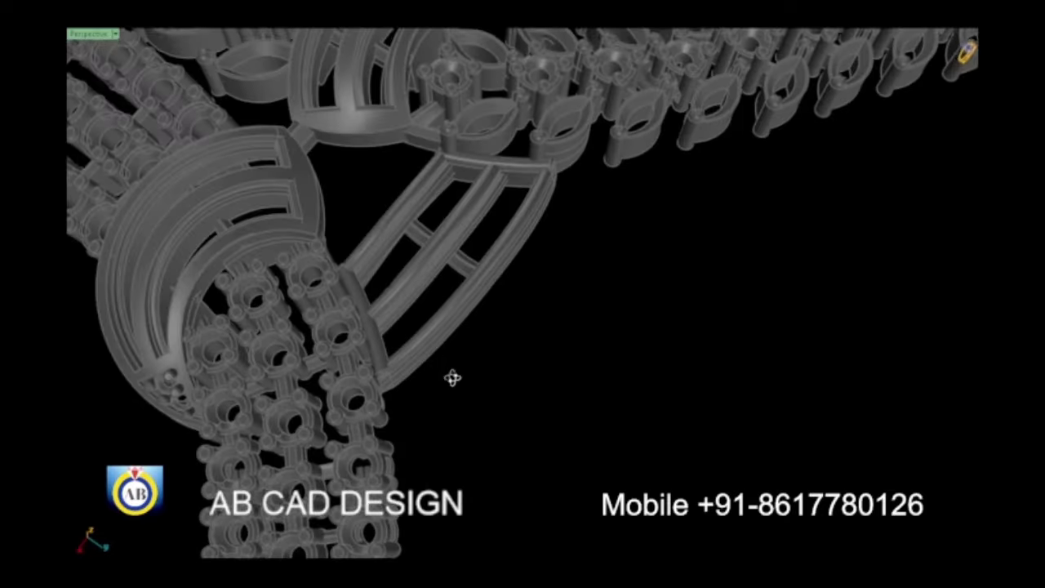
{"action": "scroll", "coordinate": [481, 385], "scroll_direction": "up", "scroll_amount": 5}
{"action": "mouse_move", "coordinate": [482, 226]}
{"action": "right_mouse_down"}
{"action": "mouse_move", "coordinate": [378, 325]}
{"action": "mouse_move", "coordinate": [479, 204]}
{"action": "mouse_move", "coordinate": [565, 245]}
{"action": "mouse_move", "coordinate": [482, 266]}
{"action": "mouse_move", "coordinate": [528, 303]}
{"action": "mouse_move", "coordinate": [628, 221]}
{"action": "mouse_move", "coordinate": [540, 247]}
{"action": "mouse_move", "coordinate": [489, 287]}
{"action": "right_mouse_up"}
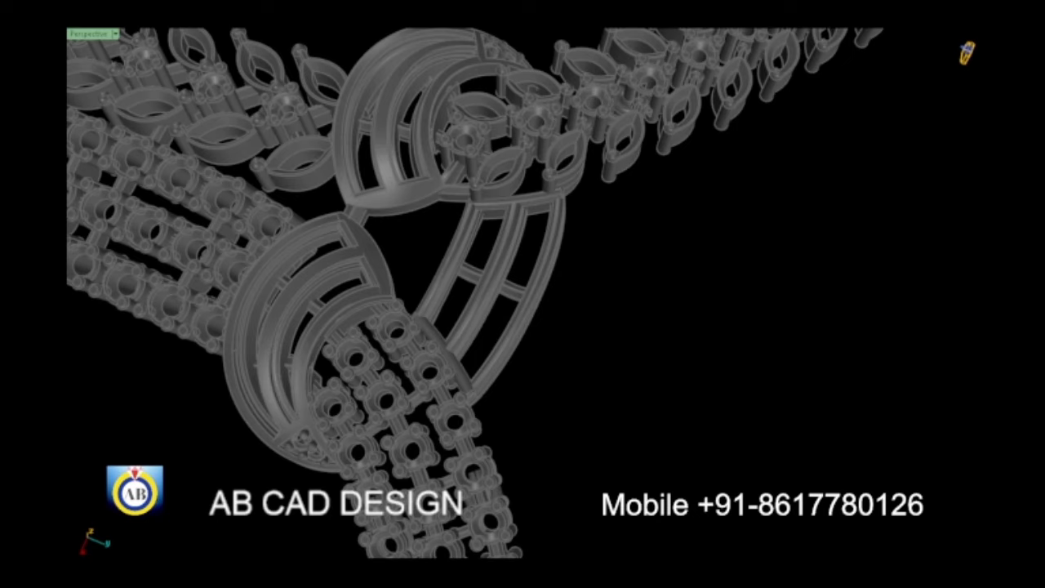
{"action": "right_click_drag", "start_coordinate": [457, 269], "coordinate": [432, 292]}
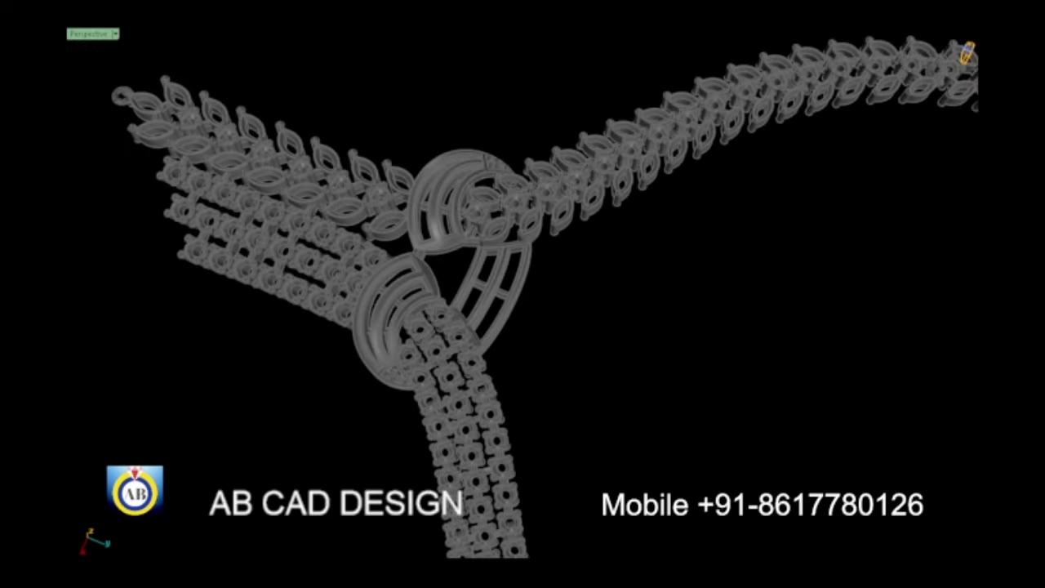
Step: Move the Tapered Baguette settings aside and select the two gallery rail curves near the clasp
{"action": "mouse_move", "coordinate": [822, 246]}
{"action": "left_mouse_down"}
{"action": "mouse_move", "coordinate": [855, 234]}
{"action": "mouse_move", "coordinate": [868, 194]}
{"action": "left_mouse_up"}
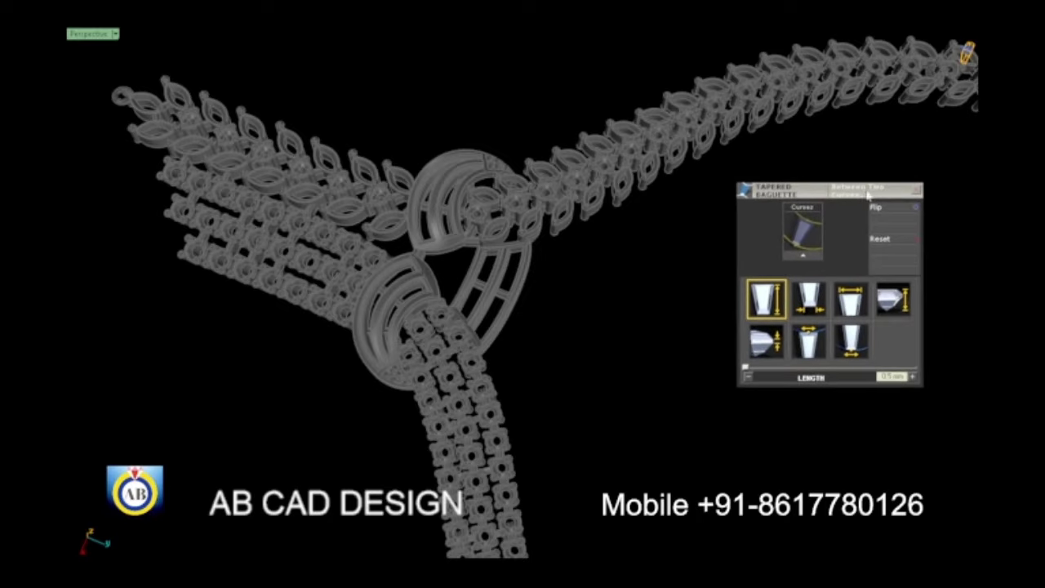
{"action": "scroll", "coordinate": [488, 301], "scroll_direction": "down", "scroll_amount": 2}
{"action": "mouse_move", "coordinate": [419, 326]}
{"action": "right_mouse_down"}
{"action": "mouse_move", "coordinate": [480, 330]}
{"action": "mouse_move", "coordinate": [482, 296]}
{"action": "right_mouse_up"}
{"action": "scroll", "coordinate": [480, 330], "scroll_direction": "up", "scroll_amount": 4}
{"action": "scroll", "coordinate": [480, 330], "scroll_direction": "up", "scroll_amount": 5}
{"action": "scroll", "coordinate": [480, 330], "scroll_direction": "down", "scroll_amount": 3}
{"action": "scroll", "coordinate": [441, 306], "scroll_direction": "up", "scroll_amount": 3}
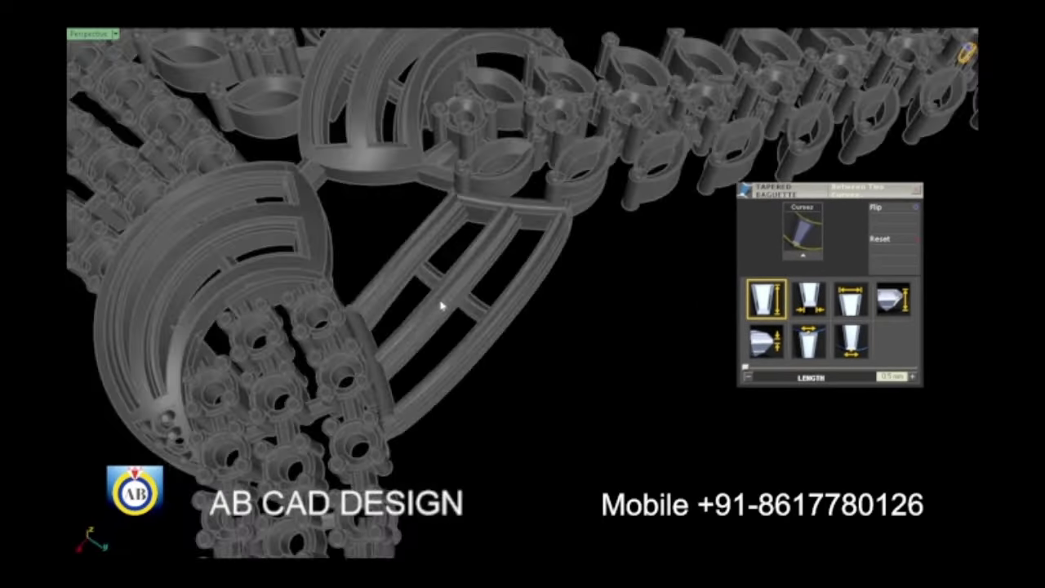
{"action": "left_click", "coordinate": [440, 306]}
{"action": "scroll", "coordinate": [478, 315], "scroll_direction": "down", "scroll_amount": 1}
{"action": "scroll", "coordinate": [506, 345], "scroll_direction": "down", "scroll_amount": 2}
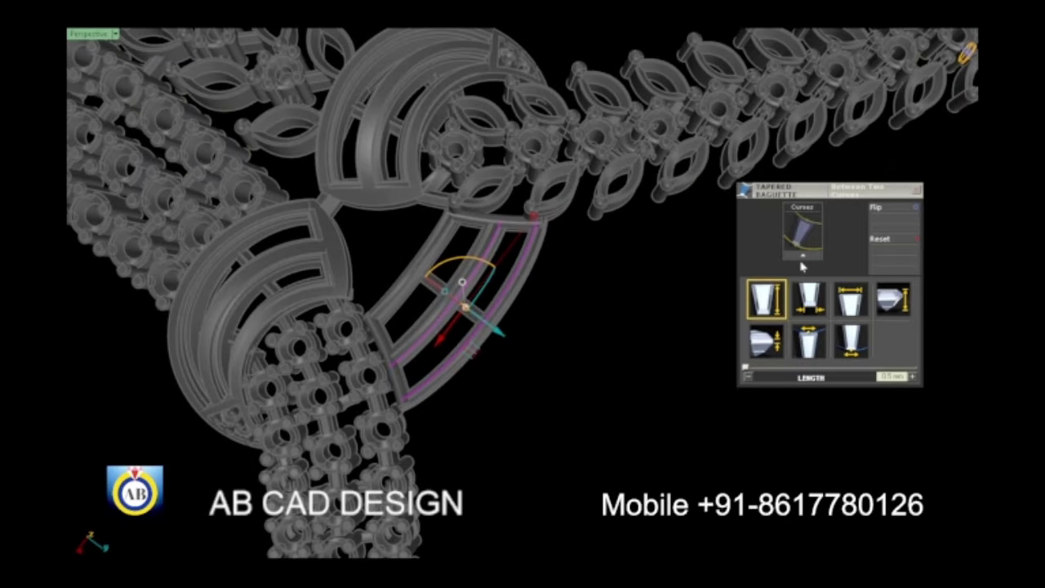
Step: Place a tapered baguette between the chosen curves and confirm its Point A and Point B adjustments
{"action": "left_click", "coordinate": [807, 257]}
{"action": "scroll", "coordinate": [585, 303], "scroll_direction": "up", "scroll_amount": 3}
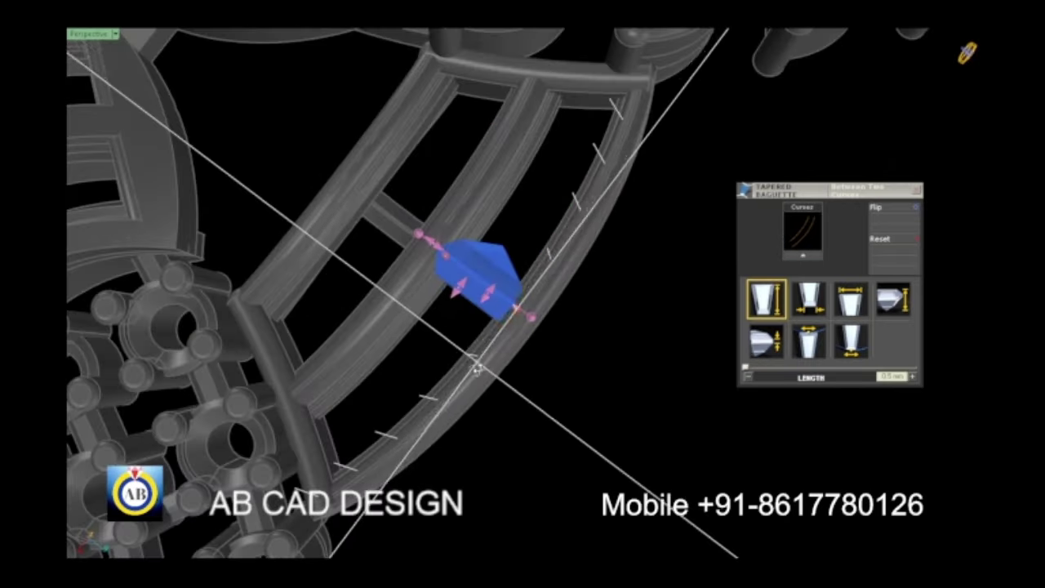
{"action": "scroll", "coordinate": [585, 303], "scroll_direction": "up", "scroll_amount": 3}
{"action": "mouse_move", "coordinate": [586, 303]}
{"action": "right_mouse_down"}
{"action": "mouse_move", "coordinate": [620, 318]}
{"action": "mouse_move", "coordinate": [351, 271]}
{"action": "mouse_move", "coordinate": [782, 304]}
{"action": "right_mouse_up"}
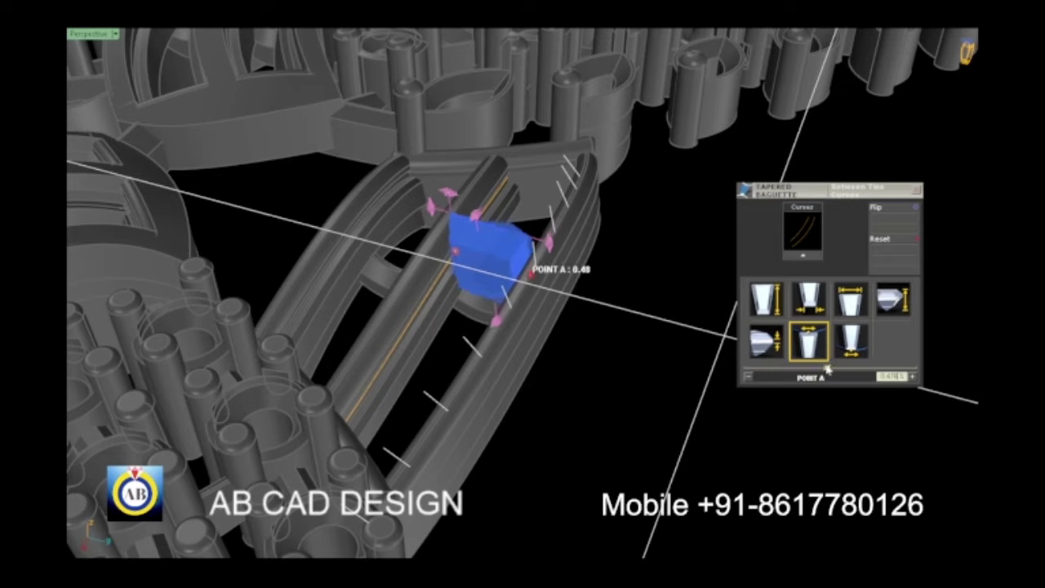
{"action": "left_click", "coordinate": [788, 369]}
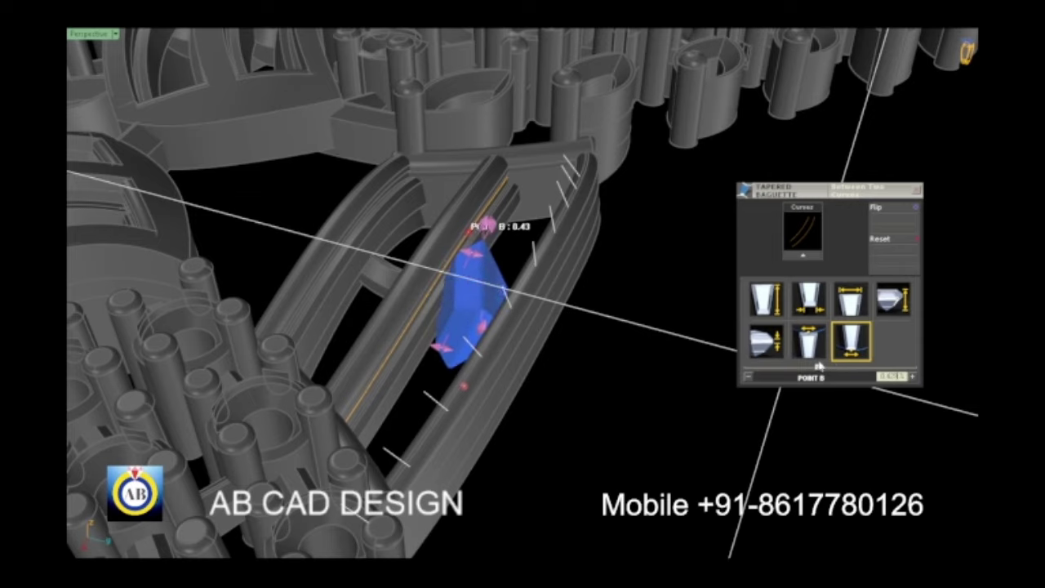
{"action": "left_click", "coordinate": [819, 367]}
Step: Orbit around the ring, band and prongs to check the new stone from several angles
{"action": "right_click_drag", "start_coordinate": [894, 246], "coordinate": [561, 329]}
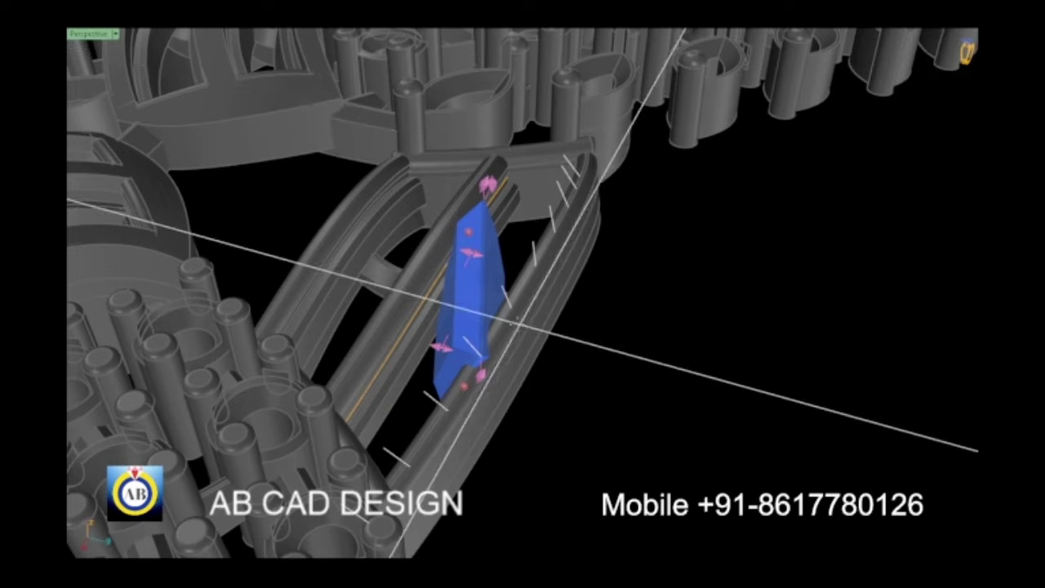
{"action": "scroll", "coordinate": [562, 329], "scroll_direction": "down", "scroll_amount": 5}
{"action": "scroll", "coordinate": [517, 338], "scroll_direction": "down", "scroll_amount": 3}
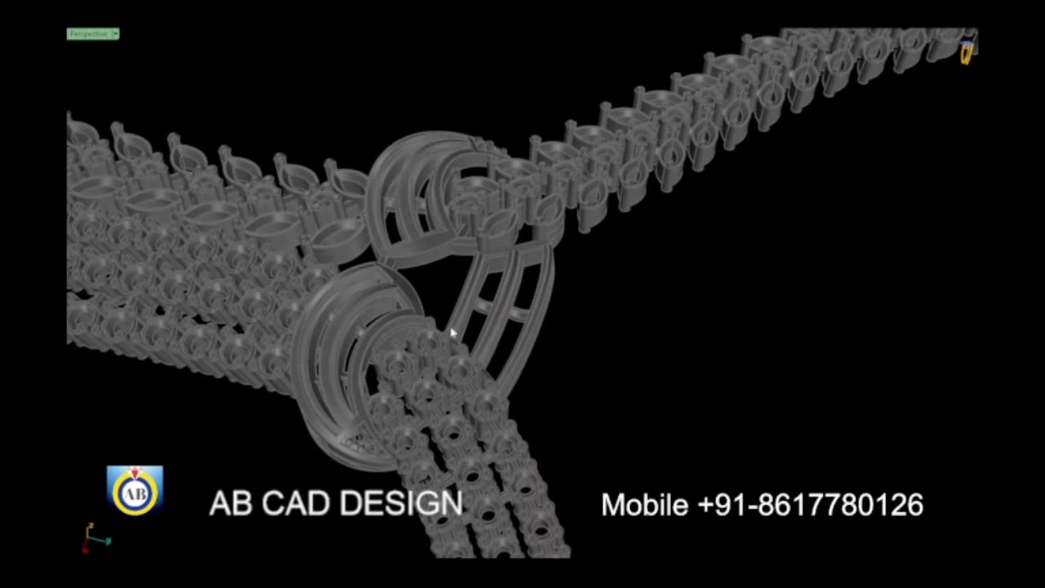
{"action": "mouse_move", "coordinate": [695, 338]}
{"action": "right_mouse_down"}
{"action": "mouse_move", "coordinate": [485, 296]}
{"action": "mouse_move", "coordinate": [510, 304]}
{"action": "right_mouse_up"}
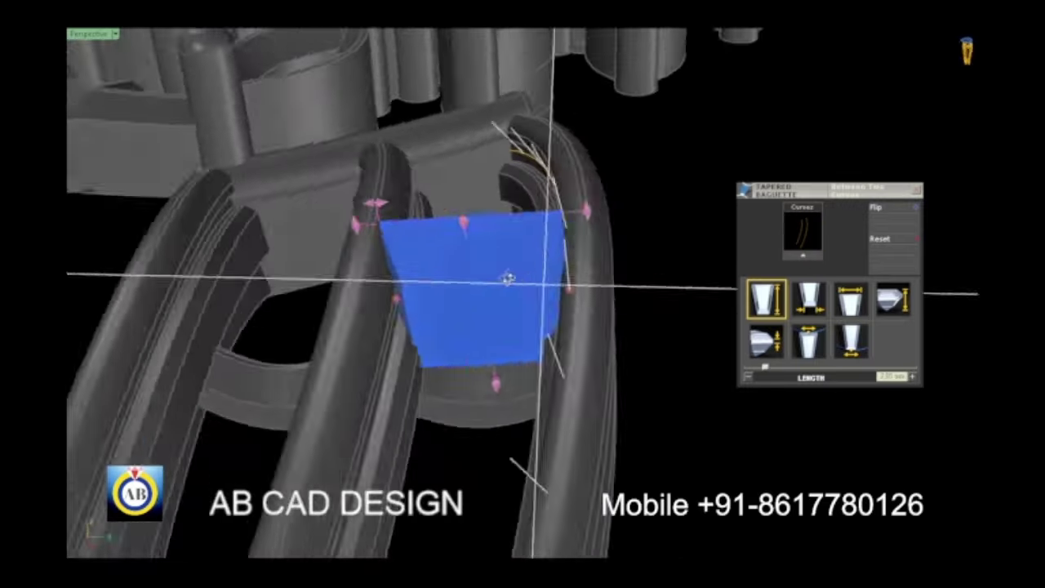
{"action": "mouse_move", "coordinate": [508, 277]}
{"action": "right_mouse_down"}
{"action": "mouse_move", "coordinate": [385, 252]}
{"action": "mouse_move", "coordinate": [350, 234]}
{"action": "mouse_move", "coordinate": [464, 236]}
{"action": "mouse_move", "coordinate": [484, 356]}
{"action": "mouse_move", "coordinate": [522, 277]}
{"action": "mouse_move", "coordinate": [381, 257]}
{"action": "mouse_move", "coordinate": [456, 224]}
{"action": "mouse_move", "coordinate": [303, 289]}
{"action": "mouse_move", "coordinate": [289, 263]}
{"action": "mouse_move", "coordinate": [434, 261]}
{"action": "mouse_move", "coordinate": [433, 245]}
{"action": "mouse_move", "coordinate": [494, 260]}
{"action": "mouse_move", "coordinate": [465, 245]}
{"action": "right_mouse_up"}
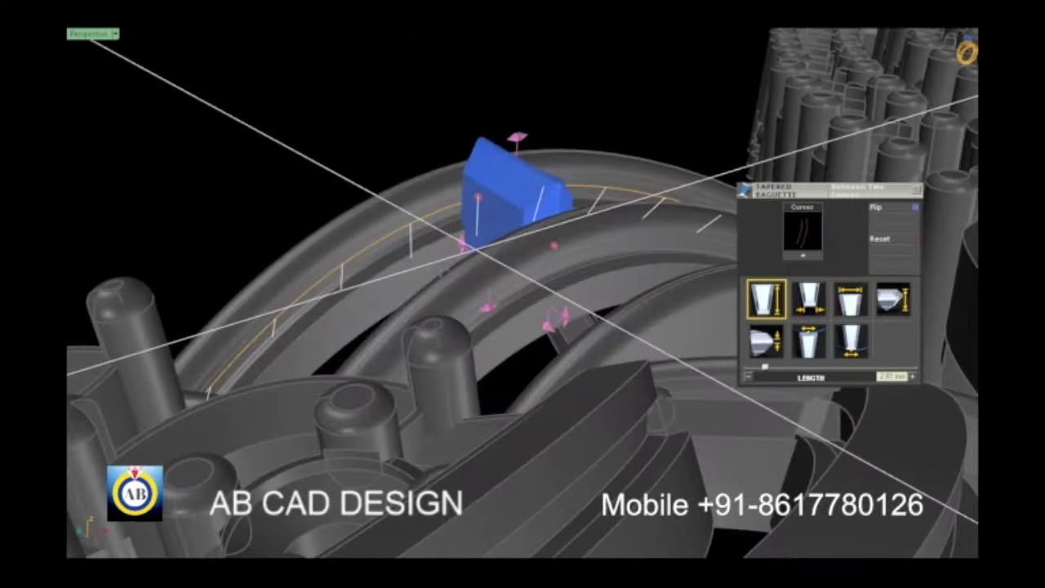
{"action": "mouse_move", "coordinate": [576, 271]}
{"action": "right_mouse_down"}
{"action": "mouse_move", "coordinate": [504, 311]}
{"action": "mouse_move", "coordinate": [498, 303]}
{"action": "right_mouse_up"}
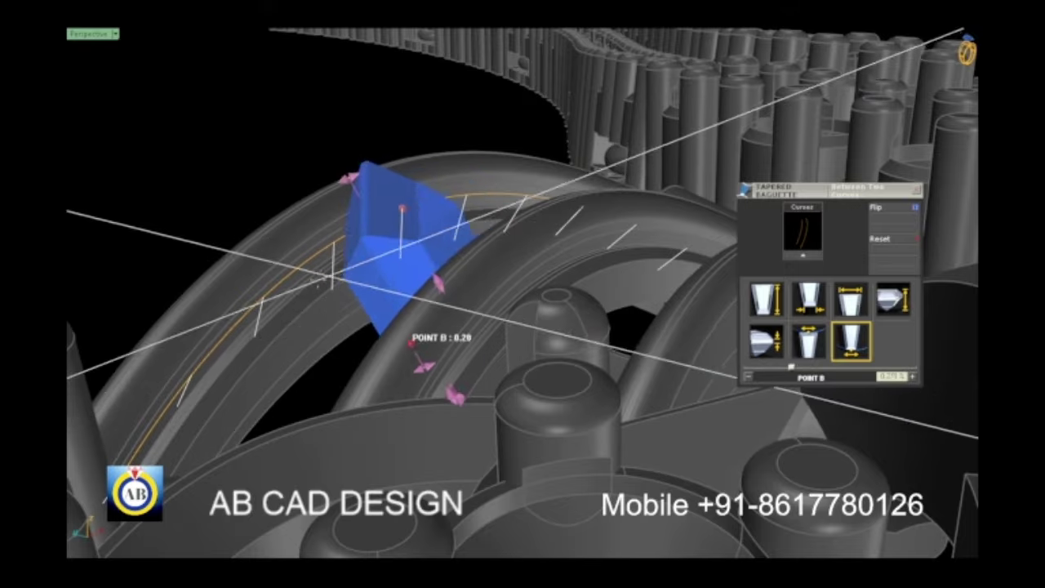
{"action": "mouse_move", "coordinate": [527, 237]}
{"action": "right_mouse_down"}
{"action": "mouse_move", "coordinate": [420, 354]}
{"action": "mouse_move", "coordinate": [408, 351]}
{"action": "right_mouse_up"}
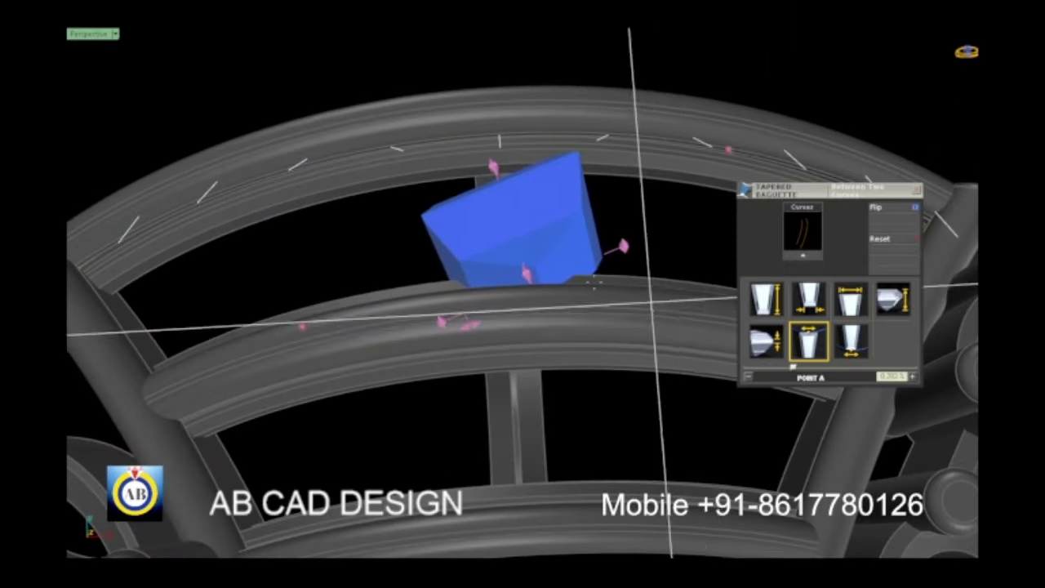
{"action": "mouse_move", "coordinate": [593, 282]}
{"action": "right_mouse_down"}
{"action": "mouse_move", "coordinate": [564, 245]}
{"action": "mouse_move", "coordinate": [601, 210]}
{"action": "mouse_move", "coordinate": [461, 295]}
{"action": "mouse_move", "coordinate": [438, 333]}
{"action": "right_mouse_up"}
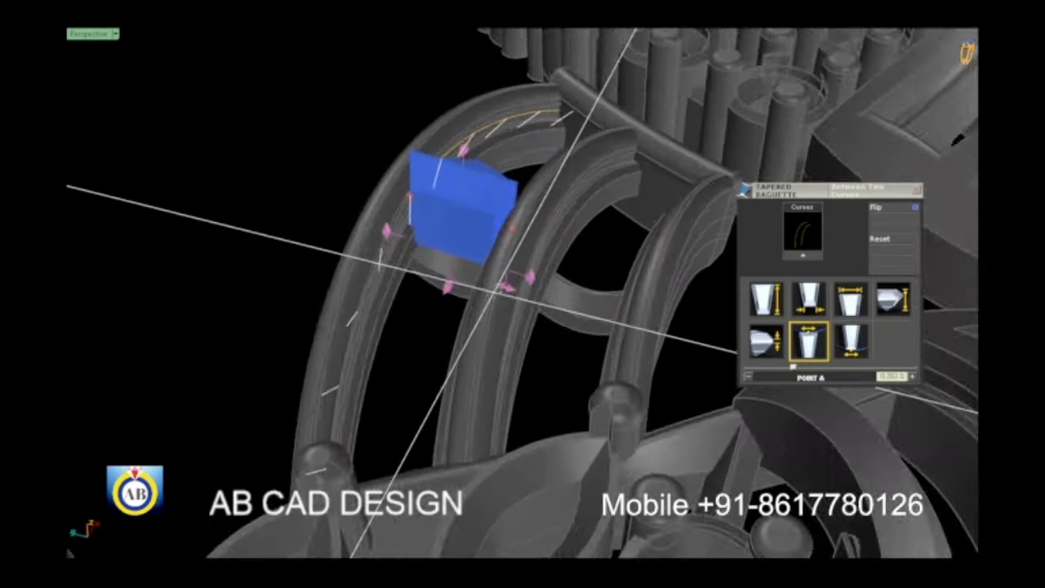
Step: Orbit in on the blue baguette between the ring arcs and select the stone
{"action": "mouse_move", "coordinate": [506, 286]}
{"action": "right_mouse_down"}
{"action": "mouse_move", "coordinate": [571, 297]}
{"action": "mouse_move", "coordinate": [552, 275]}
{"action": "mouse_move", "coordinate": [503, 288]}
{"action": "mouse_move", "coordinate": [256, 289]}
{"action": "mouse_move", "coordinate": [359, 302]}
{"action": "mouse_move", "coordinate": [485, 353]}
{"action": "mouse_move", "coordinate": [473, 378]}
{"action": "mouse_move", "coordinate": [454, 350]}
{"action": "mouse_move", "coordinate": [375, 360]}
{"action": "mouse_move", "coordinate": [384, 350]}
{"action": "right_mouse_up"}
{"action": "scroll", "coordinate": [457, 310], "scroll_direction": "up", "scroll_amount": 3}
{"action": "scroll", "coordinate": [482, 307], "scroll_direction": "up", "scroll_amount": 2}
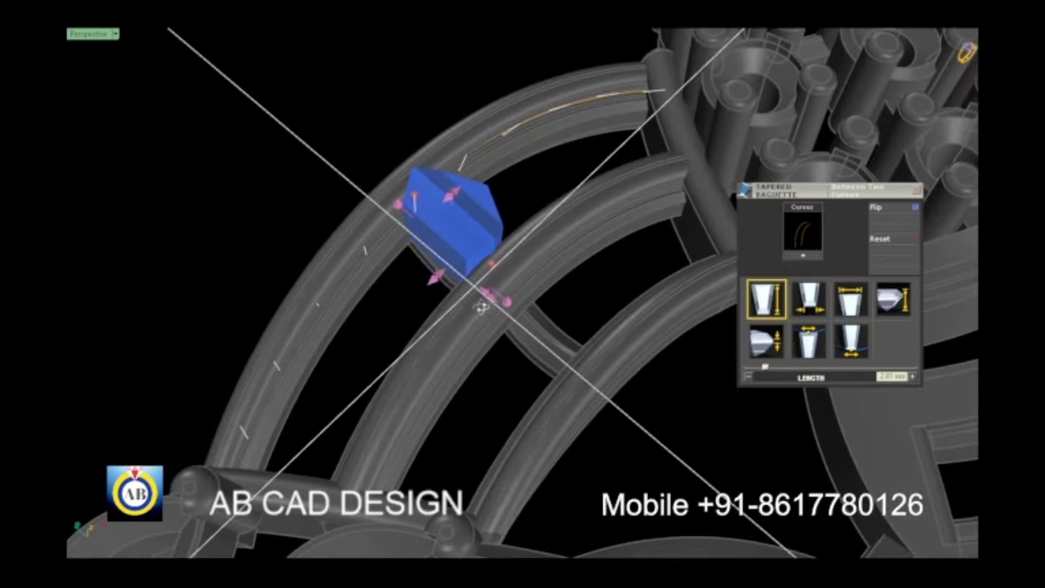
{"action": "mouse_move", "coordinate": [490, 294]}
{"action": "right_mouse_down"}
{"action": "mouse_move", "coordinate": [489, 327]}
{"action": "mouse_move", "coordinate": [494, 226]}
{"action": "mouse_move", "coordinate": [537, 198]}
{"action": "mouse_move", "coordinate": [482, 211]}
{"action": "mouse_move", "coordinate": [454, 299]}
{"action": "mouse_move", "coordinate": [417, 327]}
{"action": "mouse_move", "coordinate": [448, 280]}
{"action": "mouse_move", "coordinate": [494, 254]}
{"action": "right_mouse_up"}
{"action": "left_click", "coordinate": [494, 255]}
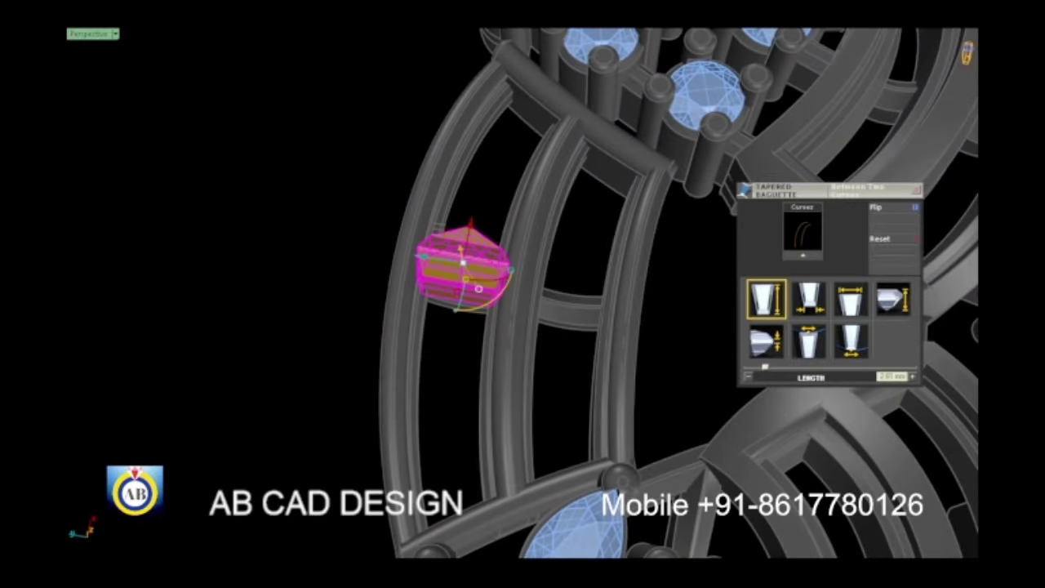
{"action": "mouse_move", "coordinate": [306, 334]}
{"action": "right_mouse_down"}
{"action": "mouse_move", "coordinate": [587, 291]}
{"action": "mouse_move", "coordinate": [498, 266]}
{"action": "right_mouse_up"}
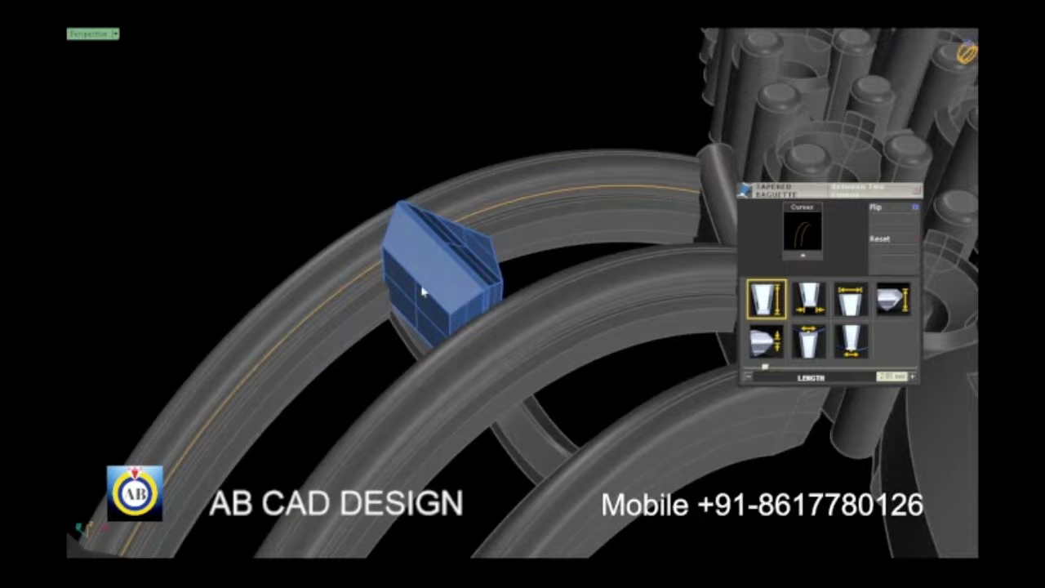
{"action": "right_click_drag", "start_coordinate": [424, 291], "coordinate": [432, 275]}
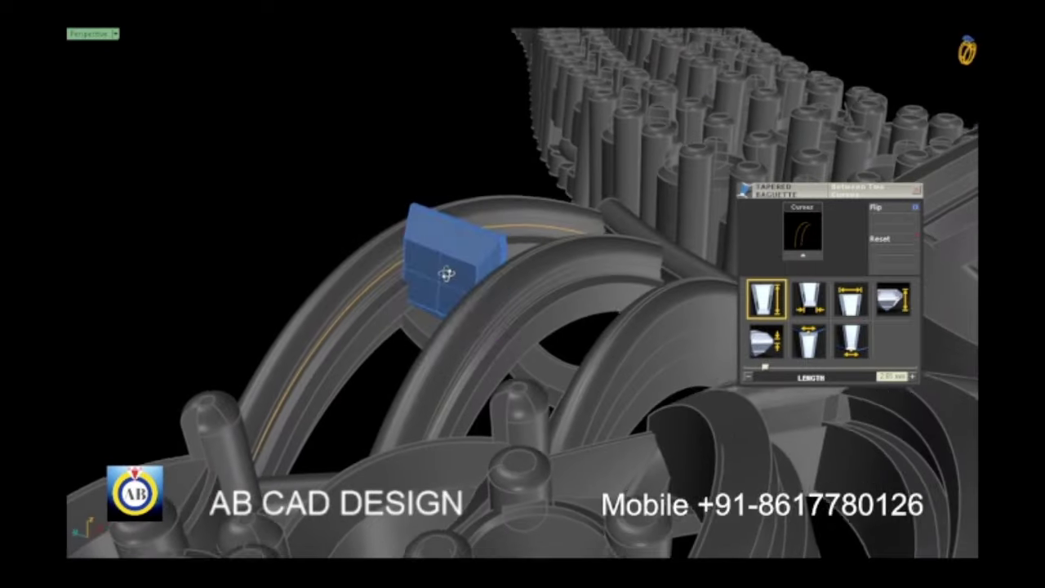
{"action": "left_click", "coordinate": [444, 275]}
{"action": "scroll", "coordinate": [480, 306], "scroll_direction": "up", "scroll_amount": 3}
{"action": "right_click_drag", "start_coordinate": [480, 306], "coordinate": [404, 308]}
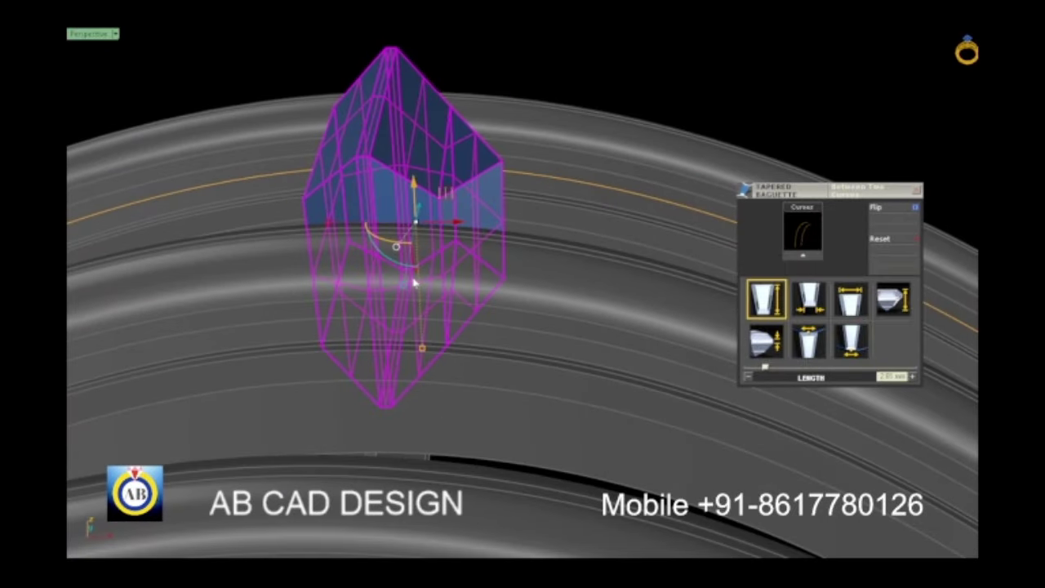
Step: Duplicate the selected stone from the F6 gem actions menu and orbit to see it between the bands
{"action": "key", "text": "F6"}
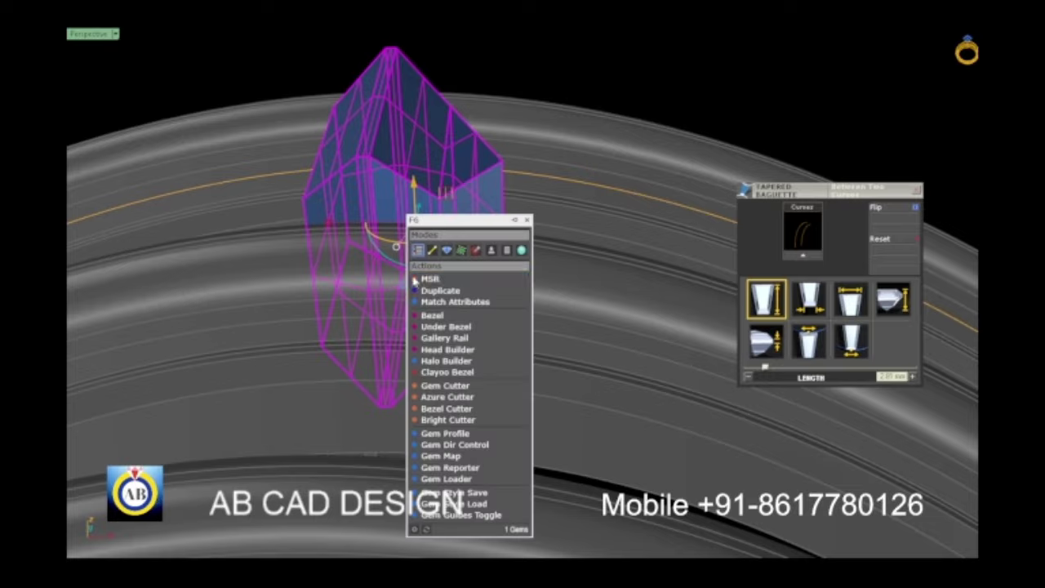
{"action": "left_click", "coordinate": [435, 291]}
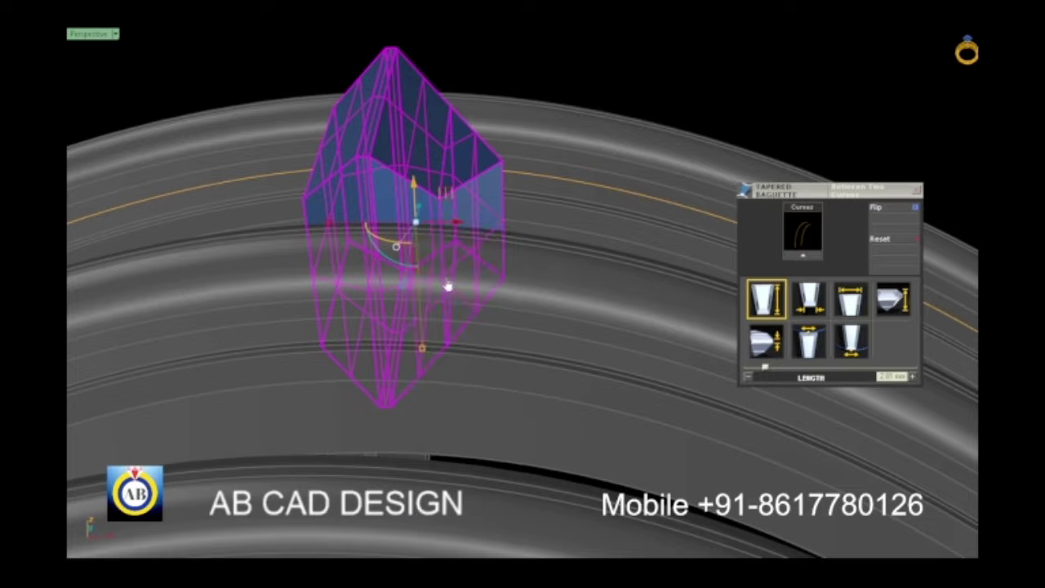
{"action": "right_click_drag", "start_coordinate": [435, 299], "coordinate": [516, 303]}
{"action": "mouse_move", "coordinate": [555, 175]}
{"action": "right_mouse_down"}
{"action": "mouse_move", "coordinate": [299, 112]}
{"action": "mouse_move", "coordinate": [373, 192]}
{"action": "mouse_move", "coordinate": [329, 173]}
{"action": "right_mouse_up"}
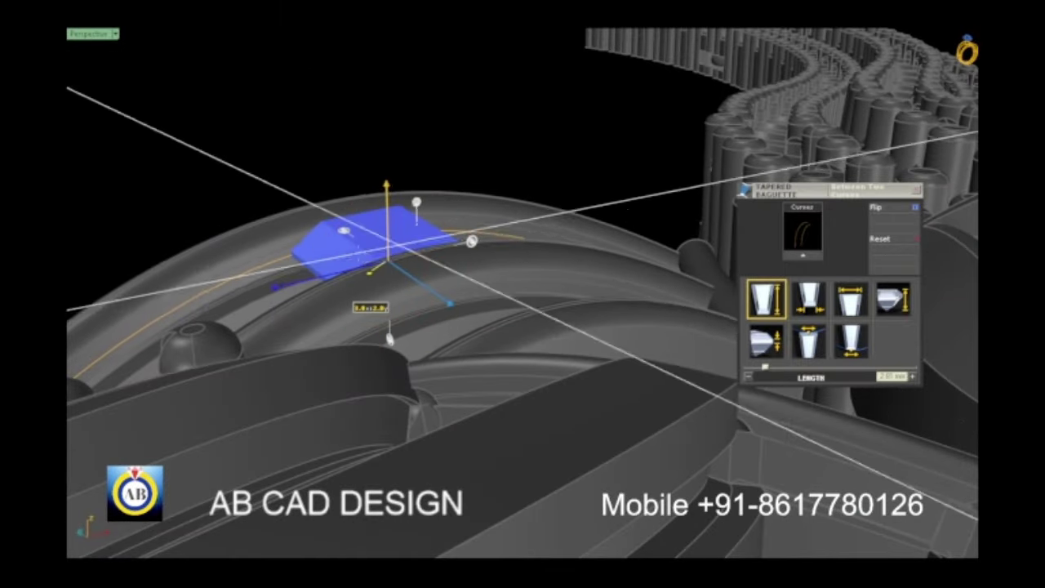
{"action": "mouse_move", "coordinate": [523, 294]}
{"action": "right_mouse_down"}
{"action": "mouse_move", "coordinate": [425, 212]}
{"action": "mouse_move", "coordinate": [490, 269]}
{"action": "mouse_move", "coordinate": [443, 260]}
{"action": "mouse_move", "coordinate": [411, 364]}
{"action": "mouse_move", "coordinate": [560, 416]}
{"action": "mouse_move", "coordinate": [531, 392]}
{"action": "mouse_move", "coordinate": [506, 422]}
{"action": "mouse_move", "coordinate": [518, 373]}
{"action": "right_mouse_up"}
Step: Orbit to a low side view of the tilted stone on the ring
{"action": "scroll", "coordinate": [518, 373], "scroll_direction": "up", "scroll_amount": 5}
{"action": "mouse_move", "coordinate": [460, 350]}
{"action": "right_mouse_down"}
{"action": "mouse_move", "coordinate": [579, 240]}
{"action": "mouse_move", "coordinate": [607, 228]}
{"action": "mouse_move", "coordinate": [476, 289]}
{"action": "mouse_move", "coordinate": [474, 329]}
{"action": "right_mouse_up"}
{"action": "scroll", "coordinate": [609, 226], "scroll_direction": "down", "scroll_amount": 2}
{"action": "scroll", "coordinate": [473, 329], "scroll_direction": "down", "scroll_amount": 5}
{"action": "scroll", "coordinate": [446, 393], "scroll_direction": "up", "scroll_amount": 2}
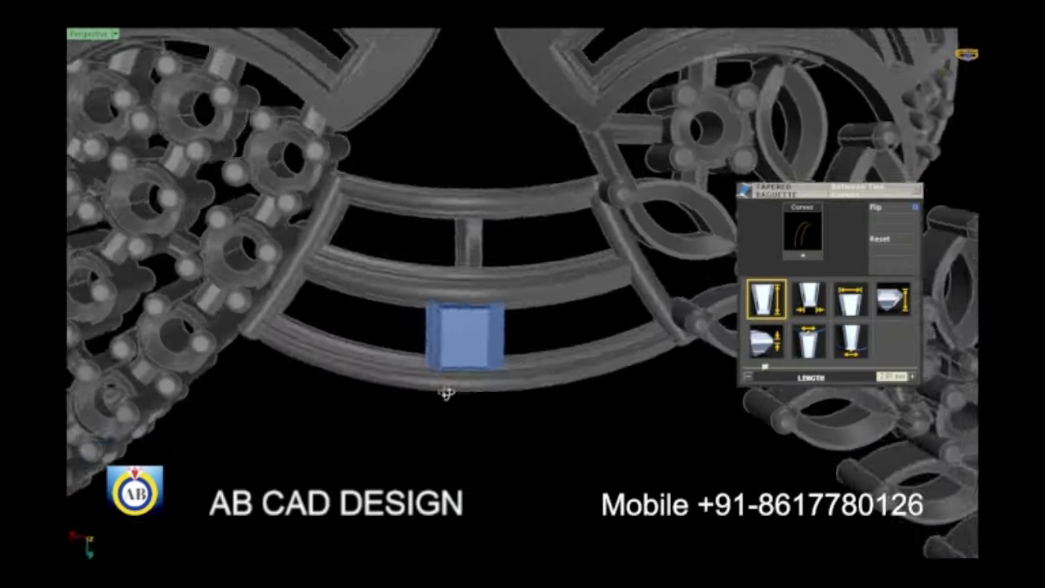
{"action": "mouse_move", "coordinate": [446, 392]}
{"action": "right_mouse_down"}
{"action": "mouse_move", "coordinate": [350, 373]}
{"action": "mouse_move", "coordinate": [435, 236]}
{"action": "mouse_move", "coordinate": [476, 310]}
{"action": "mouse_move", "coordinate": [306, 304]}
{"action": "mouse_move", "coordinate": [226, 338]}
{"action": "right_mouse_up"}
{"action": "scroll", "coordinate": [350, 373], "scroll_direction": "up", "scroll_amount": 3}
Step: Select the stone and orbit around the ring back to it
{"action": "left_click", "coordinate": [509, 285]}
{"action": "scroll", "coordinate": [508, 285], "scroll_direction": "down", "scroll_amount": 3}
{"action": "scroll", "coordinate": [466, 273], "scroll_direction": "up", "scroll_amount": 5}
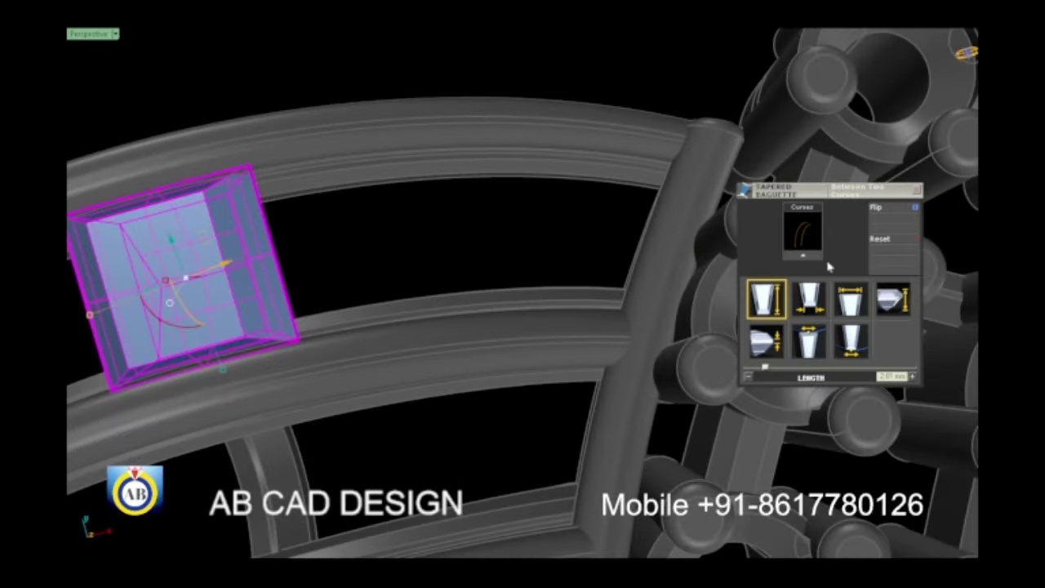
{"action": "scroll", "coordinate": [555, 327], "scroll_direction": "down", "scroll_amount": 3}
{"action": "right_click_drag", "start_coordinate": [556, 326], "coordinate": [416, 301]}
{"action": "scroll", "coordinate": [457, 290], "scroll_direction": "up", "scroll_amount": 4}
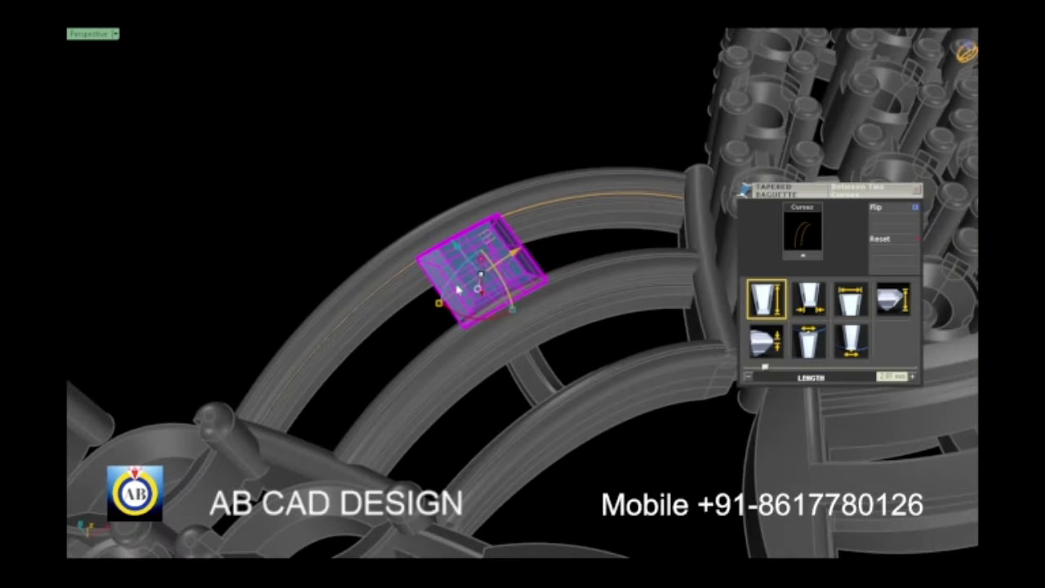
Step: Dismiss the quick actions menu and turn the view so the rails run near-vertical
{"action": "key", "text": "F6"}
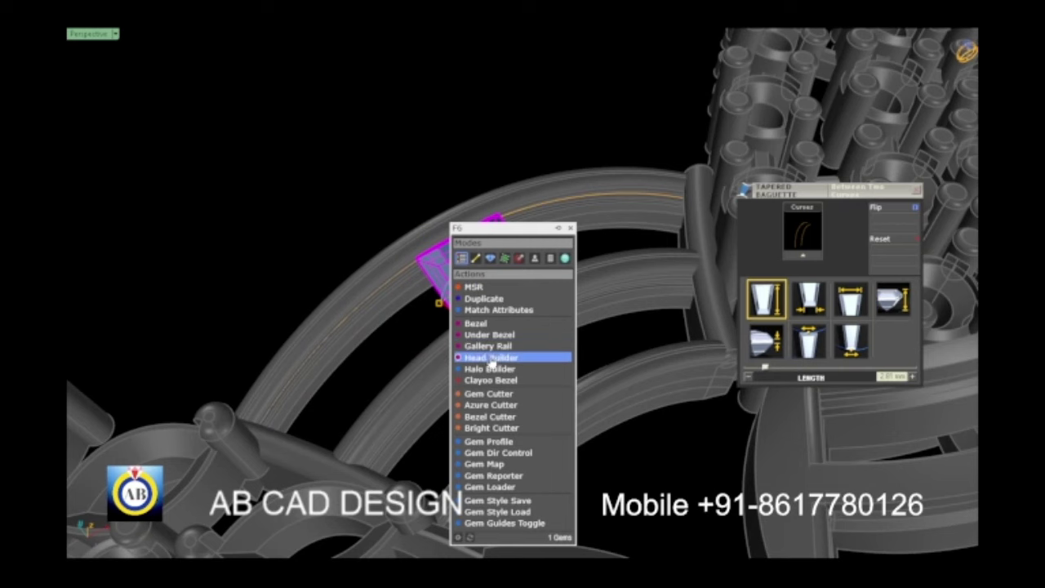
{"action": "left_click", "coordinate": [490, 358]}
{"action": "scroll", "coordinate": [495, 278], "scroll_direction": "up", "scroll_amount": 5}
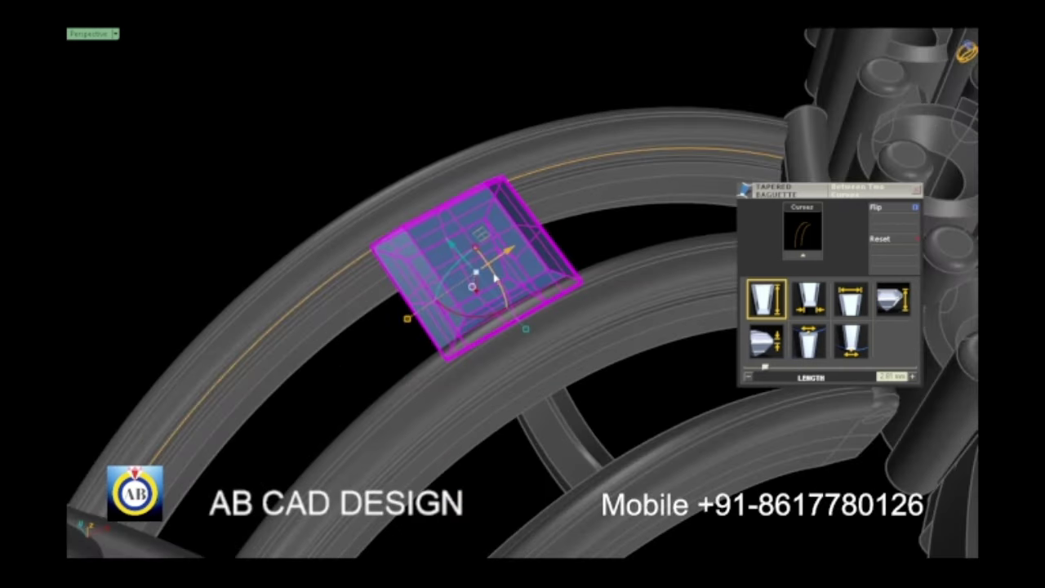
{"action": "right_click_drag", "start_coordinate": [495, 279], "coordinate": [550, 280]}
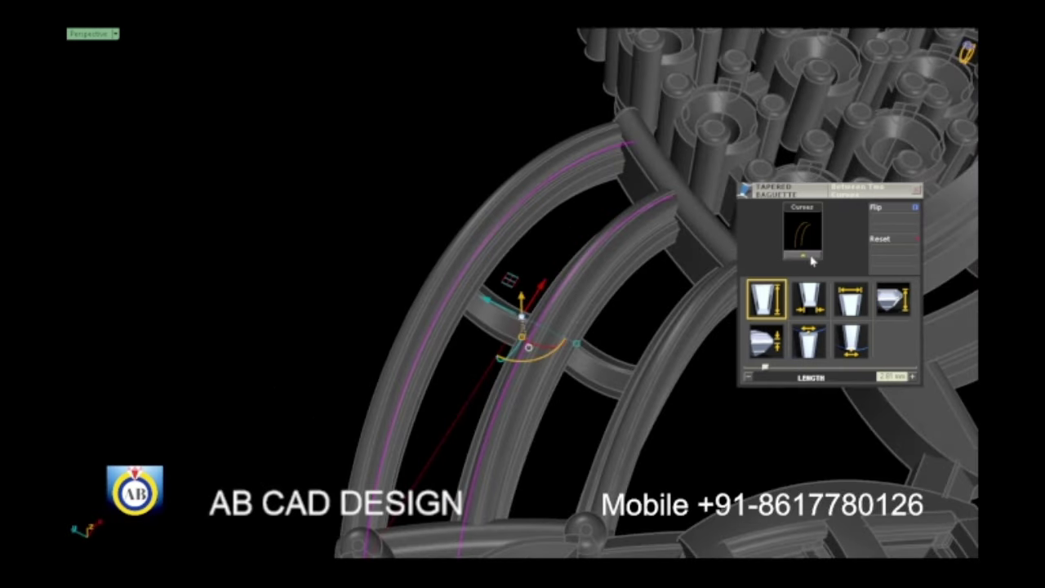
Step: Build the tapered baguette between the two rail curves and widen its width handles to fill the rail gap
{"action": "key", "text": "Return"}
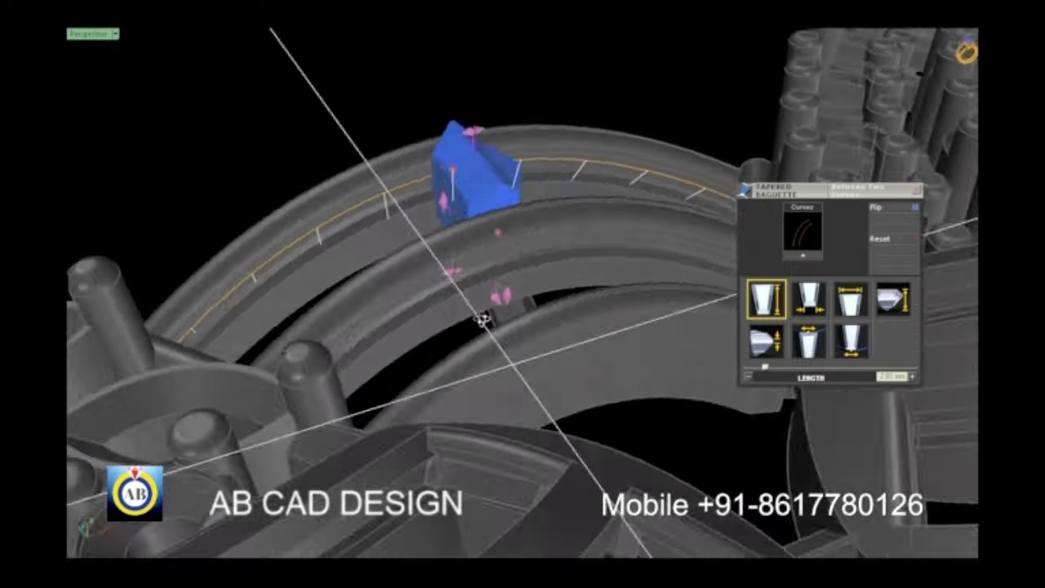
{"action": "right_click_drag", "start_coordinate": [483, 311], "coordinate": [545, 324]}
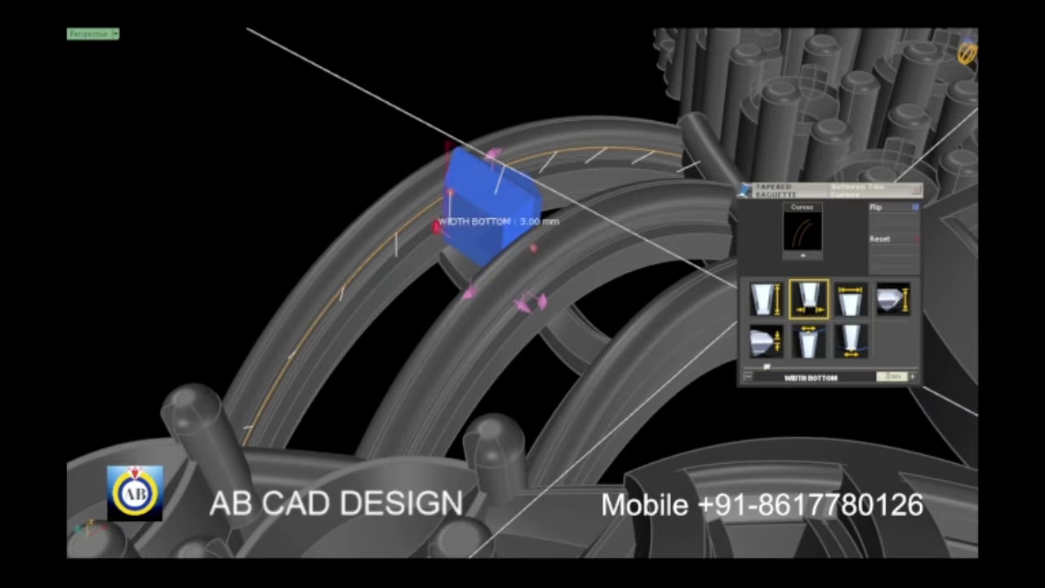
{"action": "middle_click_drag", "start_coordinate": [571, 326], "coordinate": [470, 339]}
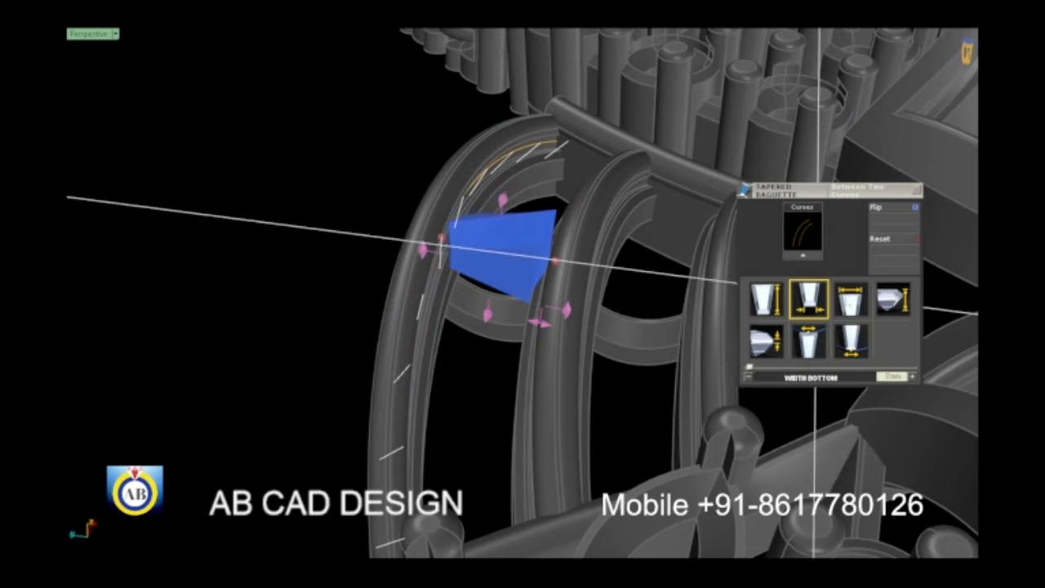
{"action": "left_click_drag", "start_coordinate": [819, 291], "coordinate": [843, 295]}
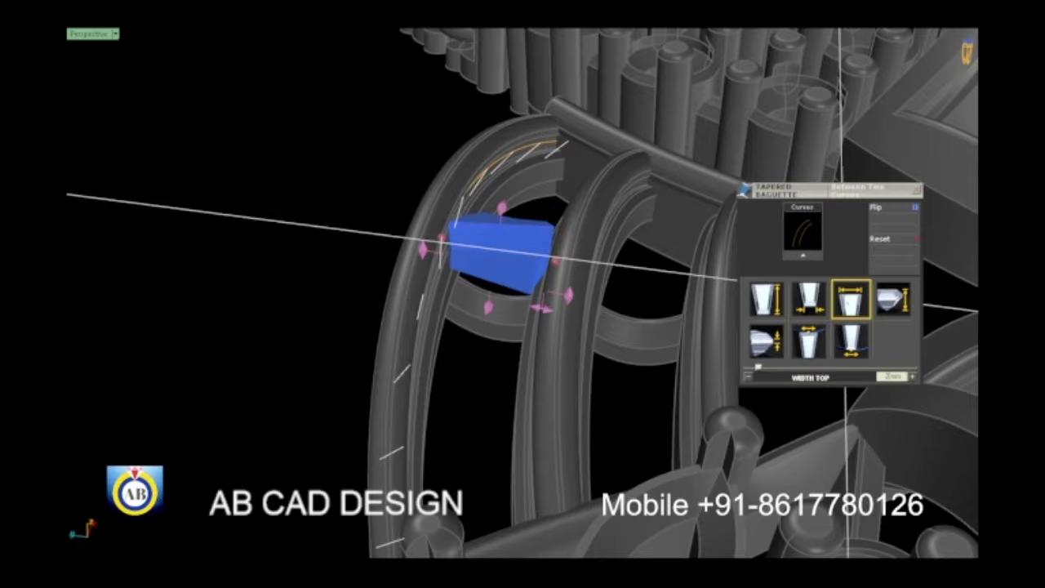
{"action": "right_click_drag", "start_coordinate": [538, 308], "coordinate": [555, 254]}
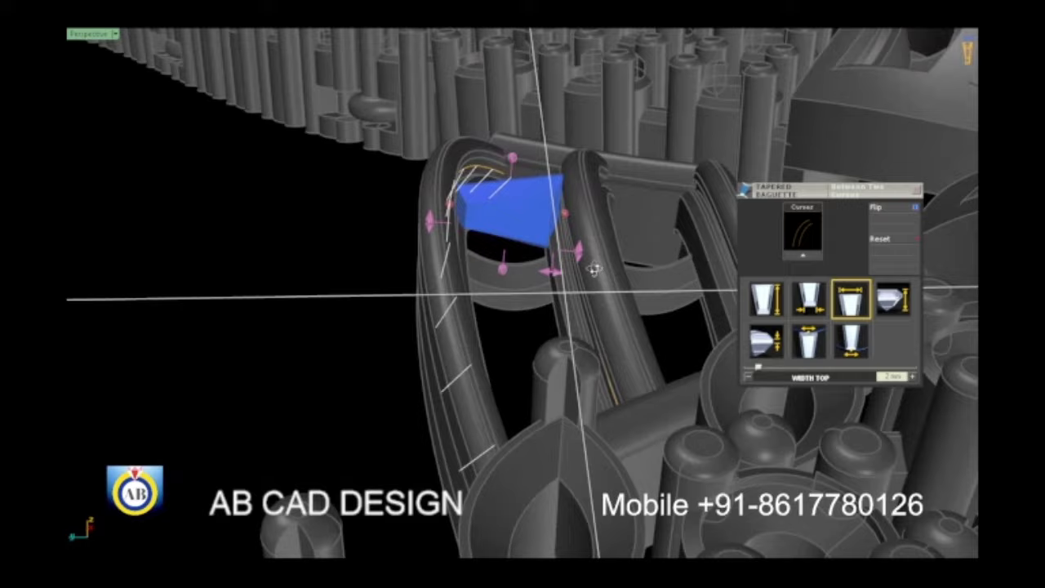
{"action": "mouse_move", "coordinate": [555, 255]}
{"action": "right_mouse_down"}
{"action": "mouse_move", "coordinate": [560, 280]}
{"action": "mouse_move", "coordinate": [508, 269]}
{"action": "right_mouse_up"}
{"action": "scroll", "coordinate": [539, 273], "scroll_direction": "up", "scroll_amount": 5}
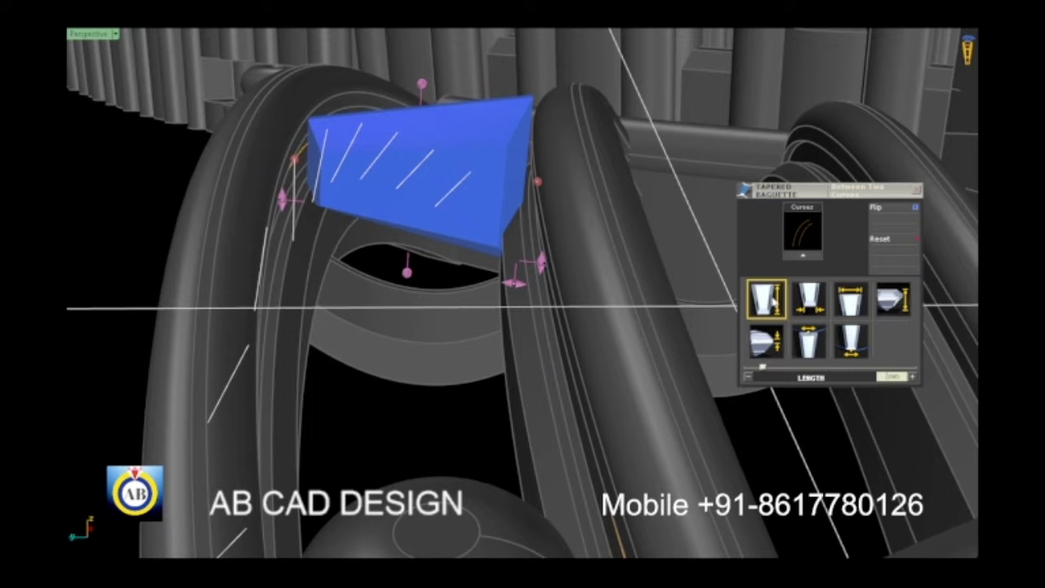
Step: Tune the baguette's girdle thickness and Point A/B positions, orbiting to check it on the rail
{"action": "mouse_move", "coordinate": [516, 282]}
{"action": "right_mouse_down"}
{"action": "mouse_move", "coordinate": [288, 206]}
{"action": "mouse_move", "coordinate": [324, 206]}
{"action": "mouse_move", "coordinate": [421, 278]}
{"action": "mouse_move", "coordinate": [389, 280]}
{"action": "mouse_move", "coordinate": [362, 355]}
{"action": "mouse_move", "coordinate": [571, 360]}
{"action": "right_mouse_up"}
{"action": "scroll", "coordinate": [288, 206], "scroll_direction": "up", "scroll_amount": 5}
{"action": "scroll", "coordinate": [320, 204], "scroll_direction": "down", "scroll_amount": 5}
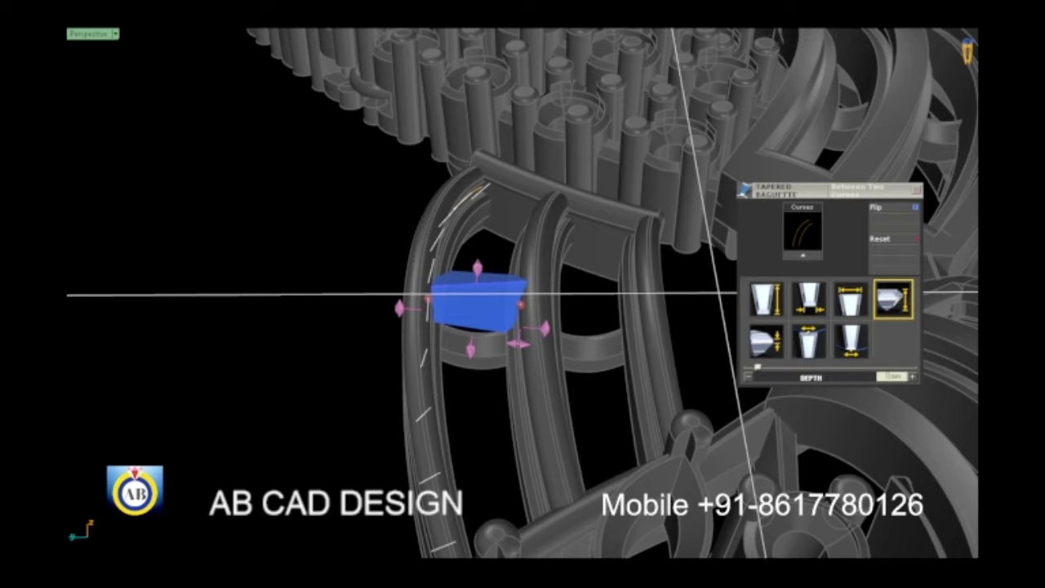
{"action": "mouse_move", "coordinate": [463, 335]}
{"action": "right_mouse_down"}
{"action": "mouse_move", "coordinate": [555, 389]}
{"action": "mouse_move", "coordinate": [345, 399]}
{"action": "mouse_move", "coordinate": [374, 318]}
{"action": "mouse_move", "coordinate": [350, 298]}
{"action": "mouse_move", "coordinate": [424, 310]}
{"action": "mouse_move", "coordinate": [457, 302]}
{"action": "right_mouse_up"}
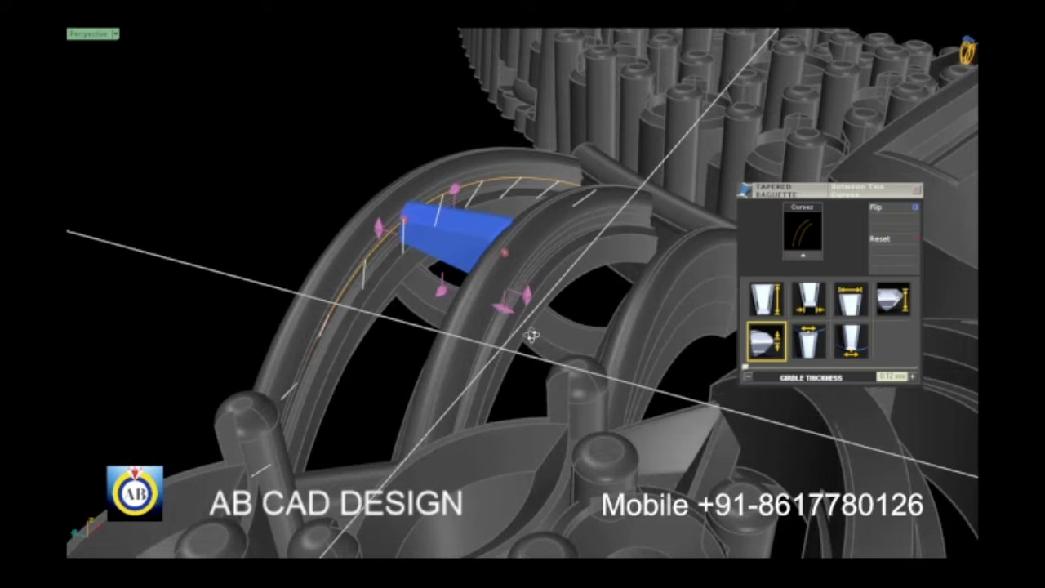
{"action": "mouse_move", "coordinate": [698, 348]}
{"action": "right_mouse_down"}
{"action": "mouse_move", "coordinate": [718, 351]}
{"action": "mouse_move", "coordinate": [669, 354]}
{"action": "right_mouse_up"}
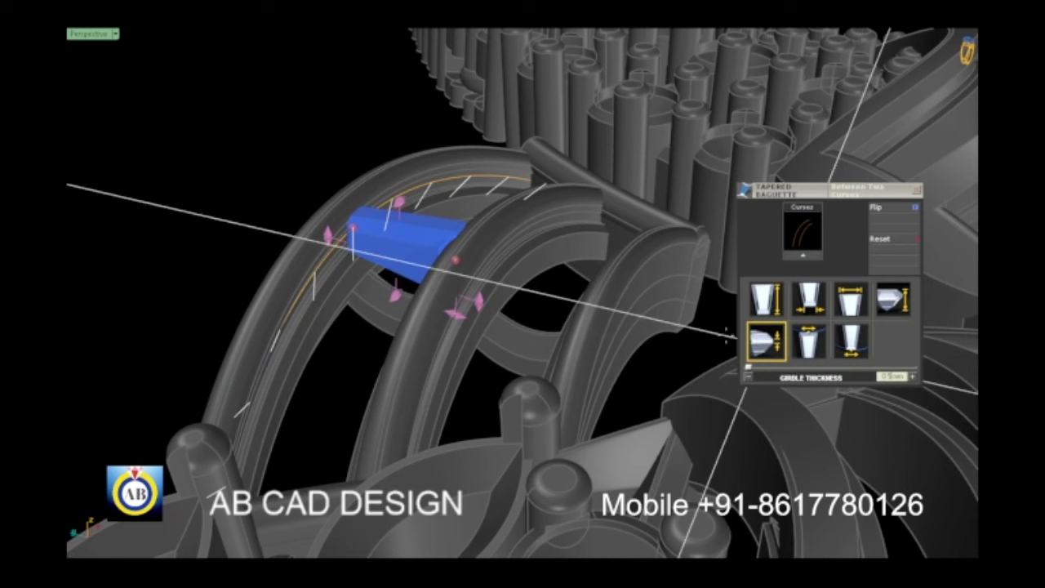
{"action": "right_click_drag", "start_coordinate": [767, 351], "coordinate": [820, 335]}
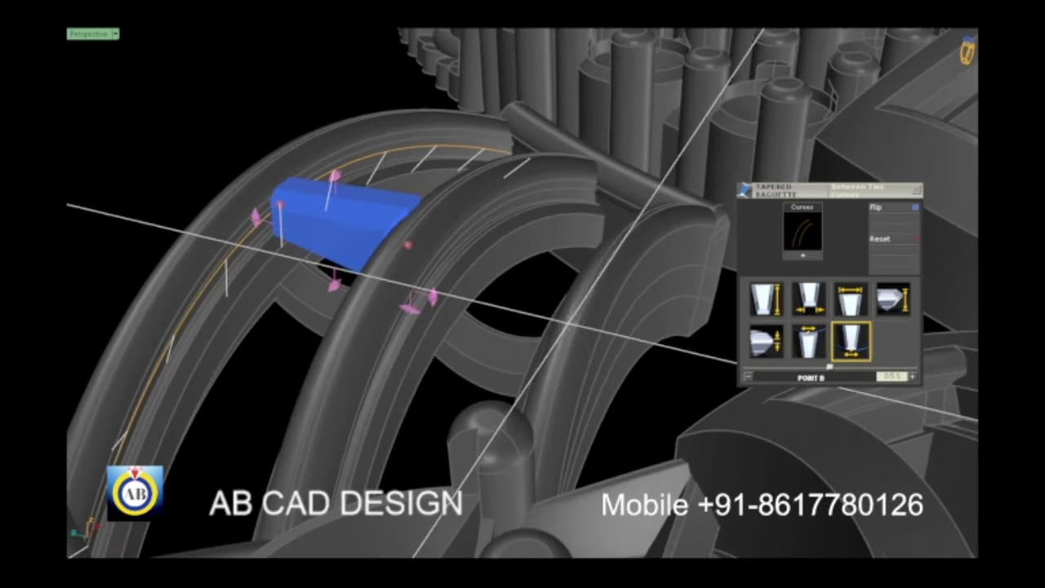
{"action": "mouse_move", "coordinate": [408, 384]}
{"action": "right_mouse_down"}
{"action": "mouse_move", "coordinate": [460, 386]}
{"action": "mouse_move", "coordinate": [481, 353]}
{"action": "right_mouse_up"}
{"action": "mouse_move", "coordinate": [492, 308]}
{"action": "right_mouse_down"}
{"action": "mouse_move", "coordinate": [503, 333]}
{"action": "mouse_move", "coordinate": [86, 332]}
{"action": "right_mouse_up"}
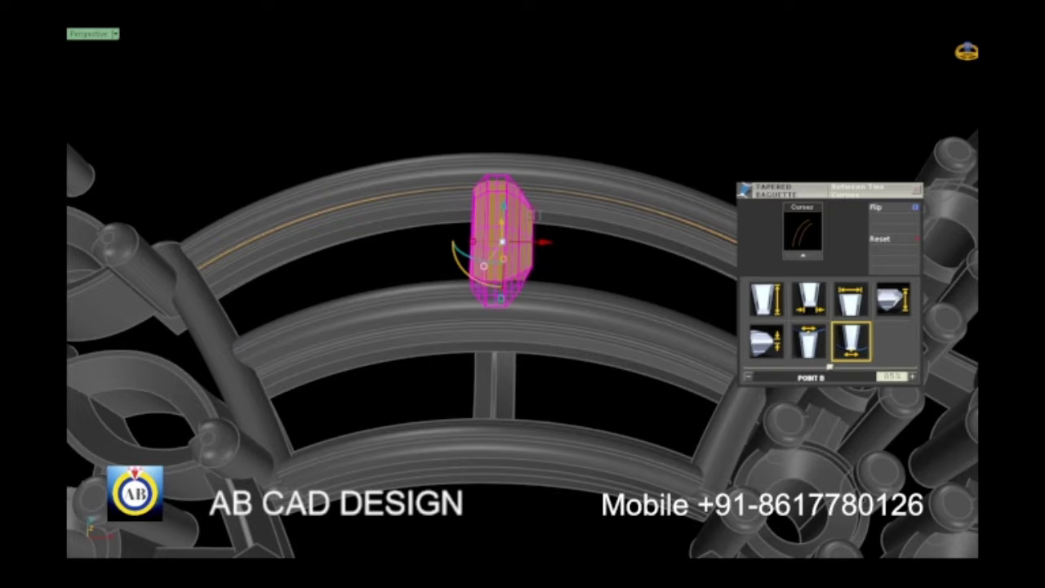
{"action": "scroll", "coordinate": [376, 329], "scroll_direction": "down", "scroll_amount": 5}
Step: Select the baguette stone from a new angle
{"action": "right_click_drag", "start_coordinate": [376, 329], "coordinate": [471, 256]}
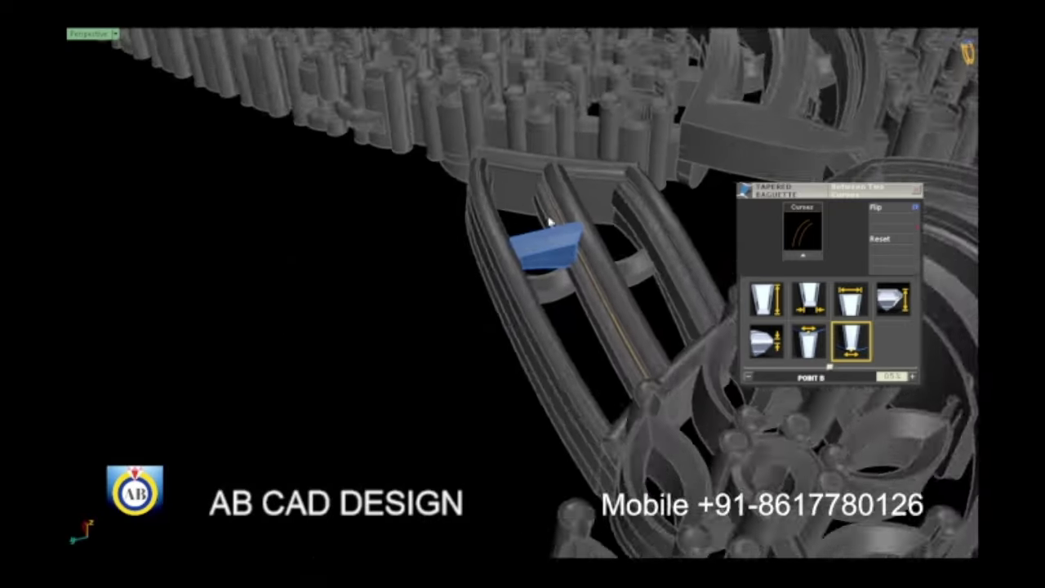
{"action": "scroll", "coordinate": [471, 257], "scroll_direction": "up", "scroll_amount": 5}
{"action": "left_click", "coordinate": [471, 256]}
{"action": "scroll", "coordinate": [446, 299], "scroll_direction": "down", "scroll_amount": 3}
{"action": "right_click_drag", "start_coordinate": [445, 299], "coordinate": [490, 310]}
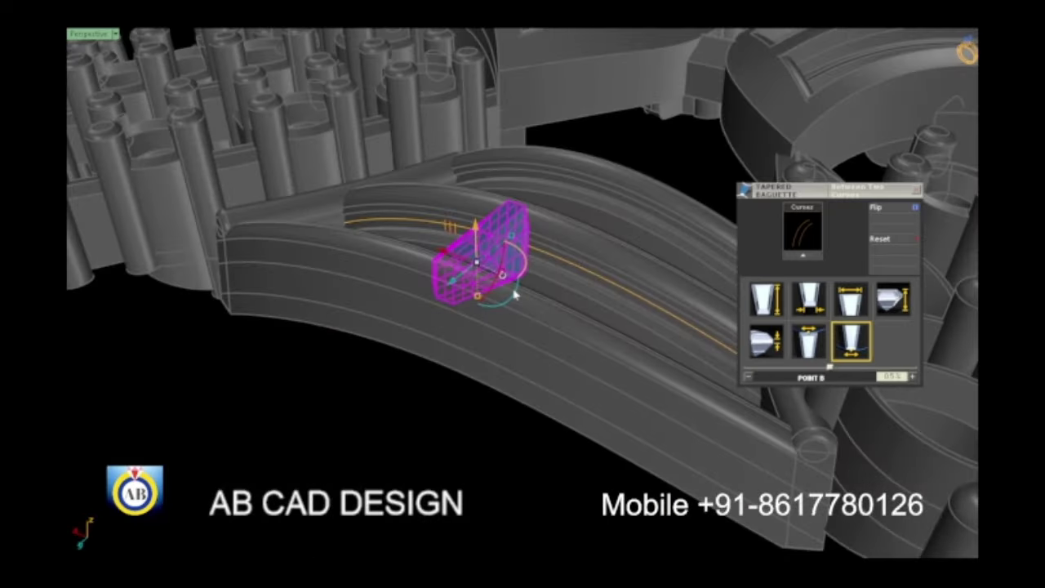
Step: Apply Match Attributes from the F6 quick actions menu and close the Tapered Baguette settings
{"action": "key", "text": "F6"}
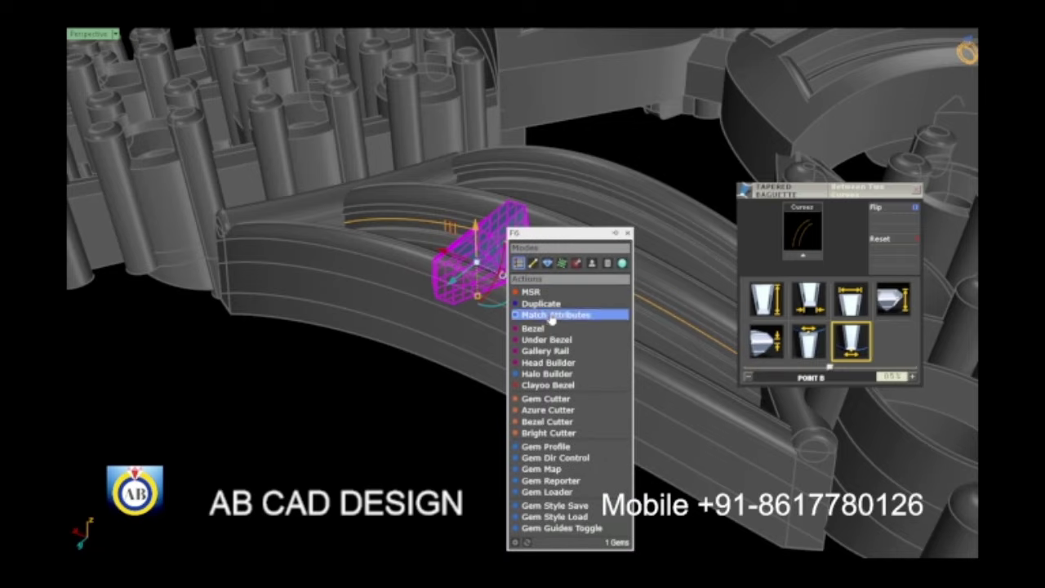
{"action": "left_click", "coordinate": [552, 315]}
{"action": "scroll", "coordinate": [551, 299], "scroll_direction": "up", "scroll_amount": 3}
{"action": "right_click_drag", "start_coordinate": [550, 299], "coordinate": [522, 277]}
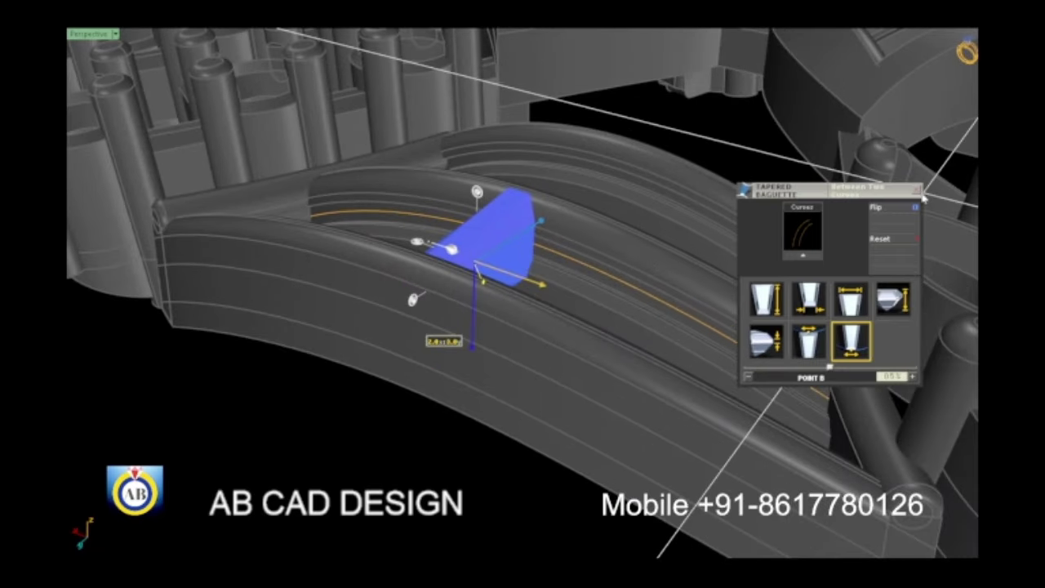
{"action": "left_click", "coordinate": [920, 196]}
{"action": "mouse_move", "coordinate": [920, 196]}
{"action": "right_mouse_down"}
{"action": "mouse_move", "coordinate": [698, 343]}
{"action": "mouse_move", "coordinate": [805, 321]}
{"action": "right_mouse_up"}
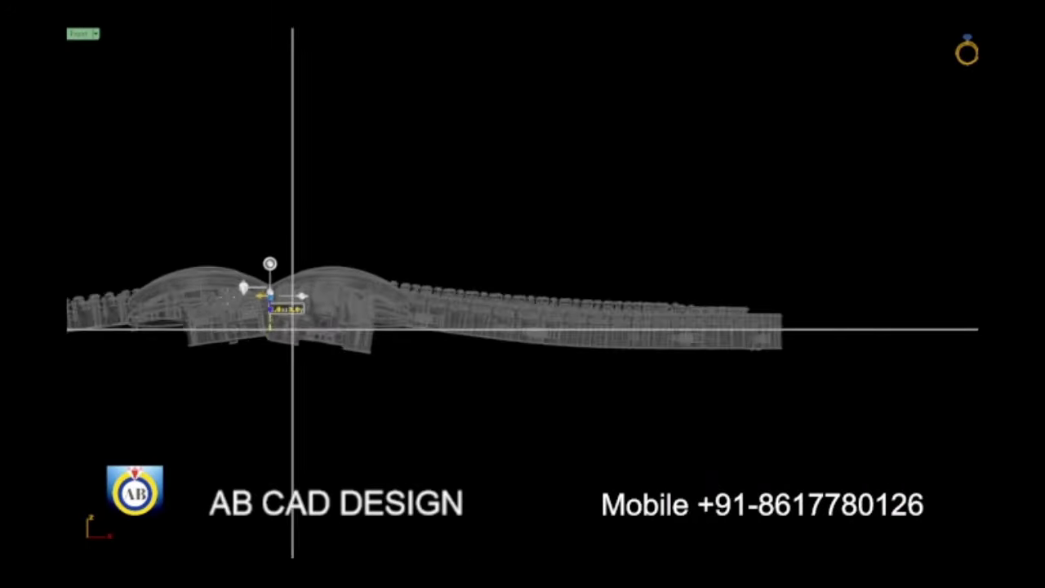
Step: Rotate the baguette about 90° around Y with the gumball
{"action": "scroll", "coordinate": [223, 292], "scroll_direction": "up", "scroll_amount": 3}
{"action": "scroll", "coordinate": [280, 299], "scroll_direction": "up", "scroll_amount": 1}
{"action": "scroll", "coordinate": [312, 269], "scroll_direction": "up", "scroll_amount": 2}
{"action": "scroll", "coordinate": [334, 299], "scroll_direction": "up", "scroll_amount": 1}
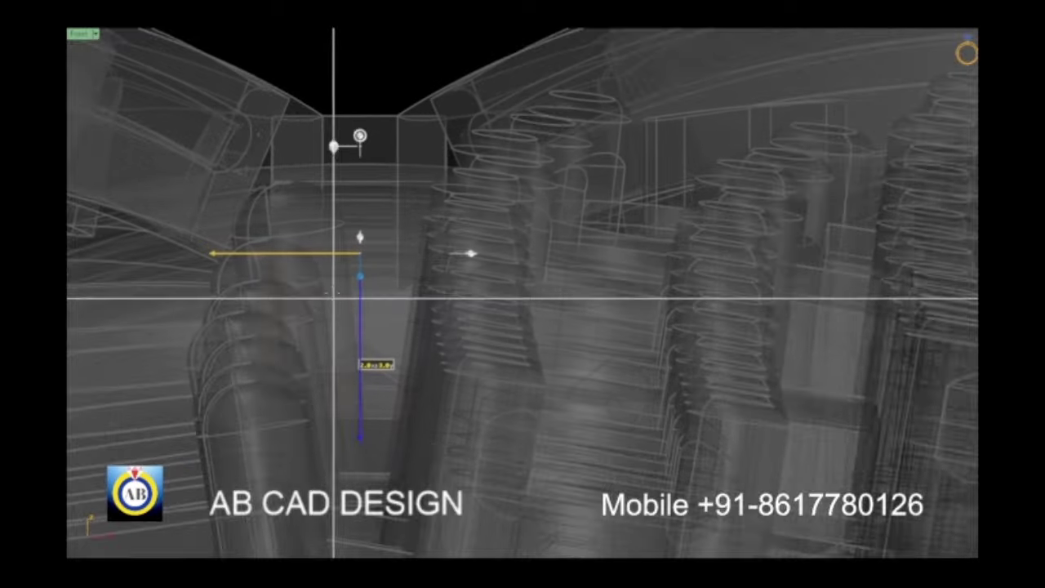
{"action": "scroll", "coordinate": [492, 337], "scroll_direction": "up", "scroll_amount": 1}
{"action": "left_click_drag", "start_coordinate": [518, 180], "coordinate": [347, 307]}
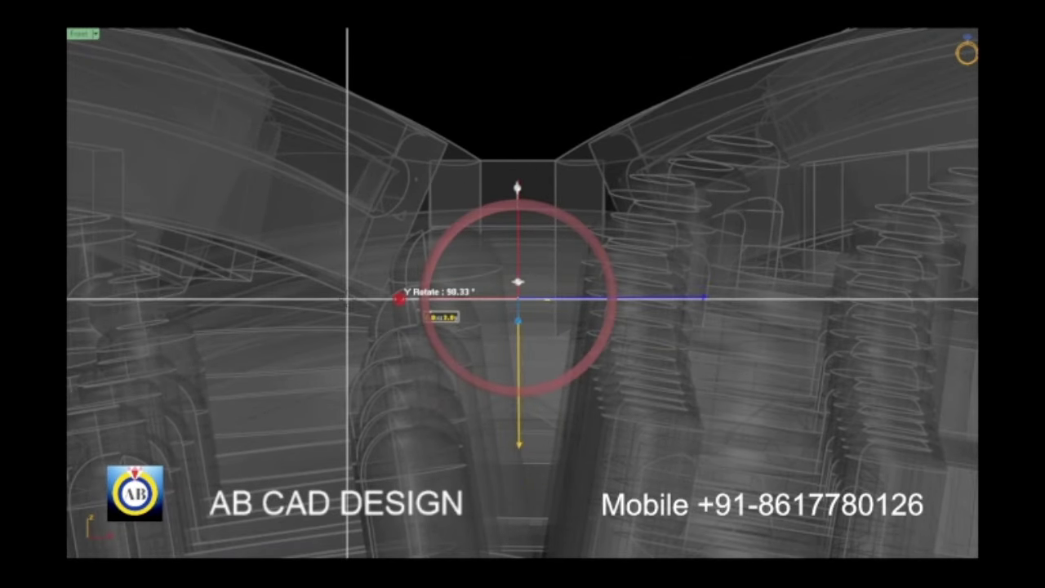
{"action": "mouse_move", "coordinate": [348, 298]}
{"action": "right_mouse_down"}
{"action": "mouse_move", "coordinate": [494, 400]}
{"action": "mouse_move", "coordinate": [301, 359]}
{"action": "mouse_move", "coordinate": [334, 346]}
{"action": "mouse_move", "coordinate": [574, 321]}
{"action": "mouse_move", "coordinate": [557, 326]}
{"action": "right_mouse_up"}
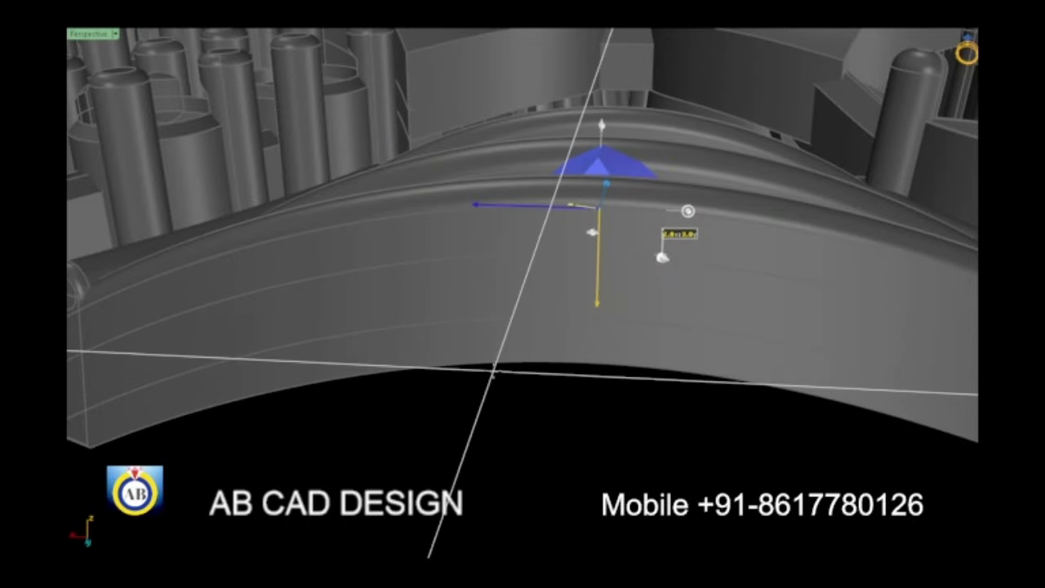
Step: In Front view, rotate the stone 180° around Y, then return to shaded Perspective
{"action": "key", "text": "ctrl+F2"}
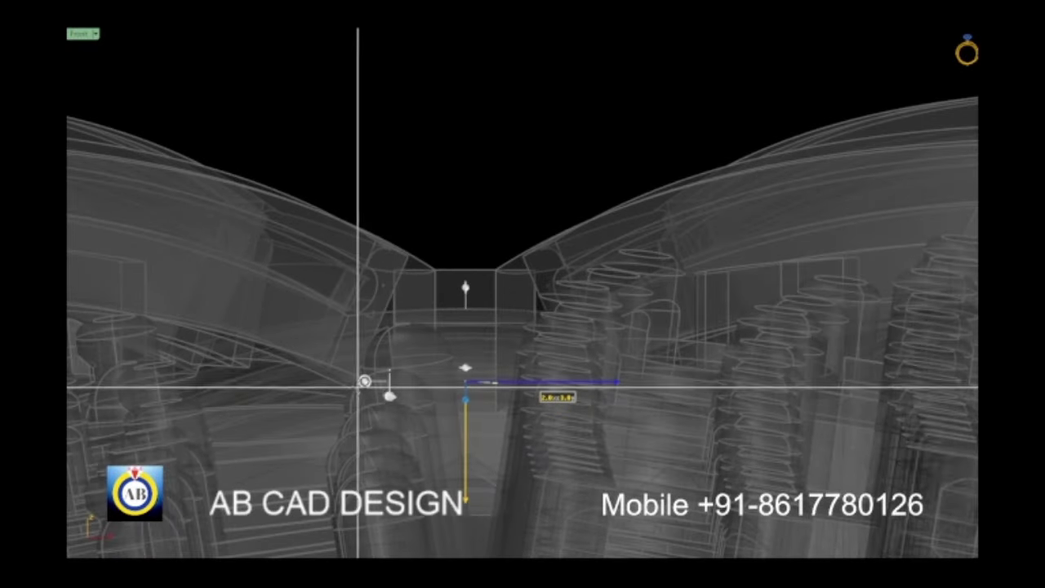
{"action": "left_click_drag", "start_coordinate": [361, 382], "coordinate": [620, 379]}
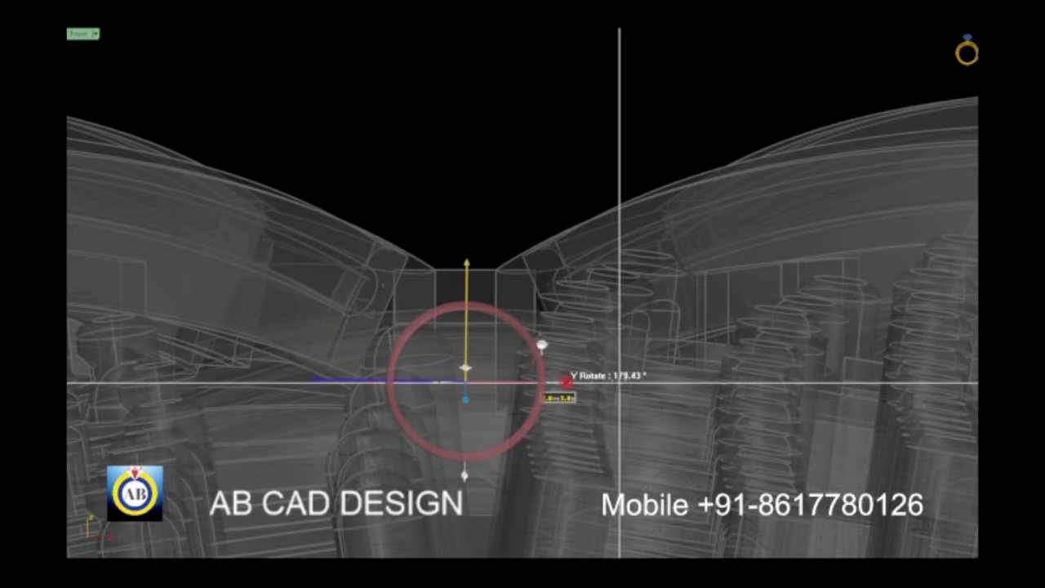
{"action": "key", "text": "ctrl+F4"}
{"action": "mouse_move", "coordinate": [492, 261]}
{"action": "right_mouse_down"}
{"action": "mouse_move", "coordinate": [485, 366]}
{"action": "mouse_move", "coordinate": [388, 457]}
{"action": "mouse_move", "coordinate": [350, 369]}
{"action": "right_mouse_up"}
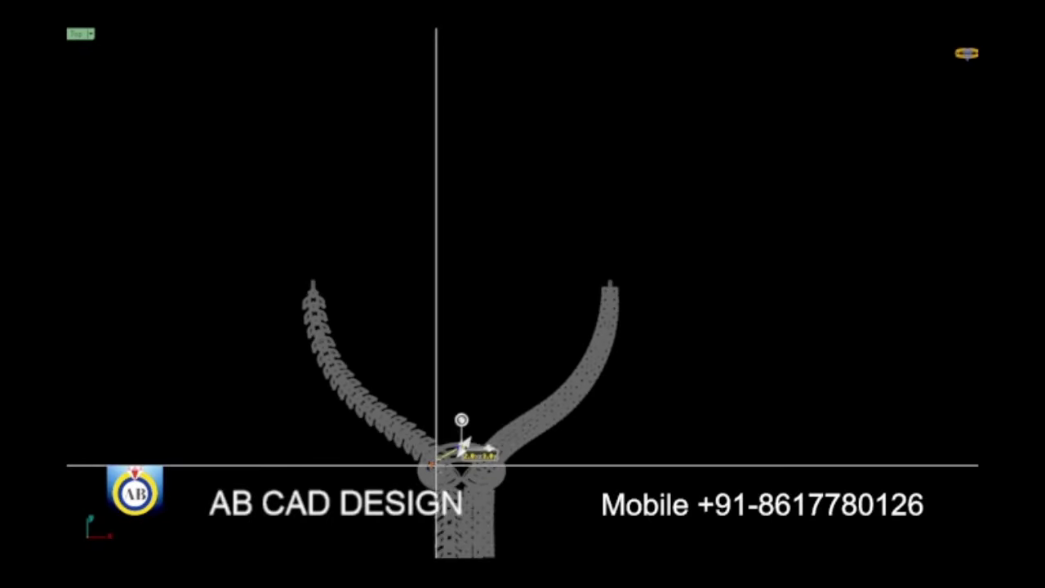
Step: Rotate the stone around Z so it spans across the rail, checking close up and from above
{"action": "scroll", "coordinate": [457, 453], "scroll_direction": "up", "scroll_amount": 2}
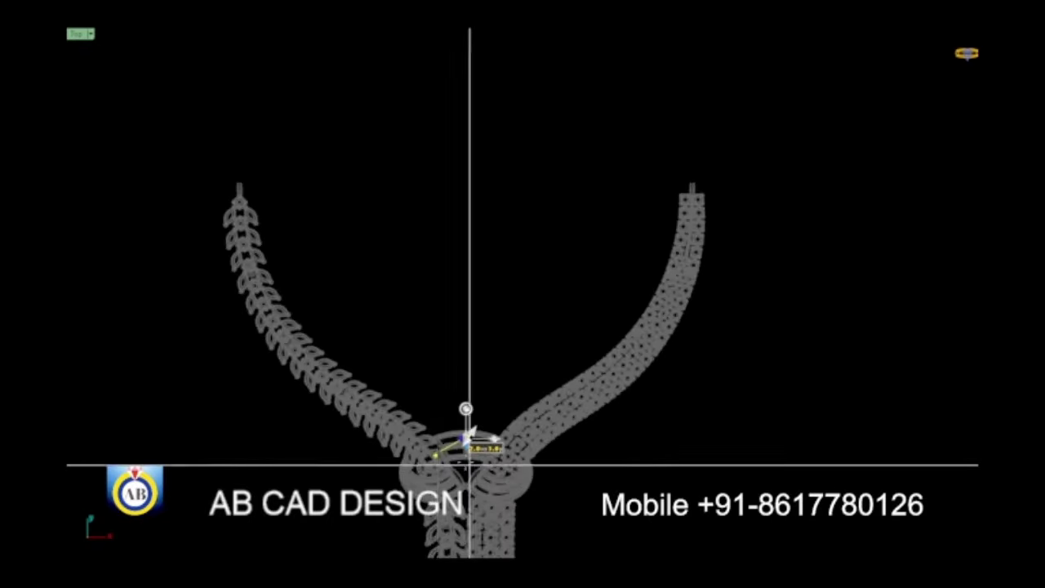
{"action": "scroll", "coordinate": [457, 453], "scroll_direction": "up", "scroll_amount": 3}
{"action": "scroll", "coordinate": [457, 453], "scroll_direction": "up", "scroll_amount": 3}
{"action": "scroll", "coordinate": [457, 453], "scroll_direction": "up", "scroll_amount": 2}
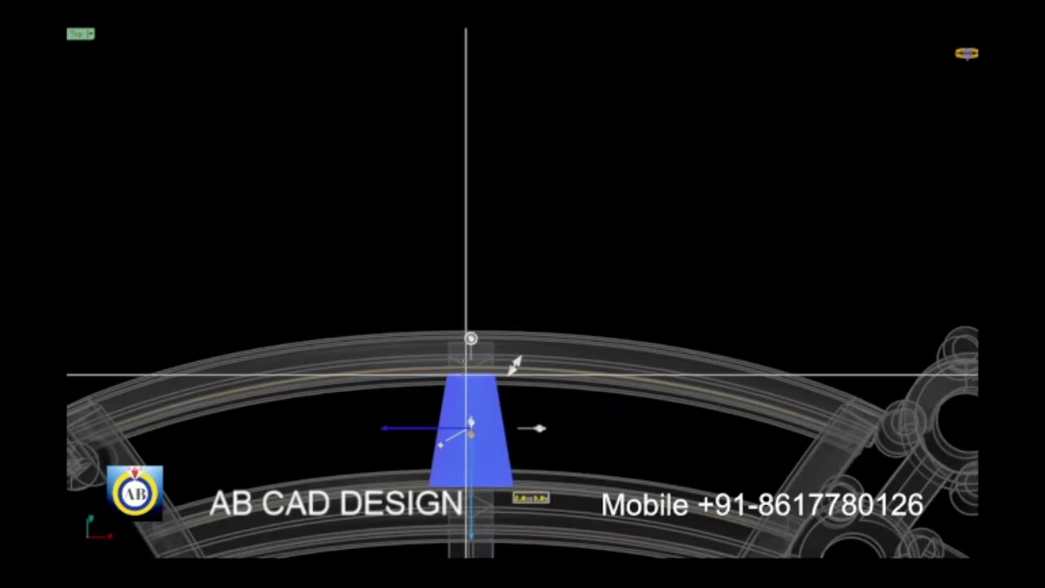
{"action": "left_click_drag", "start_coordinate": [398, 476], "coordinate": [454, 514]}
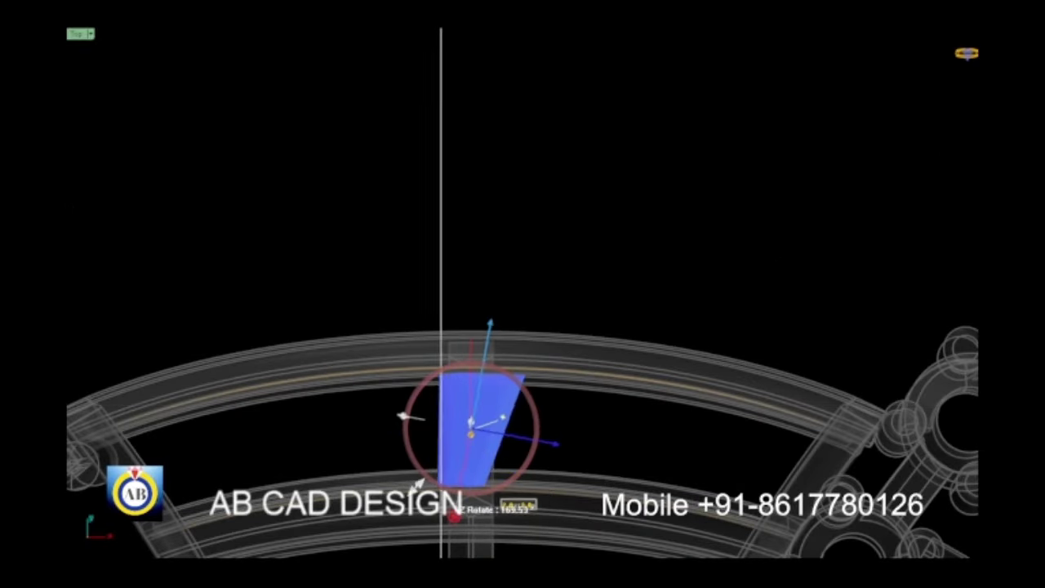
{"action": "scroll", "coordinate": [430, 499], "scroll_direction": "down", "scroll_amount": 3}
{"action": "scroll", "coordinate": [430, 499], "scroll_direction": "down", "scroll_amount": 3}
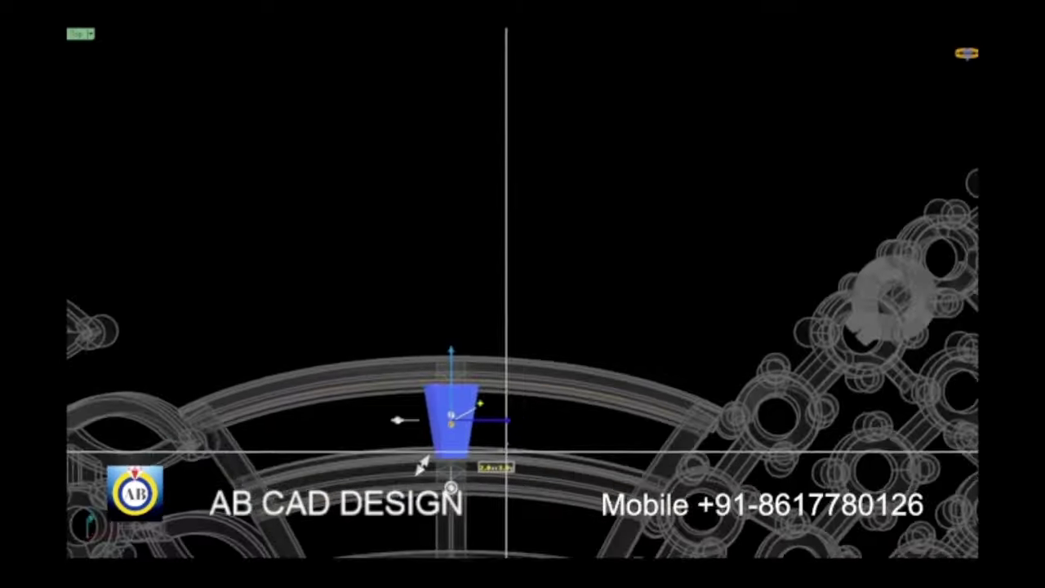
{"action": "mouse_move", "coordinate": [430, 500]}
{"action": "right_mouse_down"}
{"action": "mouse_move", "coordinate": [529, 381]}
{"action": "mouse_move", "coordinate": [564, 319]}
{"action": "mouse_move", "coordinate": [582, 225]}
{"action": "mouse_move", "coordinate": [513, 236]}
{"action": "right_mouse_up"}
{"action": "scroll", "coordinate": [576, 262], "scroll_direction": "up", "scroll_amount": 2}
{"action": "mouse_move", "coordinate": [583, 290]}
{"action": "right_mouse_down"}
{"action": "mouse_move", "coordinate": [512, 245]}
{"action": "mouse_move", "coordinate": [513, 362]}
{"action": "mouse_move", "coordinate": [476, 359]}
{"action": "mouse_move", "coordinate": [716, 389]}
{"action": "right_mouse_up"}
{"action": "scroll", "coordinate": [445, 365], "scroll_direction": "down", "scroll_amount": 5}
Step: Orbit around the necklace, then zoom into the Top view of the stone and rails
{"action": "scroll", "coordinate": [581, 342], "scroll_direction": "up", "scroll_amount": 5}
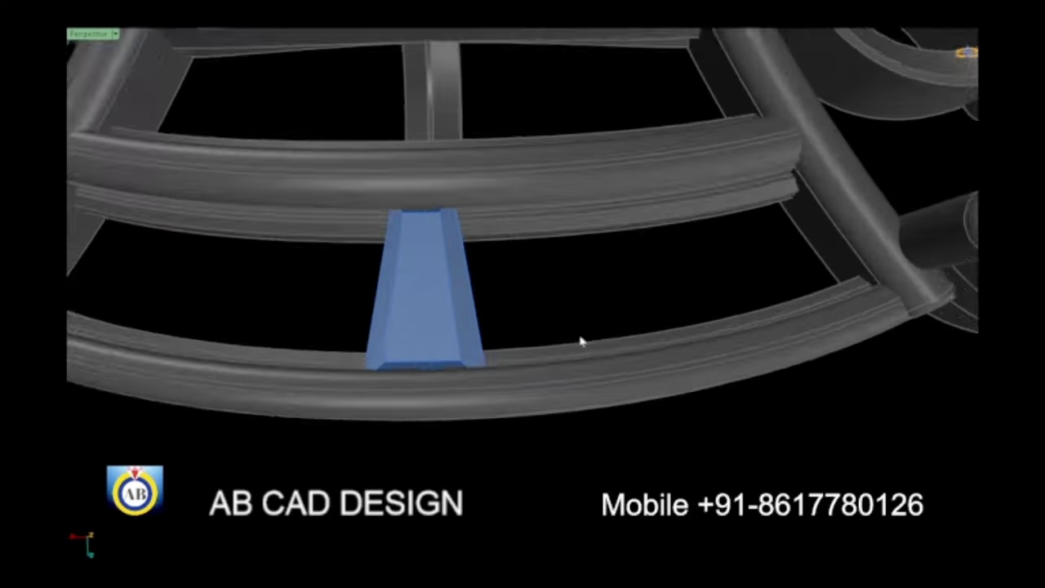
{"action": "mouse_move", "coordinate": [581, 341]}
{"action": "right_mouse_down"}
{"action": "mouse_move", "coordinate": [566, 285]}
{"action": "mouse_move", "coordinate": [481, 266]}
{"action": "mouse_move", "coordinate": [542, 235]}
{"action": "mouse_move", "coordinate": [527, 301]}
{"action": "right_mouse_up"}
{"action": "scroll", "coordinate": [549, 215], "scroll_direction": "down", "scroll_amount": 3}
{"action": "scroll", "coordinate": [518, 294], "scroll_direction": "down", "scroll_amount": 3}
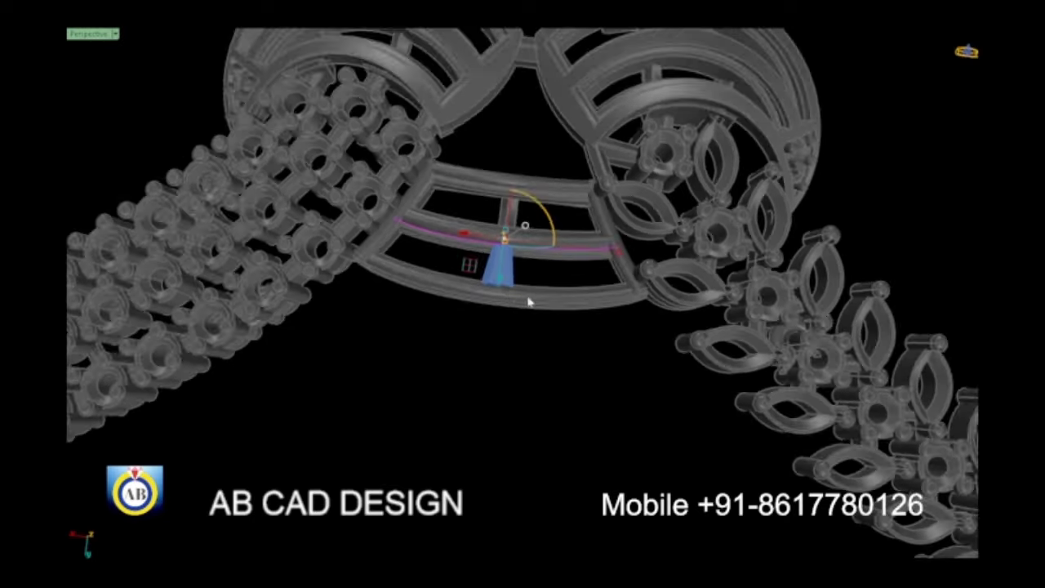
{"action": "mouse_move", "coordinate": [527, 299]}
{"action": "right_mouse_down"}
{"action": "mouse_move", "coordinate": [593, 331]}
{"action": "mouse_move", "coordinate": [564, 392]}
{"action": "mouse_move", "coordinate": [410, 367]}
{"action": "right_mouse_up"}
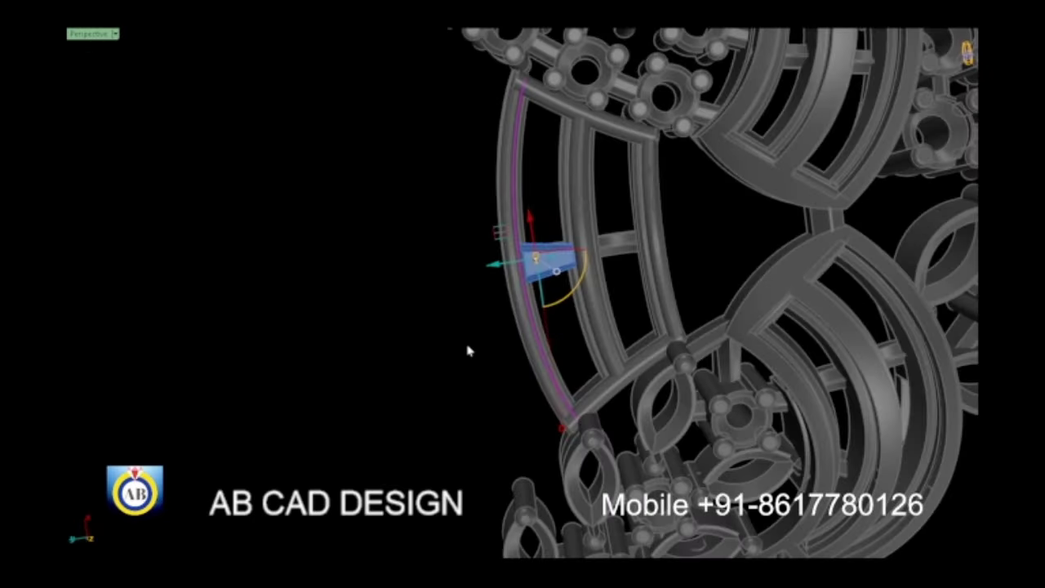
{"action": "key", "text": "ctrl+F1"}
{"action": "scroll", "coordinate": [466, 349], "scroll_direction": "up", "scroll_amount": 2}
{"action": "scroll", "coordinate": [469, 342], "scroll_direction": "up", "scroll_amount": 3}
{"action": "scroll", "coordinate": [490, 347], "scroll_direction": "up", "scroll_amount": 2}
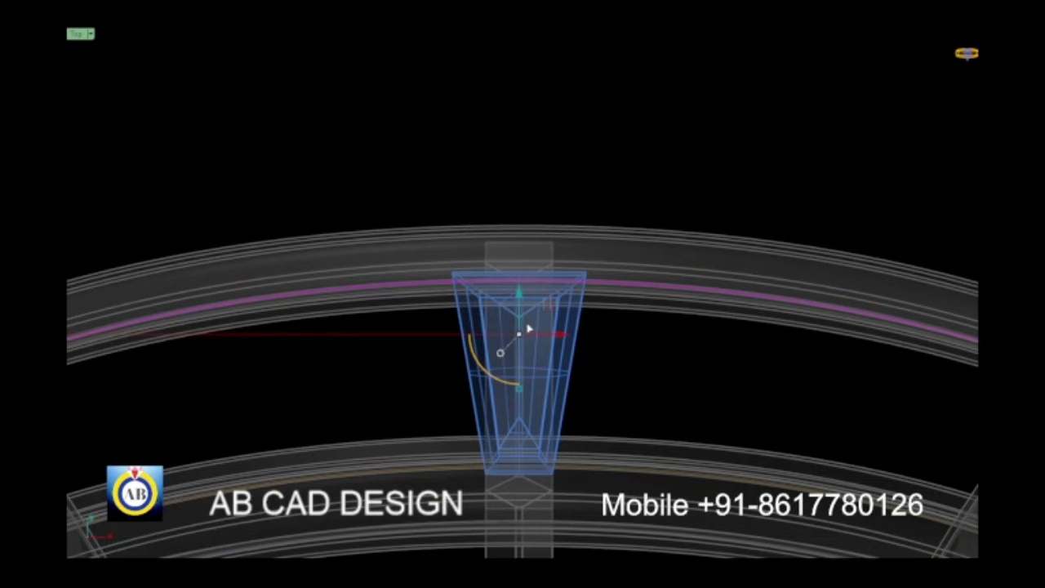
Step: Draw a guide curve from the stone's end point along the upper gallery rail
{"action": "key", "text": "Escape"}
{"action": "key", "text": "Return"}
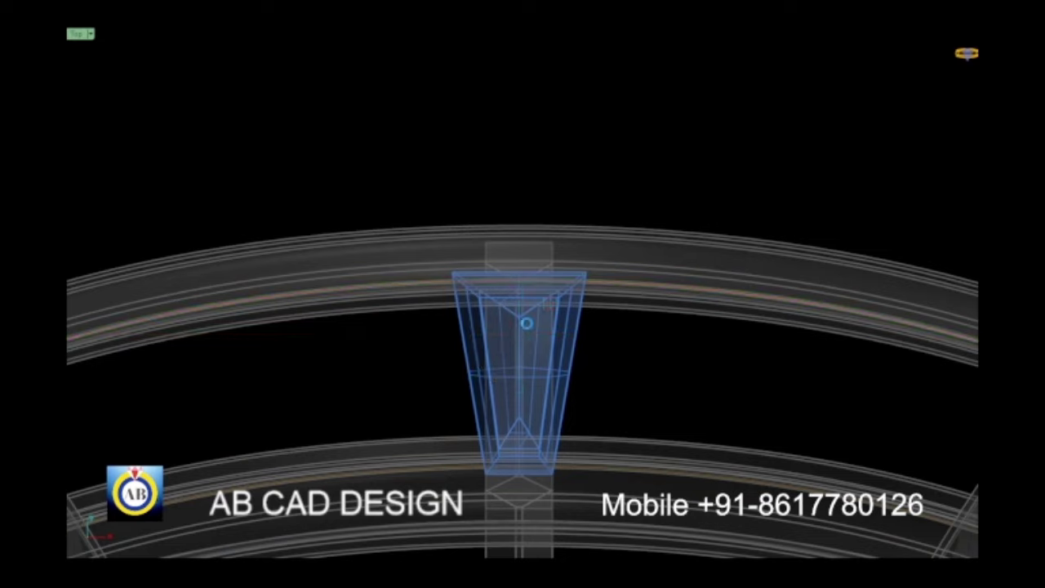
{"action": "scroll", "coordinate": [525, 325], "scroll_direction": "down", "scroll_amount": 3}
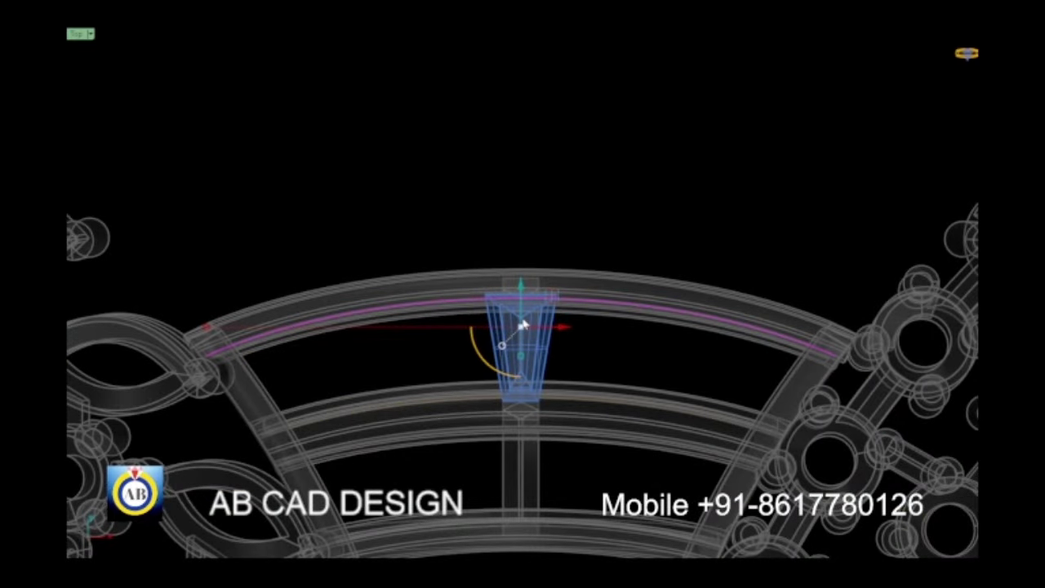
{"action": "key", "text": "Return"}
{"action": "scroll", "coordinate": [518, 295], "scroll_direction": "up", "scroll_amount": 3}
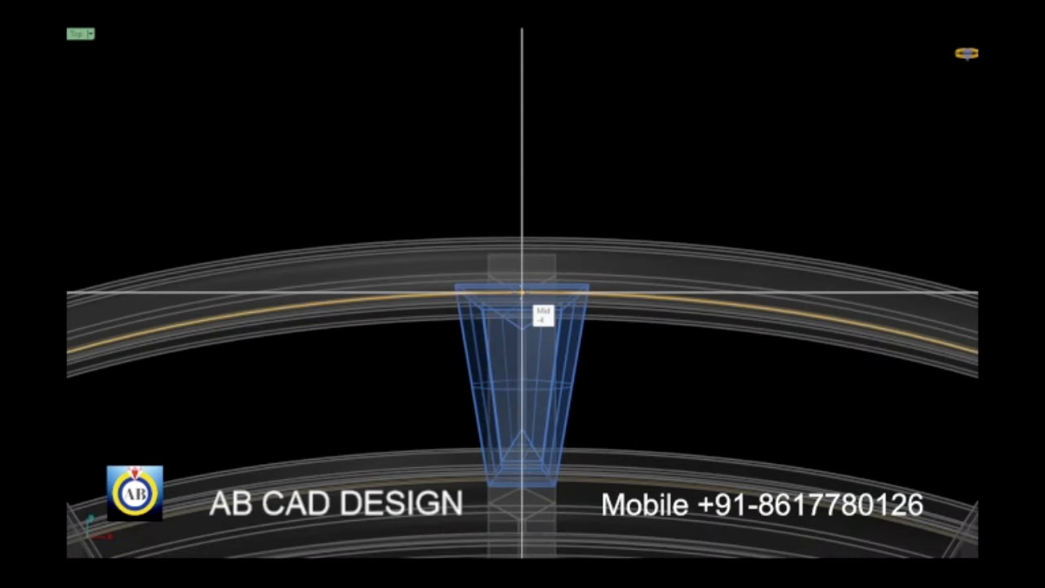
{"action": "left_click", "coordinate": [517, 292]}
{"action": "scroll", "coordinate": [519, 293], "scroll_direction": "down", "scroll_amount": 3}
{"action": "scroll", "coordinate": [572, 302], "scroll_direction": "down", "scroll_amount": 3}
{"action": "left_click", "coordinate": [688, 323]}
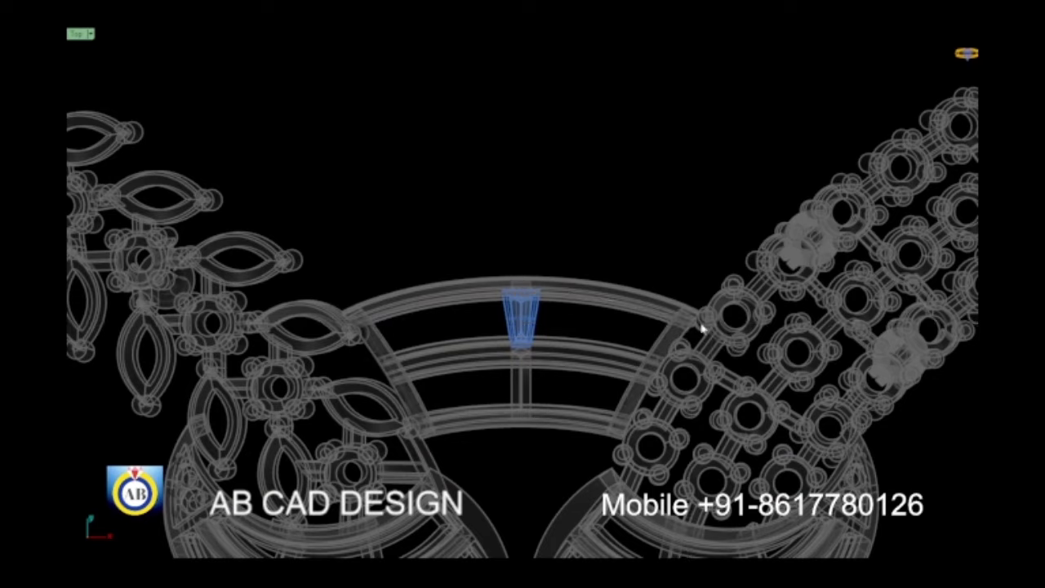
{"action": "scroll", "coordinate": [700, 331], "scroll_direction": "down", "scroll_amount": 3}
Step: Back in Perspective, select the newly drawn guide curve
{"action": "key", "text": "ctrl+F4"}
{"action": "scroll", "coordinate": [612, 326], "scroll_direction": "up", "scroll_amount": 2}
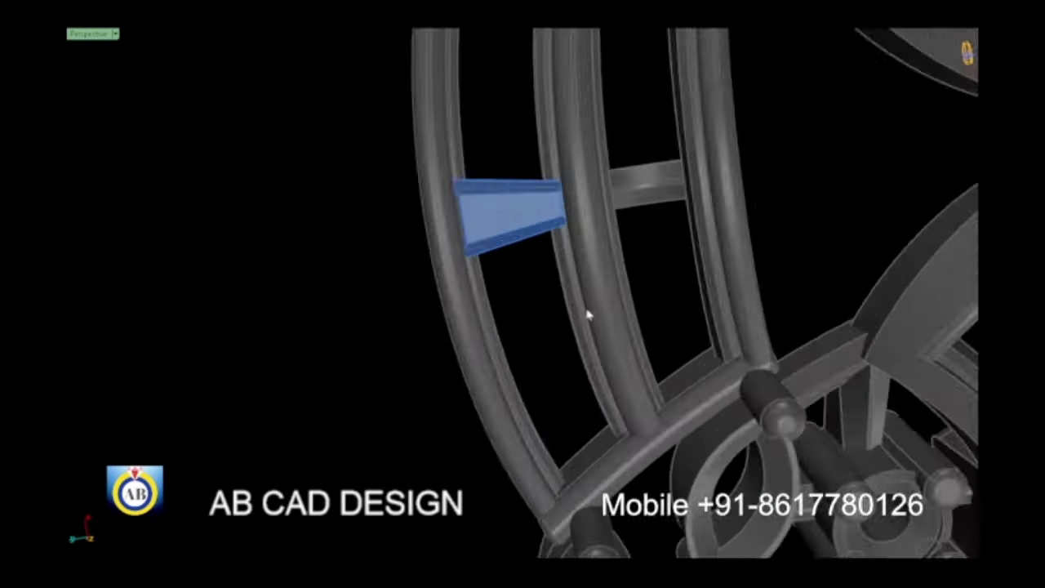
{"action": "right_click_drag", "start_coordinate": [587, 310], "coordinate": [504, 329]}
{"action": "left_click", "coordinate": [324, 266]}
{"action": "scroll", "coordinate": [406, 271], "scroll_direction": "up", "scroll_amount": 3}
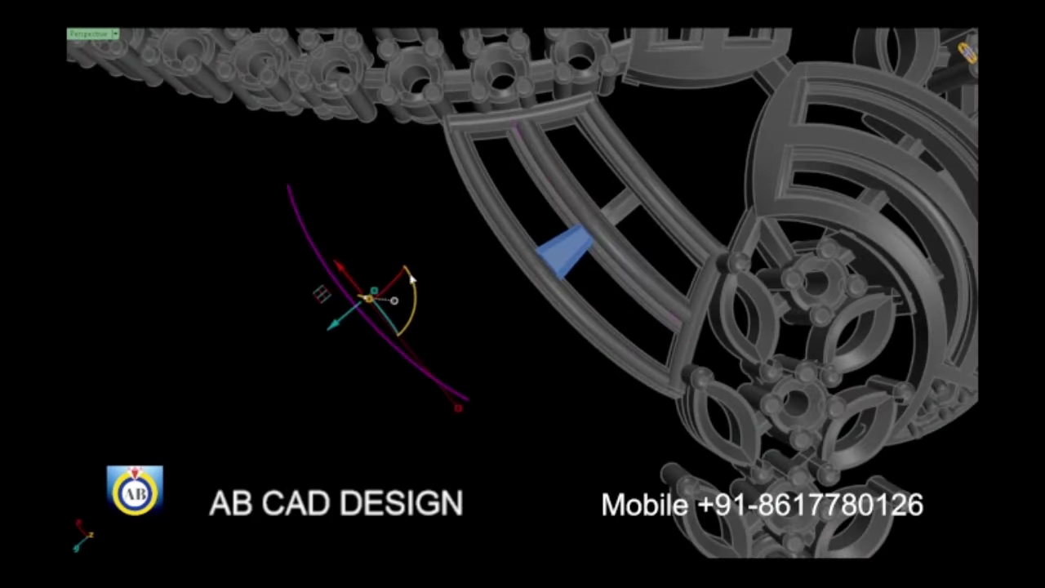
Step: Orbit low along the arc and select the blue baguette stone
{"action": "right_click_drag", "start_coordinate": [411, 278], "coordinate": [686, 315]}
{"action": "scroll", "coordinate": [513, 305], "scroll_direction": "up", "scroll_amount": 2}
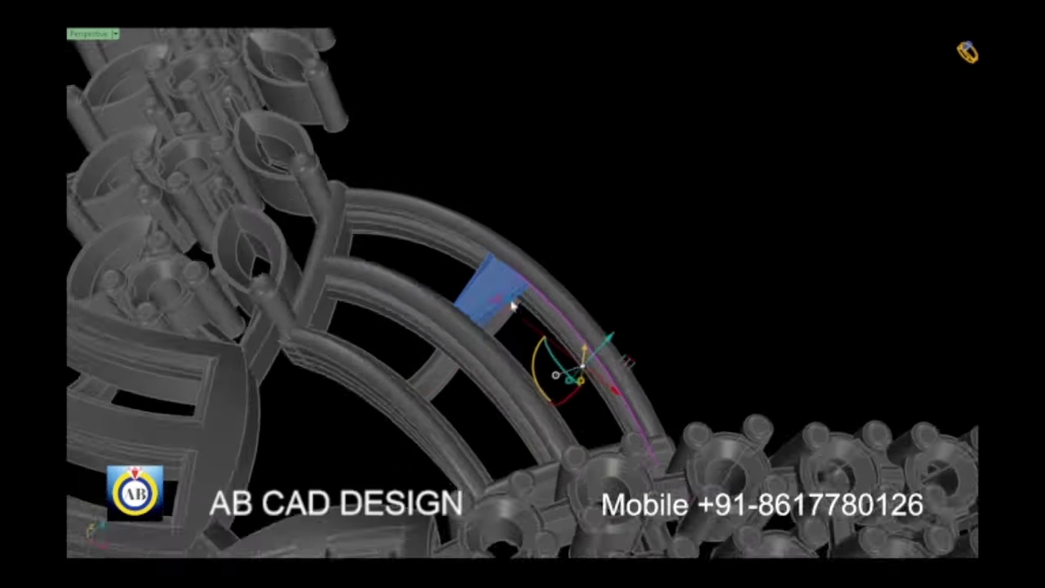
{"action": "right_click_drag", "start_coordinate": [513, 306], "coordinate": [543, 347]}
{"action": "scroll", "coordinate": [518, 303], "scroll_direction": "up", "scroll_amount": 2}
{"action": "mouse_move", "coordinate": [517, 303]}
{"action": "right_mouse_down"}
{"action": "mouse_move", "coordinate": [646, 327]}
{"action": "mouse_move", "coordinate": [515, 308]}
{"action": "mouse_move", "coordinate": [508, 368]}
{"action": "mouse_move", "coordinate": [520, 362]}
{"action": "right_mouse_up"}
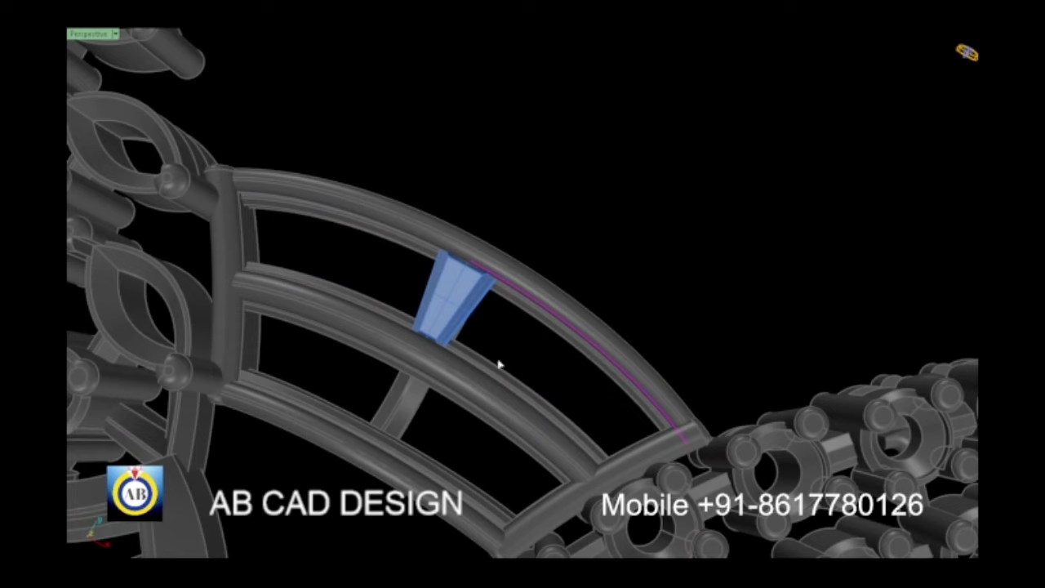
{"action": "scroll", "coordinate": [497, 364], "scroll_direction": "up", "scroll_amount": 2}
{"action": "mouse_move", "coordinate": [497, 364]}
{"action": "right_mouse_down"}
{"action": "mouse_move", "coordinate": [534, 331]}
{"action": "mouse_move", "coordinate": [517, 332]}
{"action": "right_mouse_up"}
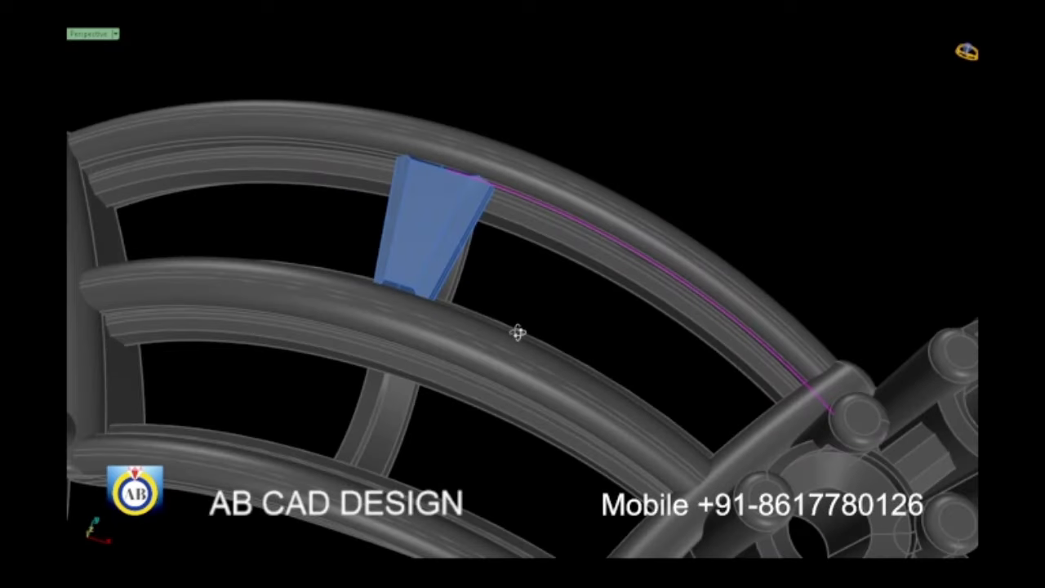
{"action": "left_click", "coordinate": [452, 213]}
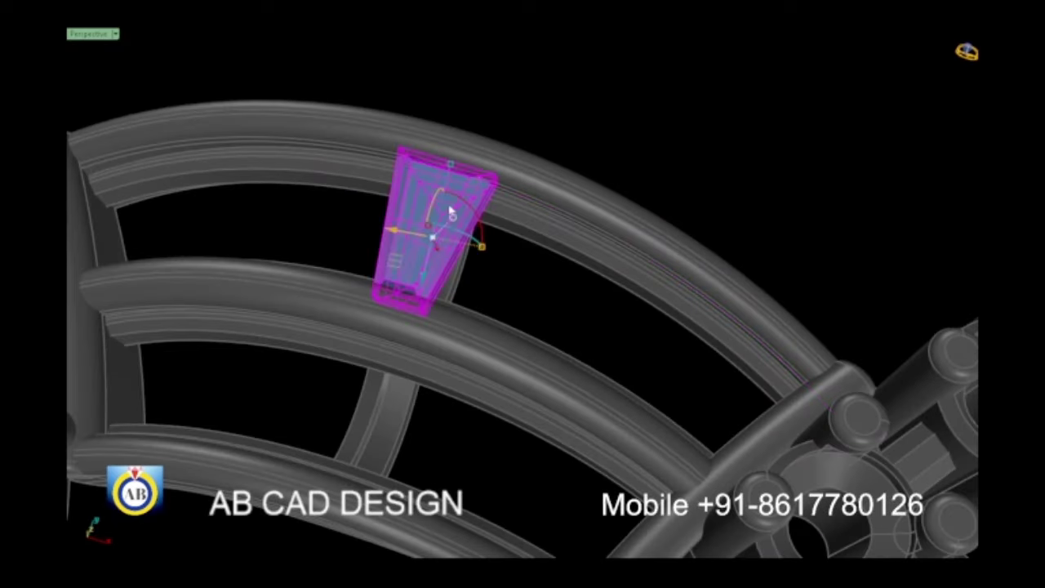
Step: Pick the upper rail curve, set 5 items with Freeform orientation, and confirm the array
{"action": "left_click", "coordinate": [625, 282]}
{"action": "scroll", "coordinate": [528, 264], "scroll_direction": "down", "scroll_amount": 5}
{"action": "mouse_move", "coordinate": [473, 263]}
{"action": "right_mouse_down"}
{"action": "mouse_move", "coordinate": [566, 343]}
{"action": "mouse_move", "coordinate": [556, 344]}
{"action": "right_mouse_up"}
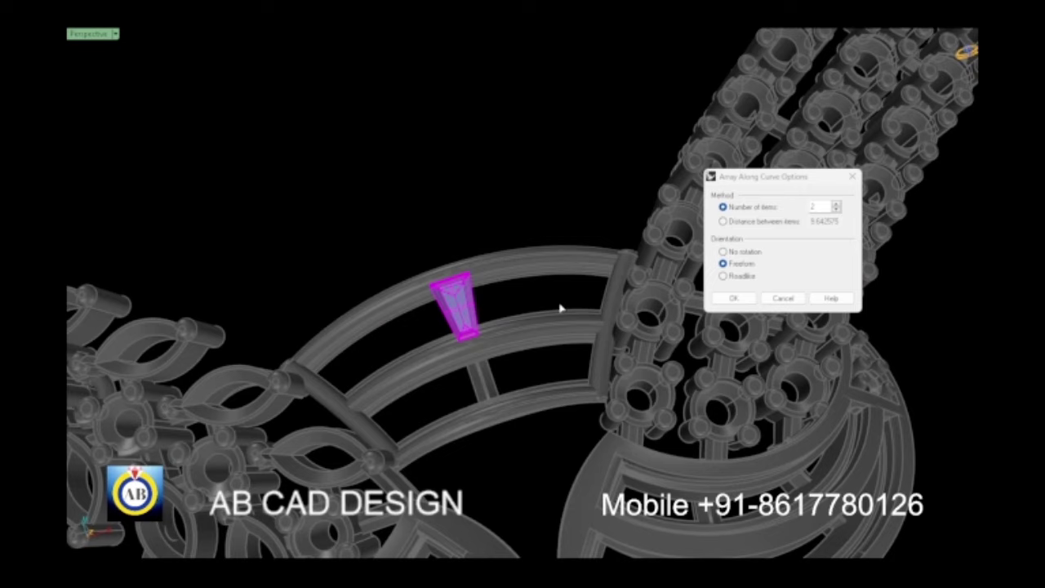
{"action": "left_click", "coordinate": [814, 207]}
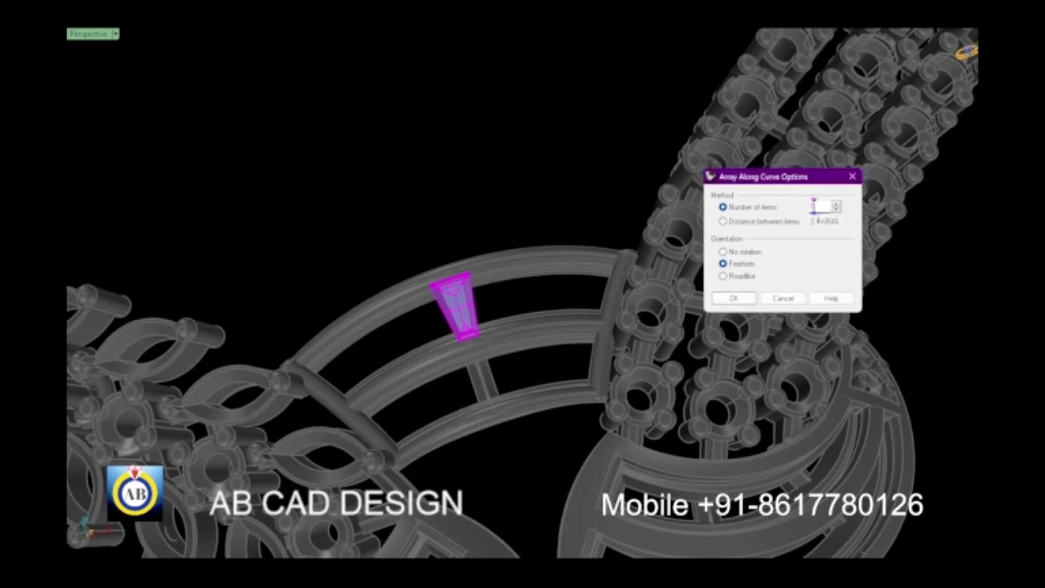
{"action": "mouse_move", "coordinate": [650, 327]}
{"action": "right_mouse_down"}
{"action": "mouse_move", "coordinate": [560, 329]}
{"action": "mouse_move", "coordinate": [550, 345]}
{"action": "right_mouse_up"}
{"action": "scroll", "coordinate": [597, 350], "scroll_direction": "down", "scroll_amount": 5}
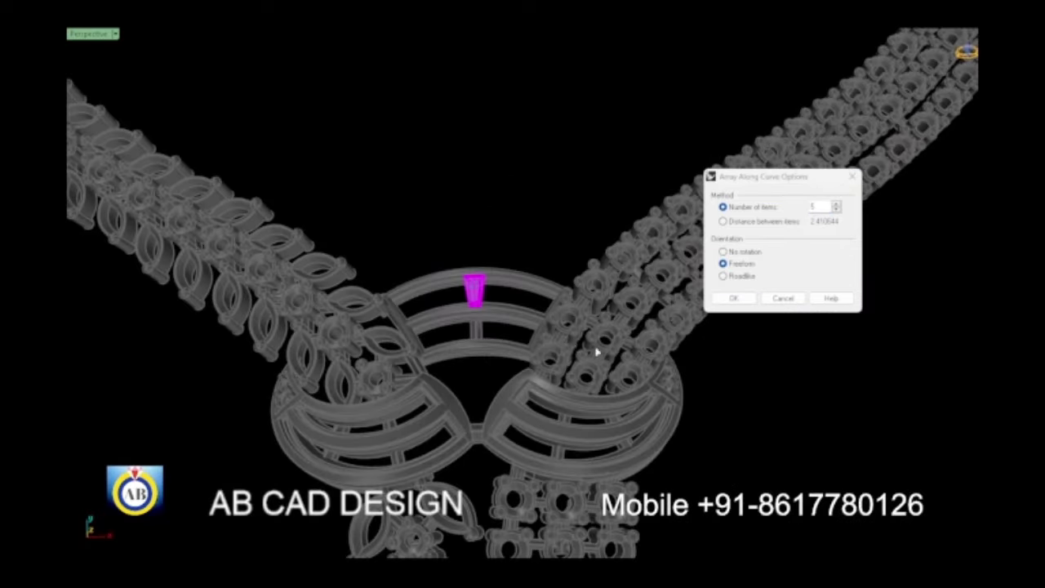
{"action": "scroll", "coordinate": [457, 256], "scroll_direction": "up", "scroll_amount": 5}
{"action": "scroll", "coordinate": [457, 256], "scroll_direction": "down", "scroll_amount": 5}
{"action": "scroll", "coordinate": [446, 234], "scroll_direction": "up", "scroll_amount": 5}
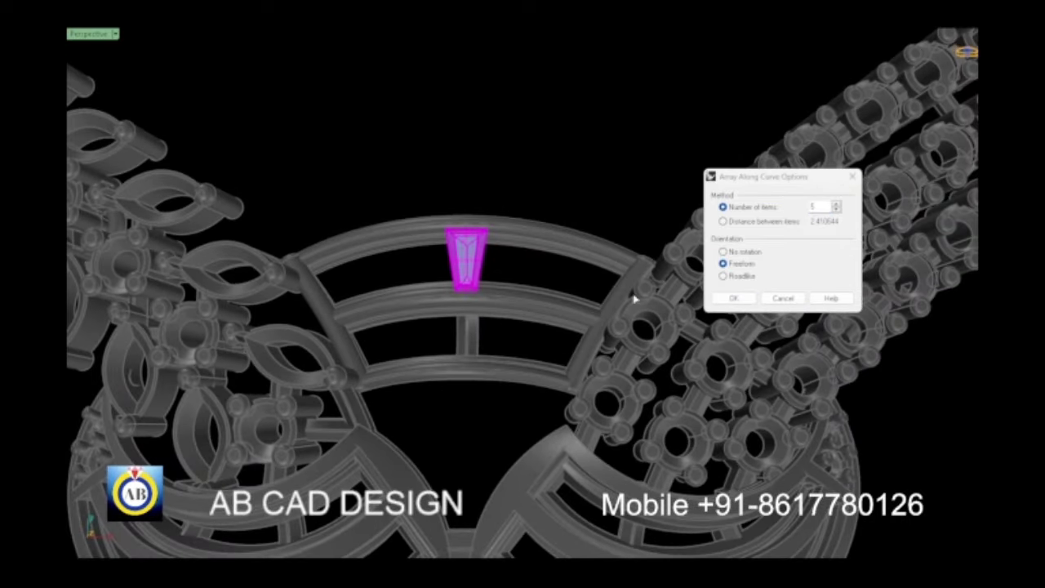
{"action": "left_click", "coordinate": [737, 302]}
{"action": "mouse_move", "coordinate": [726, 302]}
{"action": "right_mouse_down"}
{"action": "mouse_move", "coordinate": [693, 333]}
{"action": "mouse_move", "coordinate": [541, 315]}
{"action": "right_mouse_up"}
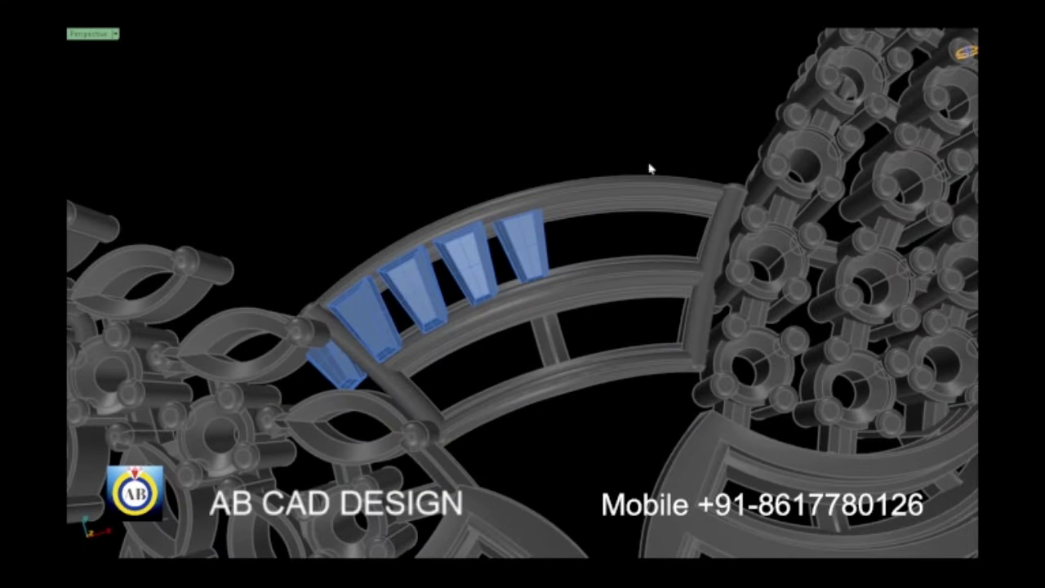
Step: Undo the five-stone array with Ctrl+Z
{"action": "left_click", "coordinate": [641, 196]}
{"action": "right_click_drag", "start_coordinate": [608, 239], "coordinate": [560, 290]}
{"action": "key", "text": "ctrl+z"}
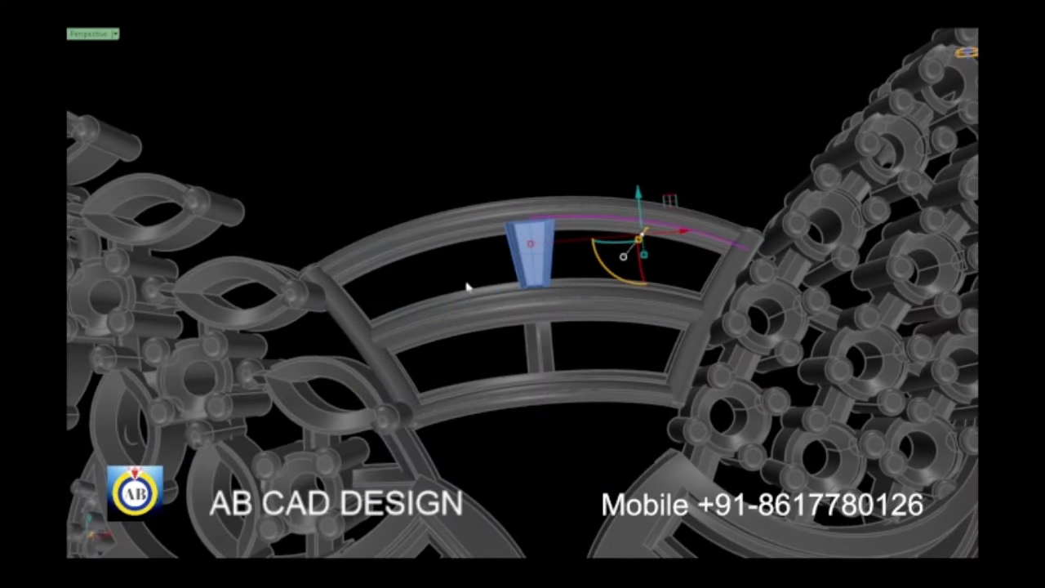
{"action": "scroll", "coordinate": [460, 346], "scroll_direction": "down", "scroll_amount": 5}
{"action": "right_click_drag", "start_coordinate": [460, 345], "coordinate": [490, 294]}
{"action": "scroll", "coordinate": [470, 273], "scroll_direction": "up", "scroll_amount": 6}
Step: Retry Array Along Curve on the baguette and rail curve, cancelling once before confirming
{"action": "left_click", "coordinate": [469, 274]}
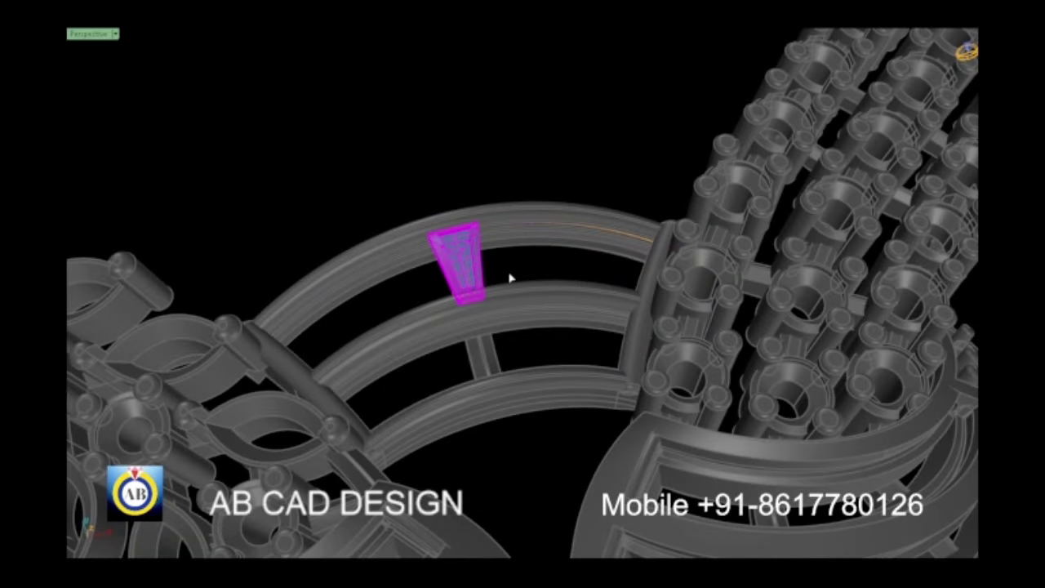
{"action": "left_click_drag", "start_coordinate": [554, 258], "coordinate": [554, 258]}
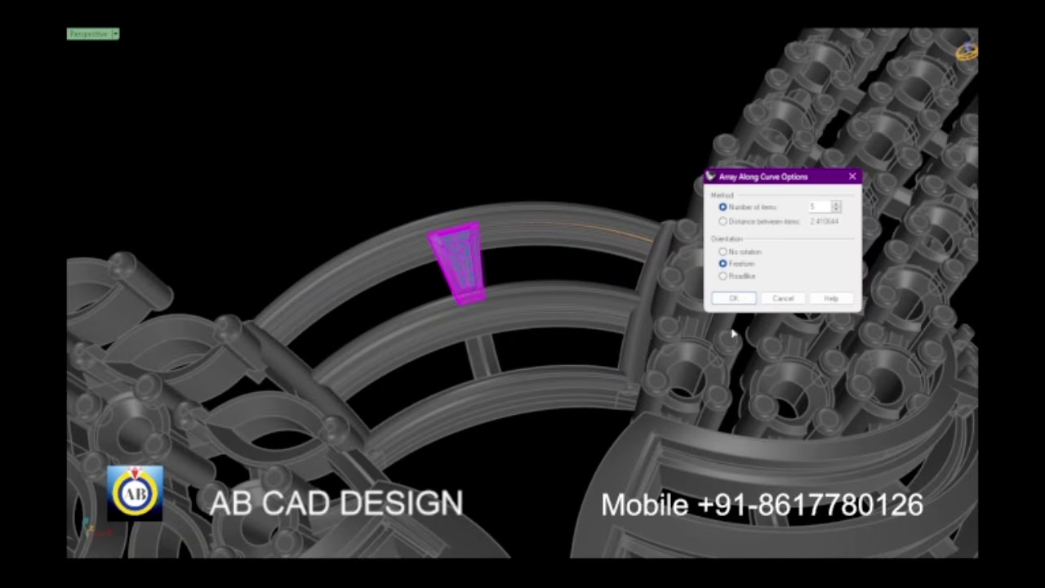
{"action": "left_click", "coordinate": [774, 298]}
{"action": "right_click_drag", "start_coordinate": [419, 273], "coordinate": [525, 290]}
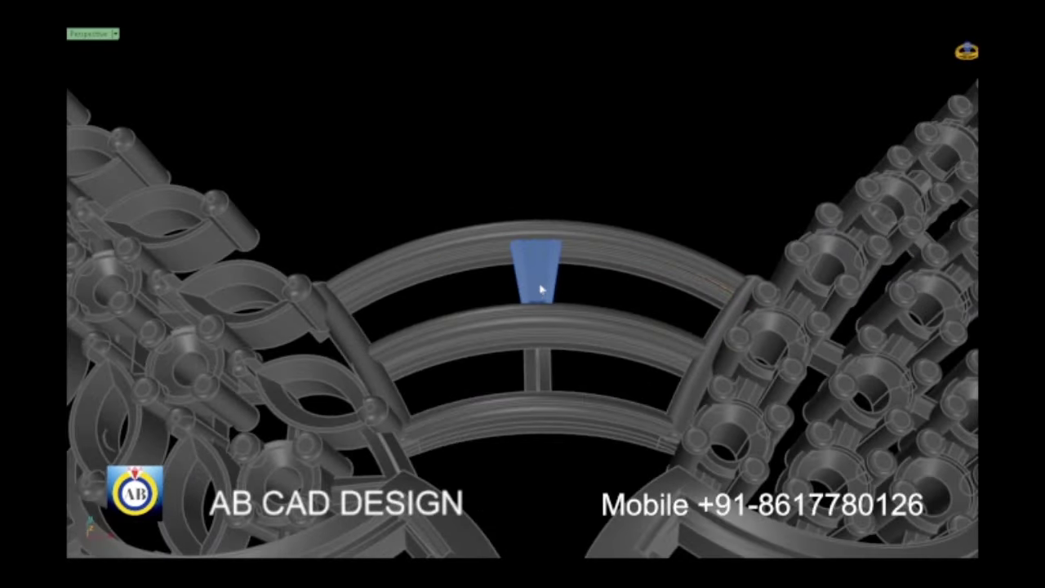
{"action": "left_click", "coordinate": [540, 289]}
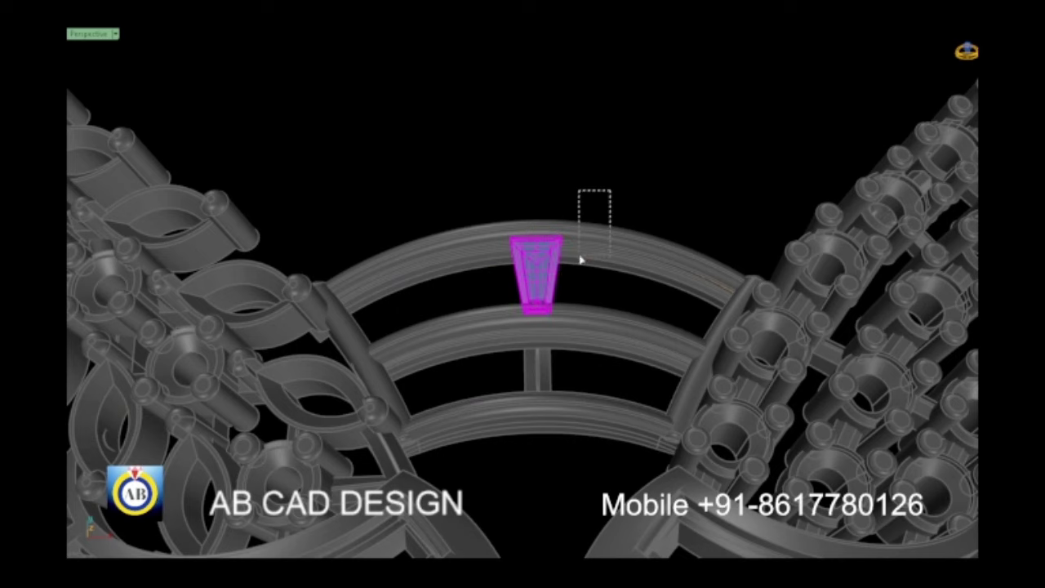
{"action": "left_click_drag", "start_coordinate": [580, 260], "coordinate": [575, 261]}
{"action": "key", "text": "Return"}
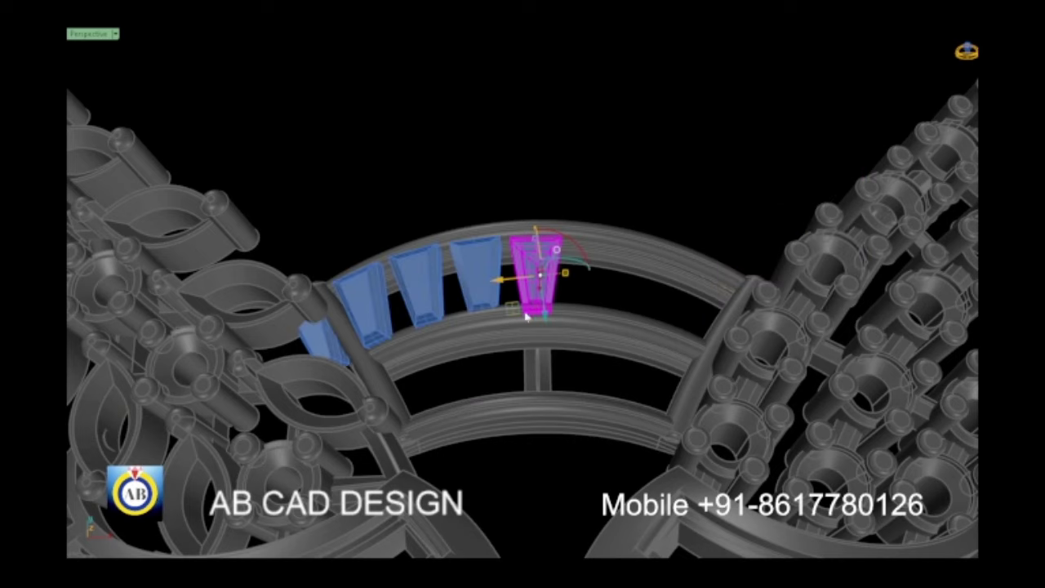
Step: Undo the new array, zoom in on the stone, and pick the rail curve again
{"action": "mouse_move", "coordinate": [528, 317]}
{"action": "right_mouse_down"}
{"action": "mouse_move", "coordinate": [539, 325]}
{"action": "mouse_move", "coordinate": [533, 243]}
{"action": "right_mouse_up"}
{"action": "key", "text": "ctrl+z"}
{"action": "scroll", "coordinate": [539, 325], "scroll_direction": "up", "scroll_amount": 3}
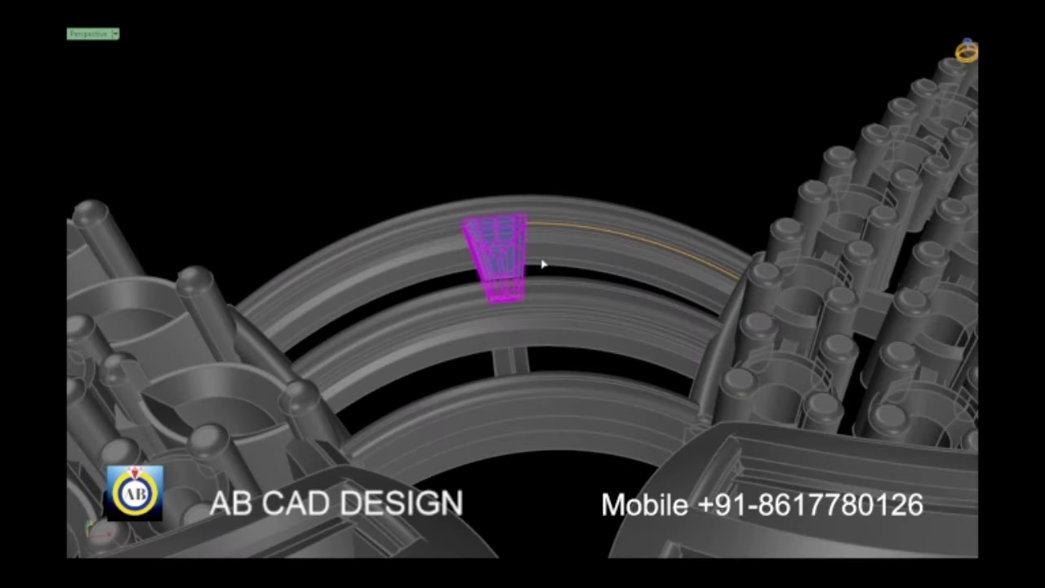
{"action": "right_click_drag", "start_coordinate": [542, 264], "coordinate": [565, 275]}
{"action": "scroll", "coordinate": [588, 251], "scroll_direction": "up", "scroll_amount": 3}
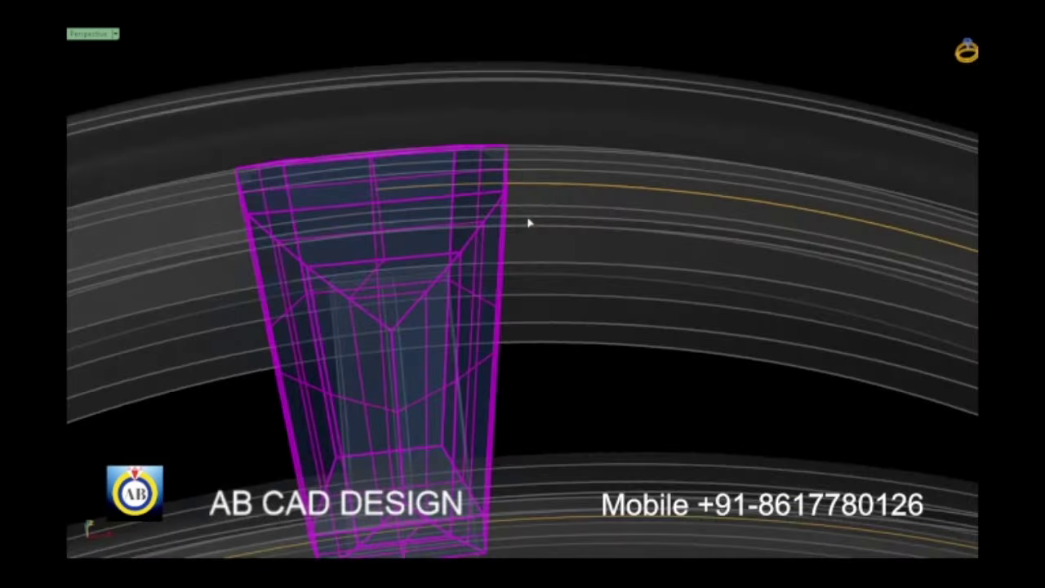
{"action": "scroll", "coordinate": [527, 221], "scroll_direction": "up", "scroll_amount": 2}
{"action": "left_click", "coordinate": [534, 177]}
Step: Confirm the baguette array along the curve, inspect the copies, then undo them
{"action": "scroll", "coordinate": [559, 328], "scroll_direction": "down", "scroll_amount": 3}
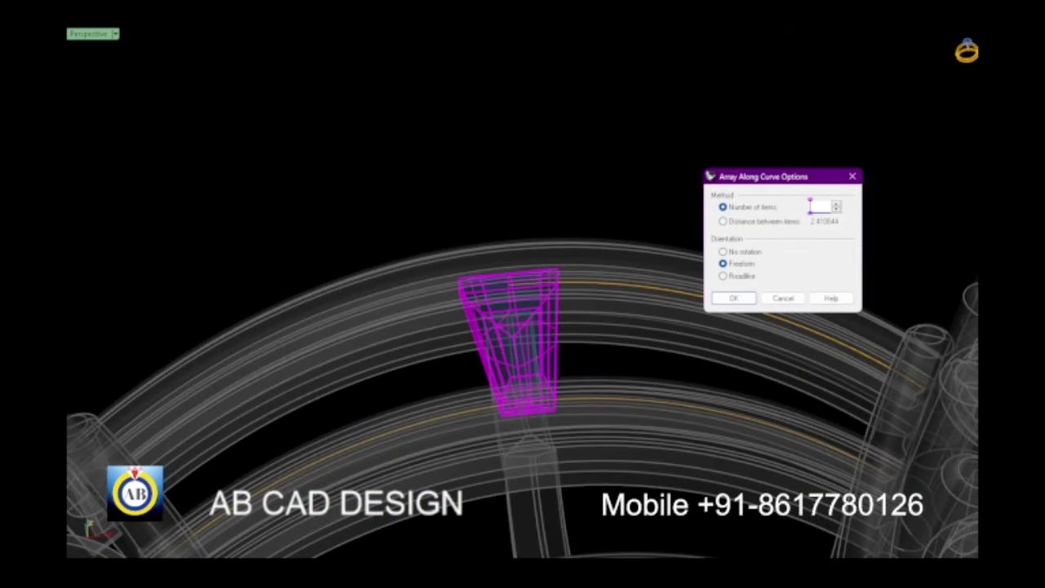
{"action": "left_click", "coordinate": [733, 298]}
{"action": "mouse_move", "coordinate": [741, 273]}
{"action": "right_mouse_down"}
{"action": "mouse_move", "coordinate": [530, 327]}
{"action": "mouse_move", "coordinate": [451, 397]}
{"action": "mouse_move", "coordinate": [495, 374]}
{"action": "right_mouse_up"}
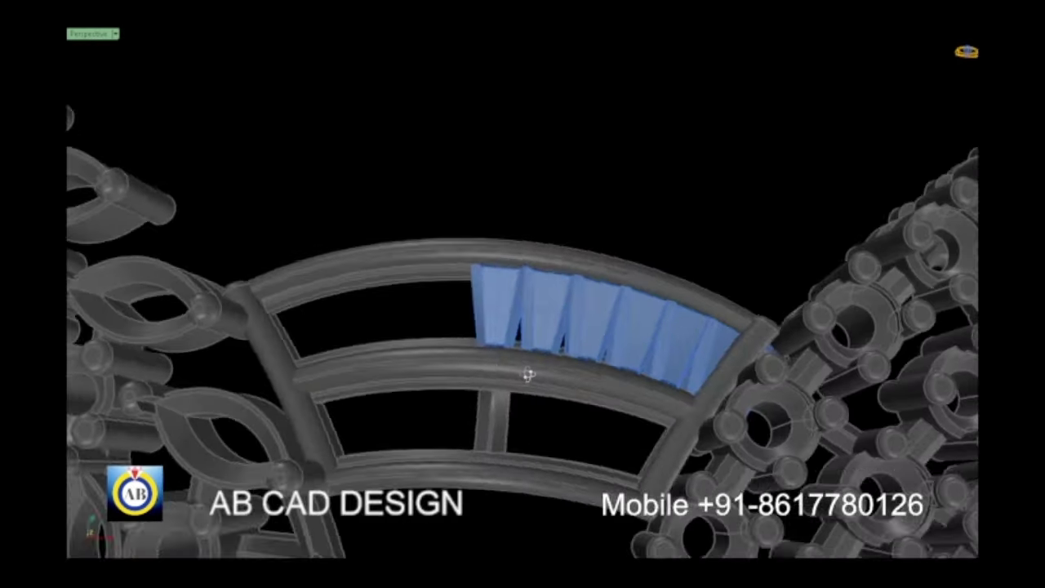
{"action": "mouse_move", "coordinate": [527, 374]}
{"action": "right_mouse_down"}
{"action": "mouse_move", "coordinate": [550, 376]}
{"action": "mouse_move", "coordinate": [414, 381]}
{"action": "mouse_move", "coordinate": [496, 353]}
{"action": "right_mouse_up"}
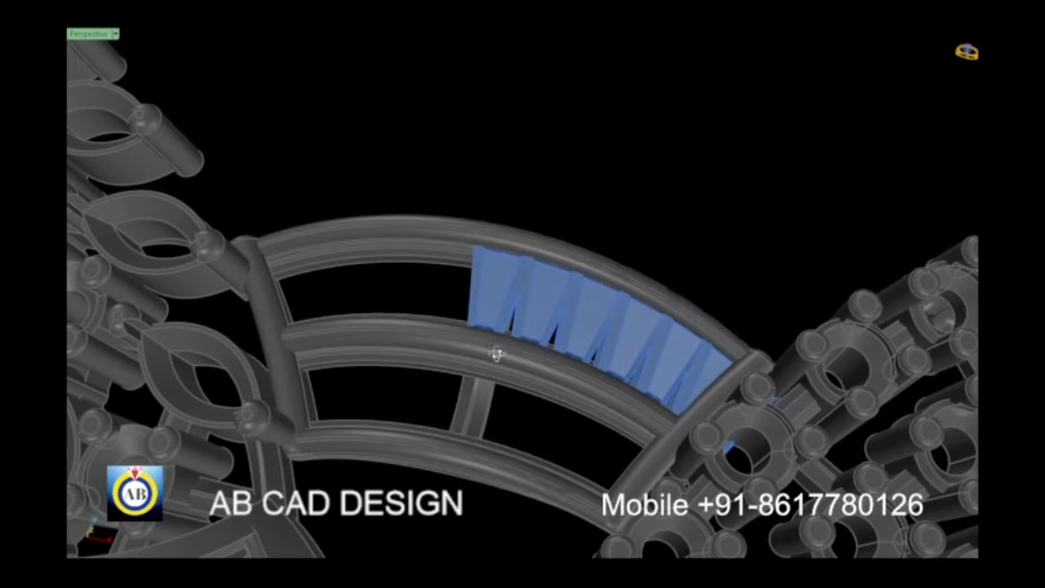
{"action": "key", "text": "ctrl+z"}
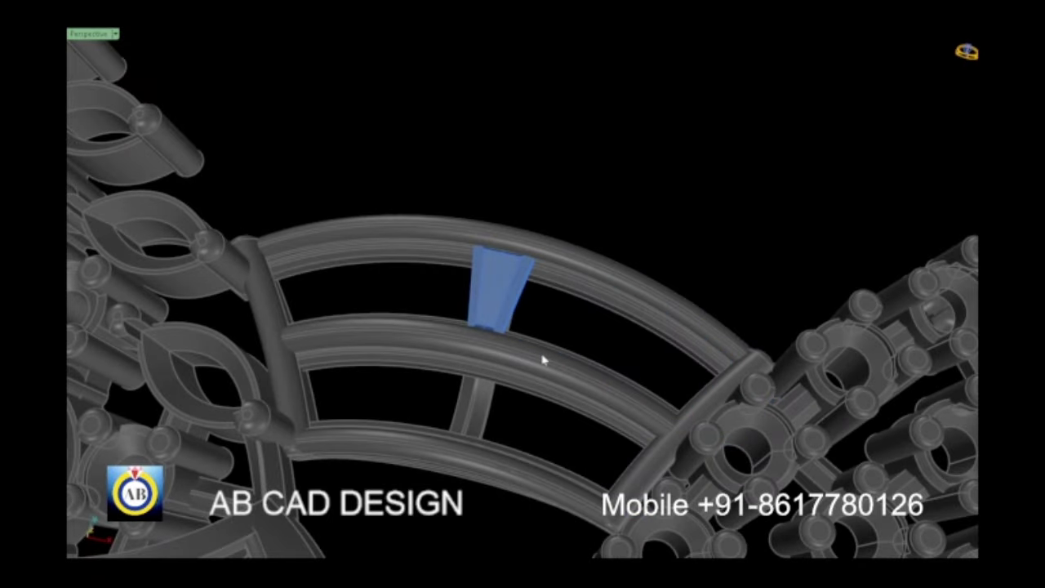
Step: Select the original baguette stone and orbit and zoom in close on it
{"action": "left_click", "coordinate": [487, 307]}
{"action": "mouse_move", "coordinate": [487, 307]}
{"action": "right_mouse_down"}
{"action": "mouse_move", "coordinate": [481, 354]}
{"action": "mouse_move", "coordinate": [502, 302]}
{"action": "mouse_move", "coordinate": [489, 329]}
{"action": "mouse_move", "coordinate": [536, 349]}
{"action": "mouse_move", "coordinate": [469, 352]}
{"action": "right_mouse_up"}
{"action": "scroll", "coordinate": [536, 349], "scroll_direction": "up", "scroll_amount": 3}
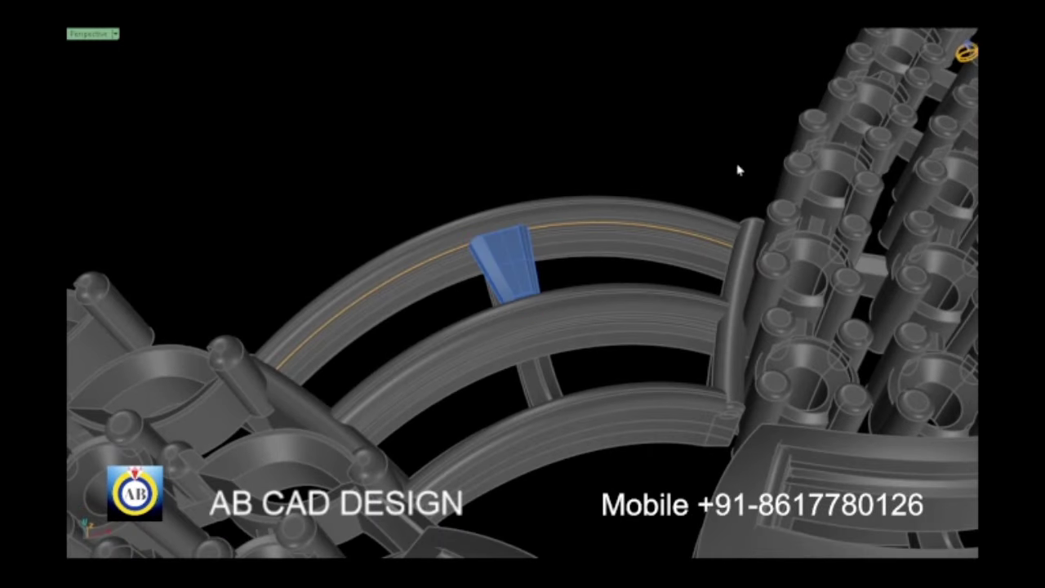
{"action": "right_click_drag", "start_coordinate": [613, 373], "coordinate": [476, 362]}
{"action": "scroll", "coordinate": [515, 245], "scroll_direction": "up", "scroll_amount": 5}
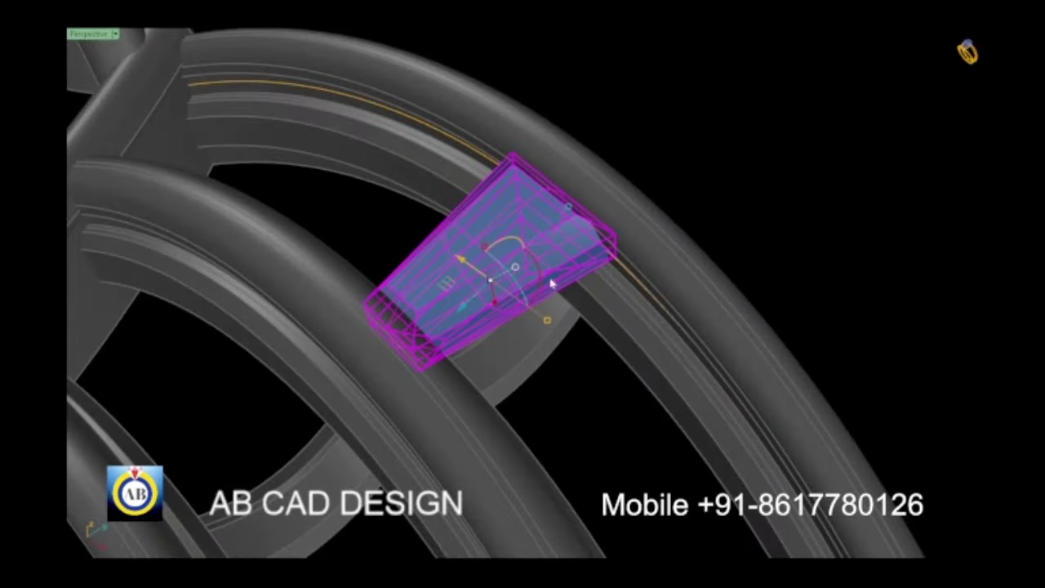
Step: Pick the lone baguette on the arc rail, delete it, and turn the view to face the rails
{"action": "scroll", "coordinate": [551, 283], "scroll_direction": "down", "scroll_amount": 3}
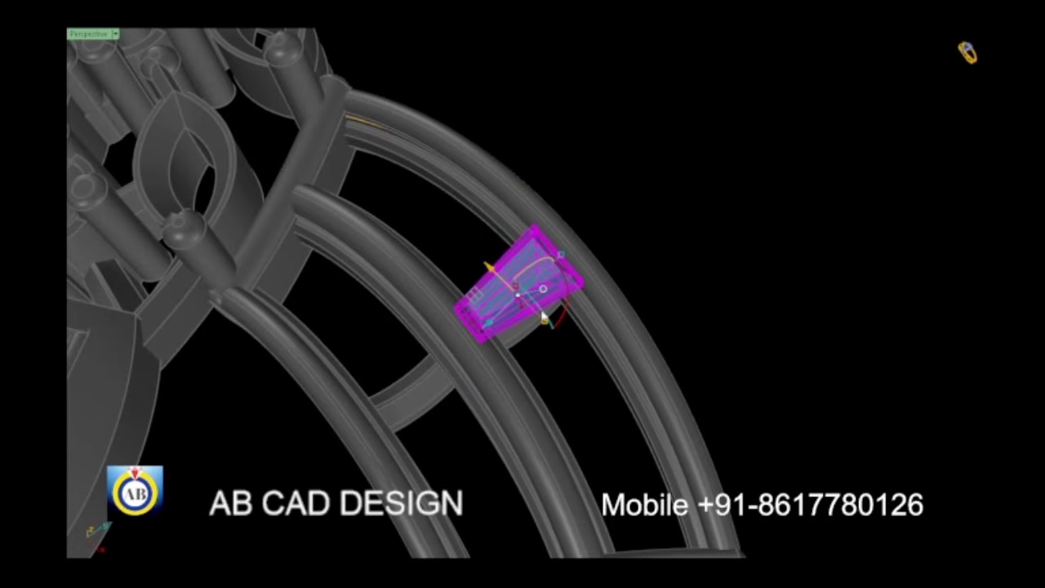
{"action": "key", "text": "Escape"}
{"action": "scroll", "coordinate": [541, 315], "scroll_direction": "down", "scroll_amount": 3}
{"action": "scroll", "coordinate": [497, 338], "scroll_direction": "down", "scroll_amount": 2}
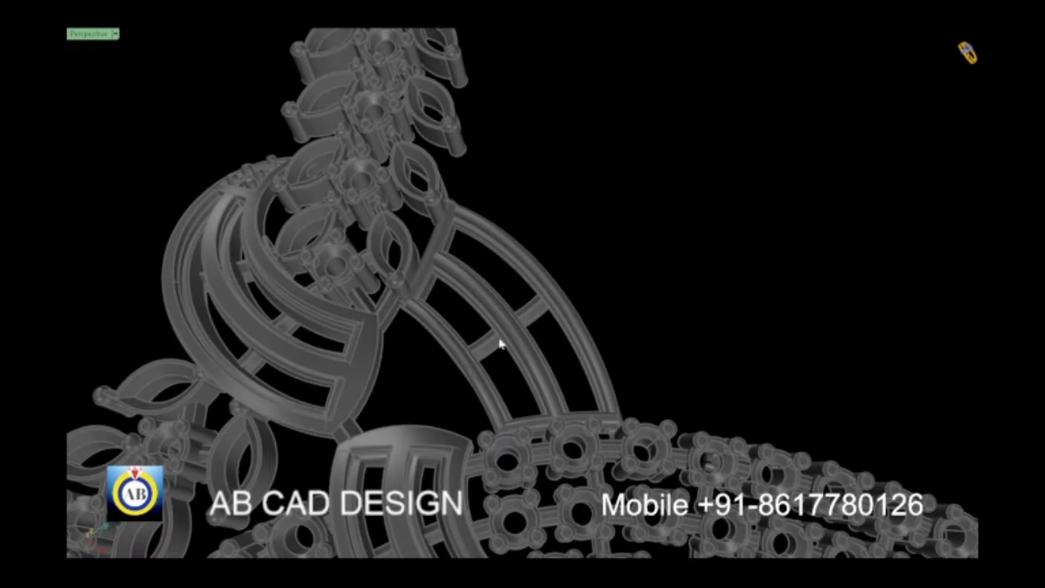
{"action": "left_click", "coordinate": [531, 304]}
{"action": "scroll", "coordinate": [509, 310], "scroll_direction": "up", "scroll_amount": 3}
{"action": "mouse_move", "coordinate": [508, 310]}
{"action": "right_mouse_down"}
{"action": "mouse_move", "coordinate": [616, 289]}
{"action": "mouse_move", "coordinate": [551, 284]}
{"action": "right_mouse_up"}
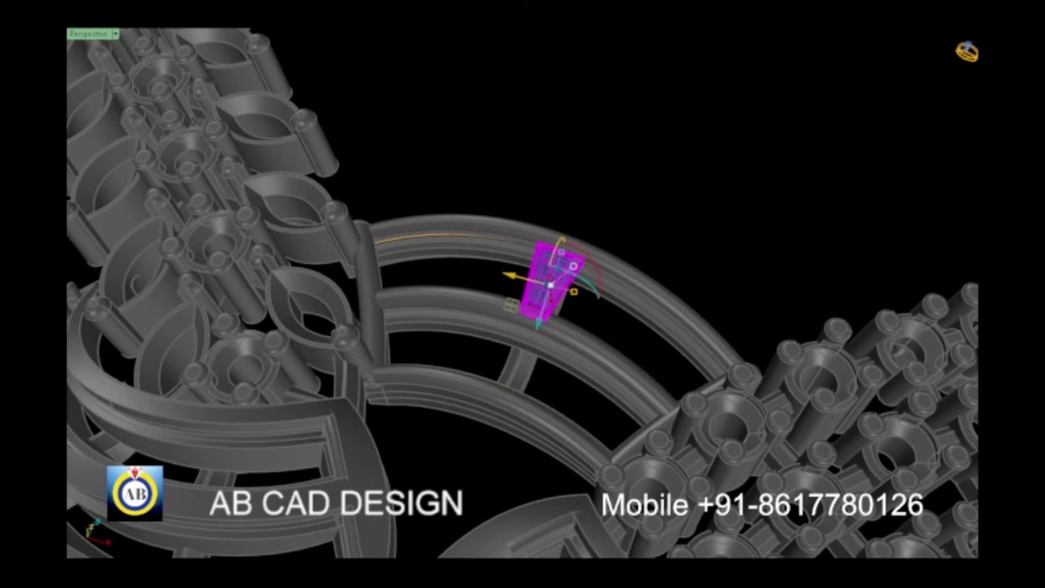
{"action": "key", "text": "Escape"}
{"action": "scroll", "coordinate": [586, 285], "scroll_direction": "up", "scroll_amount": 3}
{"action": "mouse_move", "coordinate": [587, 284]}
{"action": "right_mouse_down"}
{"action": "mouse_move", "coordinate": [560, 336]}
{"action": "mouse_move", "coordinate": [547, 304]}
{"action": "mouse_move", "coordinate": [571, 308]}
{"action": "mouse_move", "coordinate": [510, 283]}
{"action": "mouse_move", "coordinate": [543, 285]}
{"action": "mouse_move", "coordinate": [552, 306]}
{"action": "mouse_move", "coordinate": [523, 297]}
{"action": "mouse_move", "coordinate": [551, 323]}
{"action": "right_mouse_up"}
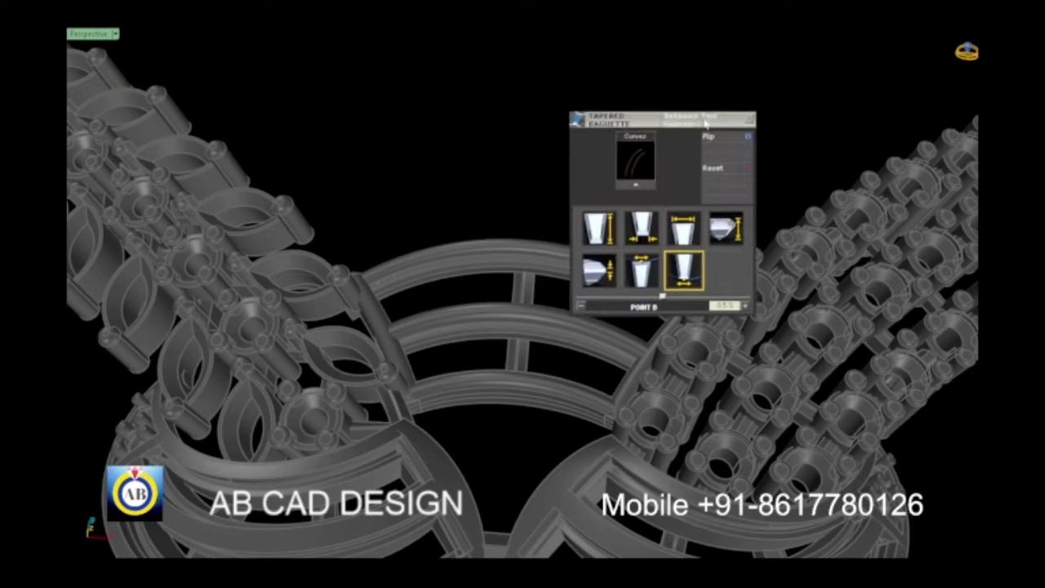
Step: Pick the two arc rail curves and generate a blue tapered baguette between them
{"action": "left_click", "coordinate": [495, 283]}
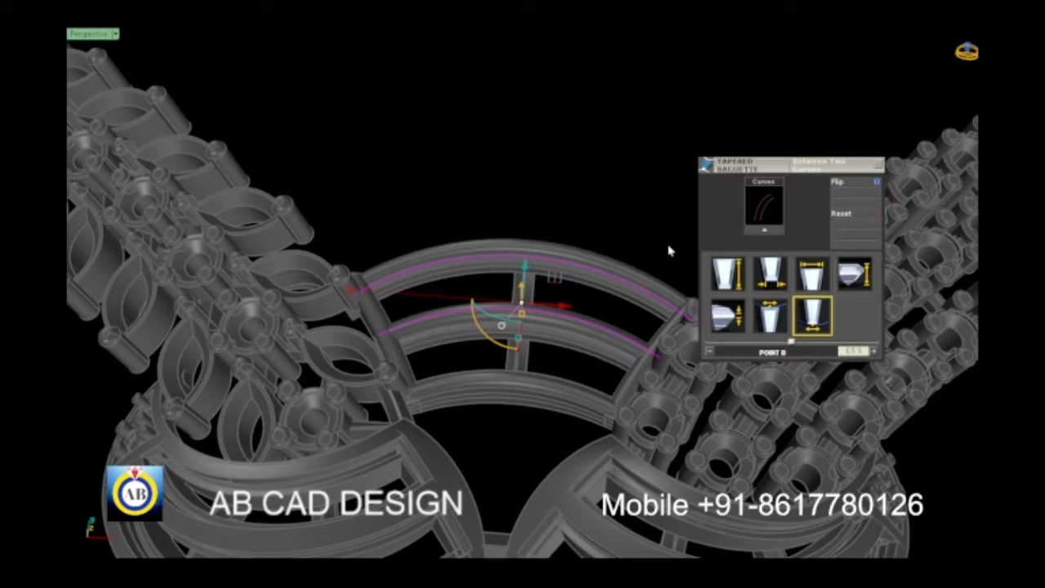
{"action": "left_click", "coordinate": [765, 232]}
{"action": "mouse_move", "coordinate": [522, 286]}
{"action": "right_mouse_down"}
{"action": "mouse_move", "coordinate": [452, 306]}
{"action": "mouse_move", "coordinate": [494, 203]}
{"action": "mouse_move", "coordinate": [474, 277]}
{"action": "mouse_move", "coordinate": [532, 381]}
{"action": "right_mouse_up"}
{"action": "scroll", "coordinate": [474, 274], "scroll_direction": "up", "scroll_amount": 3}
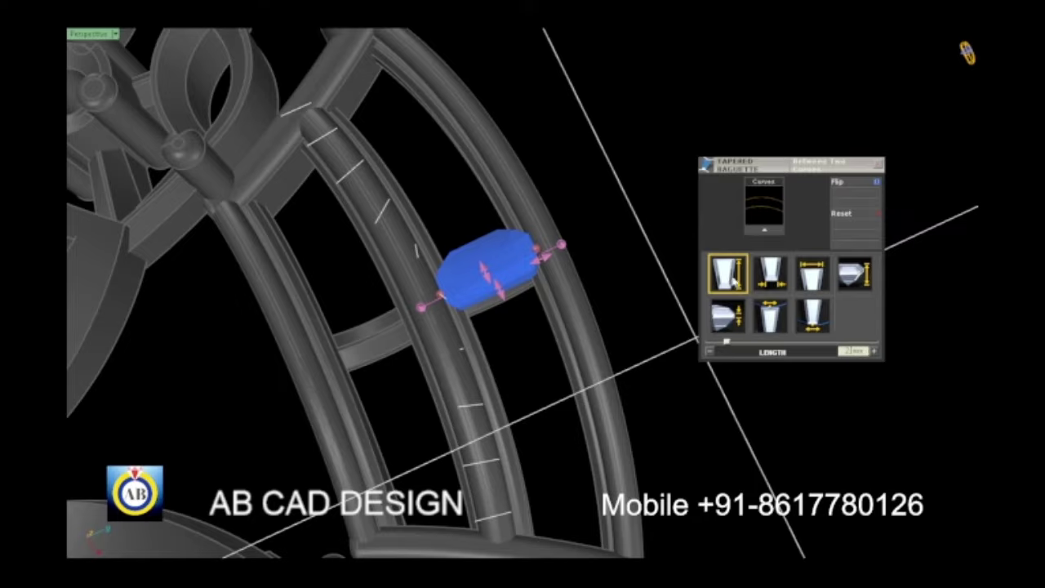
{"action": "scroll", "coordinate": [482, 265], "scroll_direction": "up", "scroll_amount": 3}
{"action": "mouse_move", "coordinate": [481, 266]}
{"action": "right_mouse_down"}
{"action": "mouse_move", "coordinate": [531, 284]}
{"action": "mouse_move", "coordinate": [515, 225]}
{"action": "right_mouse_up"}
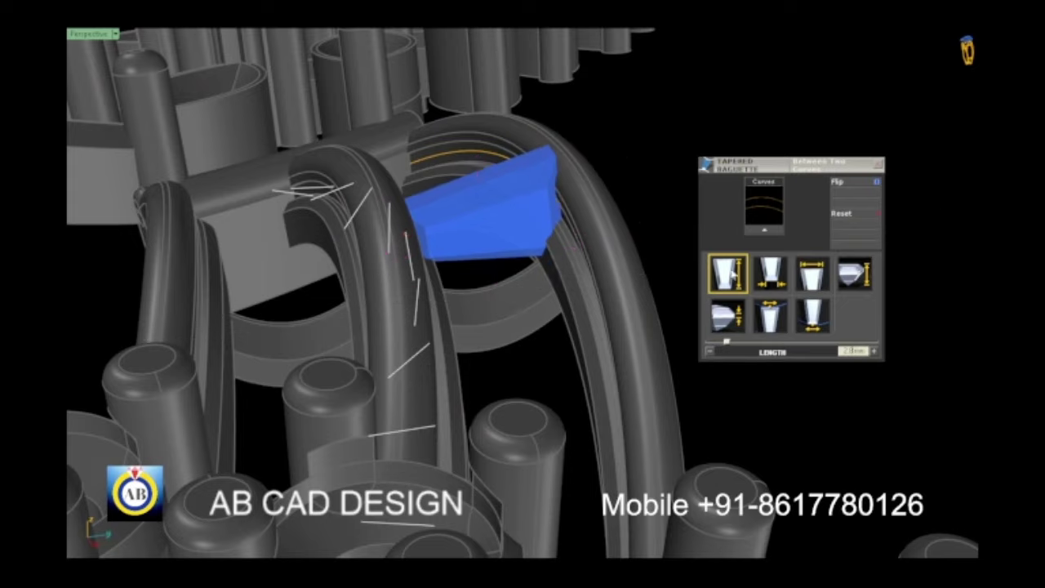
{"action": "scroll", "coordinate": [566, 336], "scroll_direction": "up", "scroll_amount": 3}
{"action": "mouse_move", "coordinate": [555, 326]}
{"action": "right_mouse_down"}
{"action": "mouse_move", "coordinate": [566, 336]}
{"action": "mouse_move", "coordinate": [621, 318]}
{"action": "right_mouse_up"}
{"action": "scroll", "coordinate": [571, 327], "scroll_direction": "down", "scroll_amount": 3}
Step: Taper the stone by adjusting its bottom width and narrowing its top width
{"action": "left_click", "coordinate": [778, 281]}
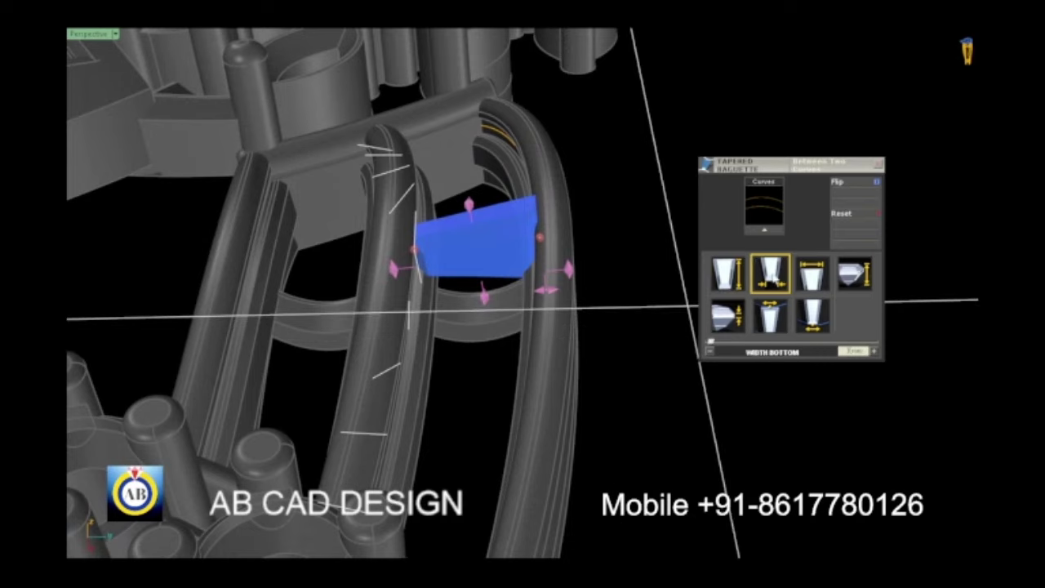
{"action": "left_click", "coordinate": [811, 274]}
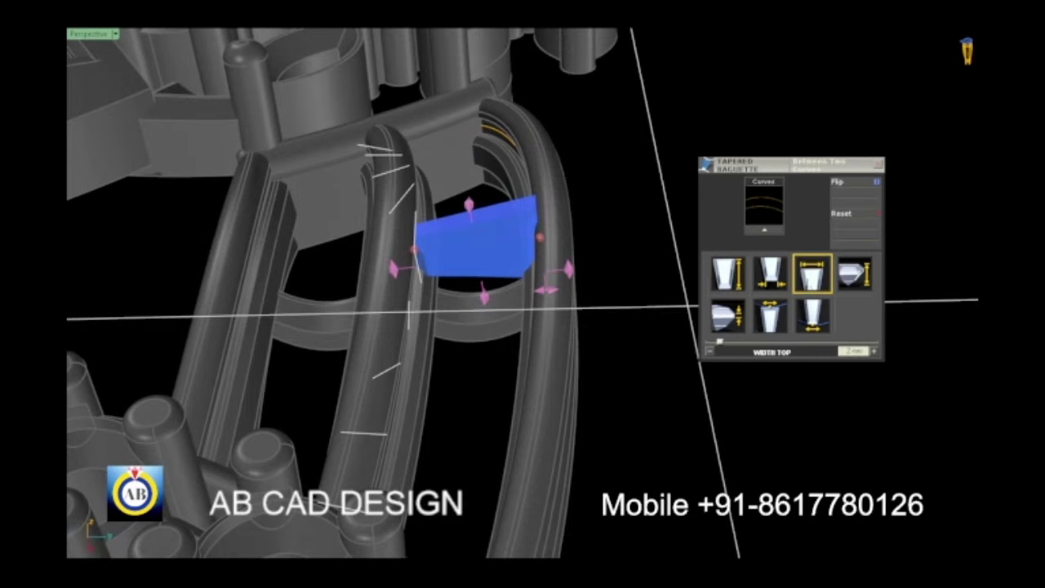
{"action": "right_click_drag", "start_coordinate": [555, 290], "coordinate": [816, 301]}
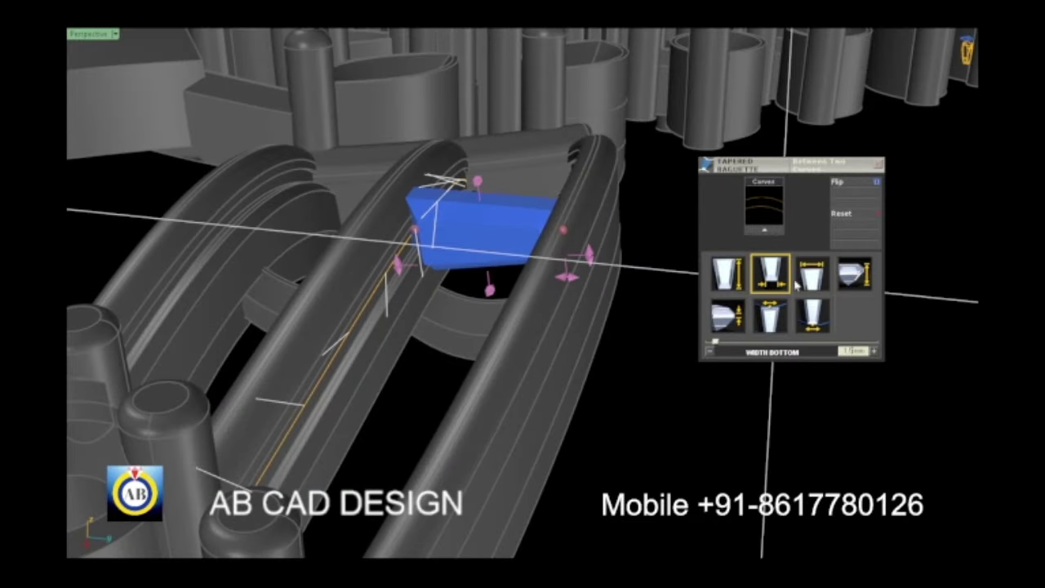
{"action": "left_click", "coordinate": [811, 273]}
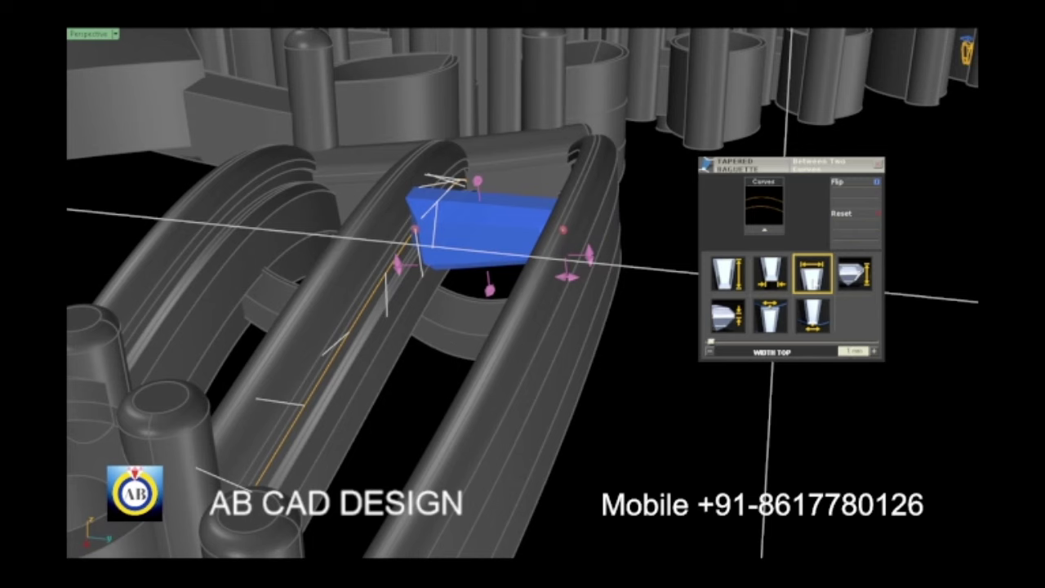
{"action": "right_click_drag", "start_coordinate": [817, 301], "coordinate": [849, 312]}
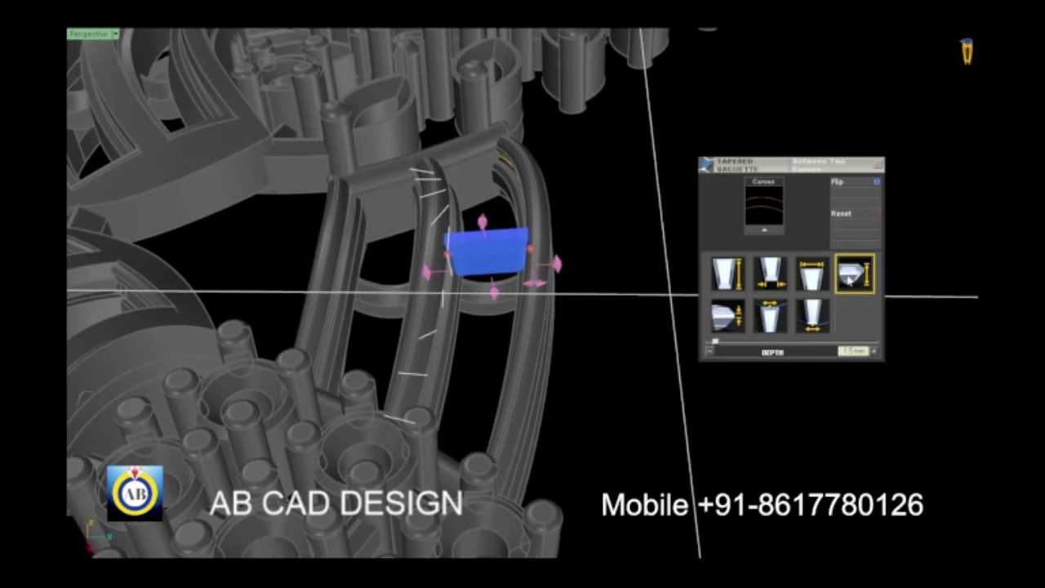
Step: Adjust the stone's Point B position on the rails, accept it, and close the tool
{"action": "left_click", "coordinate": [780, 316]}
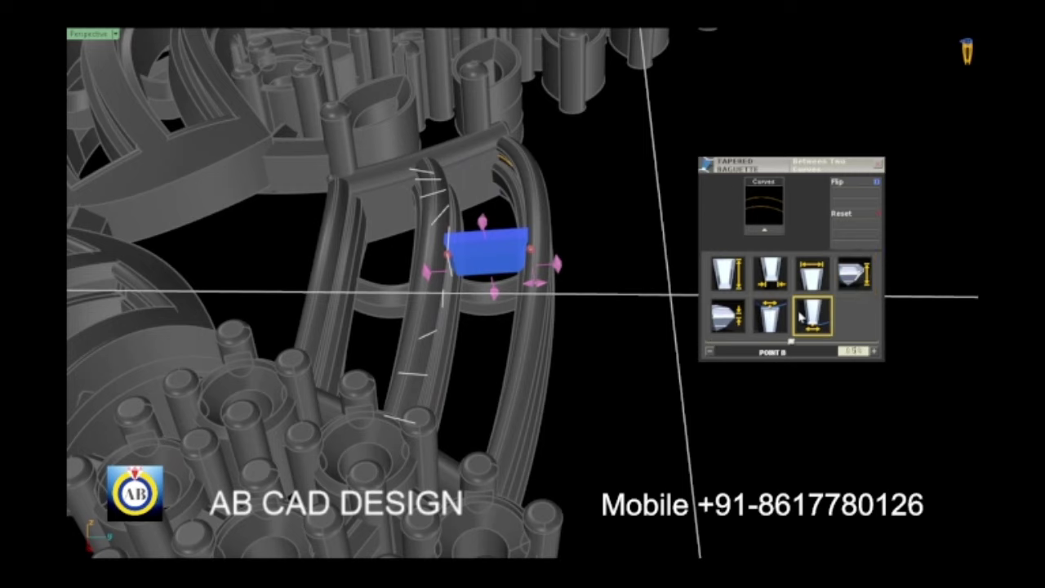
{"action": "right_click", "coordinate": [582, 302]}
{"action": "right_click_drag", "start_coordinate": [582, 303], "coordinate": [286, 251]}
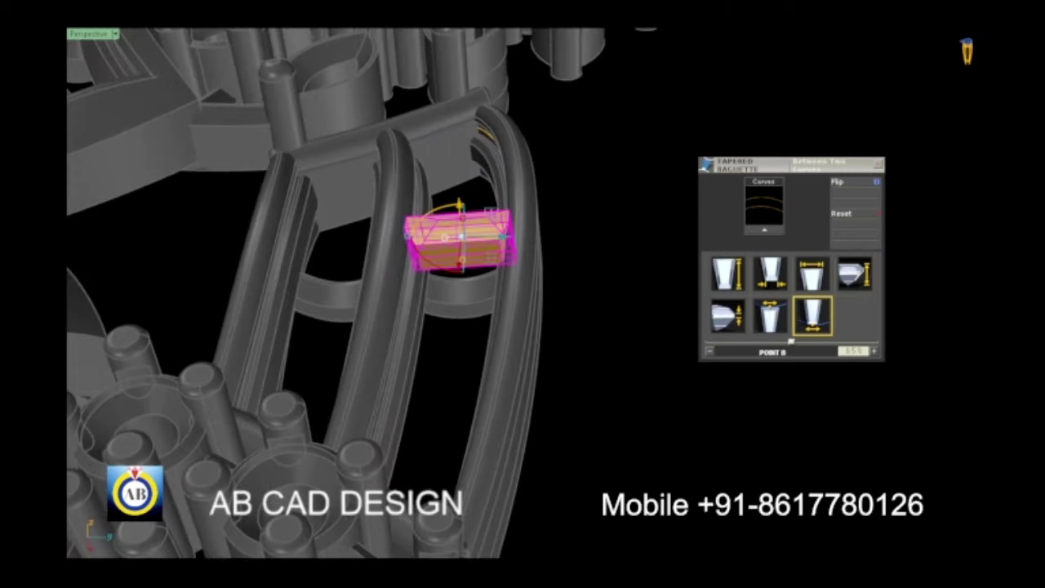
{"action": "right_click_drag", "start_coordinate": [458, 237], "coordinate": [588, 310]}
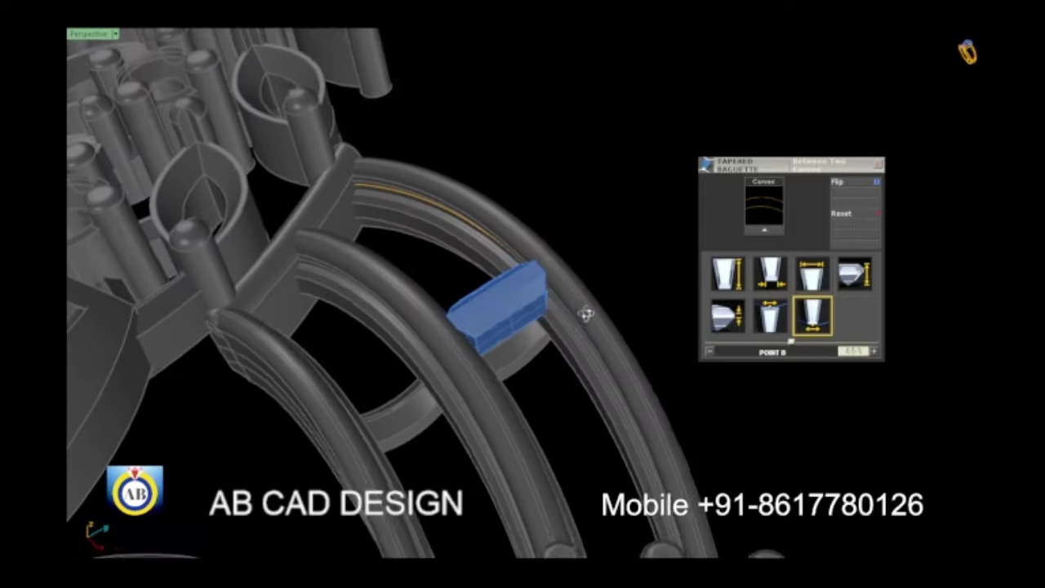
{"action": "left_click", "coordinate": [880, 166]}
Step: Select the blue baguette and rotate it about its Y axis with the gumball
{"action": "mouse_move", "coordinate": [646, 285]}
{"action": "right_mouse_down"}
{"action": "mouse_move", "coordinate": [620, 303]}
{"action": "mouse_move", "coordinate": [618, 285]}
{"action": "mouse_move", "coordinate": [405, 327]}
{"action": "mouse_move", "coordinate": [466, 310]}
{"action": "mouse_move", "coordinate": [482, 275]}
{"action": "right_mouse_up"}
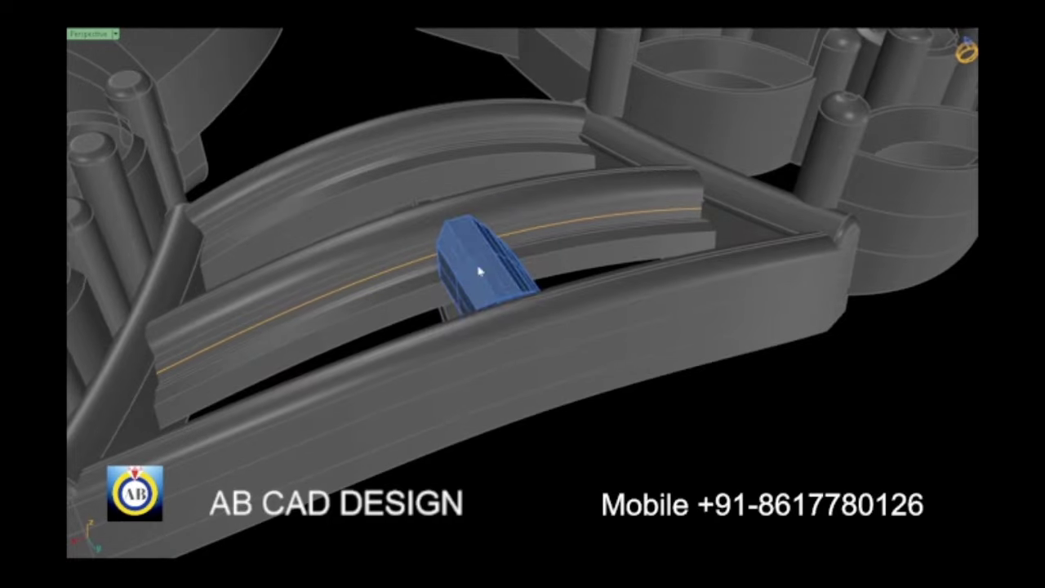
{"action": "left_click", "coordinate": [482, 275]}
{"action": "scroll", "coordinate": [484, 290], "scroll_direction": "up", "scroll_amount": 2}
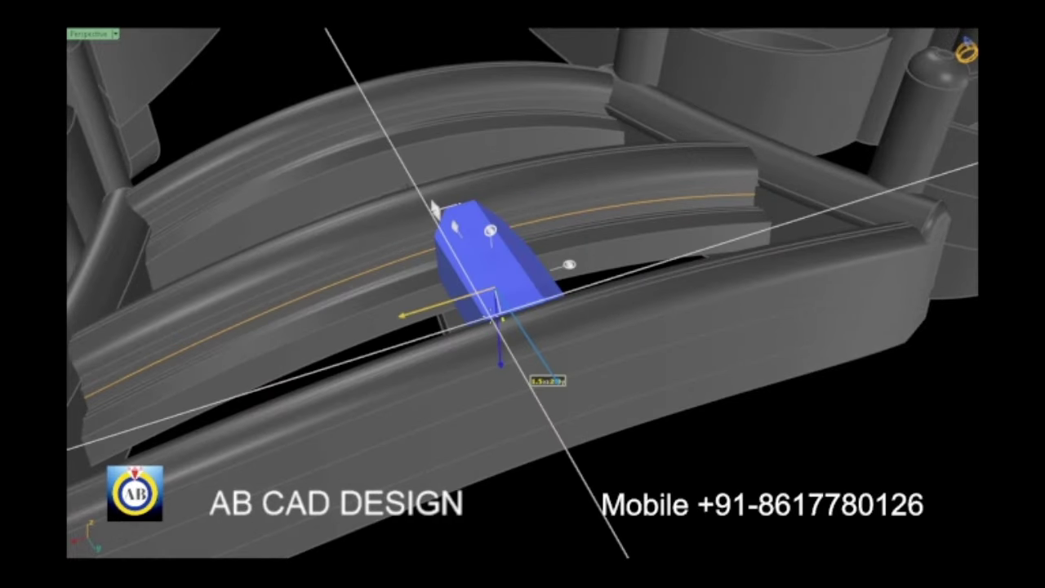
{"action": "scroll", "coordinate": [431, 178], "scroll_direction": "up", "scroll_amount": 2}
{"action": "mouse_move", "coordinate": [502, 306]}
{"action": "right_mouse_down"}
{"action": "mouse_move", "coordinate": [606, 301]}
{"action": "mouse_move", "coordinate": [518, 303]}
{"action": "mouse_move", "coordinate": [473, 322]}
{"action": "mouse_move", "coordinate": [495, 313]}
{"action": "mouse_move", "coordinate": [461, 176]}
{"action": "right_mouse_up"}
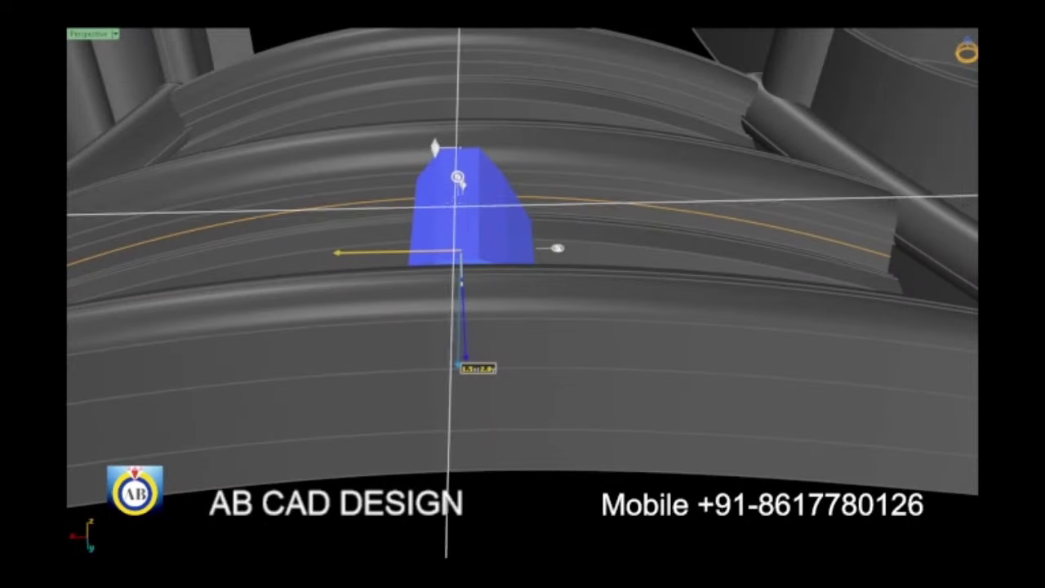
{"action": "mouse_move", "coordinate": [461, 173]}
{"action": "left_mouse_down"}
{"action": "mouse_move", "coordinate": [542, 261]}
{"action": "mouse_move", "coordinate": [544, 252]}
{"action": "left_mouse_up"}
{"action": "right_click_drag", "start_coordinate": [543, 252], "coordinate": [564, 226]}
Step: Rotate the stone again about Y, roughly 5.69°, to sit between the rails, then reselect it
{"action": "mouse_move", "coordinate": [519, 274]}
{"action": "right_mouse_down"}
{"action": "mouse_move", "coordinate": [550, 249]}
{"action": "mouse_move", "coordinate": [497, 326]}
{"action": "mouse_move", "coordinate": [380, 366]}
{"action": "right_mouse_up"}
{"action": "left_click_drag", "start_coordinate": [356, 361], "coordinate": [326, 350]}
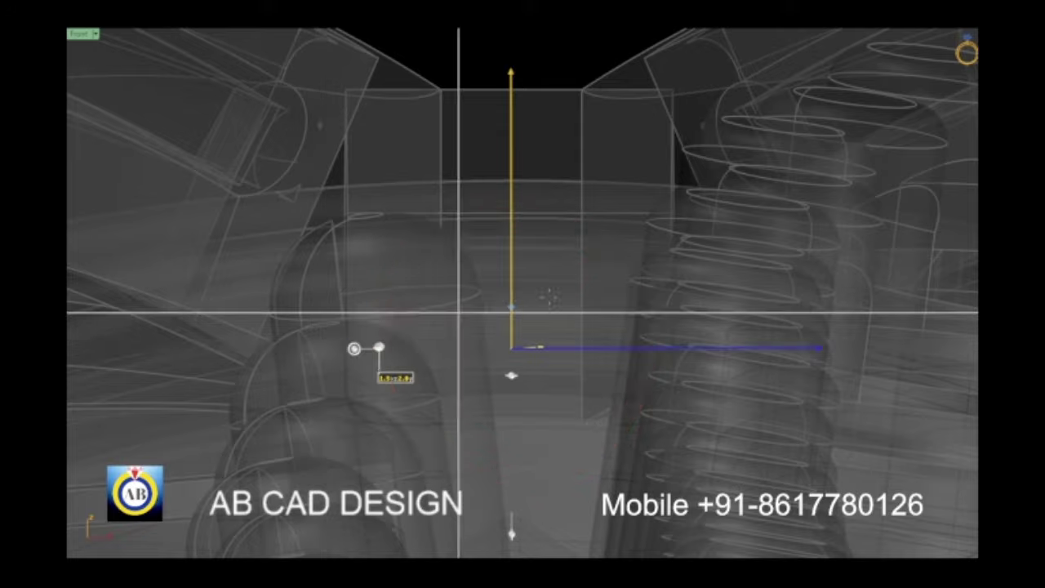
{"action": "mouse_move", "coordinate": [460, 310]}
{"action": "right_mouse_down"}
{"action": "mouse_move", "coordinate": [552, 366]}
{"action": "mouse_move", "coordinate": [578, 302]}
{"action": "right_mouse_up"}
{"action": "right_click_drag", "start_coordinate": [577, 249], "coordinate": [536, 256]}
{"action": "scroll", "coordinate": [534, 321], "scroll_direction": "up", "scroll_amount": 5}
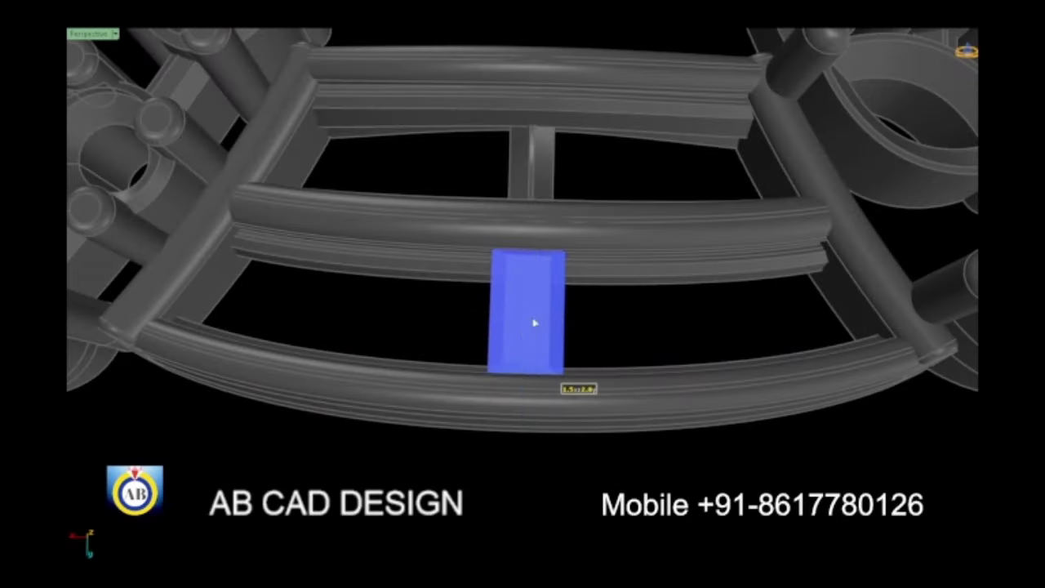
{"action": "scroll", "coordinate": [411, 352], "scroll_direction": "down", "scroll_amount": 5}
{"action": "right_click_drag", "start_coordinate": [410, 352], "coordinate": [678, 381]}
{"action": "scroll", "coordinate": [543, 253], "scroll_direction": "up", "scroll_amount": 3}
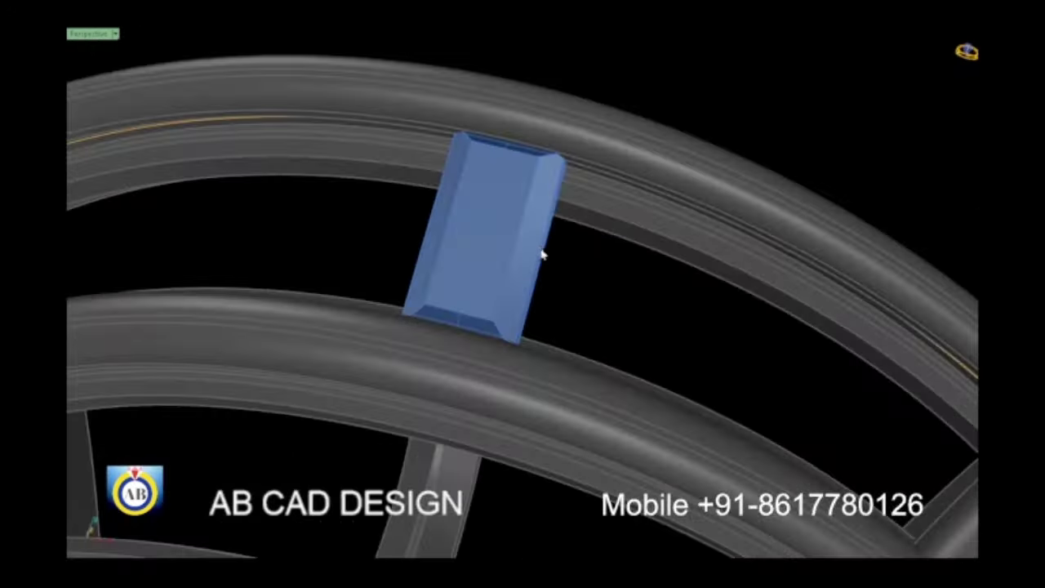
{"action": "scroll", "coordinate": [543, 270], "scroll_direction": "down", "scroll_amount": 2}
{"action": "mouse_move", "coordinate": [543, 271]}
{"action": "right_mouse_down"}
{"action": "mouse_move", "coordinate": [359, 231]}
{"action": "mouse_move", "coordinate": [533, 299]}
{"action": "mouse_move", "coordinate": [634, 256]}
{"action": "right_mouse_up"}
{"action": "left_click", "coordinate": [527, 274]}
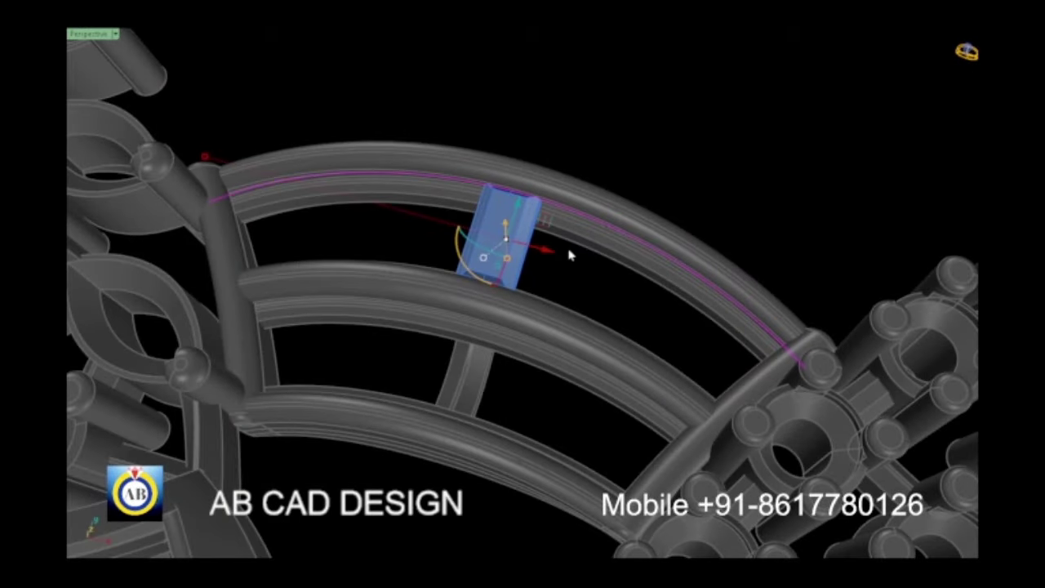
Step: In Top view, move the baguette from its top midpoint to the rail's end point
{"action": "key", "text": "ctrl+F1"}
{"action": "scroll", "coordinate": [490, 280], "scroll_direction": "up", "scroll_amount": 3}
{"action": "scroll", "coordinate": [538, 285], "scroll_direction": "up", "scroll_amount": 4}
{"action": "scroll", "coordinate": [551, 317], "scroll_direction": "up", "scroll_amount": 2}
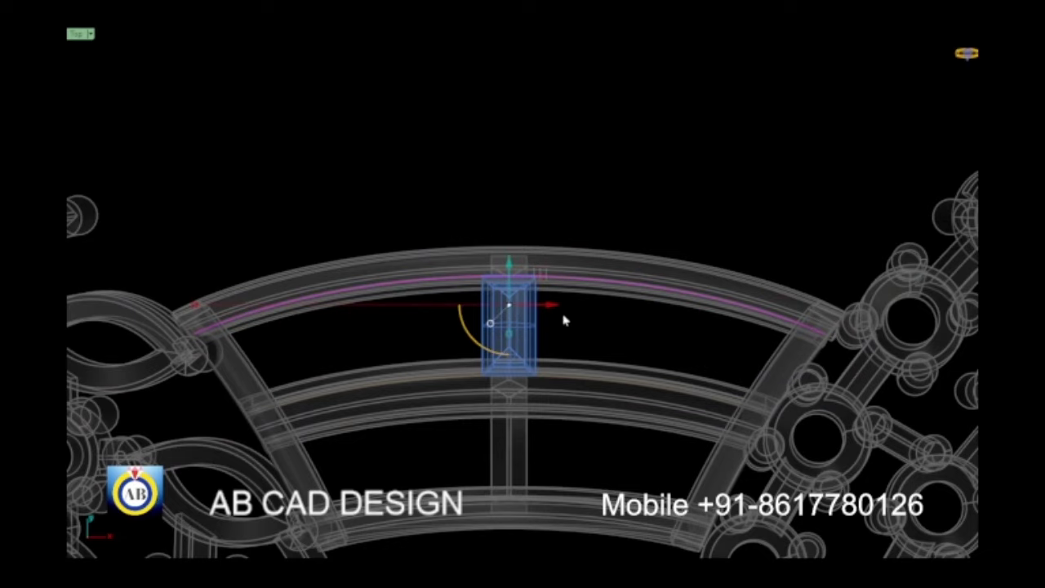
{"action": "key", "text": "m"}
{"action": "key", "text": "Return"}
{"action": "scroll", "coordinate": [621, 284], "scroll_direction": "up", "scroll_amount": 3}
{"action": "scroll", "coordinate": [485, 285], "scroll_direction": "up", "scroll_amount": 2}
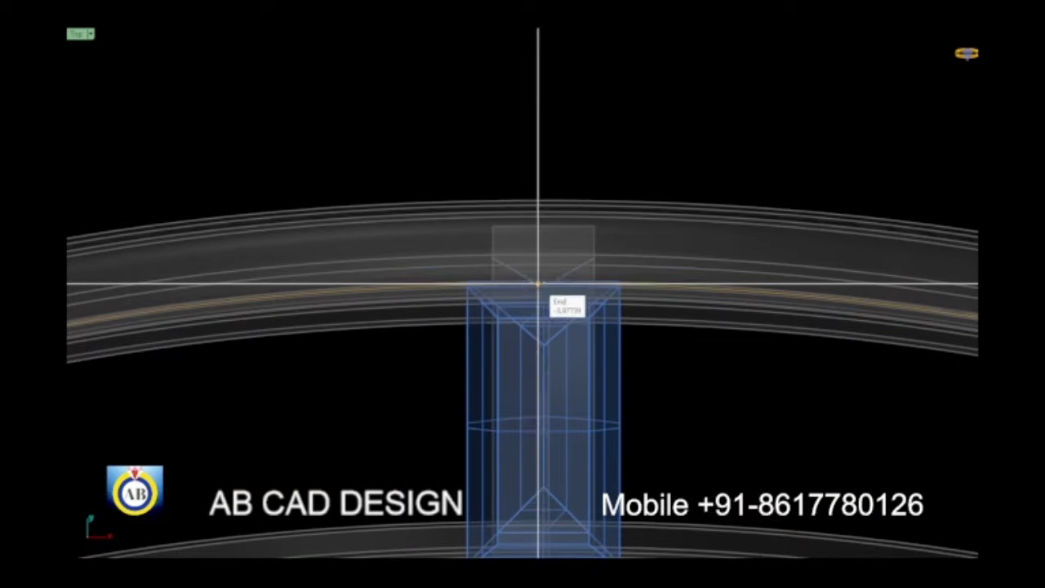
{"action": "left_click", "coordinate": [543, 284]}
{"action": "scroll", "coordinate": [543, 284], "scroll_direction": "down", "scroll_amount": 3}
{"action": "scroll", "coordinate": [620, 294], "scroll_direction": "down", "scroll_amount": 2}
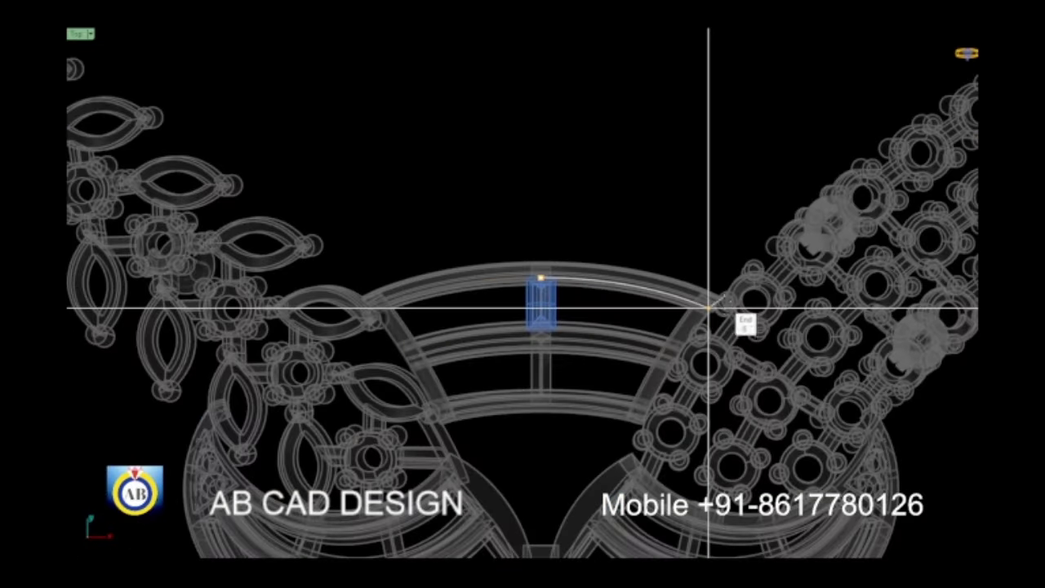
{"action": "left_click", "coordinate": [709, 308]}
{"action": "scroll", "coordinate": [637, 321], "scroll_direction": "down", "scroll_amount": 2}
{"action": "scroll", "coordinate": [520, 368], "scroll_direction": "down", "scroll_amount": 1}
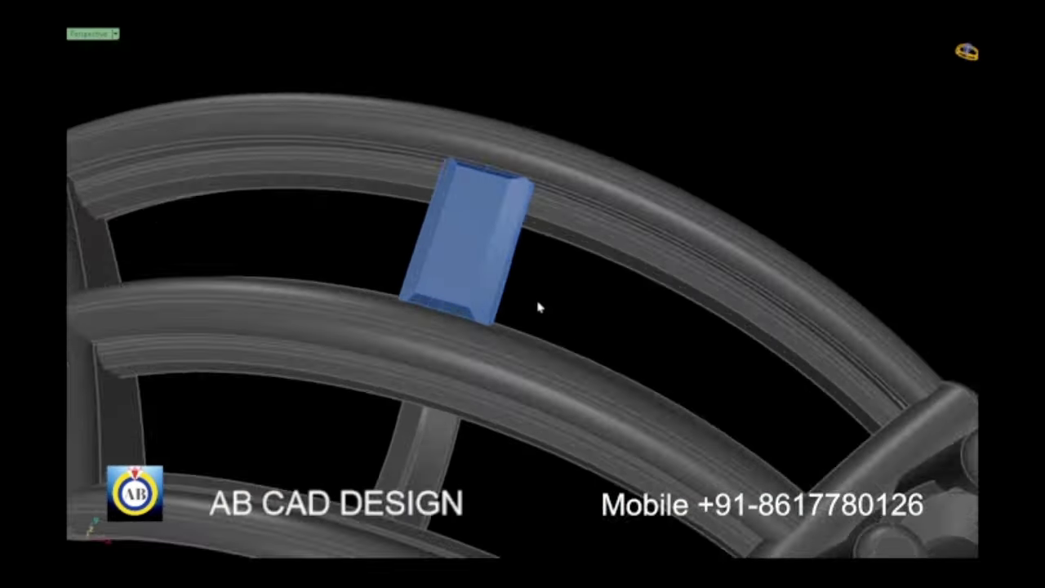
Step: Array the blue baguette along the upper rail curve
{"action": "mouse_move", "coordinate": [539, 305]}
{"action": "right_mouse_down"}
{"action": "mouse_move", "coordinate": [504, 281]}
{"action": "mouse_move", "coordinate": [532, 303]}
{"action": "mouse_move", "coordinate": [667, 269]}
{"action": "right_mouse_up"}
{"action": "left_click", "coordinate": [504, 282]}
{"action": "scroll", "coordinate": [551, 258], "scroll_direction": "up", "scroll_amount": 5}
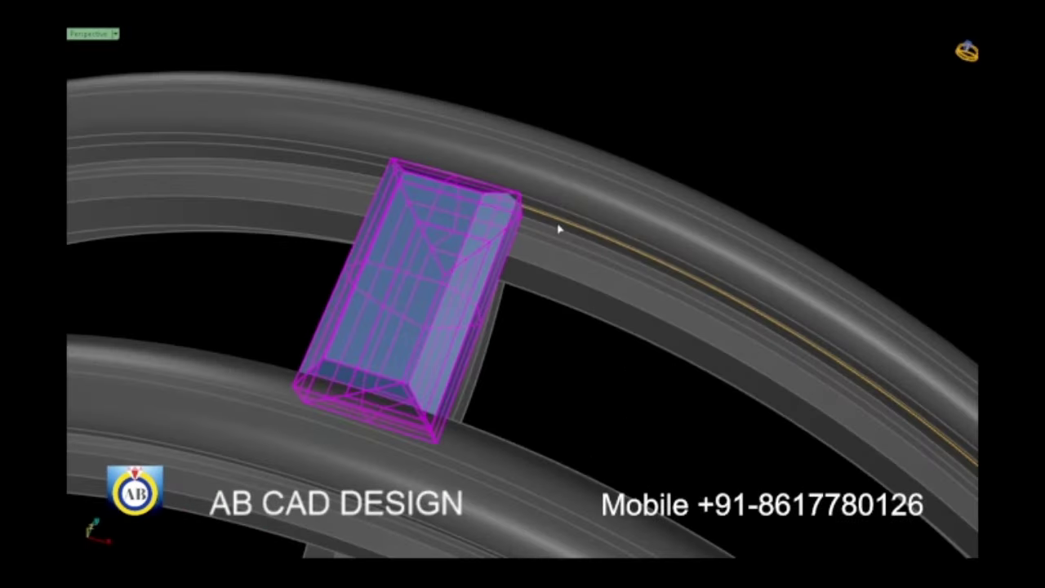
{"action": "left_click", "coordinate": [561, 229]}
{"action": "scroll", "coordinate": [481, 285], "scroll_direction": "down", "scroll_amount": 5}
{"action": "key", "text": "Return"}
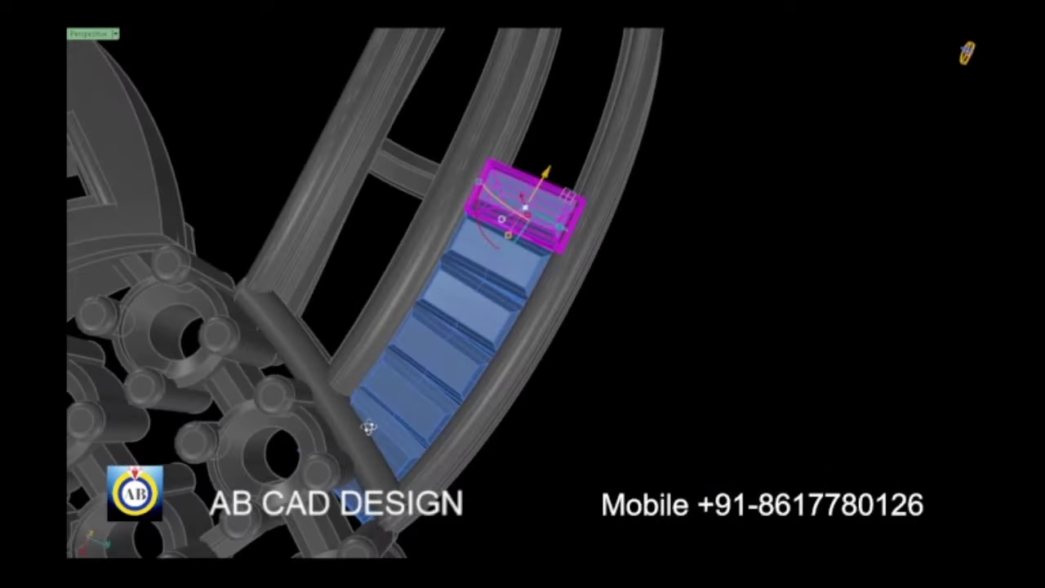
Step: Inspect the new baguette row from several angles and clear the selection
{"action": "right_click_drag", "start_coordinate": [516, 328], "coordinate": [611, 381]}
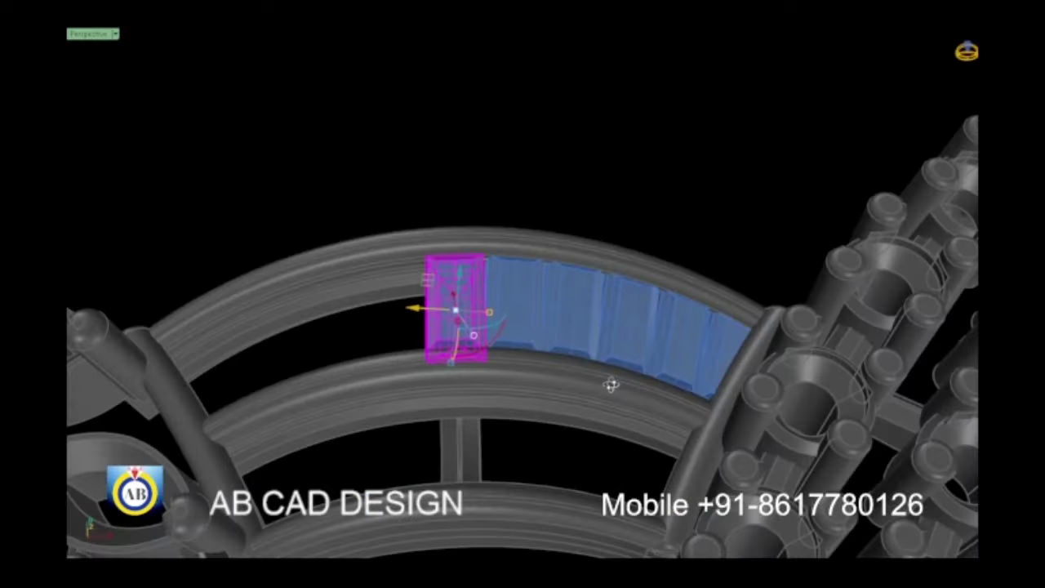
{"action": "scroll", "coordinate": [570, 325], "scroll_direction": "down", "scroll_amount": 3}
{"action": "scroll", "coordinate": [571, 351], "scroll_direction": "up", "scroll_amount": 5}
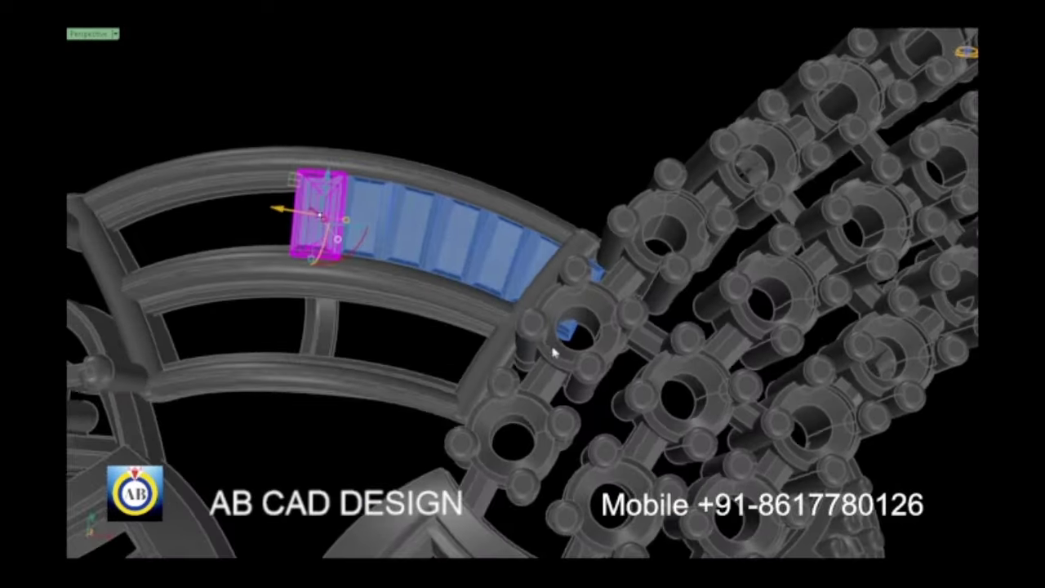
{"action": "scroll", "coordinate": [563, 347], "scroll_direction": "up", "scroll_amount": 2}
{"action": "scroll", "coordinate": [558, 322], "scroll_direction": "down", "scroll_amount": 5}
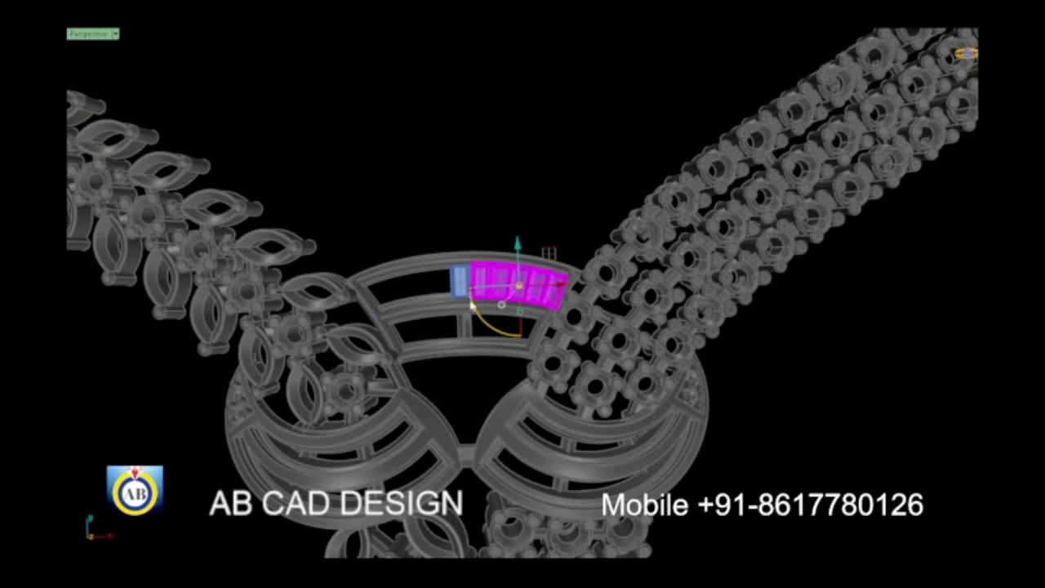
{"action": "scroll", "coordinate": [472, 304], "scroll_direction": "up", "scroll_amount": 5}
{"action": "mouse_move", "coordinate": [473, 304]}
{"action": "right_mouse_down"}
{"action": "mouse_move", "coordinate": [552, 337]}
{"action": "mouse_move", "coordinate": [555, 299]}
{"action": "right_mouse_up"}
{"action": "scroll", "coordinate": [571, 306], "scroll_direction": "down", "scroll_amount": 5}
{"action": "key", "text": "Escape"}
Step: Zoom and orbit into the baguette channel to inspect the blue row inside the gold arc
{"action": "scroll", "coordinate": [555, 299], "scroll_direction": "up", "scroll_amount": 3}
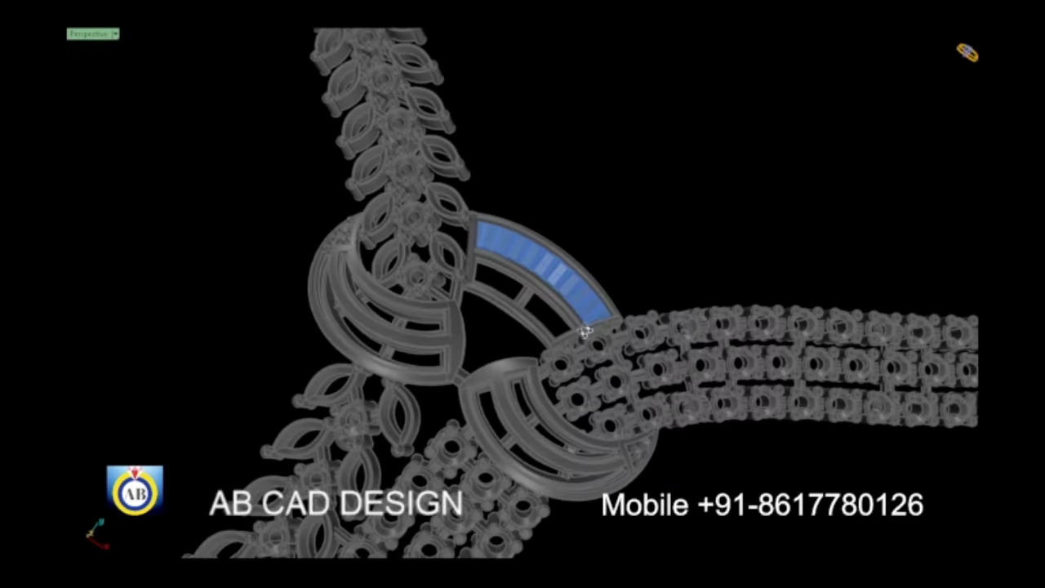
{"action": "mouse_move", "coordinate": [585, 331]}
{"action": "right_mouse_down"}
{"action": "mouse_move", "coordinate": [367, 335]}
{"action": "mouse_move", "coordinate": [577, 299]}
{"action": "right_mouse_up"}
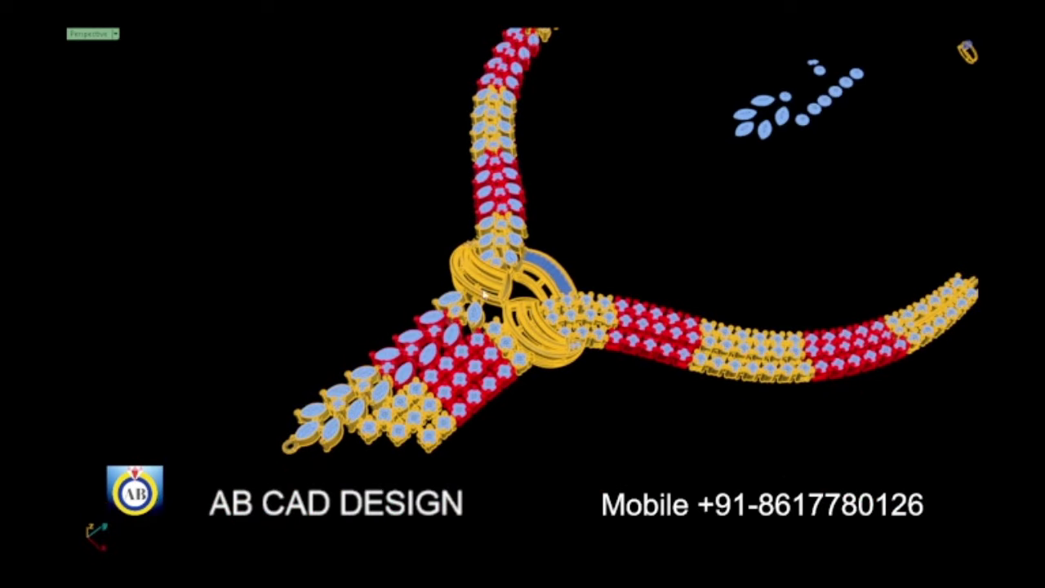
{"action": "scroll", "coordinate": [483, 293], "scroll_direction": "down", "scroll_amount": 2}
{"action": "scroll", "coordinate": [642, 222], "scroll_direction": "up", "scroll_amount": 3}
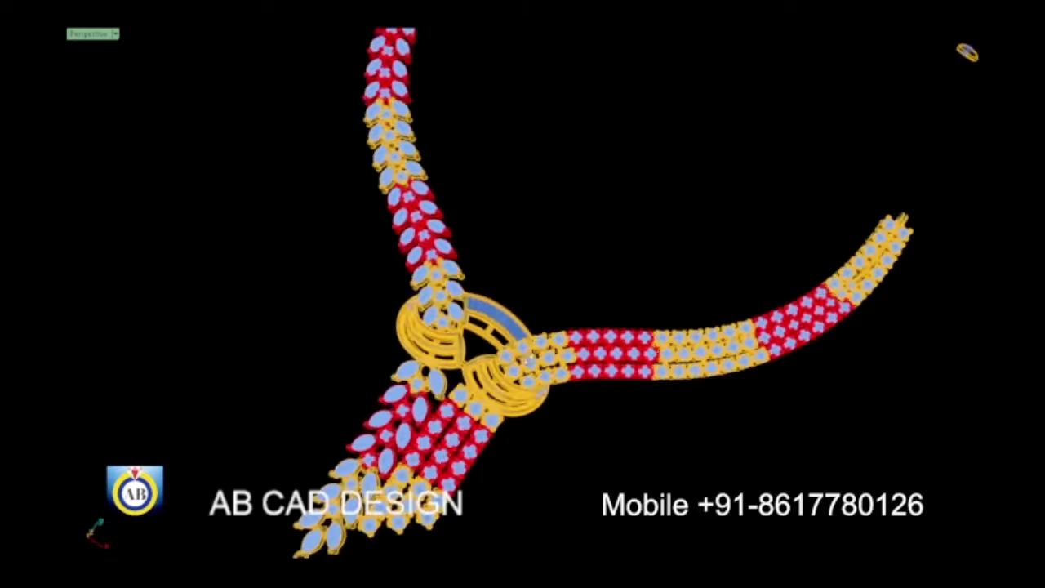
{"action": "scroll", "coordinate": [529, 359], "scroll_direction": "up", "scroll_amount": 2}
{"action": "scroll", "coordinate": [553, 217], "scroll_direction": "up", "scroll_amount": 5}
{"action": "scroll", "coordinate": [509, 305], "scroll_direction": "up", "scroll_amount": 2}
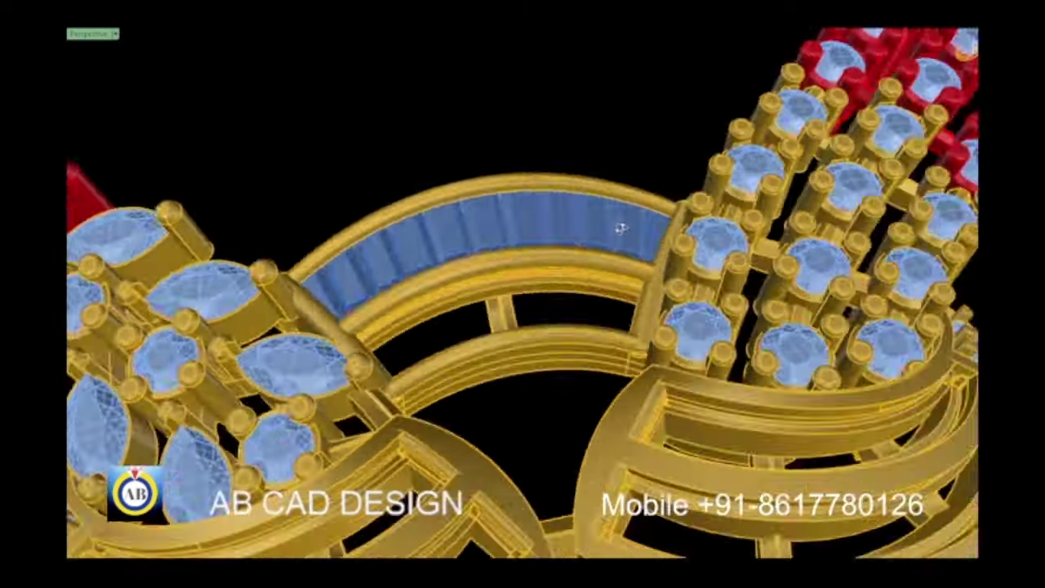
{"action": "right_click_drag", "start_coordinate": [620, 228], "coordinate": [711, 240]}
{"action": "scroll", "coordinate": [457, 280], "scroll_direction": "up", "scroll_amount": 4}
{"action": "scroll", "coordinate": [547, 228], "scroll_direction": "up", "scroll_amount": 2}
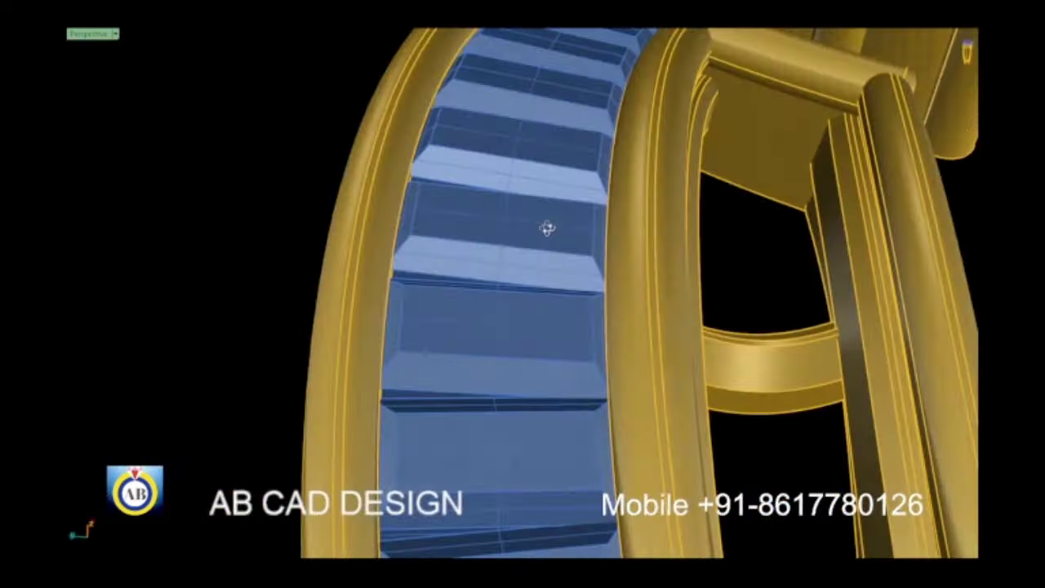
{"action": "mouse_move", "coordinate": [547, 228]}
{"action": "right_mouse_down"}
{"action": "mouse_move", "coordinate": [611, 186]}
{"action": "mouse_move", "coordinate": [466, 214]}
{"action": "mouse_move", "coordinate": [490, 210]}
{"action": "mouse_move", "coordinate": [404, 357]}
{"action": "right_mouse_up"}
{"action": "scroll", "coordinate": [493, 210], "scroll_direction": "down", "scroll_amount": 6}
{"action": "scroll", "coordinate": [496, 213], "scroll_direction": "down", "scroll_amount": 4}
{"action": "scroll", "coordinate": [404, 357], "scroll_direction": "up", "scroll_amount": 2}
{"action": "scroll", "coordinate": [551, 272], "scroll_direction": "up", "scroll_amount": 3}
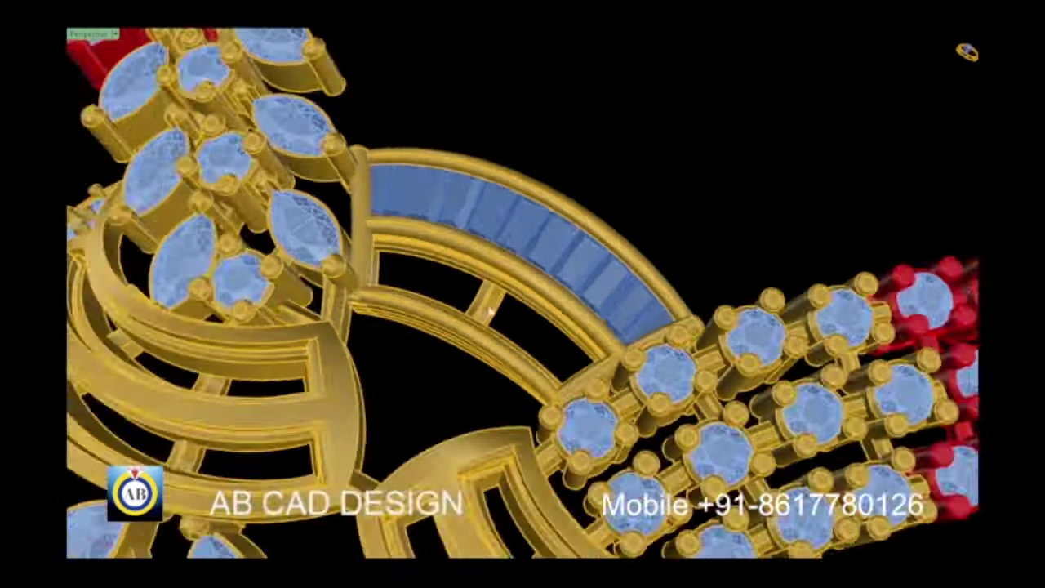
{"action": "scroll", "coordinate": [550, 261], "scroll_direction": "up", "scroll_amount": 2}
Step: Select the gold pendant, tilt the view slightly, then clear the selection
{"action": "left_click", "coordinate": [558, 223]}
{"action": "right_click_drag", "start_coordinate": [557, 223], "coordinate": [526, 237]}
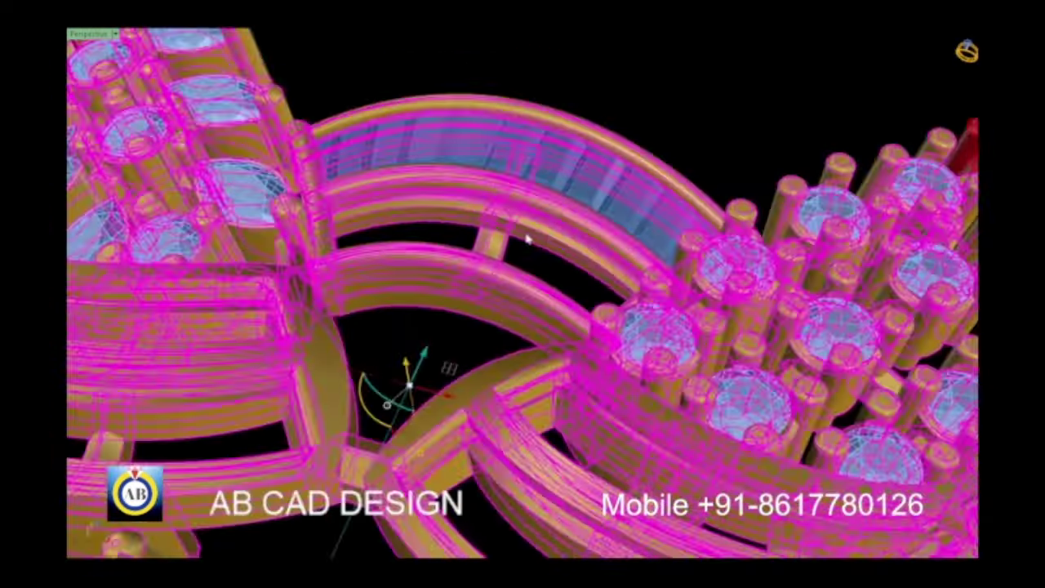
{"action": "key", "text": "Escape"}
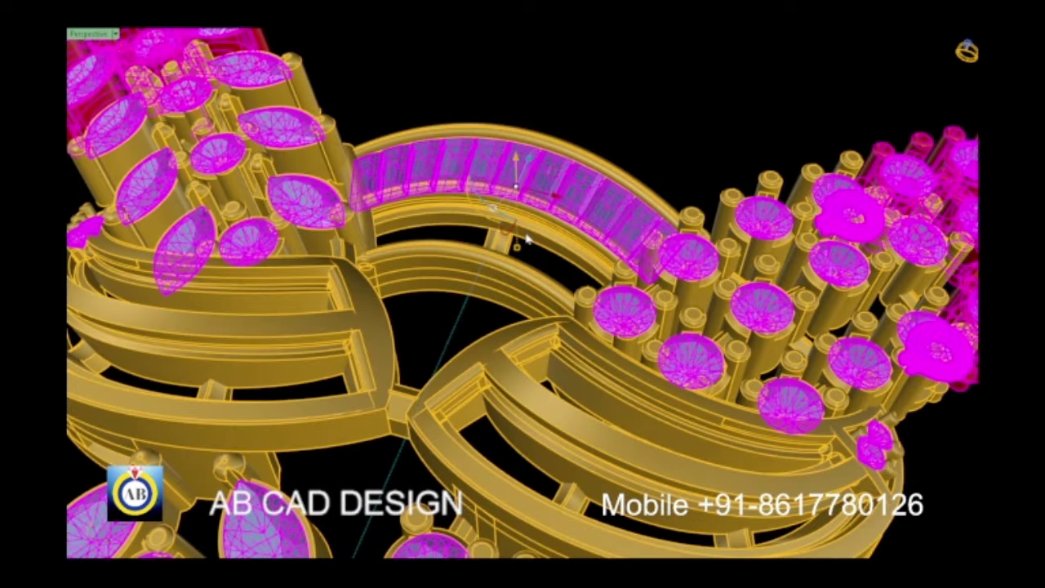
{"action": "scroll", "coordinate": [525, 245], "scroll_direction": "down", "scroll_amount": 3}
Step: Orbit and zoom around the pendant to a close-up of the gold band and baguettes
{"action": "mouse_move", "coordinate": [502, 229]}
{"action": "right_mouse_down"}
{"action": "mouse_move", "coordinate": [537, 299]}
{"action": "mouse_move", "coordinate": [401, 261]}
{"action": "mouse_move", "coordinate": [474, 274]}
{"action": "right_mouse_up"}
{"action": "scroll", "coordinate": [532, 250], "scroll_direction": "up", "scroll_amount": 3}
{"action": "mouse_move", "coordinate": [532, 249]}
{"action": "right_mouse_down"}
{"action": "mouse_move", "coordinate": [541, 245]}
{"action": "mouse_move", "coordinate": [536, 252]}
{"action": "right_mouse_up"}
{"action": "scroll", "coordinate": [453, 292], "scroll_direction": "up", "scroll_amount": 5}
{"action": "scroll", "coordinate": [453, 292], "scroll_direction": "down", "scroll_amount": 2}
{"action": "scroll", "coordinate": [478, 311], "scroll_direction": "down", "scroll_amount": 3}
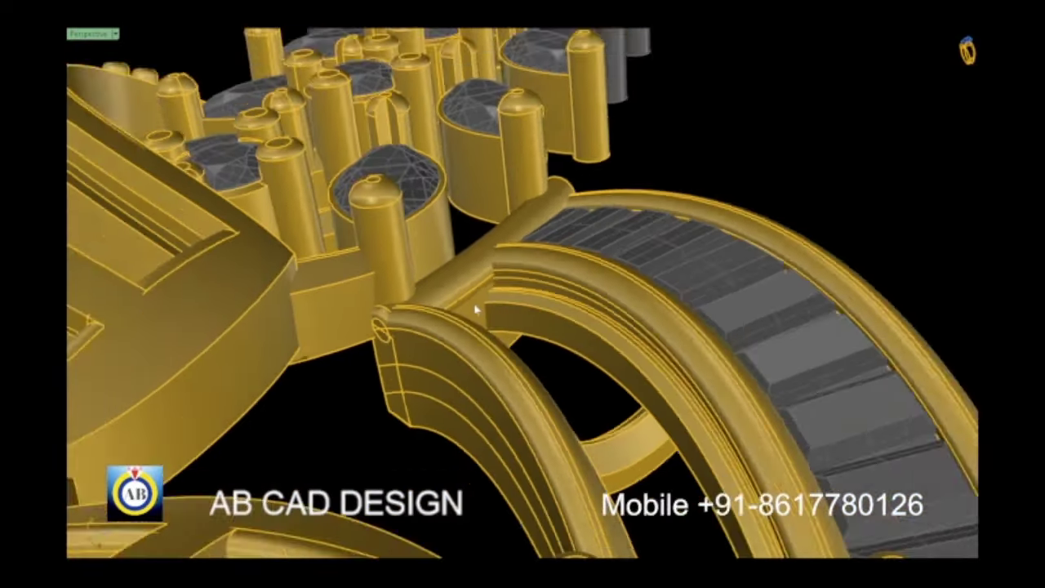
{"action": "scroll", "coordinate": [478, 310], "scroll_direction": "down", "scroll_amount": 3}
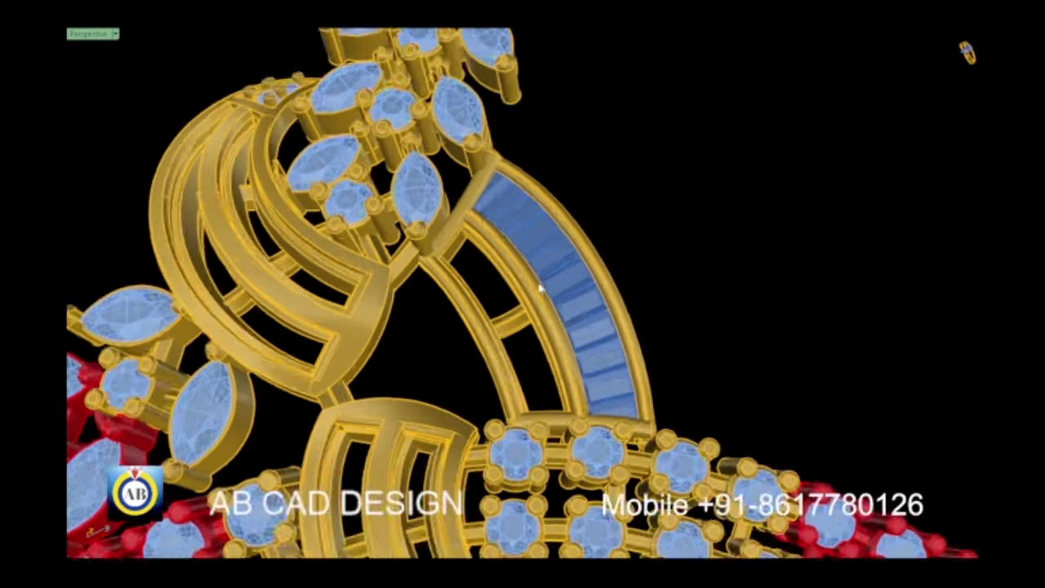
{"action": "mouse_move", "coordinate": [538, 287]}
{"action": "right_mouse_down"}
{"action": "mouse_move", "coordinate": [572, 310]}
{"action": "mouse_move", "coordinate": [587, 343]}
{"action": "mouse_move", "coordinate": [597, 415]}
{"action": "mouse_move", "coordinate": [595, 310]}
{"action": "mouse_move", "coordinate": [422, 321]}
{"action": "mouse_move", "coordinate": [530, 285]}
{"action": "mouse_move", "coordinate": [420, 296]}
{"action": "mouse_move", "coordinate": [517, 268]}
{"action": "mouse_move", "coordinate": [598, 357]}
{"action": "mouse_move", "coordinate": [566, 294]}
{"action": "mouse_move", "coordinate": [548, 305]}
{"action": "mouse_move", "coordinate": [562, 387]}
{"action": "right_mouse_up"}
{"action": "scroll", "coordinate": [598, 415], "scroll_direction": "up", "scroll_amount": 5}
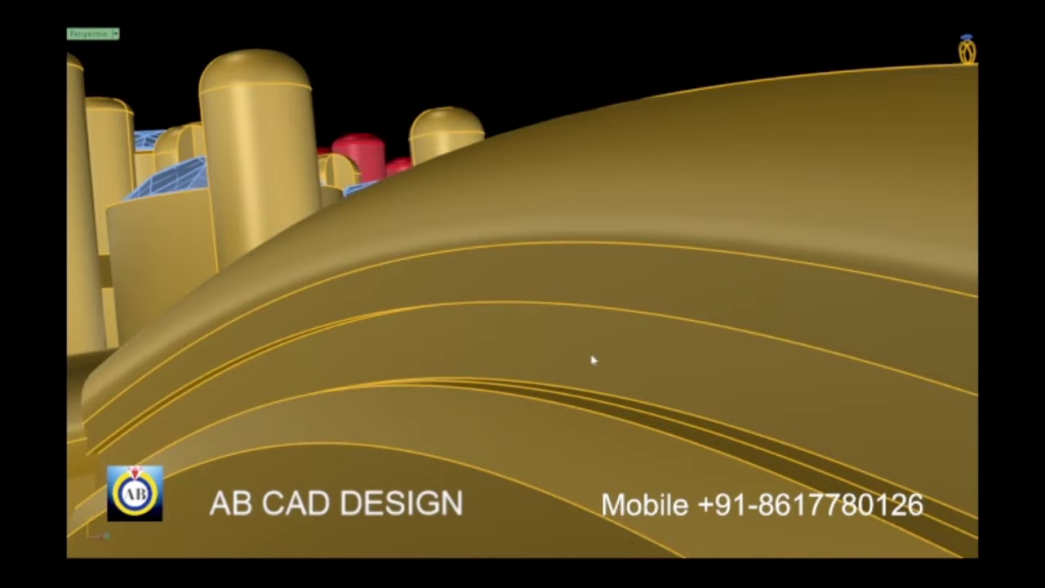
{"action": "mouse_move", "coordinate": [612, 347]}
{"action": "right_mouse_down"}
{"action": "mouse_move", "coordinate": [579, 313]}
{"action": "mouse_move", "coordinate": [653, 341]}
{"action": "mouse_move", "coordinate": [596, 326]}
{"action": "mouse_move", "coordinate": [594, 306]}
{"action": "right_mouse_up"}
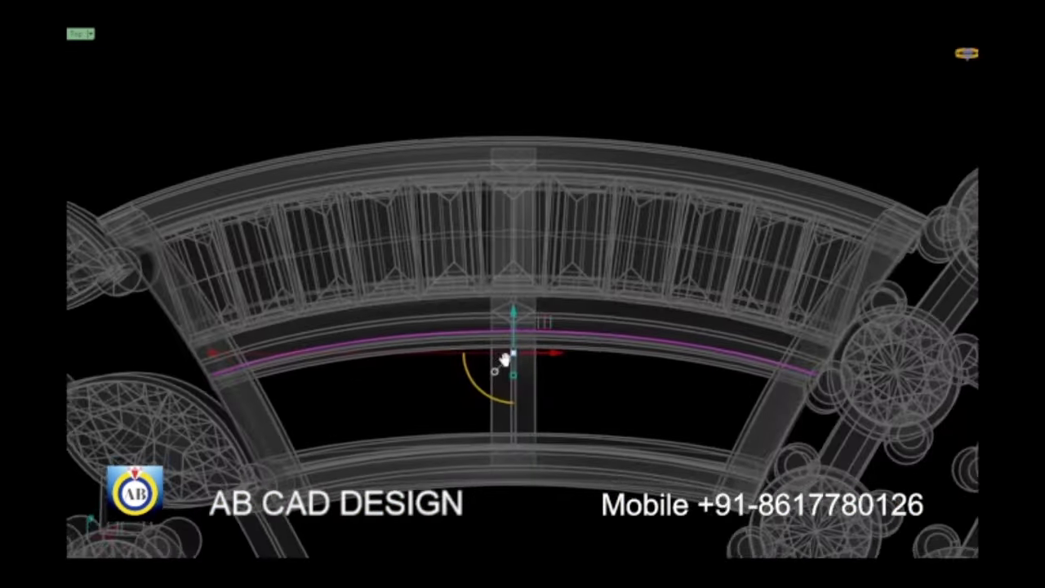
Step: Nudge and zoom the Top view over the baguette arc, then orbit the ring in Perspective
{"action": "right_click_drag", "start_coordinate": [506, 359], "coordinate": [519, 345]}
{"action": "scroll", "coordinate": [555, 336], "scroll_direction": "up", "scroll_amount": 5}
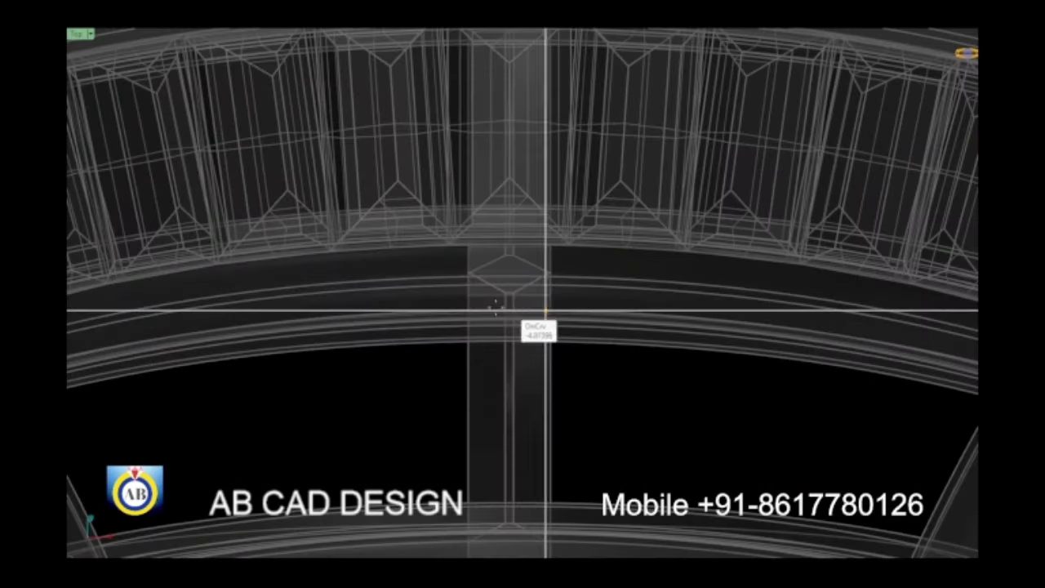
{"action": "scroll", "coordinate": [507, 314], "scroll_direction": "down", "scroll_amount": 5}
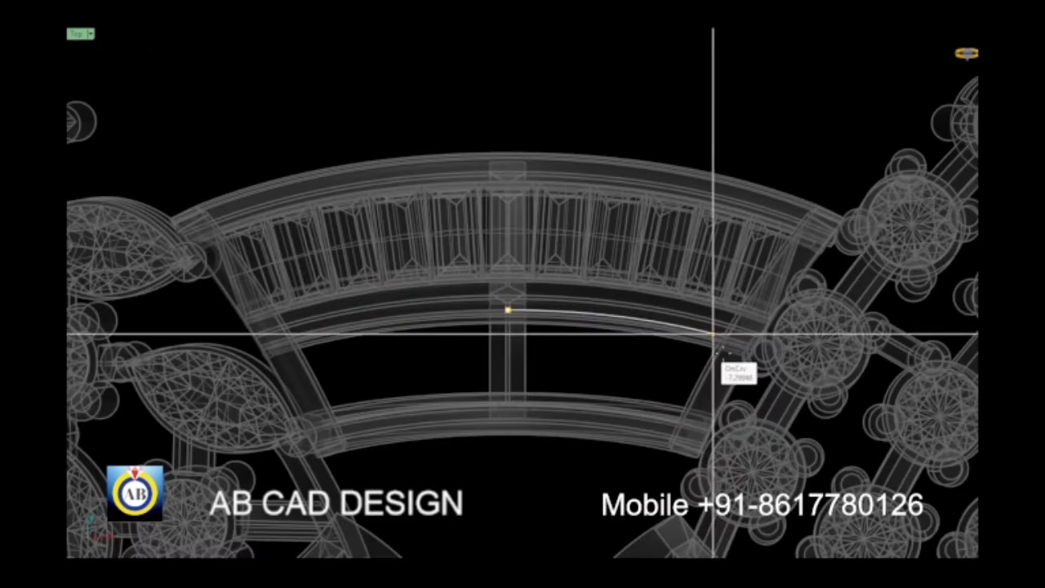
{"action": "scroll", "coordinate": [595, 366], "scroll_direction": "down", "scroll_amount": 3}
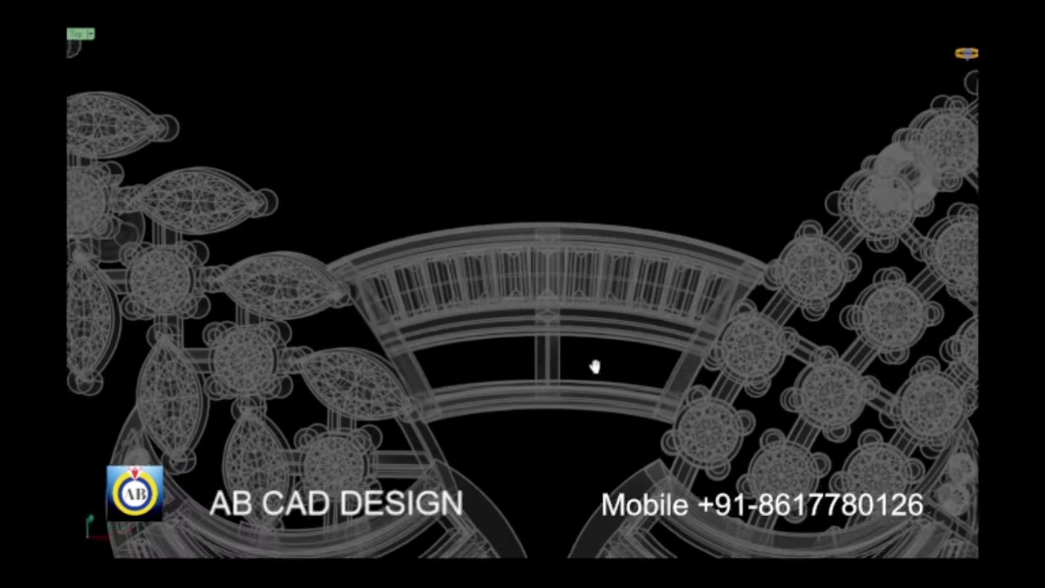
{"action": "scroll", "coordinate": [626, 339], "scroll_direction": "up", "scroll_amount": 1}
{"action": "scroll", "coordinate": [563, 371], "scroll_direction": "down", "scroll_amount": 1}
{"action": "right_click_drag", "start_coordinate": [563, 372], "coordinate": [569, 360]}
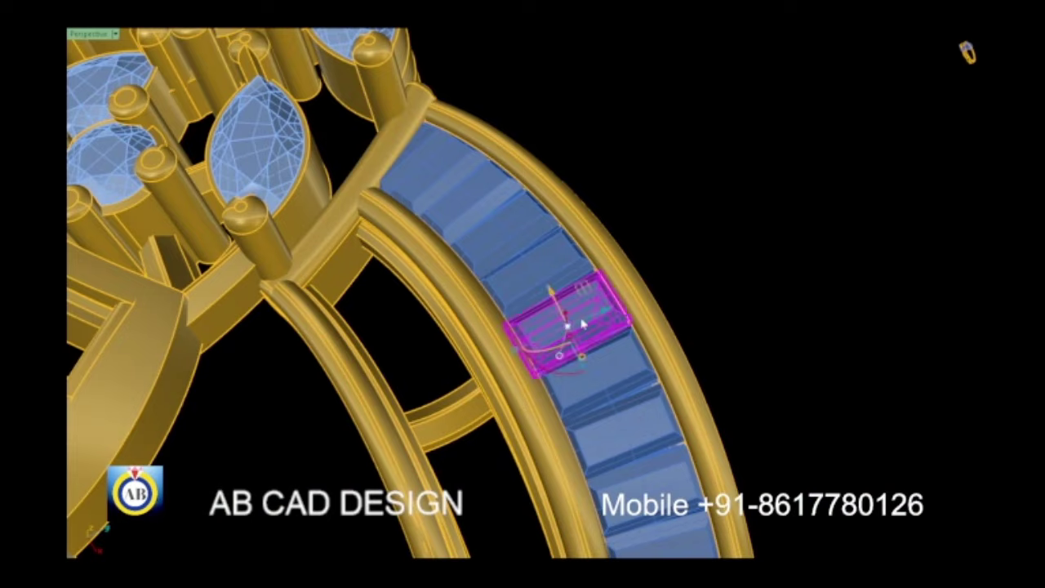
Step: Select all, clear the selection, and pick the guide curves along the baguette rail
{"action": "scroll", "coordinate": [582, 325], "scroll_direction": "down", "scroll_amount": 3}
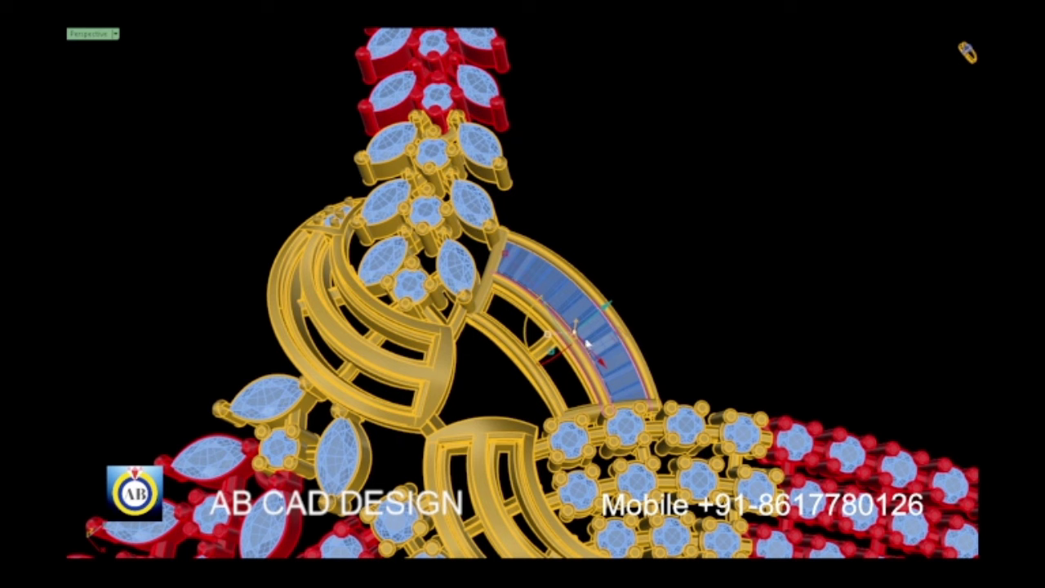
{"action": "key", "text": "ctrl+a"}
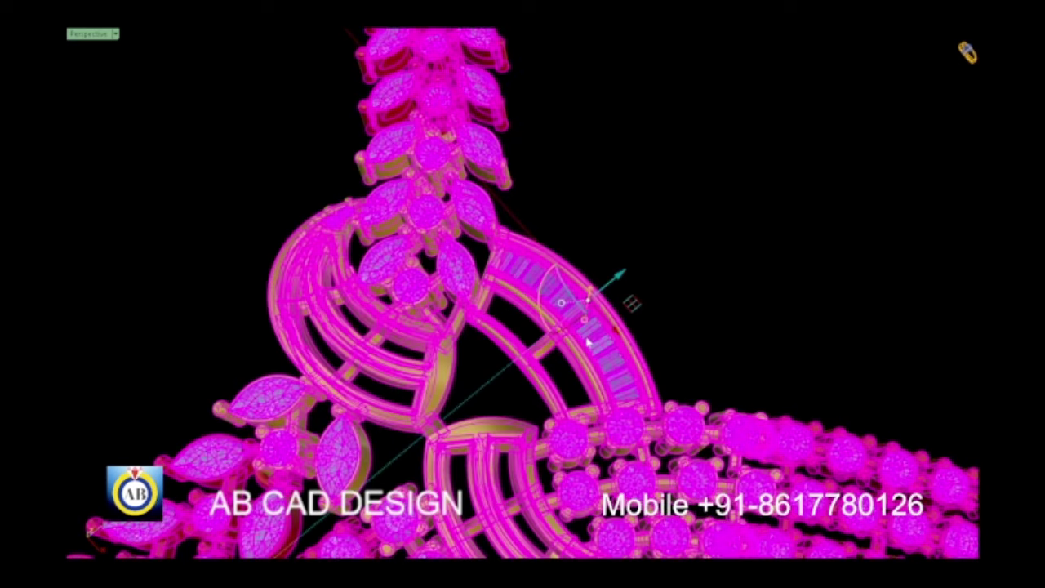
{"action": "key", "text": "Escape"}
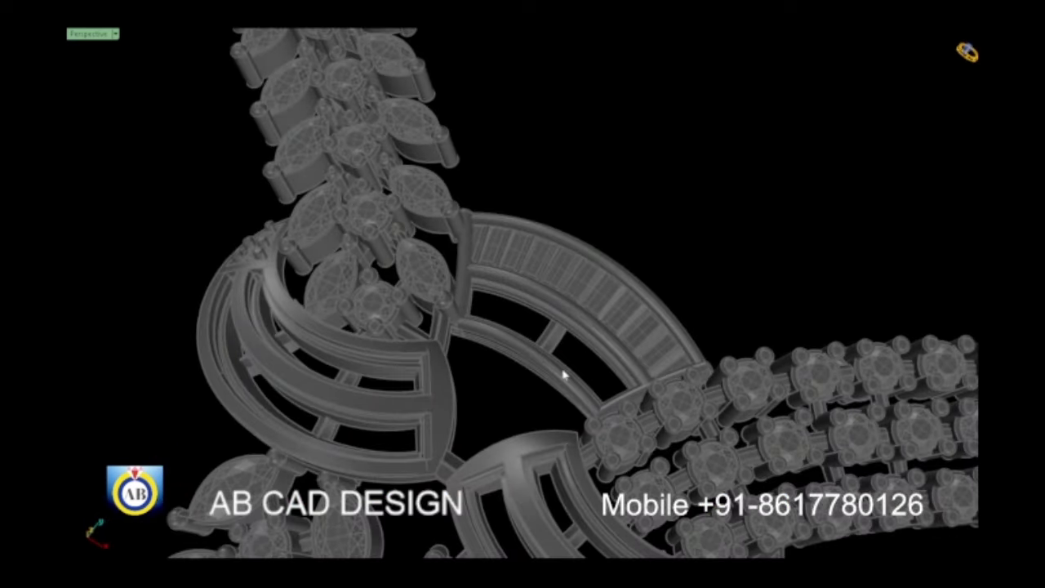
{"action": "left_click", "coordinate": [562, 374]}
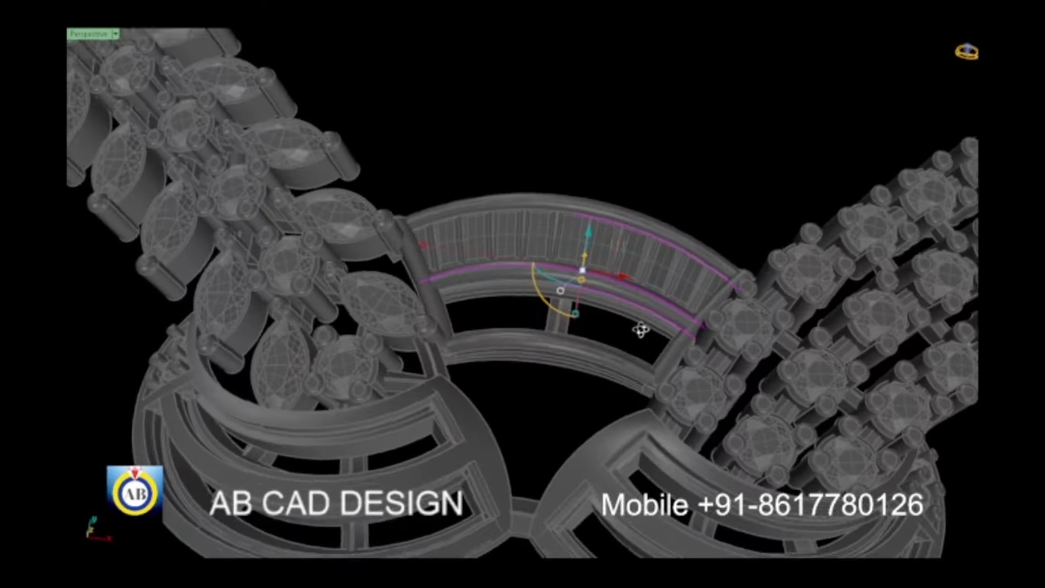
{"action": "scroll", "coordinate": [646, 319], "scroll_direction": "up", "scroll_amount": 5}
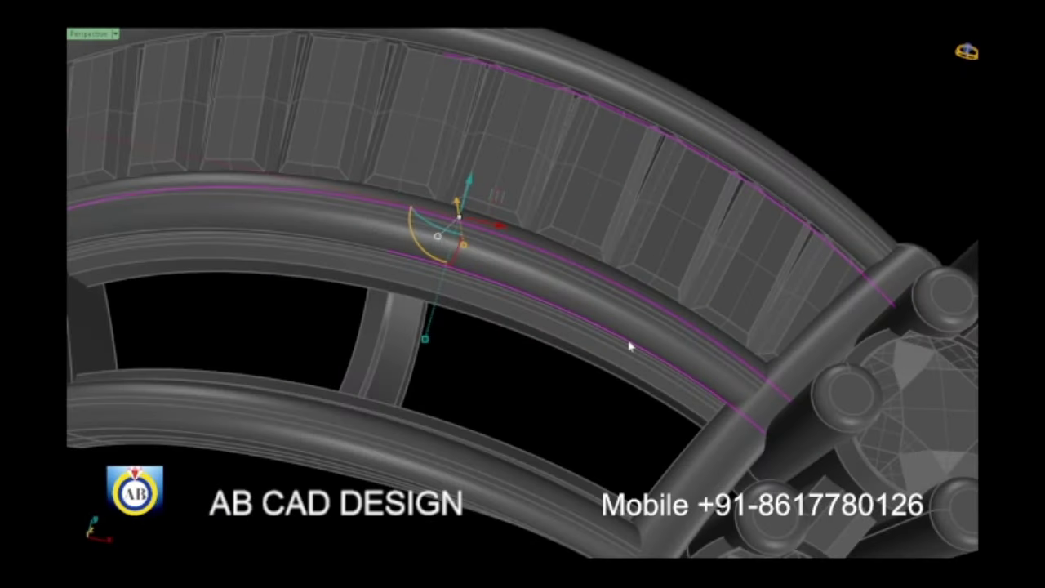
{"action": "scroll", "coordinate": [554, 345], "scroll_direction": "down", "scroll_amount": 4}
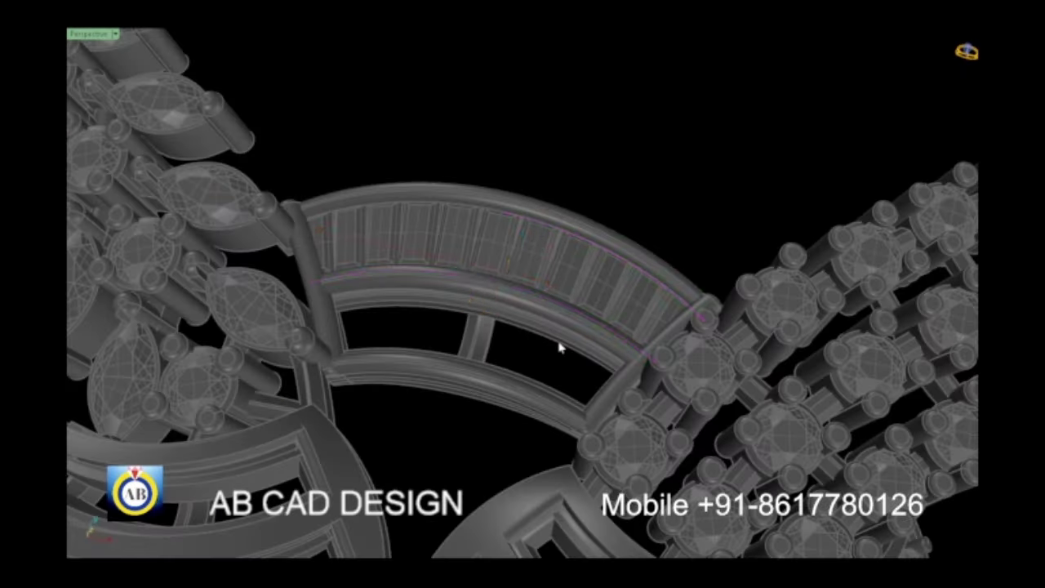
{"action": "mouse_move", "coordinate": [560, 348]}
{"action": "right_mouse_down"}
{"action": "mouse_move", "coordinate": [526, 363]}
{"action": "mouse_move", "coordinate": [371, 372]}
{"action": "mouse_move", "coordinate": [574, 280]}
{"action": "mouse_move", "coordinate": [551, 352]}
{"action": "right_mouse_up"}
{"action": "scroll", "coordinate": [526, 377], "scroll_direction": "up", "scroll_amount": 3}
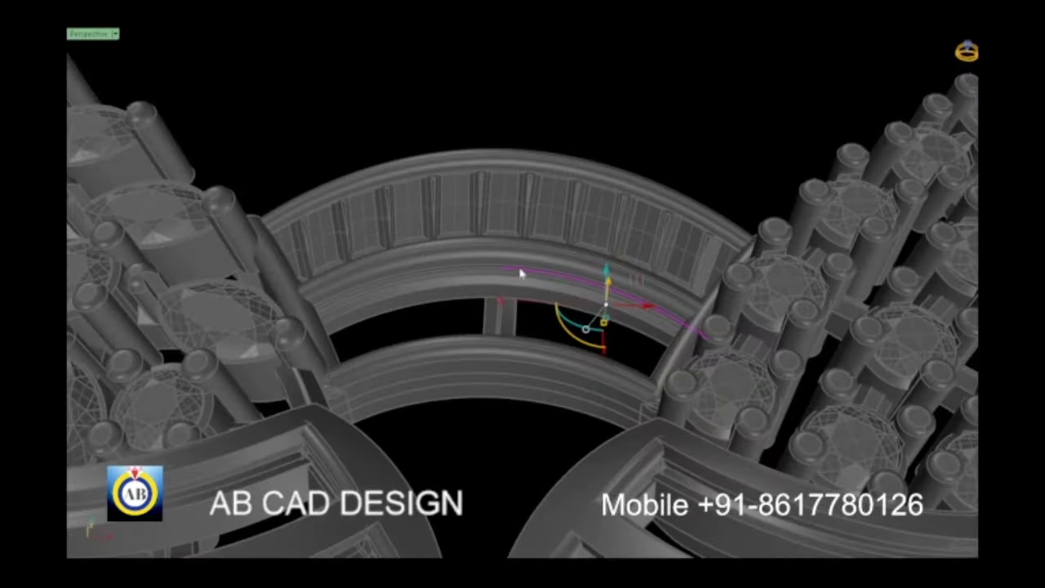
{"action": "scroll", "coordinate": [476, 289], "scroll_direction": "up", "scroll_amount": 5}
{"action": "scroll", "coordinate": [482, 261], "scroll_direction": "up", "scroll_amount": 2}
{"action": "mouse_move", "coordinate": [477, 232]}
{"action": "right_mouse_down"}
{"action": "mouse_move", "coordinate": [329, 226]}
{"action": "mouse_move", "coordinate": [474, 261]}
{"action": "mouse_move", "coordinate": [496, 310]}
{"action": "mouse_move", "coordinate": [511, 259]}
{"action": "mouse_move", "coordinate": [490, 289]}
{"action": "right_mouse_up"}
{"action": "scroll", "coordinate": [479, 268], "scroll_direction": "down", "scroll_amount": 5}
{"action": "scroll", "coordinate": [471, 306], "scroll_direction": "up", "scroll_amount": 3}
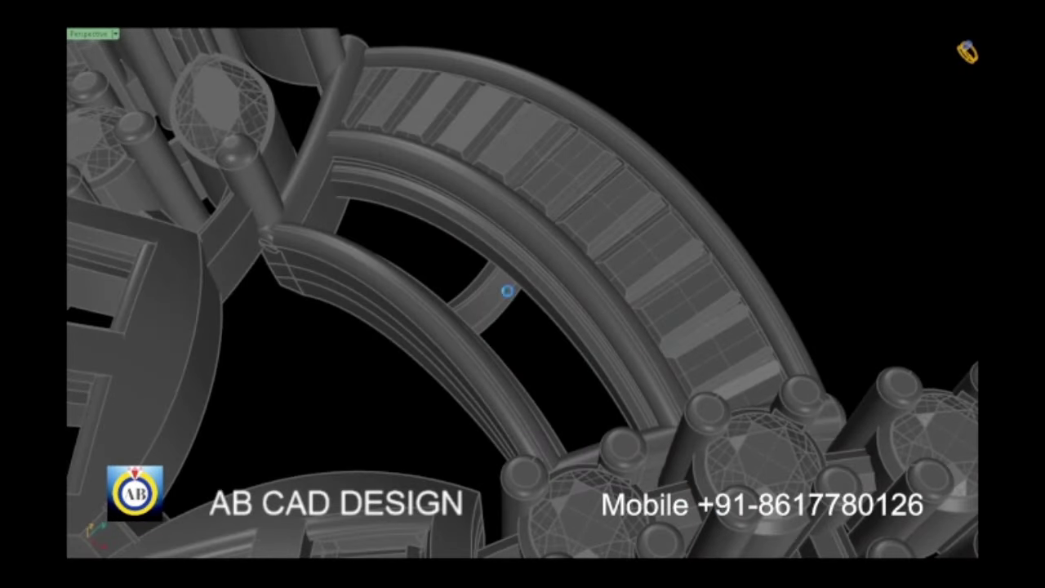
Step: Orbit and zoom the Perspective view to a tilted overhead angle on the band and blue stone
{"action": "mouse_move", "coordinate": [504, 282]}
{"action": "right_mouse_down"}
{"action": "mouse_move", "coordinate": [511, 245]}
{"action": "mouse_move", "coordinate": [541, 289]}
{"action": "right_mouse_up"}
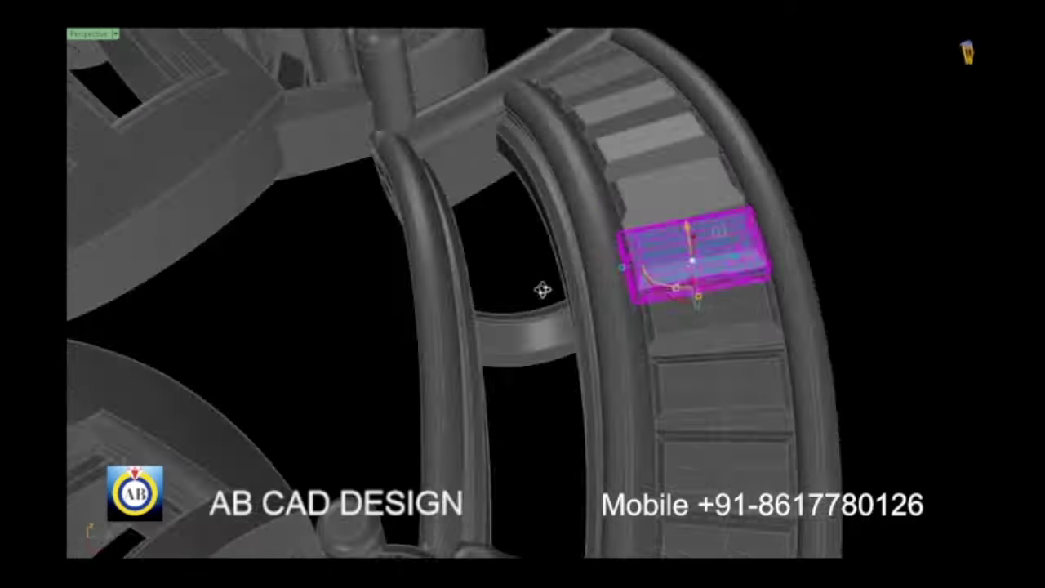
{"action": "scroll", "coordinate": [527, 304], "scroll_direction": "up", "scroll_amount": 2}
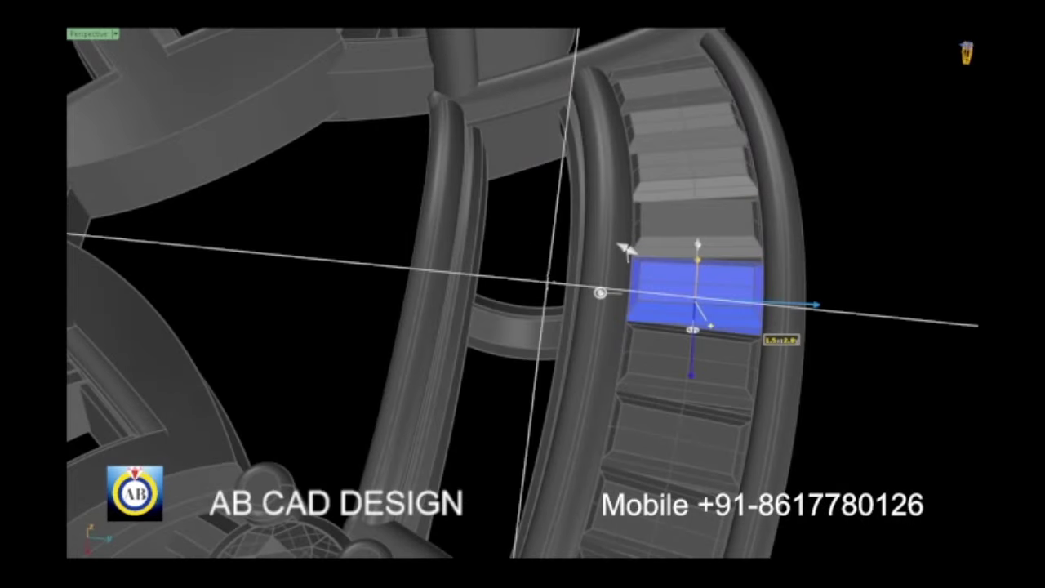
{"action": "scroll", "coordinate": [625, 247], "scroll_direction": "down", "scroll_amount": 3}
{"action": "right_click_drag", "start_coordinate": [565, 263], "coordinate": [555, 239]}
{"action": "scroll", "coordinate": [555, 239], "scroll_direction": "up", "scroll_amount": 3}
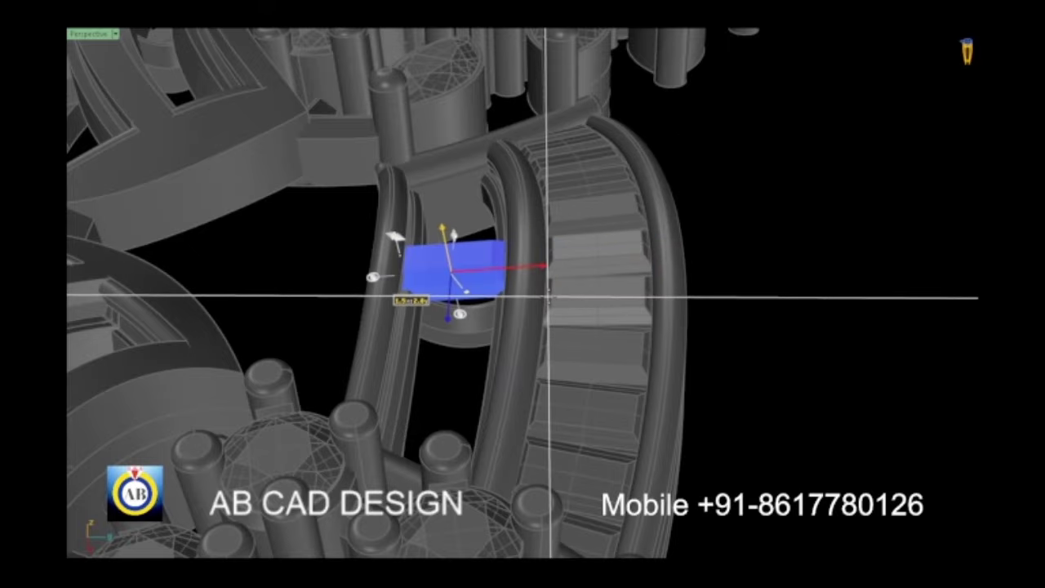
{"action": "scroll", "coordinate": [457, 270], "scroll_direction": "up", "scroll_amount": 2}
{"action": "right_click_drag", "start_coordinate": [457, 269], "coordinate": [506, 212]}
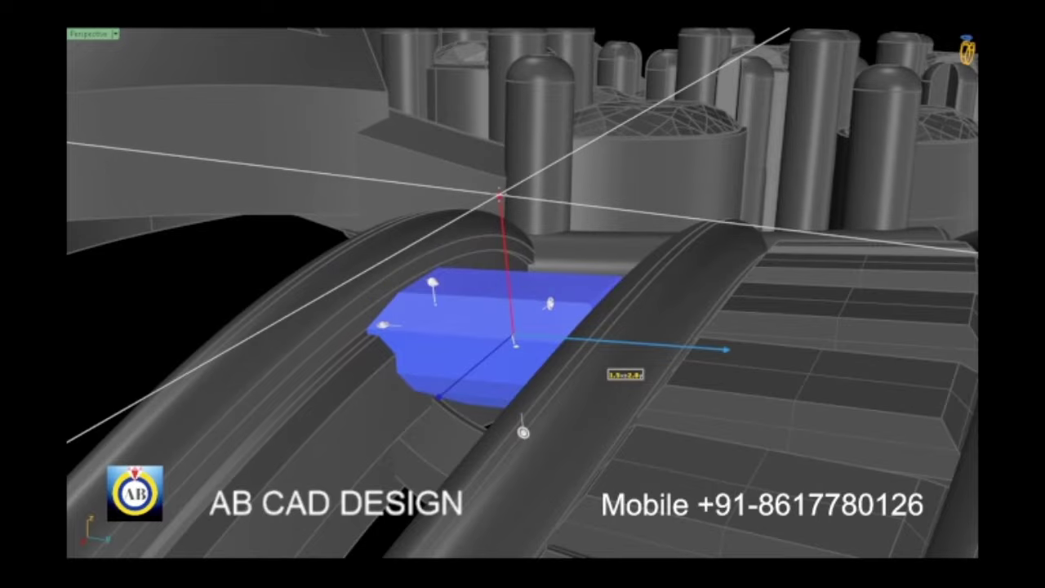
{"action": "right_click_drag", "start_coordinate": [702, 384], "coordinate": [783, 367]}
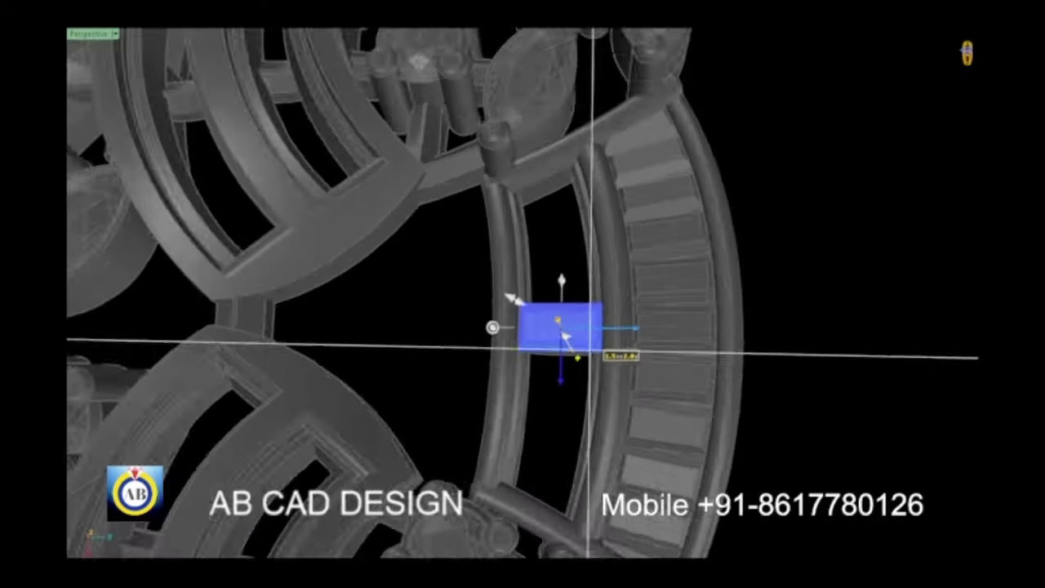
{"action": "mouse_move", "coordinate": [566, 335]}
{"action": "right_mouse_down"}
{"action": "mouse_move", "coordinate": [734, 394]}
{"action": "mouse_move", "coordinate": [539, 275]}
{"action": "mouse_move", "coordinate": [531, 367]}
{"action": "right_mouse_up"}
Step: Select the blue baguette stone on the gold rail, then orbit around it for a better angle
{"action": "left_click", "coordinate": [543, 280]}
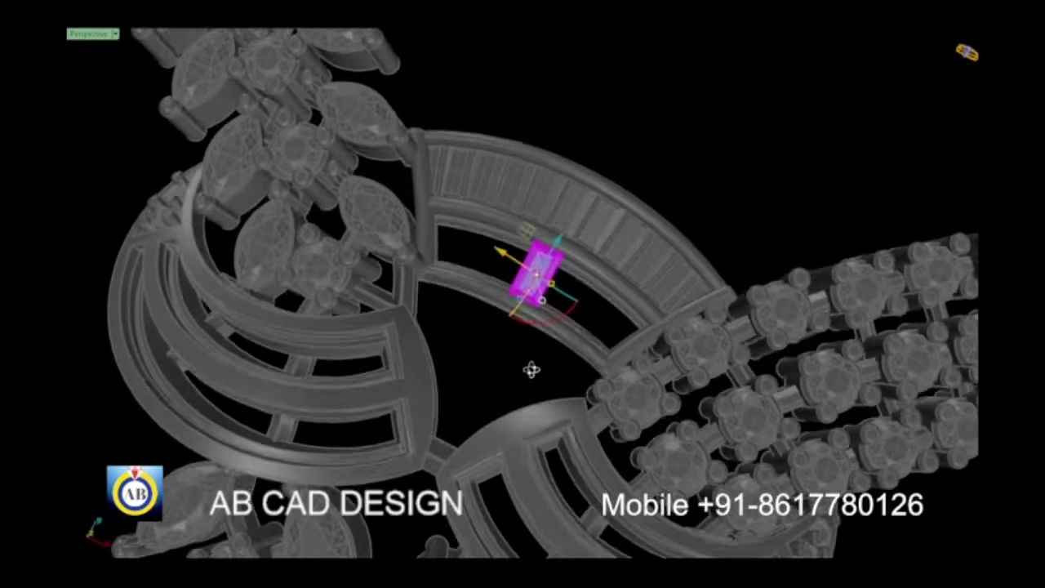
{"action": "scroll", "coordinate": [532, 299], "scroll_direction": "down", "scroll_amount": 3}
{"action": "scroll", "coordinate": [531, 308], "scroll_direction": "up", "scroll_amount": 10}
{"action": "mouse_move", "coordinate": [531, 308]}
{"action": "right_mouse_down"}
{"action": "mouse_move", "coordinate": [596, 314]}
{"action": "mouse_move", "coordinate": [567, 380]}
{"action": "right_mouse_up"}
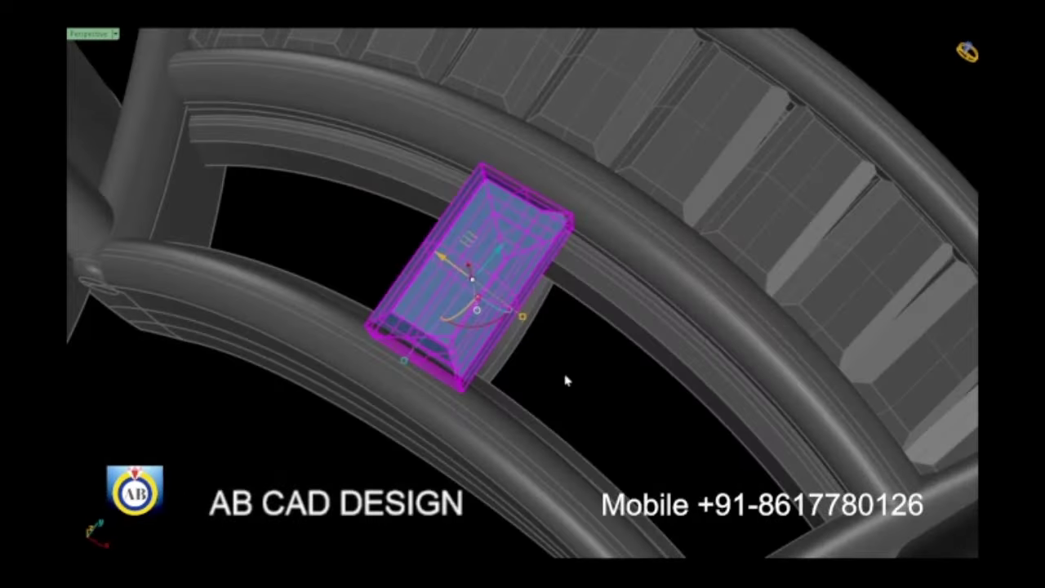
{"action": "scroll", "coordinate": [599, 329], "scroll_direction": "down", "scroll_amount": 3}
{"action": "scroll", "coordinate": [601, 252], "scroll_direction": "up", "scroll_amount": 4}
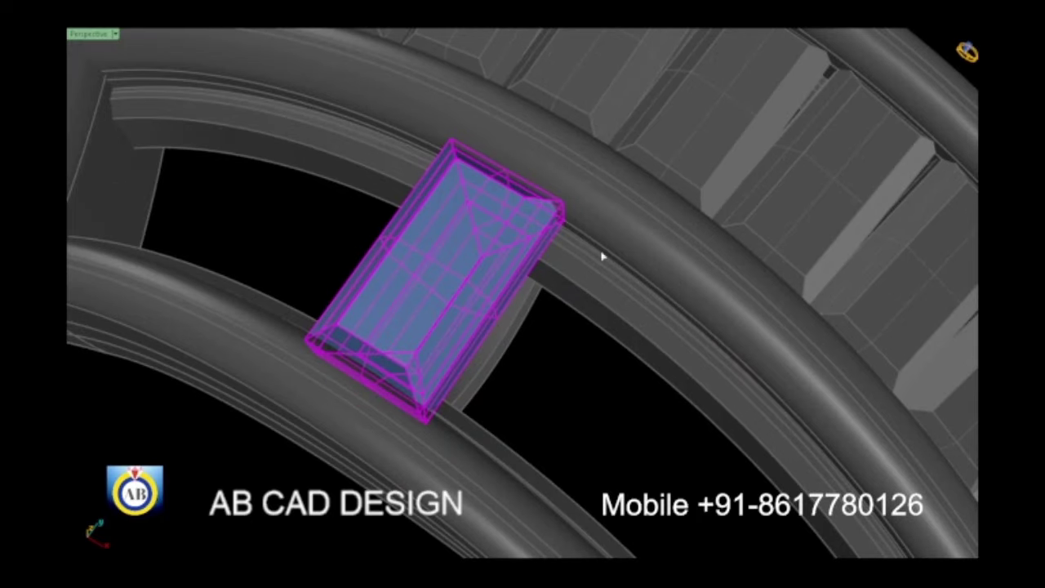
{"action": "scroll", "coordinate": [590, 367], "scroll_direction": "up", "scroll_amount": 6}
Step: Array the baguette along the rail curve as 7 Freeform items
{"action": "left_click", "coordinate": [571, 236]}
{"action": "scroll", "coordinate": [548, 298], "scroll_direction": "down", "scroll_amount": 4}
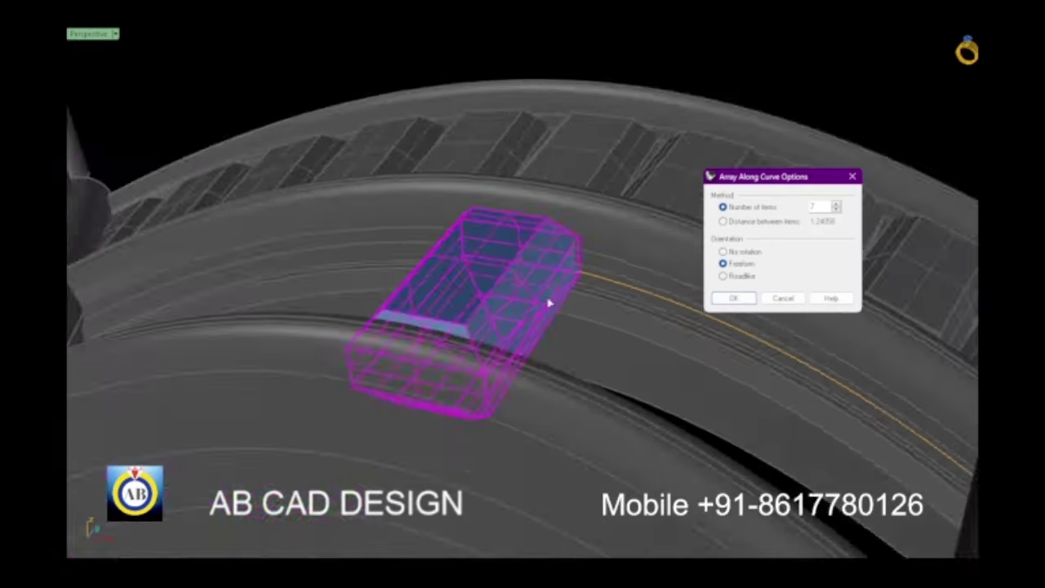
{"action": "scroll", "coordinate": [555, 340], "scroll_direction": "down", "scroll_amount": 3}
{"action": "right_click_drag", "start_coordinate": [555, 340], "coordinate": [591, 417]}
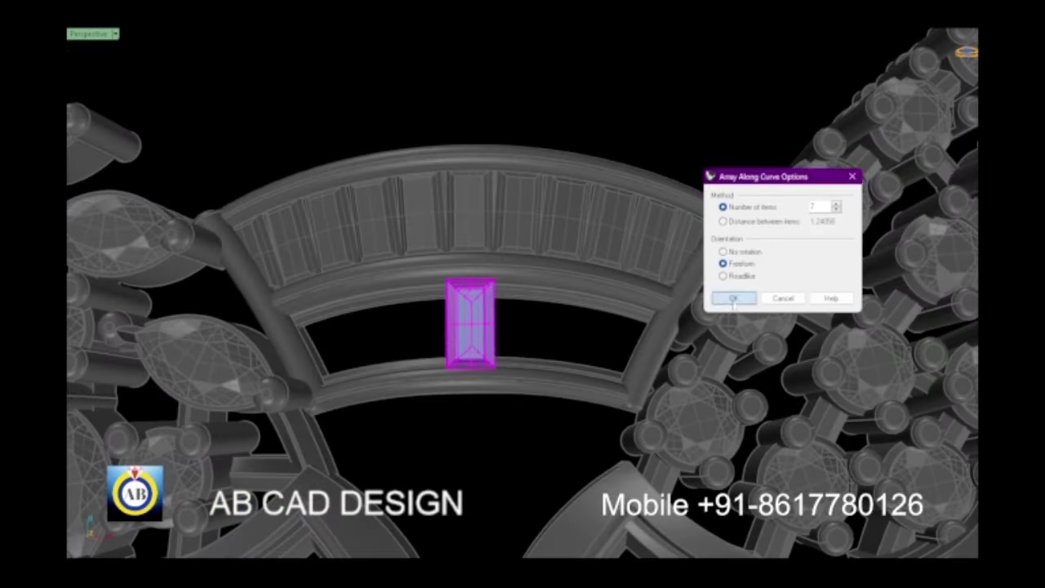
{"action": "scroll", "coordinate": [525, 372], "scroll_direction": "up", "scroll_amount": 2}
{"action": "mouse_move", "coordinate": [525, 381]}
{"action": "right_mouse_down"}
{"action": "mouse_move", "coordinate": [443, 291]}
{"action": "mouse_move", "coordinate": [532, 327]}
{"action": "mouse_move", "coordinate": [493, 284]}
{"action": "right_mouse_up"}
{"action": "scroll", "coordinate": [490, 245], "scroll_direction": "down", "scroll_amount": 3}
{"action": "scroll", "coordinate": [523, 311], "scroll_direction": "up", "scroll_amount": 4}
{"action": "right_click_drag", "start_coordinate": [541, 331], "coordinate": [501, 242]}
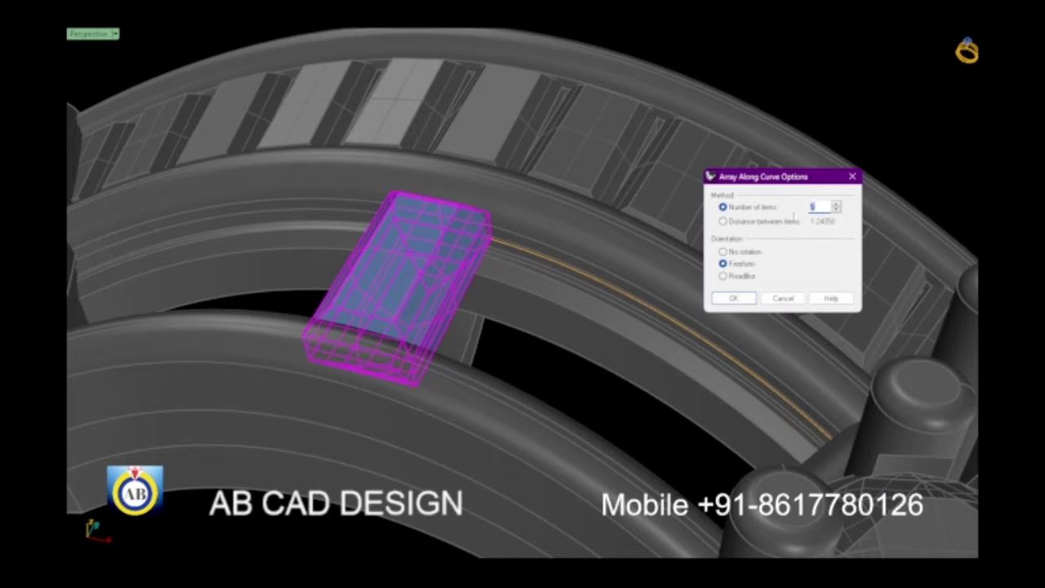
{"action": "left_click", "coordinate": [734, 299]}
Step: Clear the selection and window-select the new row of arrayed stones
{"action": "scroll", "coordinate": [509, 250], "scroll_direction": "down", "scroll_amount": 3}
{"action": "mouse_move", "coordinate": [508, 250]}
{"action": "right_mouse_down"}
{"action": "mouse_move", "coordinate": [543, 413]}
{"action": "mouse_move", "coordinate": [566, 382]}
{"action": "right_mouse_up"}
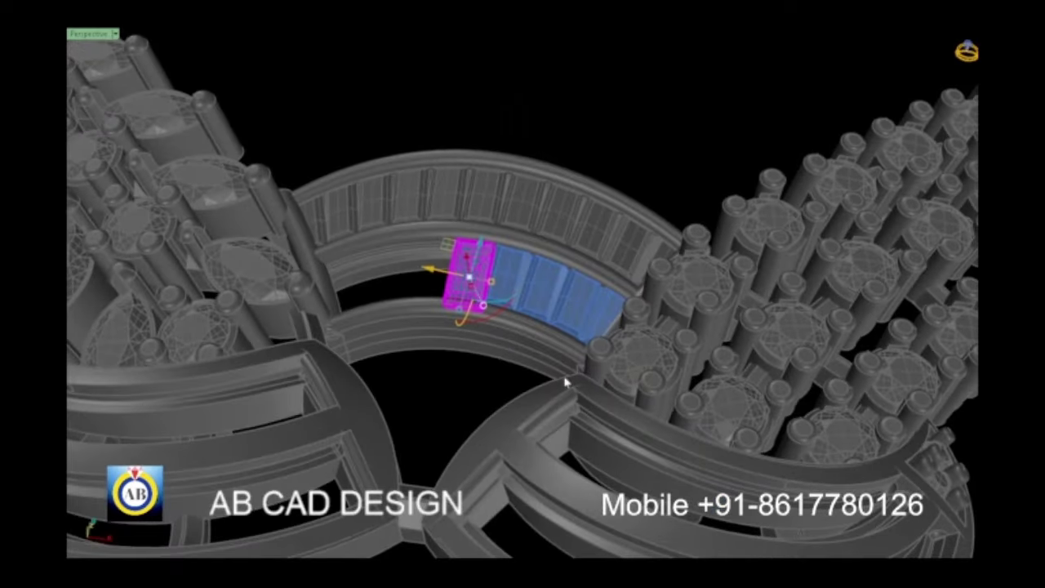
{"action": "key", "text": "Escape"}
{"action": "scroll", "coordinate": [553, 310], "scroll_direction": "down", "scroll_amount": 3}
{"action": "mouse_move", "coordinate": [552, 311]}
{"action": "right_mouse_down"}
{"action": "mouse_move", "coordinate": [595, 287]}
{"action": "mouse_move", "coordinate": [581, 332]}
{"action": "right_mouse_up"}
{"action": "scroll", "coordinate": [592, 309], "scroll_direction": "up", "scroll_amount": 5}
{"action": "scroll", "coordinate": [625, 284], "scroll_direction": "down", "scroll_amount": 3}
{"action": "scroll", "coordinate": [696, 214], "scroll_direction": "up", "scroll_amount": 4}
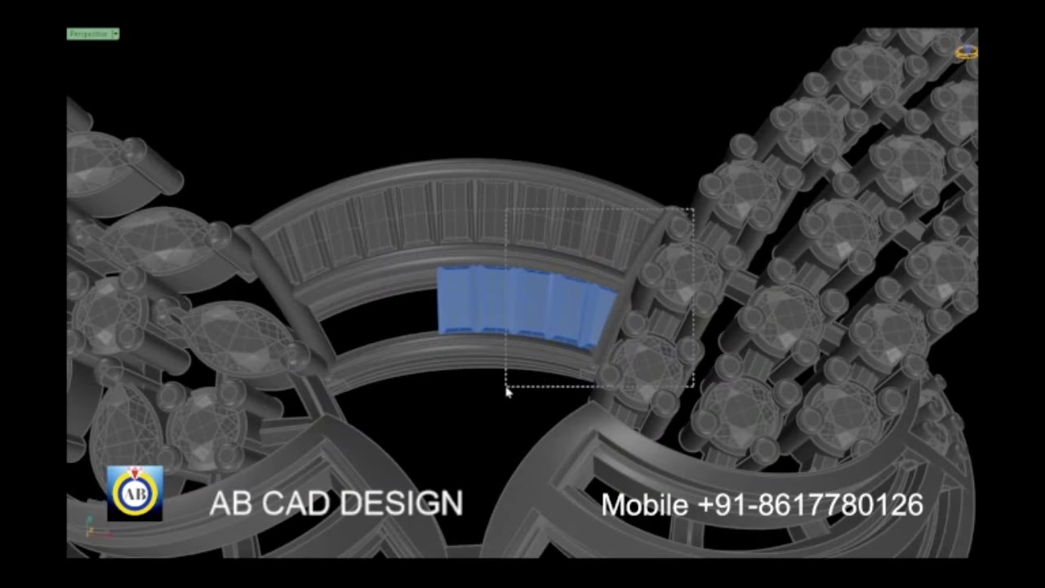
{"action": "left_click_drag", "start_coordinate": [506, 390], "coordinate": [507, 390]}
{"action": "right_click_drag", "start_coordinate": [507, 390], "coordinate": [545, 375]}
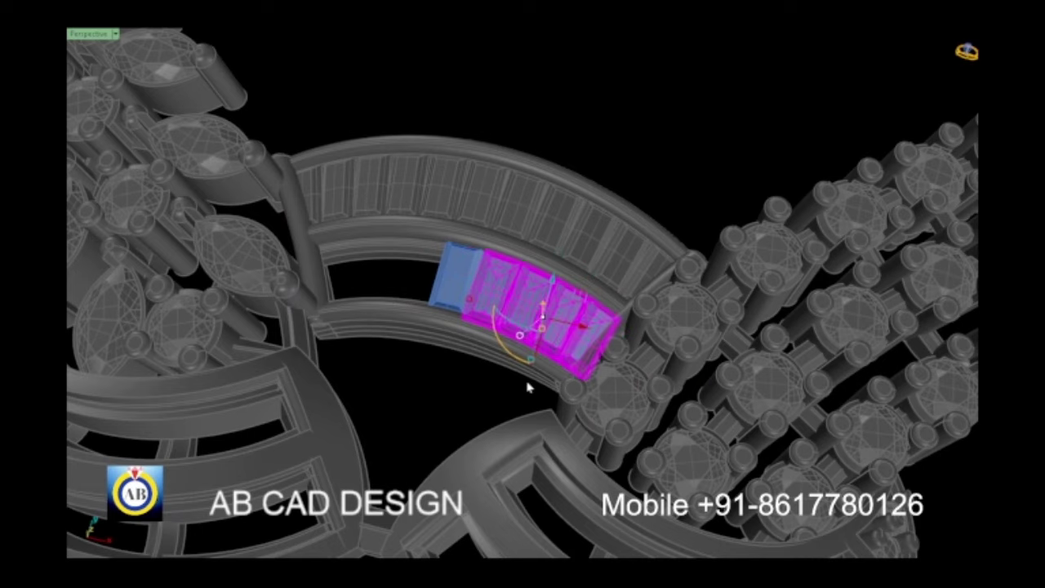
{"action": "scroll", "coordinate": [530, 386], "scroll_direction": "down", "scroll_amount": 3}
{"action": "right_click_drag", "start_coordinate": [532, 384], "coordinate": [460, 355]}
{"action": "left_click_drag", "start_coordinate": [343, 245], "coordinate": [460, 355]}
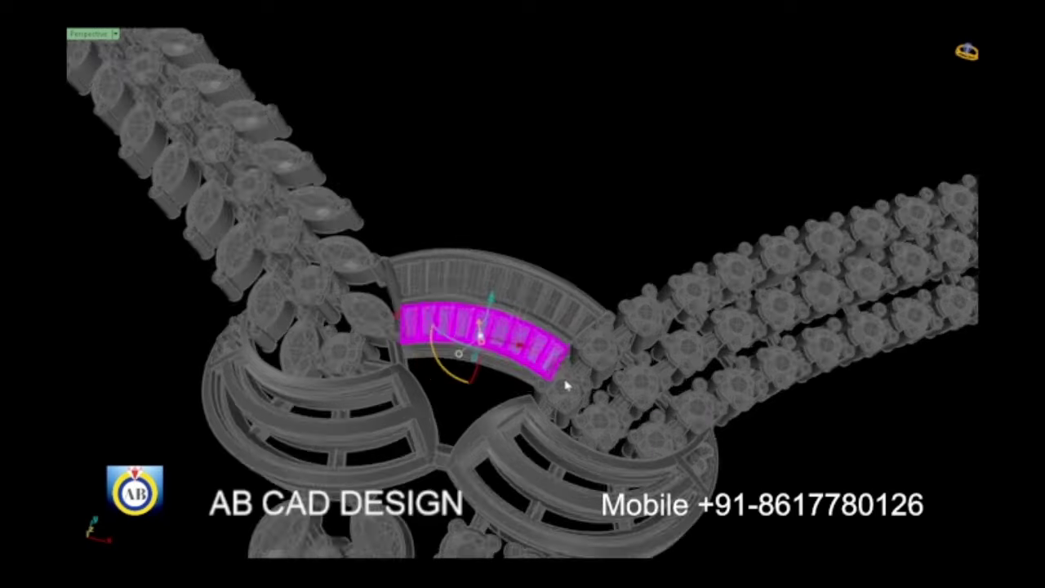
Step: Inspect the filled stone row and switch the viewport to a coloured display mode
{"action": "scroll", "coordinate": [563, 380], "scroll_direction": "up", "scroll_amount": 3}
{"action": "right_click_drag", "start_coordinate": [562, 381], "coordinate": [479, 397]}
{"action": "scroll", "coordinate": [467, 300], "scroll_direction": "down", "scroll_amount": 3}
{"action": "scroll", "coordinate": [574, 259], "scroll_direction": "up", "scroll_amount": 3}
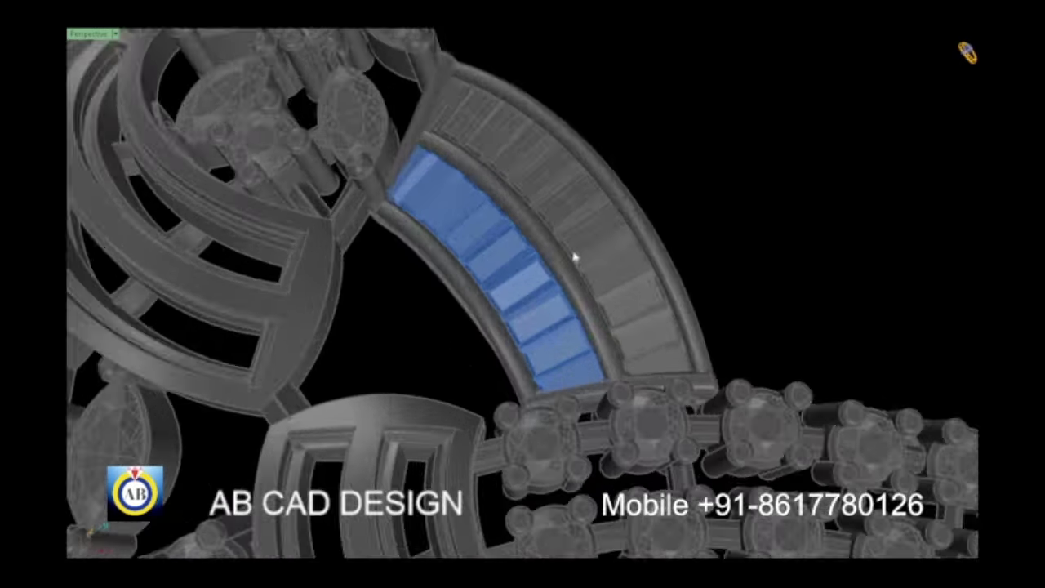
{"action": "right_click_drag", "start_coordinate": [574, 258], "coordinate": [509, 314]}
{"action": "key", "text": "ctrl+alt+r"}
{"action": "scroll", "coordinate": [538, 311], "scroll_direction": "down", "scroll_amount": 3}
Step: Zoom and rotate around the rendered gold necklace to inspect it
{"action": "scroll", "coordinate": [526, 319], "scroll_direction": "down", "scroll_amount": 2}
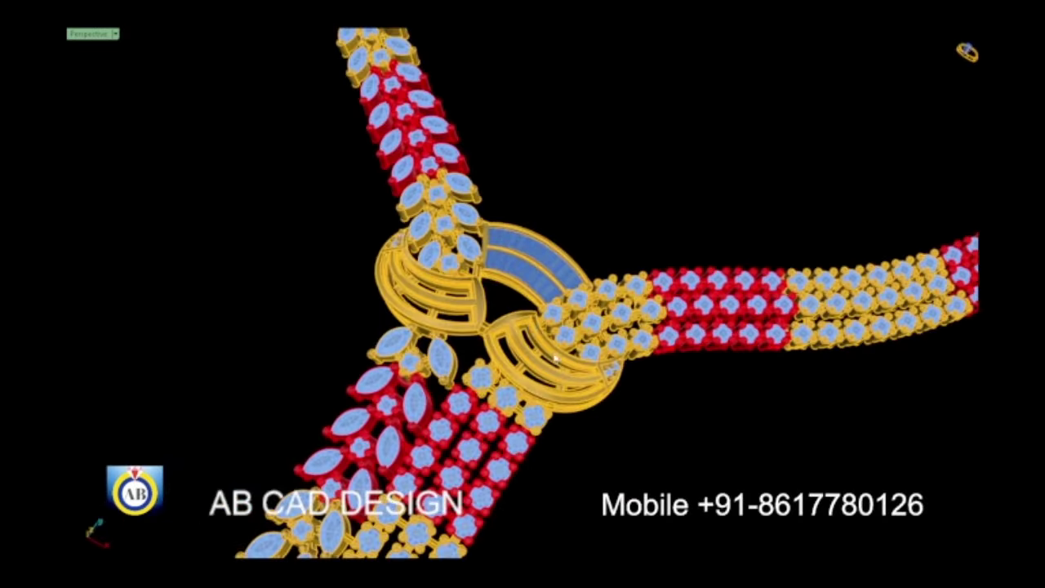
{"action": "scroll", "coordinate": [522, 322], "scroll_direction": "down", "scroll_amount": 2}
{"action": "scroll", "coordinate": [520, 325], "scroll_direction": "up", "scroll_amount": 2}
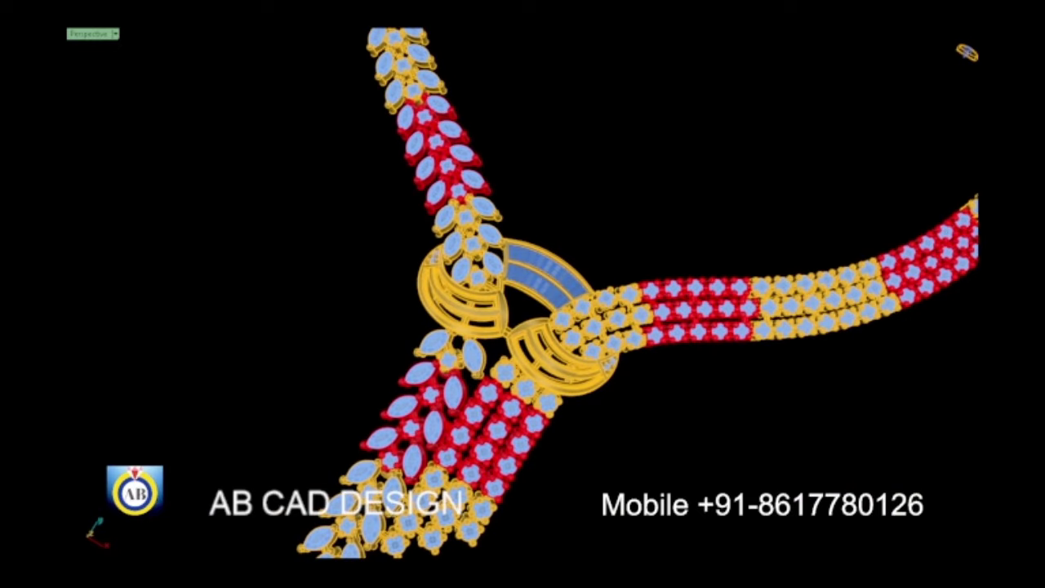
{"action": "scroll", "coordinate": [585, 351], "scroll_direction": "down", "scroll_amount": 2}
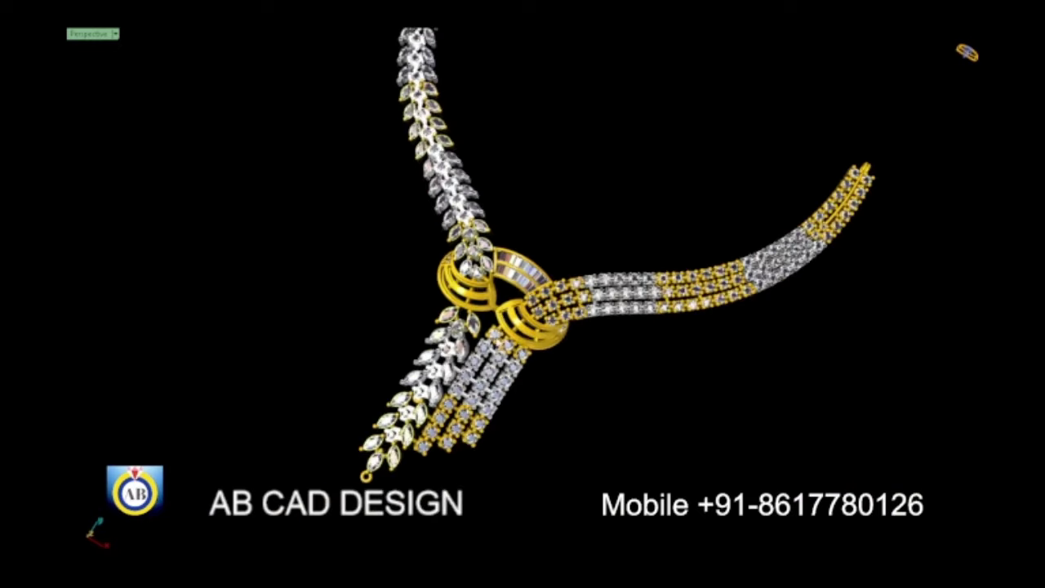
{"action": "scroll", "coordinate": [593, 330], "scroll_direction": "down", "scroll_amount": 1}
{"action": "mouse_move", "coordinate": [593, 330]}
{"action": "right_mouse_down"}
{"action": "mouse_move", "coordinate": [600, 309]}
{"action": "mouse_move", "coordinate": [555, 285]}
{"action": "mouse_move", "coordinate": [623, 171]}
{"action": "mouse_move", "coordinate": [659, 130]}
{"action": "mouse_move", "coordinate": [700, 123]}
{"action": "mouse_move", "coordinate": [555, 420]}
{"action": "mouse_move", "coordinate": [572, 392]}
{"action": "right_mouse_up"}
{"action": "scroll", "coordinate": [600, 308], "scroll_direction": "up", "scroll_amount": 2}
{"action": "scroll", "coordinate": [600, 309], "scroll_direction": "up", "scroll_amount": 2}
{"action": "scroll", "coordinate": [571, 392], "scroll_direction": "down", "scroll_amount": 2}
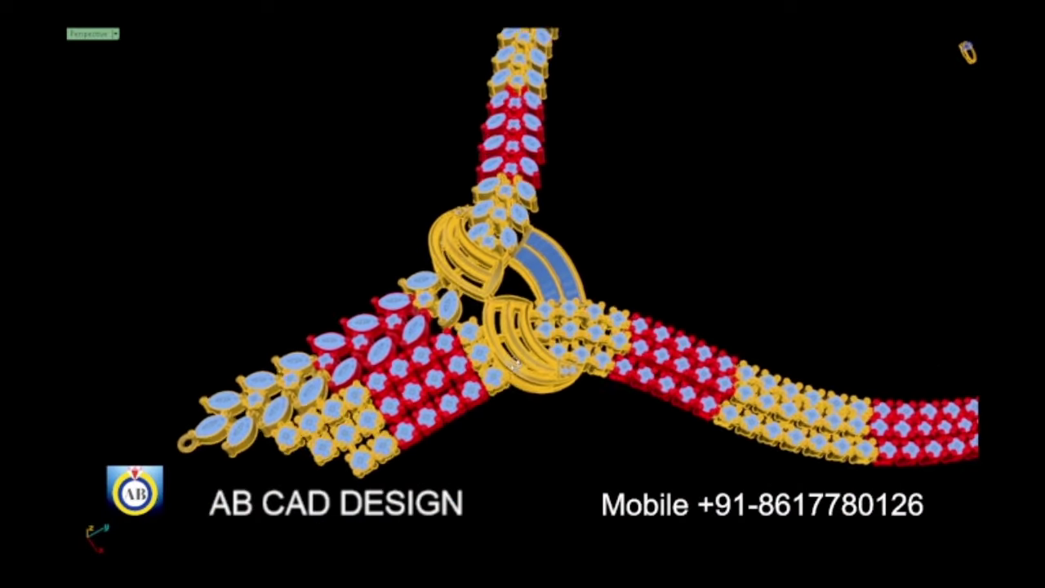
Step: Zoom back in and select the central gold knot
{"action": "scroll", "coordinate": [488, 309], "scroll_direction": "up", "scroll_amount": 3}
{"action": "scroll", "coordinate": [490, 310], "scroll_direction": "up", "scroll_amount": 2}
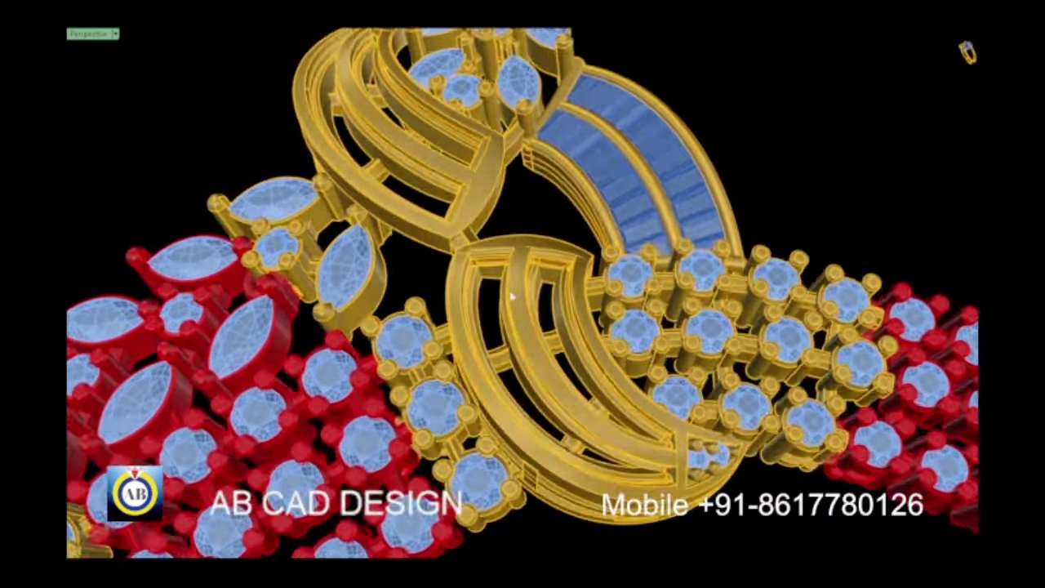
{"action": "scroll", "coordinate": [522, 303], "scroll_direction": "down", "scroll_amount": 2}
{"action": "left_click", "coordinate": [525, 302]}
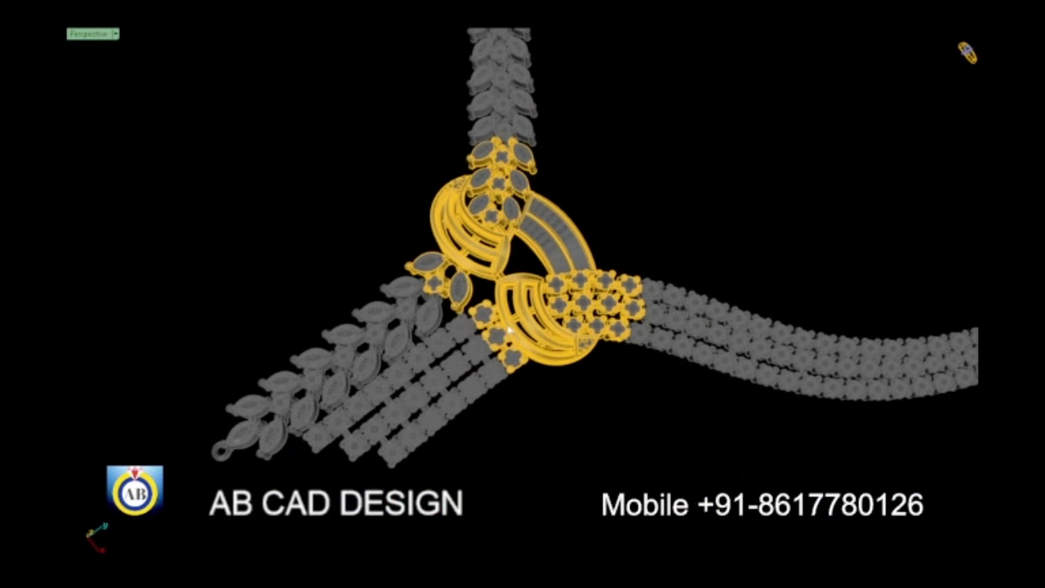
Step: Orbit and zoom around the selected stone and the central knot
{"action": "scroll", "coordinate": [510, 329], "scroll_direction": "up", "scroll_amount": 3}
{"action": "scroll", "coordinate": [514, 299], "scroll_direction": "up", "scroll_amount": 2}
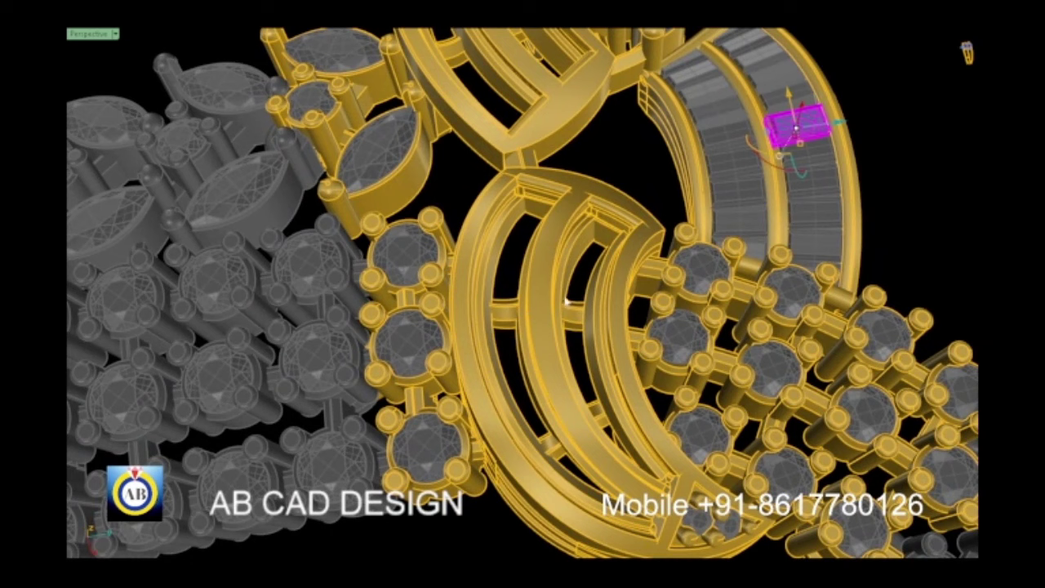
{"action": "scroll", "coordinate": [565, 302], "scroll_direction": "down", "scroll_amount": 5}
{"action": "right_click_drag", "start_coordinate": [566, 302], "coordinate": [707, 270]}
{"action": "scroll", "coordinate": [707, 269], "scroll_direction": "up", "scroll_amount": 5}
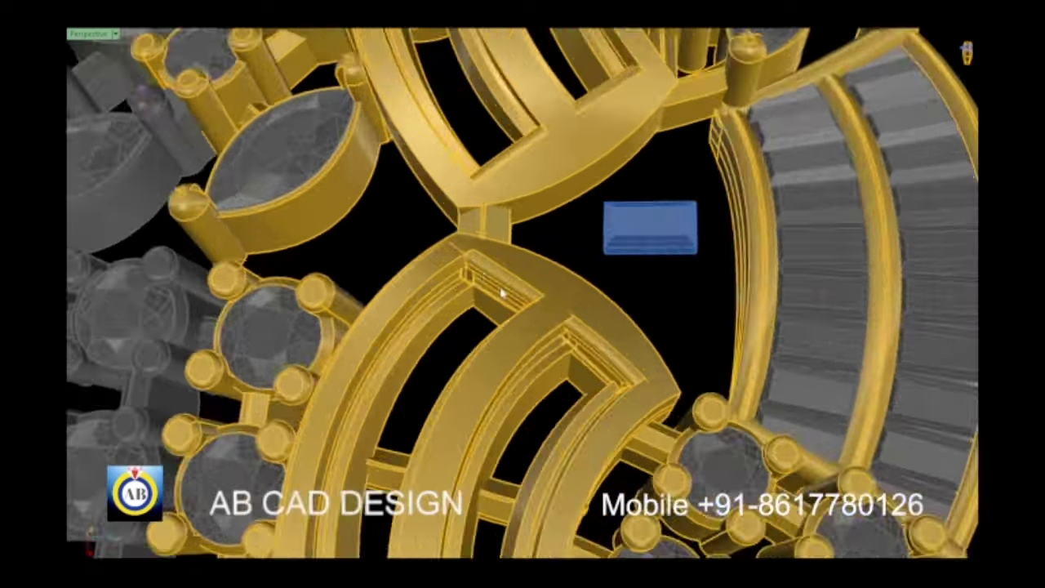
{"action": "mouse_move", "coordinate": [598, 267]}
{"action": "right_mouse_down"}
{"action": "mouse_move", "coordinate": [621, 326]}
{"action": "mouse_move", "coordinate": [464, 275]}
{"action": "right_mouse_up"}
{"action": "scroll", "coordinate": [620, 326], "scroll_direction": "down", "scroll_amount": 3}
{"action": "scroll", "coordinate": [630, 348], "scroll_direction": "up", "scroll_amount": 3}
{"action": "scroll", "coordinate": [493, 287], "scroll_direction": "up", "scroll_amount": 3}
{"action": "scroll", "coordinate": [493, 287], "scroll_direction": "down", "scroll_amount": 3}
{"action": "scroll", "coordinate": [493, 287], "scroll_direction": "up", "scroll_amount": 1}
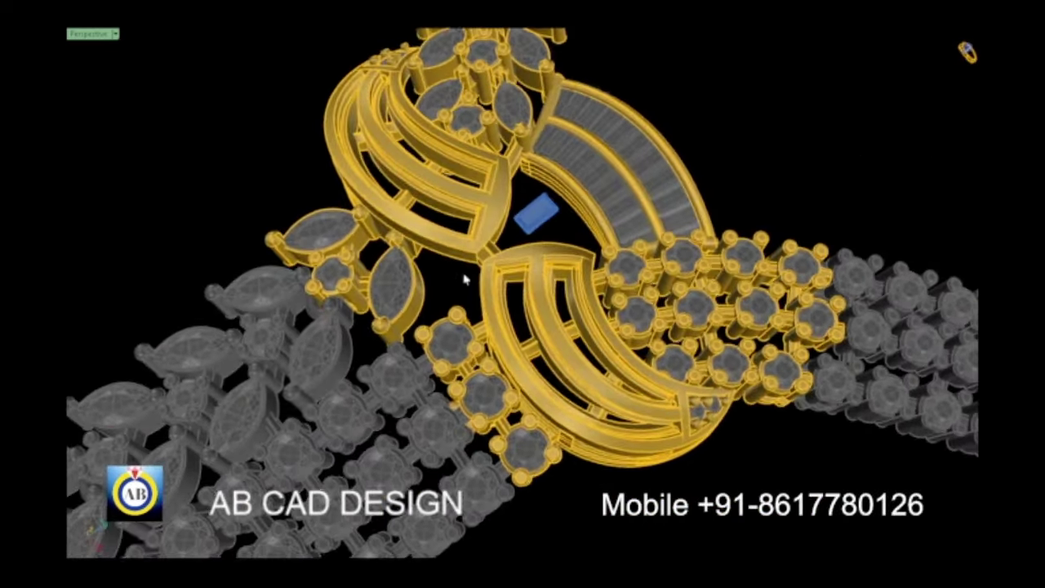
{"action": "scroll", "coordinate": [464, 275], "scroll_direction": "up", "scroll_amount": 3}
{"action": "scroll", "coordinate": [504, 335], "scroll_direction": "up", "scroll_amount": 2}
{"action": "right_click_drag", "start_coordinate": [504, 334], "coordinate": [537, 324]}
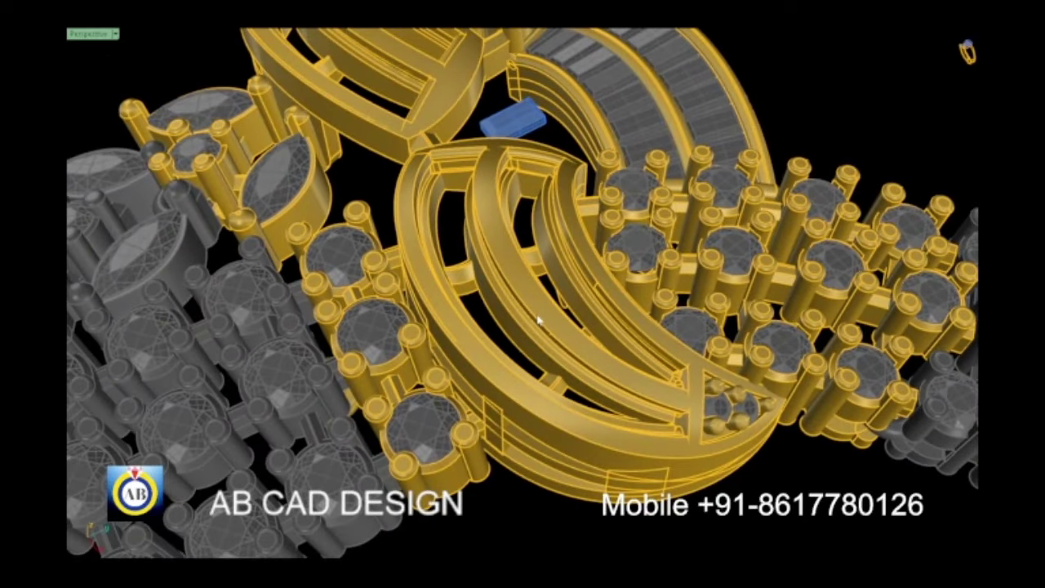
{"action": "scroll", "coordinate": [537, 321], "scroll_direction": "down", "scroll_amount": 5}
{"action": "scroll", "coordinate": [509, 322], "scroll_direction": "up", "scroll_amount": 3}
{"action": "scroll", "coordinate": [509, 321], "scroll_direction": "up", "scroll_amount": 2}
{"action": "scroll", "coordinate": [529, 310], "scroll_direction": "up", "scroll_amount": 3}
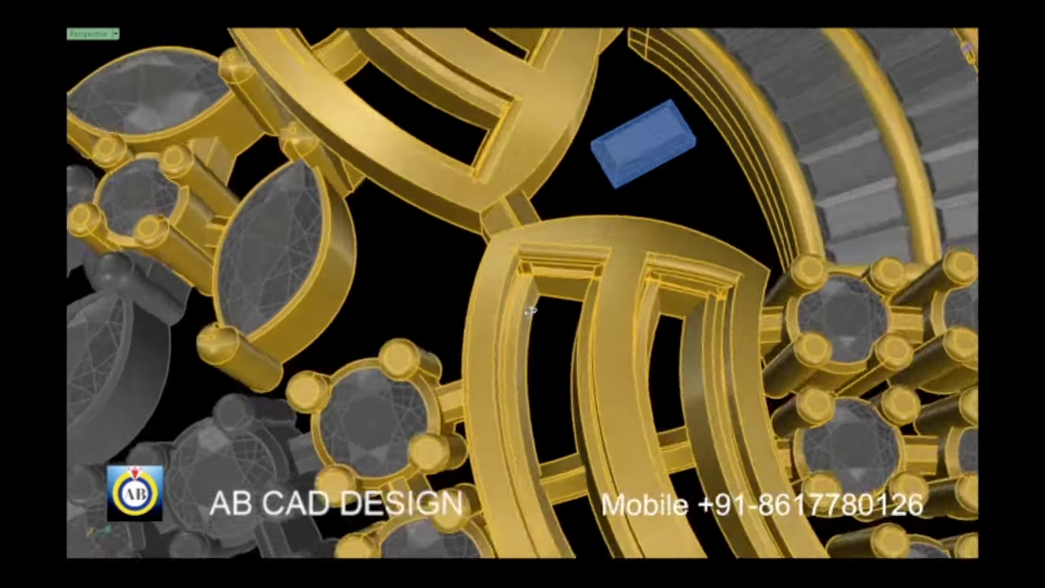
{"action": "scroll", "coordinate": [529, 311], "scroll_direction": "down", "scroll_amount": 4}
{"action": "scroll", "coordinate": [529, 310], "scroll_direction": "down", "scroll_amount": 2}
{"action": "right_click_drag", "start_coordinate": [529, 310], "coordinate": [529, 337]}
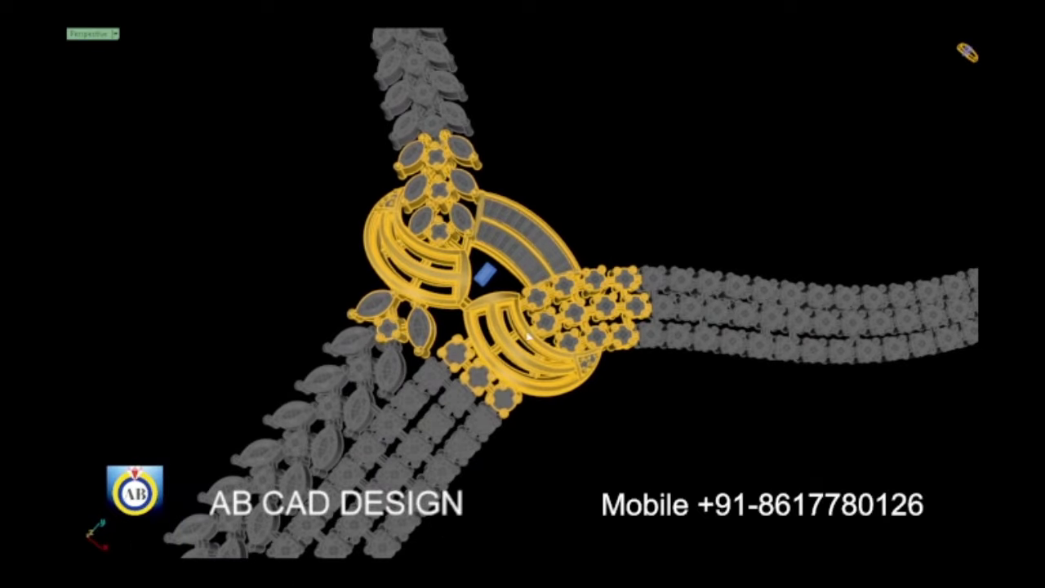
{"action": "scroll", "coordinate": [485, 347], "scroll_direction": "down", "scroll_amount": 3}
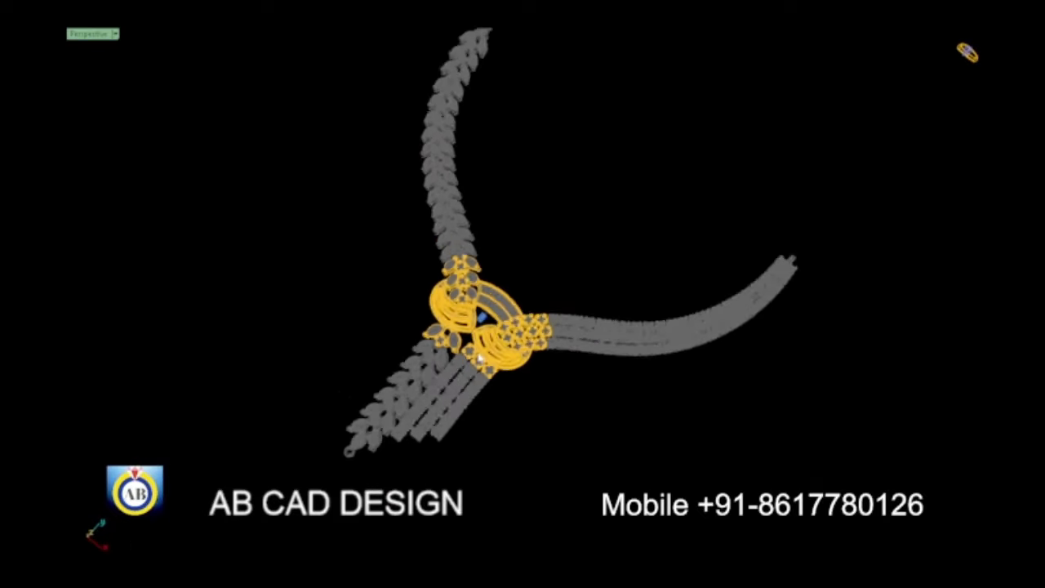
{"action": "scroll", "coordinate": [473, 347], "scroll_direction": "up", "scroll_amount": 3}
{"action": "scroll", "coordinate": [490, 351], "scroll_direction": "up", "scroll_amount": 3}
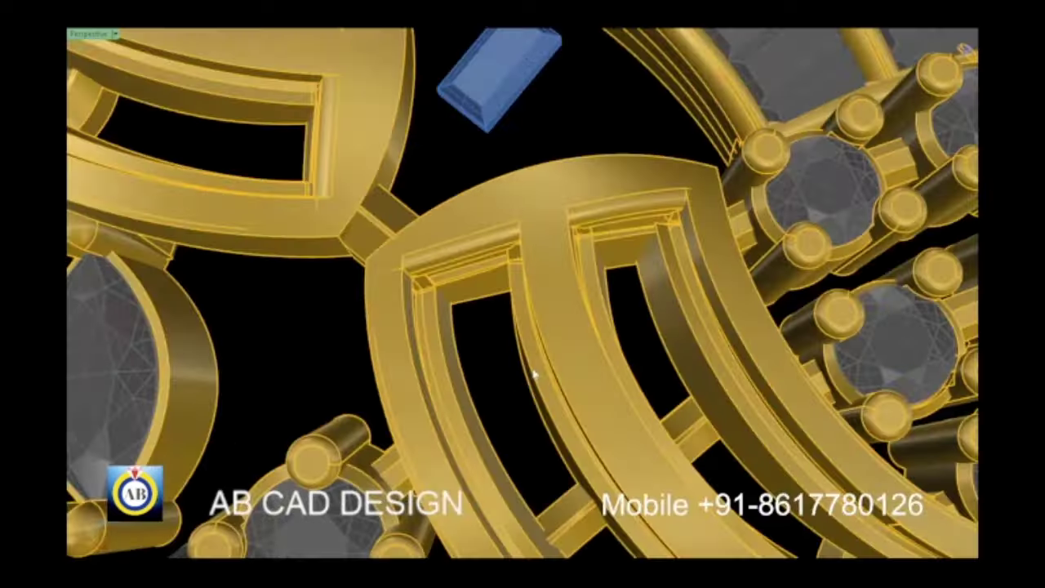
{"action": "scroll", "coordinate": [523, 368], "scroll_direction": "up", "scroll_amount": 2}
{"action": "scroll", "coordinate": [498, 369], "scroll_direction": "down", "scroll_amount": 1}
Step: Shift and orbit the view toward the gold arcs to close in on the blue stone
{"action": "right_click_drag", "start_coordinate": [507, 372], "coordinate": [434, 352]}
{"action": "scroll", "coordinate": [433, 352], "scroll_direction": "up", "scroll_amount": 3}
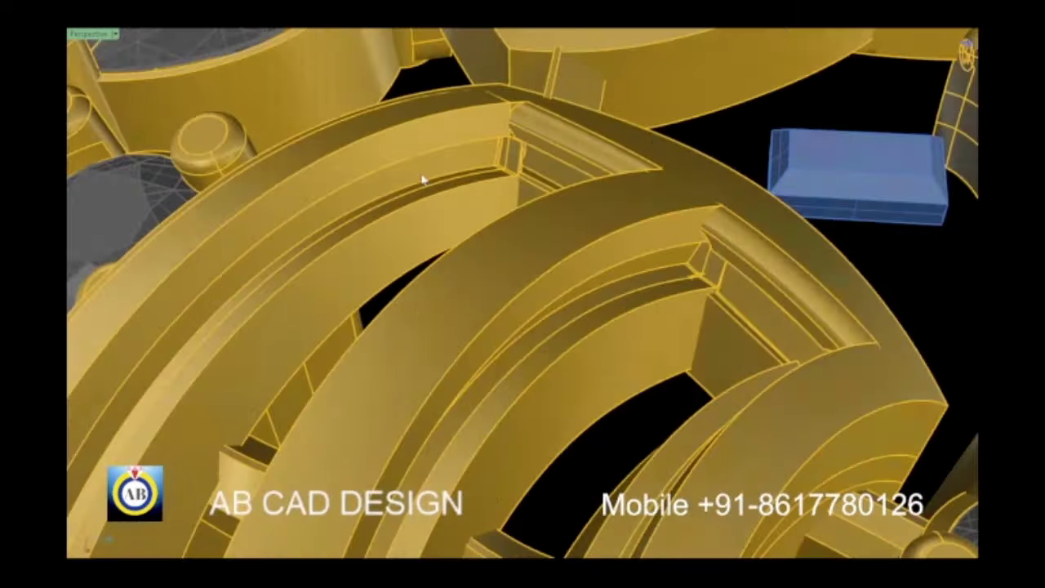
{"action": "scroll", "coordinate": [585, 373], "scroll_direction": "up", "scroll_amount": 2}
{"action": "scroll", "coordinate": [525, 314], "scroll_direction": "up", "scroll_amount": 2}
{"action": "scroll", "coordinate": [525, 314], "scroll_direction": "up", "scroll_amount": 3}
{"action": "scroll", "coordinate": [516, 233], "scroll_direction": "down", "scroll_amount": 1}
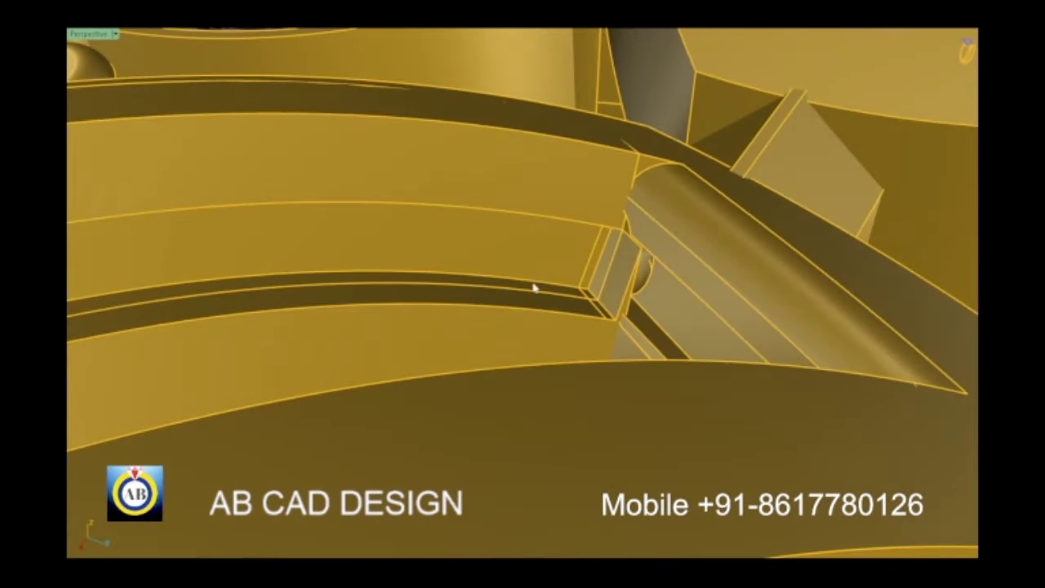
{"action": "scroll", "coordinate": [531, 277], "scroll_direction": "down", "scroll_amount": 5}
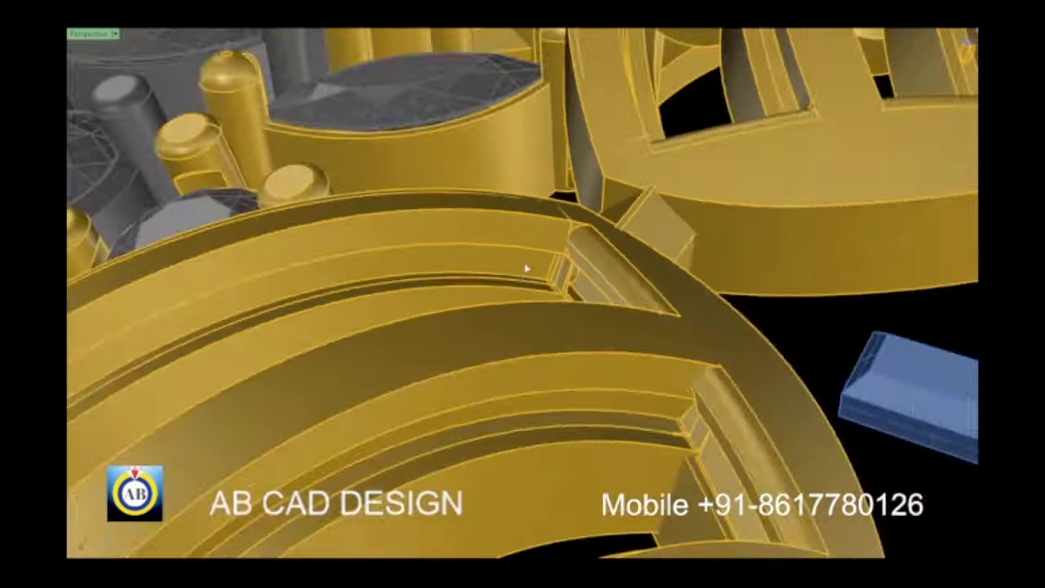
{"action": "scroll", "coordinate": [527, 270], "scroll_direction": "up", "scroll_amount": 5}
{"action": "right_click_drag", "start_coordinate": [575, 274], "coordinate": [623, 254]}
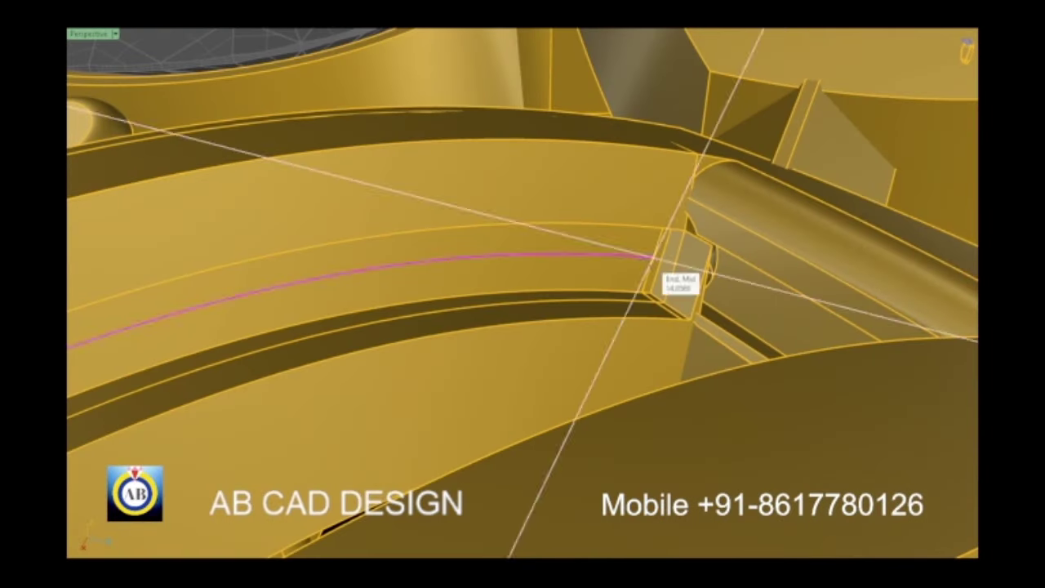
{"action": "scroll", "coordinate": [544, 261], "scroll_direction": "down", "scroll_amount": 3}
{"action": "scroll", "coordinate": [497, 329], "scroll_direction": "down", "scroll_amount": 3}
{"action": "scroll", "coordinate": [518, 320], "scroll_direction": "down", "scroll_amount": 2}
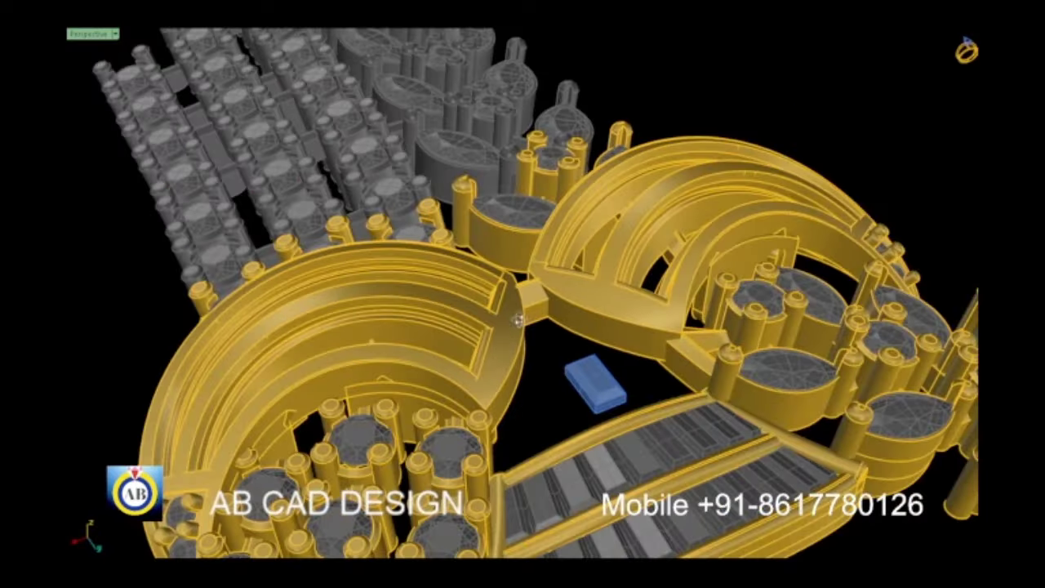
{"action": "scroll", "coordinate": [518, 320], "scroll_direction": "up", "scroll_amount": 1}
{"action": "mouse_move", "coordinate": [578, 391]}
{"action": "right_mouse_down"}
{"action": "mouse_move", "coordinate": [574, 402]}
{"action": "mouse_move", "coordinate": [636, 384]}
{"action": "right_mouse_up"}
{"action": "scroll", "coordinate": [685, 387], "scroll_direction": "up", "scroll_amount": 3}
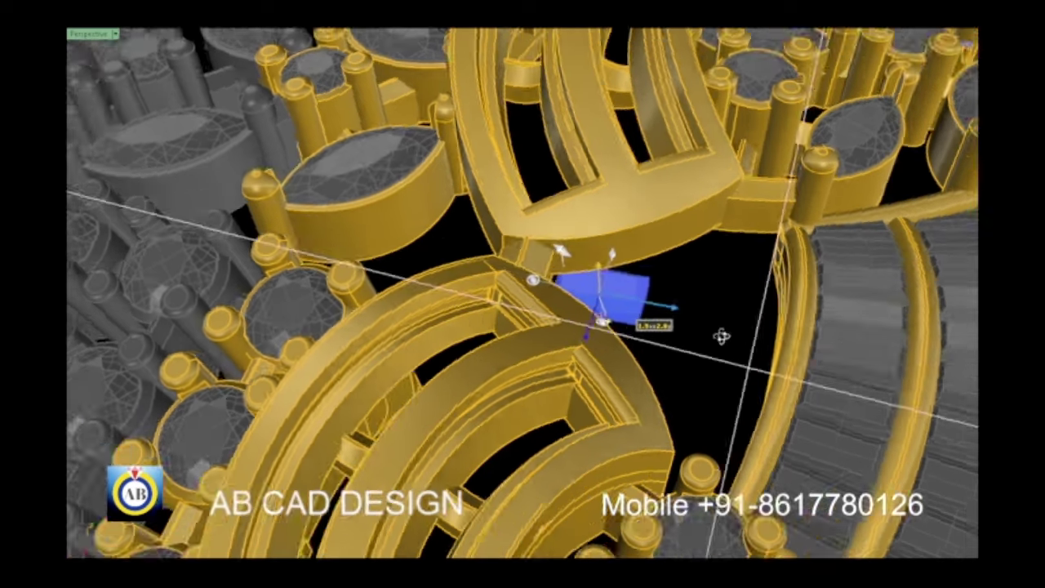
{"action": "right_click_drag", "start_coordinate": [720, 334], "coordinate": [591, 311]}
{"action": "scroll", "coordinate": [591, 311], "scroll_direction": "up", "scroll_amount": 3}
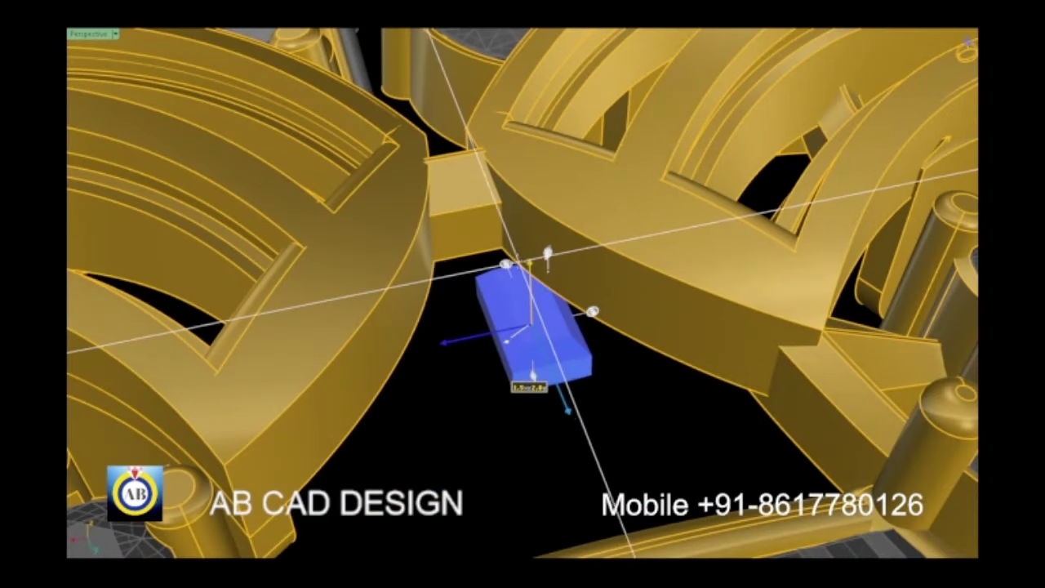
{"action": "mouse_move", "coordinate": [529, 261]}
{"action": "right_mouse_down"}
{"action": "mouse_move", "coordinate": [517, 145]}
{"action": "mouse_move", "coordinate": [525, 268]}
{"action": "right_mouse_up"}
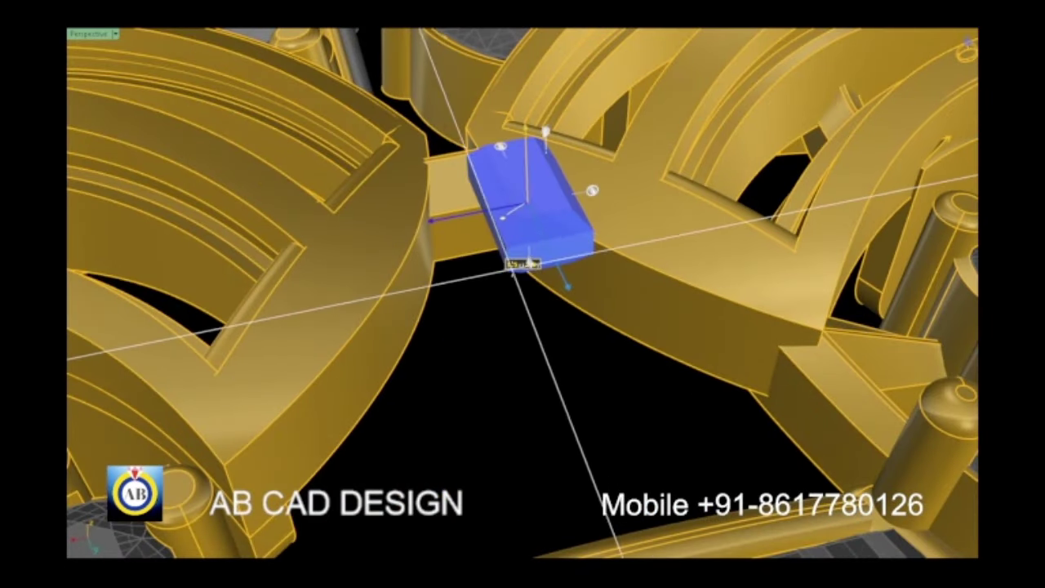
{"action": "scroll", "coordinate": [454, 250], "scroll_direction": "up", "scroll_amount": 5}
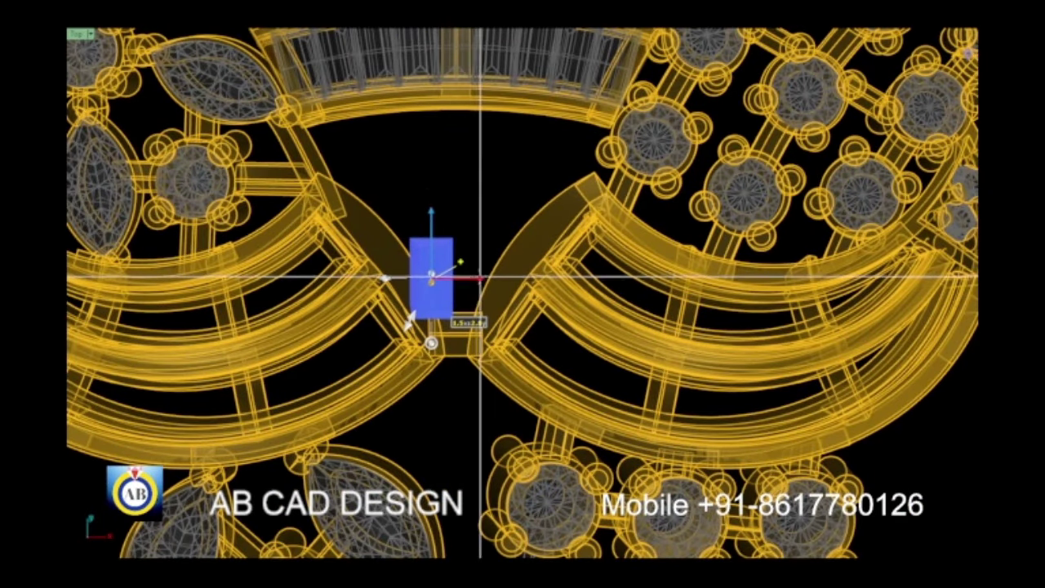
{"action": "scroll", "coordinate": [450, 300], "scroll_direction": "up", "scroll_amount": 3}
Step: Rotate the stone about -44° and move it onto the right-hand rail arc
{"action": "left_click_drag", "start_coordinate": [439, 351], "coordinate": [364, 338]}
{"action": "mouse_move", "coordinate": [364, 281]}
{"action": "left_mouse_down"}
{"action": "mouse_move", "coordinate": [618, 413]}
{"action": "mouse_move", "coordinate": [716, 421]}
{"action": "left_mouse_up"}
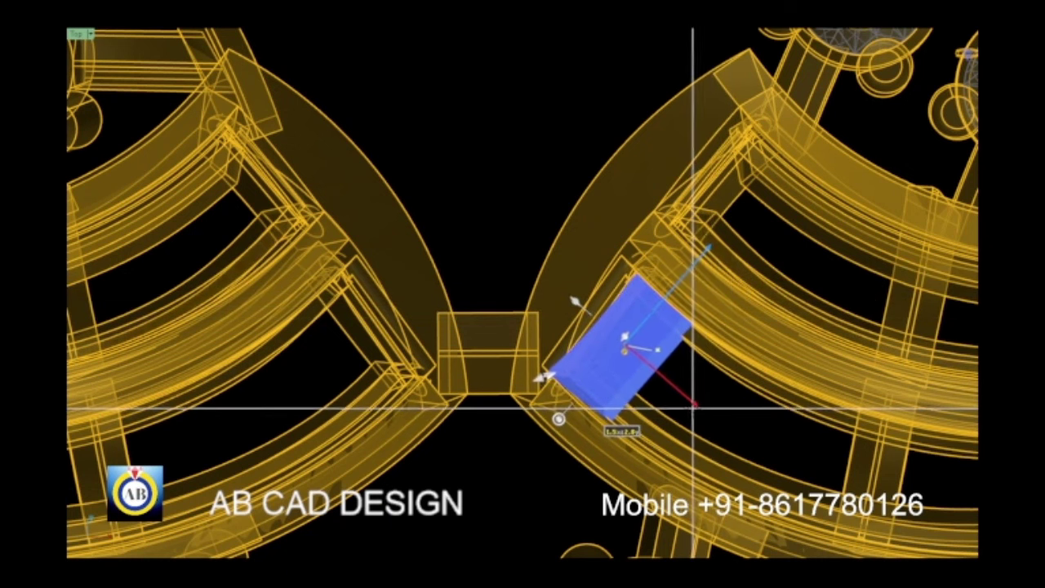
{"action": "scroll", "coordinate": [595, 408], "scroll_direction": "up", "scroll_amount": 3}
{"action": "left_click_drag", "start_coordinate": [544, 411], "coordinate": [551, 434]}
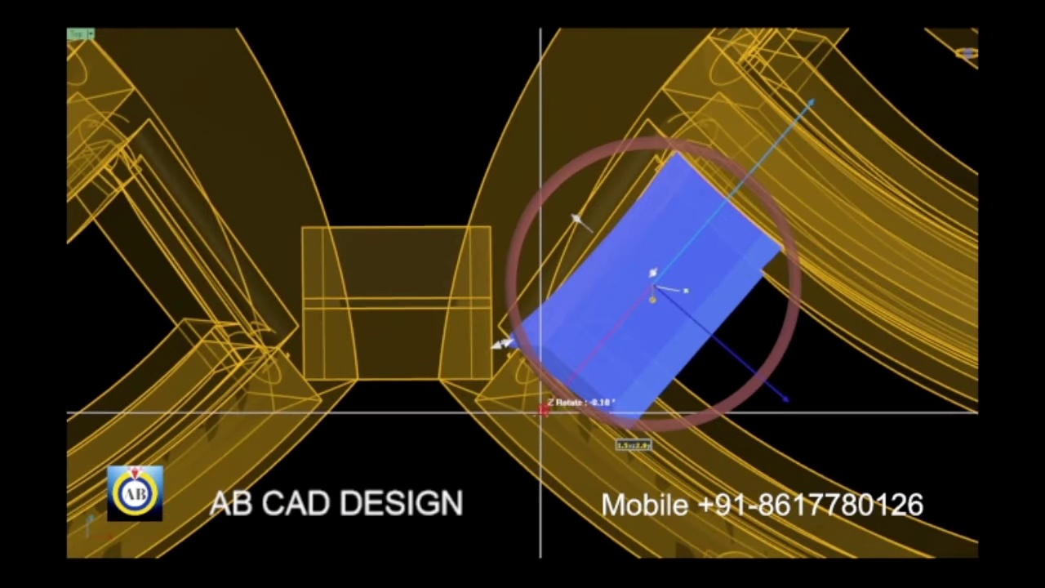
Step: Orbit to check the stone in 3D and tilt it about its Y axis
{"action": "scroll", "coordinate": [644, 422], "scroll_direction": "down", "scroll_amount": 1}
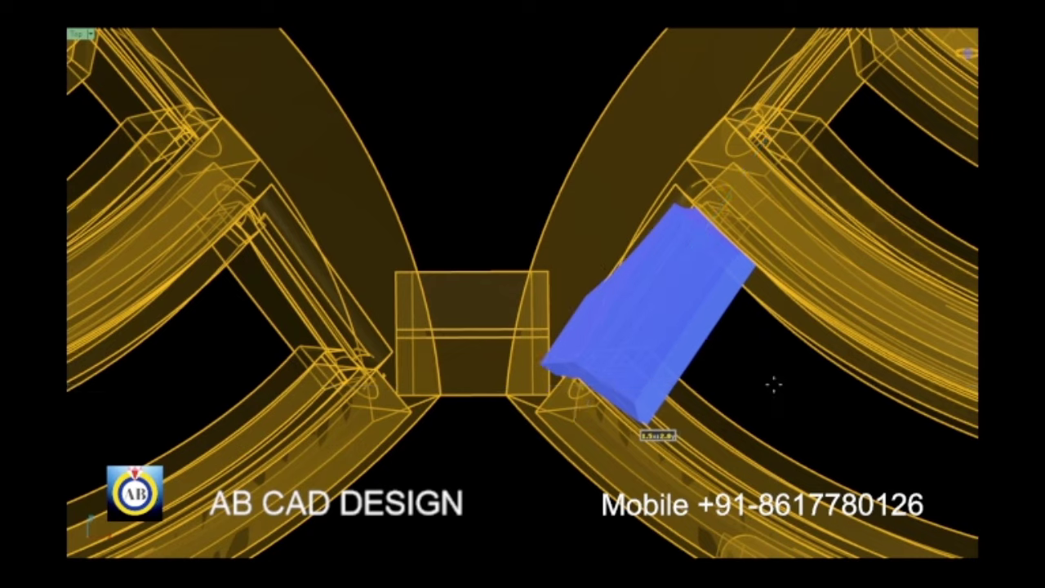
{"action": "scroll", "coordinate": [592, 388], "scroll_direction": "up", "scroll_amount": 2}
{"action": "scroll", "coordinate": [592, 388], "scroll_direction": "down", "scroll_amount": 1}
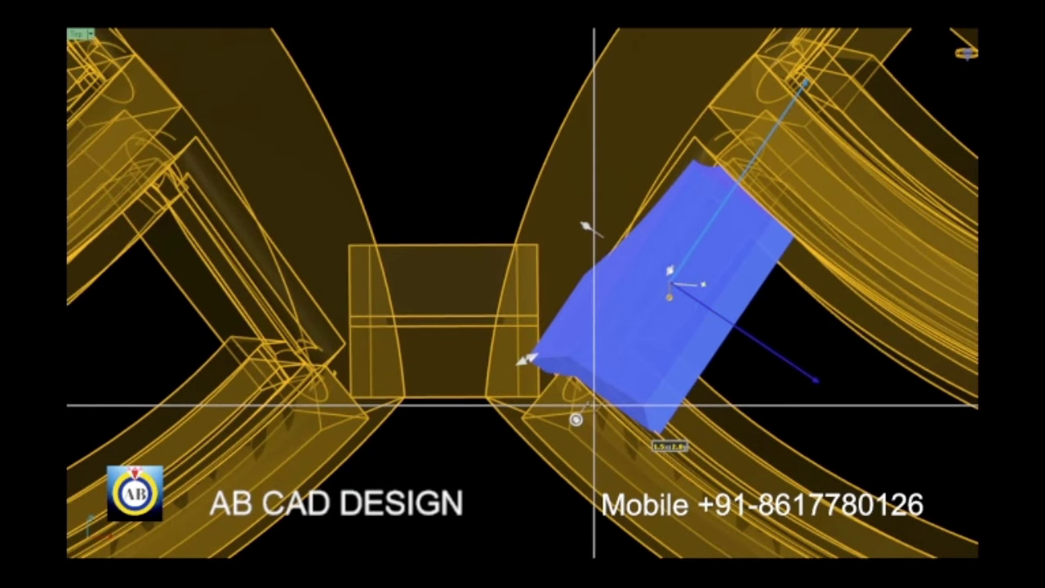
{"action": "mouse_move", "coordinate": [594, 404]}
{"action": "right_mouse_down"}
{"action": "mouse_move", "coordinate": [540, 301]}
{"action": "mouse_move", "coordinate": [578, 234]}
{"action": "right_mouse_up"}
{"action": "left_click_drag", "start_coordinate": [578, 234], "coordinate": [565, 284]}
{"action": "mouse_move", "coordinate": [565, 282]}
{"action": "right_mouse_down"}
{"action": "mouse_move", "coordinate": [562, 310]}
{"action": "mouse_move", "coordinate": [572, 304]}
{"action": "right_mouse_up"}
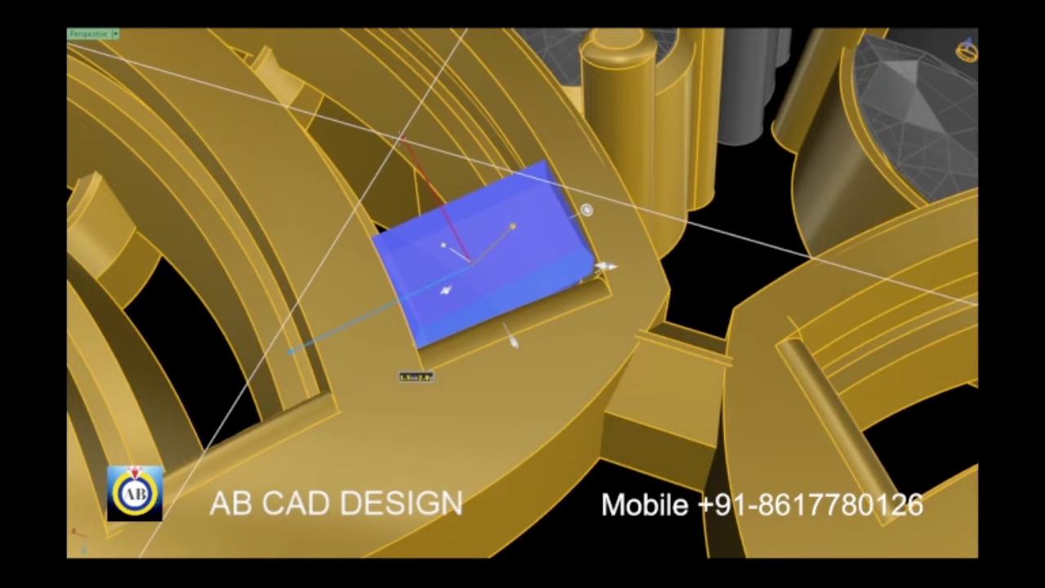
Step: Tilt the baguette with the gumball Y ring into the rail channel, orbiting to verify the fit
{"action": "mouse_move", "coordinate": [512, 341]}
{"action": "right_mouse_down"}
{"action": "mouse_move", "coordinate": [516, 279]}
{"action": "mouse_move", "coordinate": [585, 279]}
{"action": "right_mouse_up"}
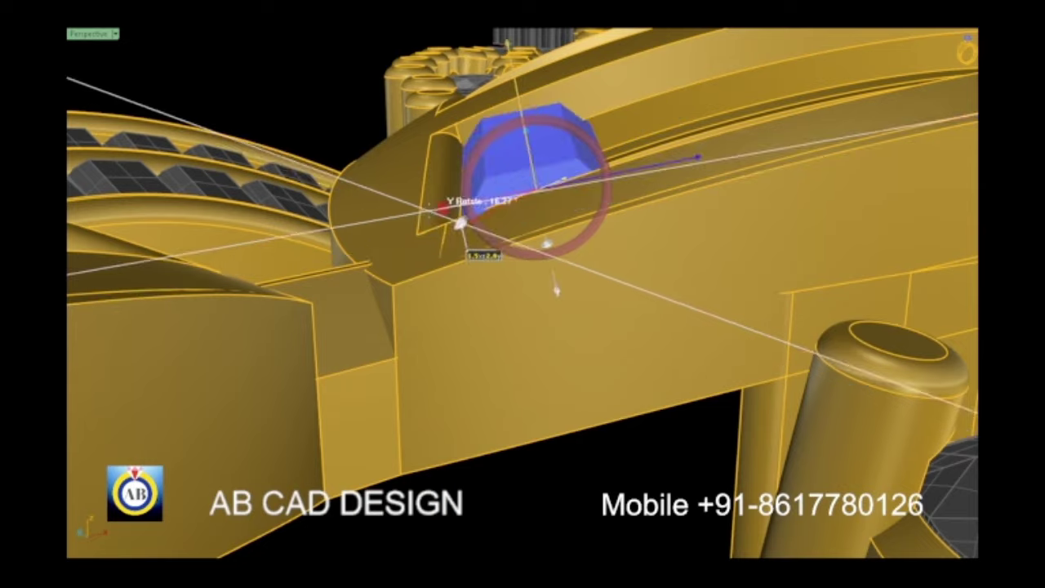
{"action": "mouse_move", "coordinate": [427, 235]}
{"action": "right_mouse_down"}
{"action": "mouse_move", "coordinate": [432, 296]}
{"action": "mouse_move", "coordinate": [350, 198]}
{"action": "mouse_move", "coordinate": [327, 195]}
{"action": "mouse_move", "coordinate": [427, 233]}
{"action": "mouse_move", "coordinate": [501, 368]}
{"action": "mouse_move", "coordinate": [536, 345]}
{"action": "mouse_move", "coordinate": [529, 359]}
{"action": "right_mouse_up"}
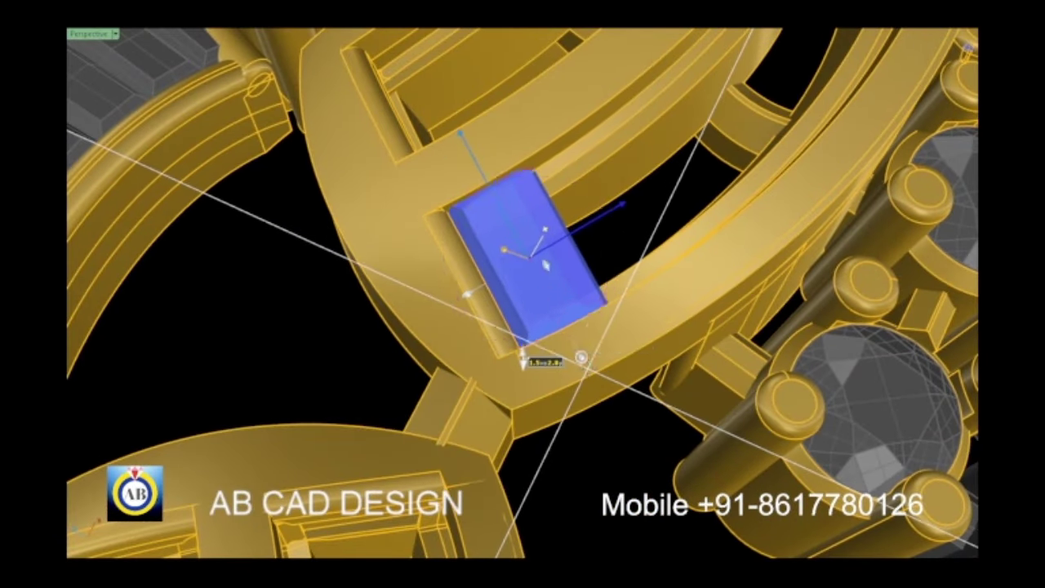
{"action": "scroll", "coordinate": [522, 360], "scroll_direction": "down", "scroll_amount": 3}
{"action": "mouse_move", "coordinate": [523, 359]}
{"action": "right_mouse_down"}
{"action": "mouse_move", "coordinate": [473, 397]}
{"action": "mouse_move", "coordinate": [509, 340]}
{"action": "mouse_move", "coordinate": [568, 342]}
{"action": "right_mouse_up"}
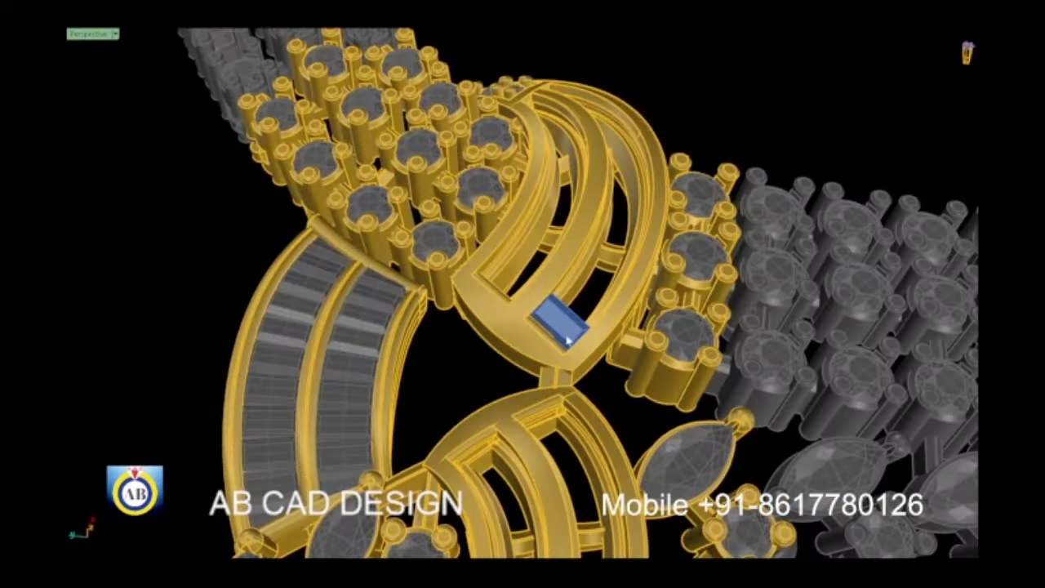
{"action": "scroll", "coordinate": [569, 342], "scroll_direction": "up", "scroll_amount": 3}
{"action": "mouse_move", "coordinate": [548, 303]}
{"action": "right_mouse_down"}
{"action": "mouse_move", "coordinate": [571, 310]}
{"action": "mouse_move", "coordinate": [589, 373]}
{"action": "mouse_move", "coordinate": [359, 386]}
{"action": "right_mouse_up"}
{"action": "scroll", "coordinate": [572, 310], "scroll_direction": "down", "scroll_amount": 5}
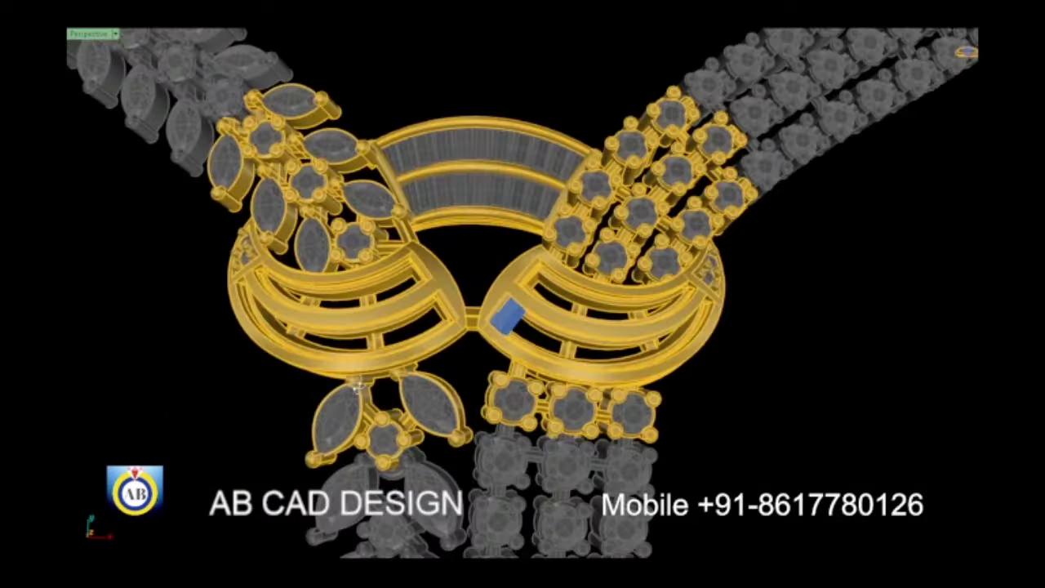
{"action": "scroll", "coordinate": [478, 345], "scroll_direction": "up", "scroll_amount": 3}
{"action": "mouse_move", "coordinate": [478, 345]}
{"action": "right_mouse_down"}
{"action": "mouse_move", "coordinate": [608, 292]}
{"action": "mouse_move", "coordinate": [547, 237]}
{"action": "right_mouse_up"}
{"action": "scroll", "coordinate": [609, 292], "scroll_direction": "up", "scroll_amount": 2}
{"action": "scroll", "coordinate": [609, 292], "scroll_direction": "down", "scroll_amount": 5}
{"action": "scroll", "coordinate": [572, 302], "scroll_direction": "up", "scroll_amount": 5}
{"action": "scroll", "coordinate": [535, 231], "scroll_direction": "up", "scroll_amount": 2}
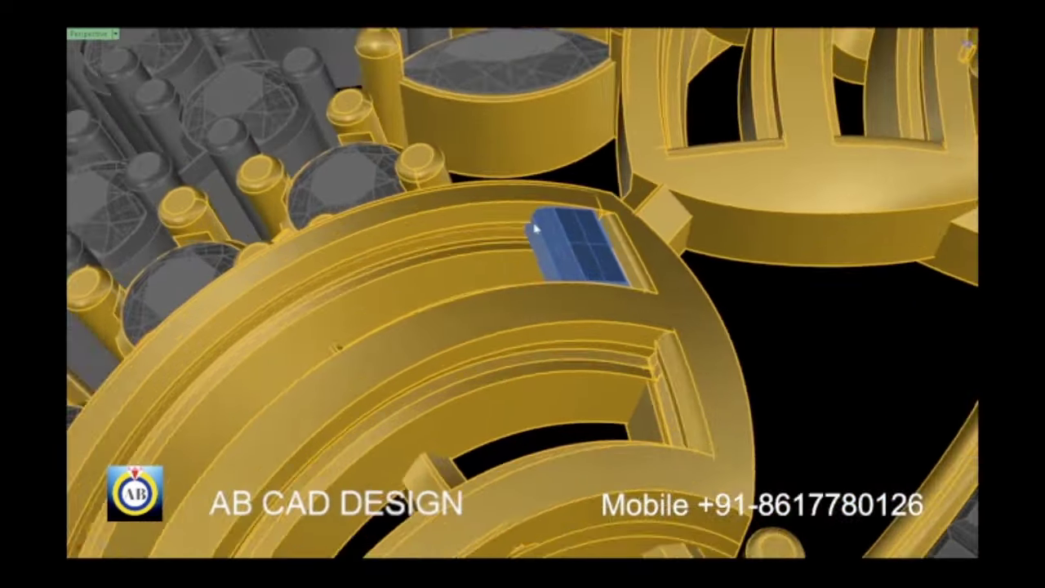
{"action": "scroll", "coordinate": [535, 230], "scroll_direction": "up", "scroll_amount": 2}
Step: Select the baguette stone and pick the rail curve to array it along
{"action": "scroll", "coordinate": [536, 236], "scroll_direction": "down", "scroll_amount": 2}
{"action": "left_click", "coordinate": [537, 251]}
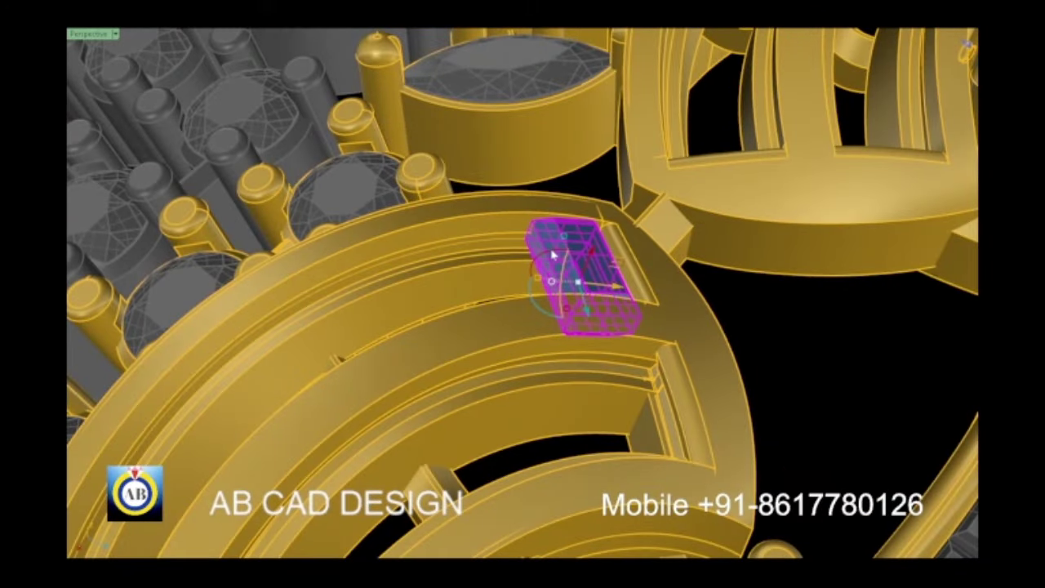
{"action": "scroll", "coordinate": [552, 255], "scroll_direction": "down", "scroll_amount": 3}
{"action": "scroll", "coordinate": [543, 245], "scroll_direction": "up", "scroll_amount": 4}
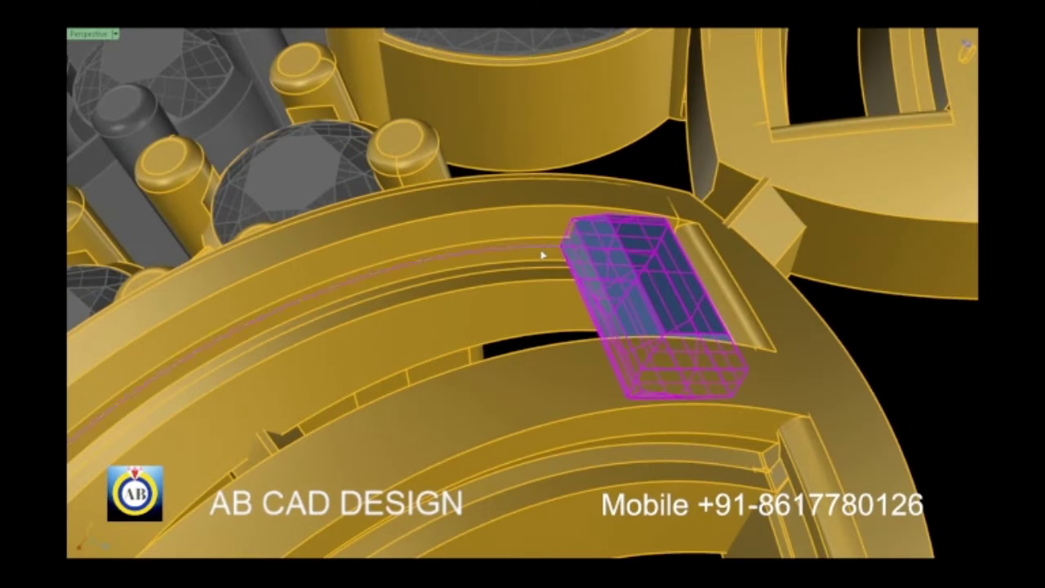
{"action": "left_click", "coordinate": [541, 255]}
Step: Preview the Freeform array and confirm the row of blue baguettes around the rail's arc
{"action": "scroll", "coordinate": [531, 290], "scroll_direction": "down", "scroll_amount": 2}
{"action": "scroll", "coordinate": [539, 318], "scroll_direction": "down", "scroll_amount": 3}
{"action": "scroll", "coordinate": [551, 349], "scroll_direction": "down", "scroll_amount": 2}
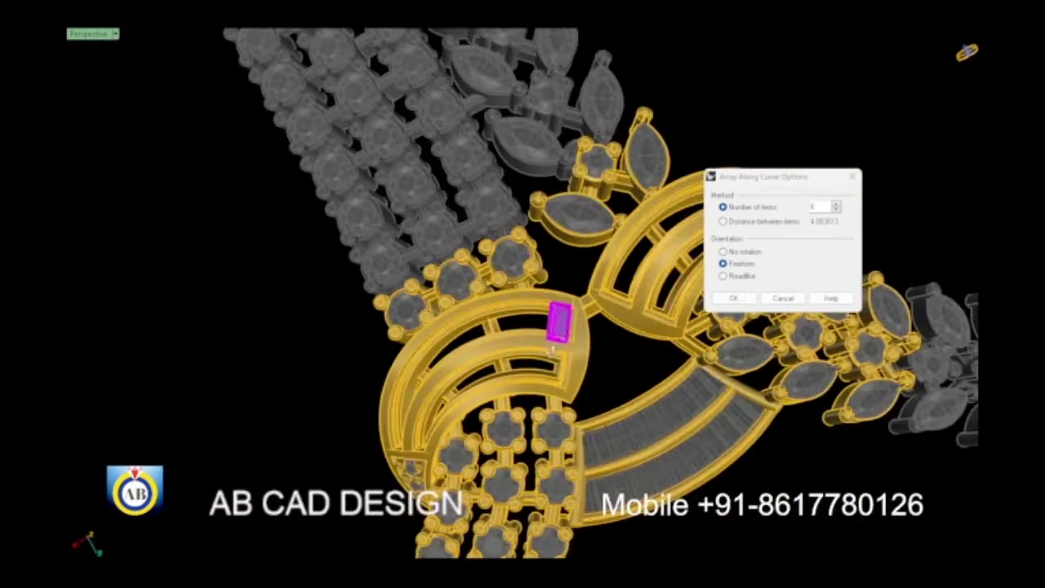
{"action": "scroll", "coordinate": [550, 349], "scroll_direction": "up", "scroll_amount": 1}
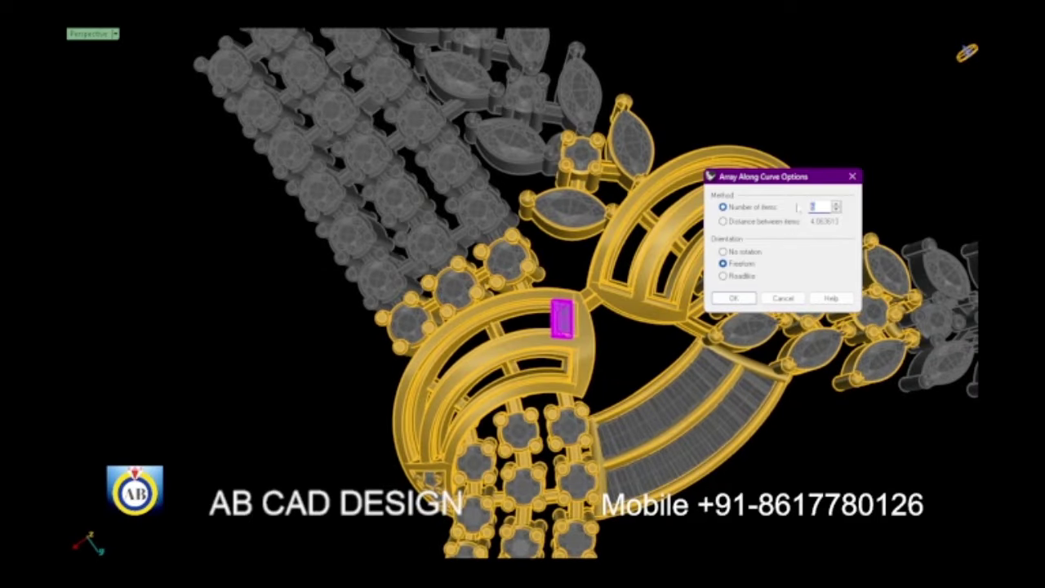
{"action": "scroll", "coordinate": [561, 318], "scroll_direction": "up", "scroll_amount": 2}
{"action": "mouse_move", "coordinate": [571, 326]}
{"action": "right_mouse_down"}
{"action": "mouse_move", "coordinate": [627, 356]}
{"action": "mouse_move", "coordinate": [533, 378]}
{"action": "right_mouse_up"}
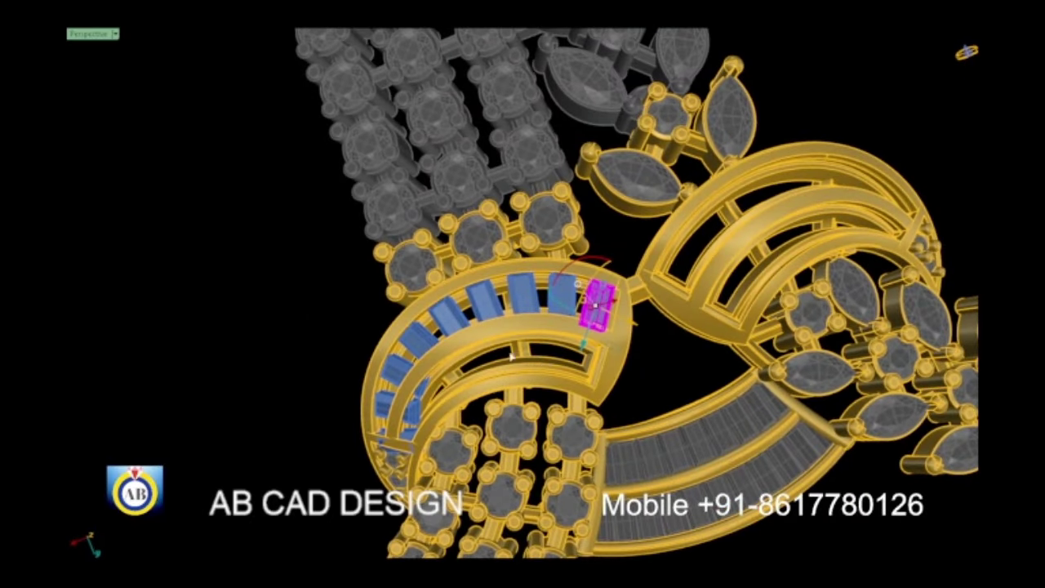
{"action": "scroll", "coordinate": [511, 357], "scroll_direction": "up", "scroll_amount": 2}
{"action": "scroll", "coordinate": [522, 310], "scroll_direction": "up", "scroll_amount": 3}
{"action": "scroll", "coordinate": [531, 255], "scroll_direction": "up", "scroll_amount": 2}
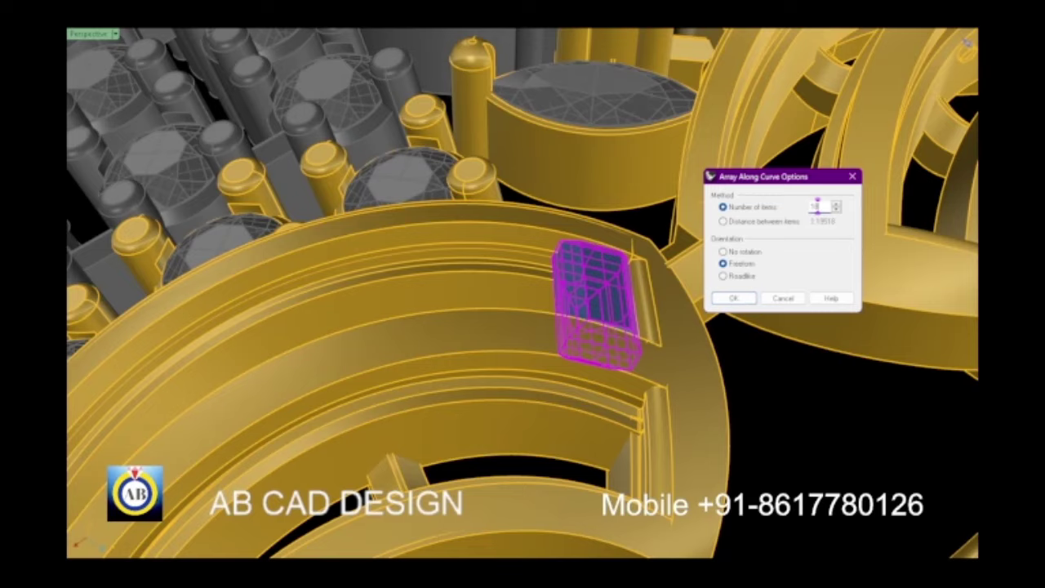
{"action": "key", "text": "Return"}
{"action": "scroll", "coordinate": [522, 310], "scroll_direction": "down", "scroll_amount": 3}
Step: Rotate the row's end baguette about 6° around Z to follow the rail
{"action": "scroll", "coordinate": [497, 394], "scroll_direction": "up", "scroll_amount": 2}
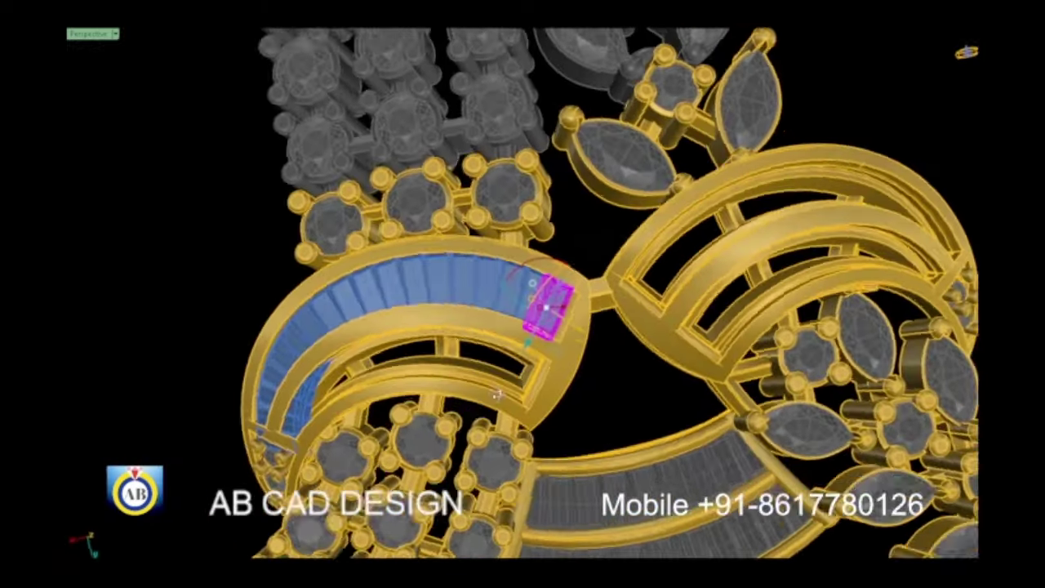
{"action": "mouse_move", "coordinate": [497, 394]}
{"action": "right_mouse_down"}
{"action": "mouse_move", "coordinate": [629, 369]}
{"action": "mouse_move", "coordinate": [715, 425]}
{"action": "mouse_move", "coordinate": [474, 375]}
{"action": "mouse_move", "coordinate": [576, 372]}
{"action": "mouse_move", "coordinate": [506, 345]}
{"action": "mouse_move", "coordinate": [584, 325]}
{"action": "mouse_move", "coordinate": [469, 231]}
{"action": "mouse_move", "coordinate": [650, 333]}
{"action": "mouse_move", "coordinate": [555, 345]}
{"action": "mouse_move", "coordinate": [594, 381]}
{"action": "right_mouse_up"}
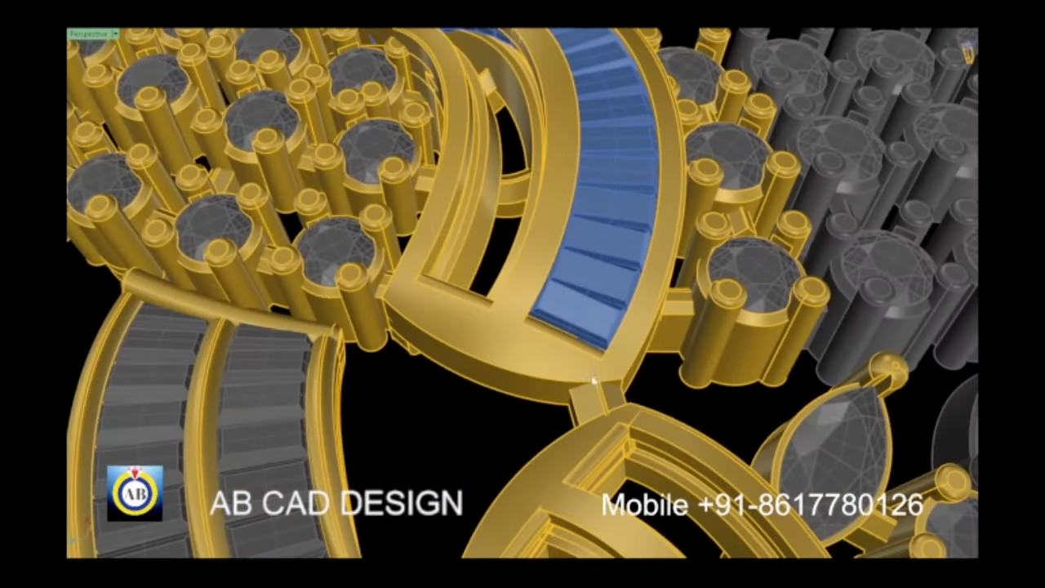
{"action": "left_click", "coordinate": [575, 330]}
{"action": "scroll", "coordinate": [575, 330], "scroll_direction": "up", "scroll_amount": 2}
{"action": "scroll", "coordinate": [560, 330], "scroll_direction": "up", "scroll_amount": 2}
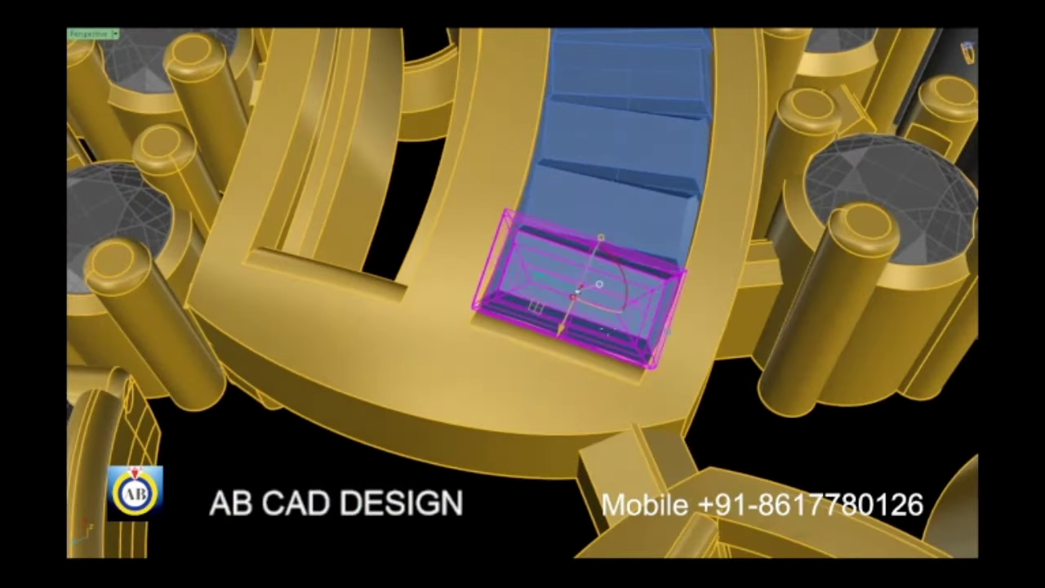
{"action": "left_click_drag", "start_coordinate": [624, 282], "coordinate": [684, 378]}
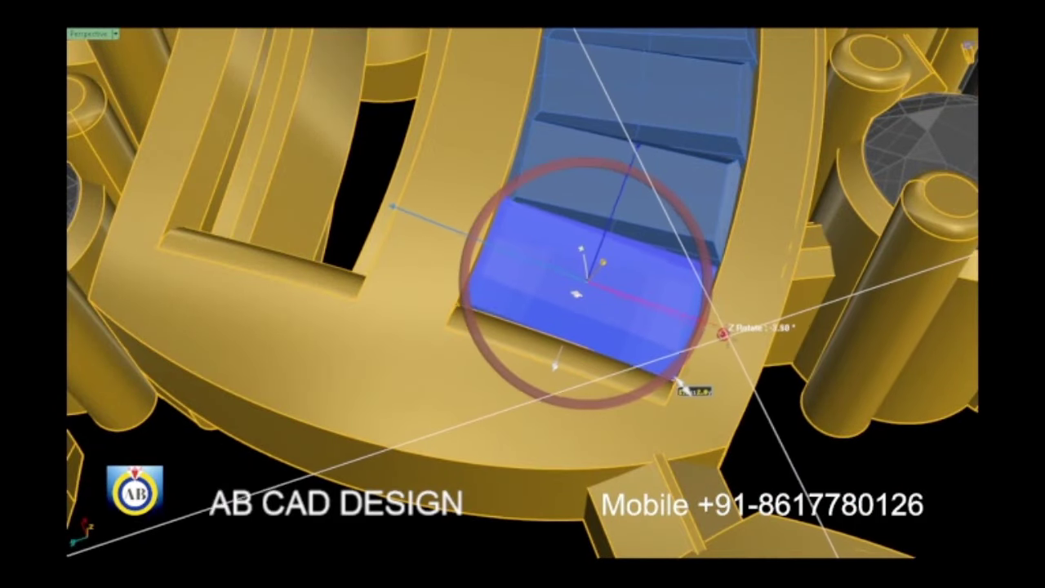
Step: Move the end baguette into place at the rail's end
{"action": "scroll", "coordinate": [555, 364], "scroll_direction": "down", "scroll_amount": 5}
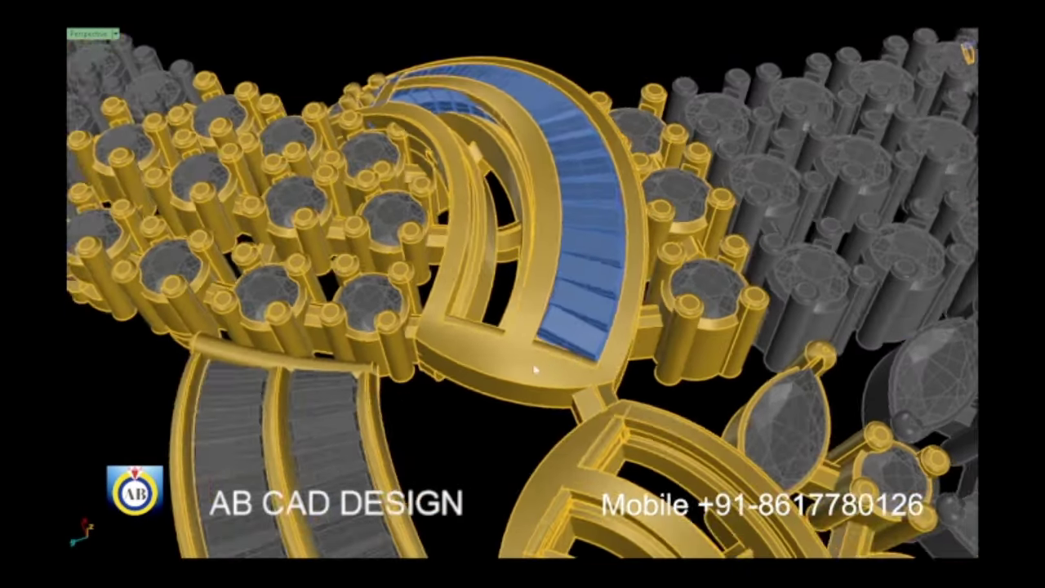
{"action": "scroll", "coordinate": [564, 392], "scroll_direction": "up", "scroll_amount": 3}
{"action": "scroll", "coordinate": [596, 359], "scroll_direction": "up", "scroll_amount": 3}
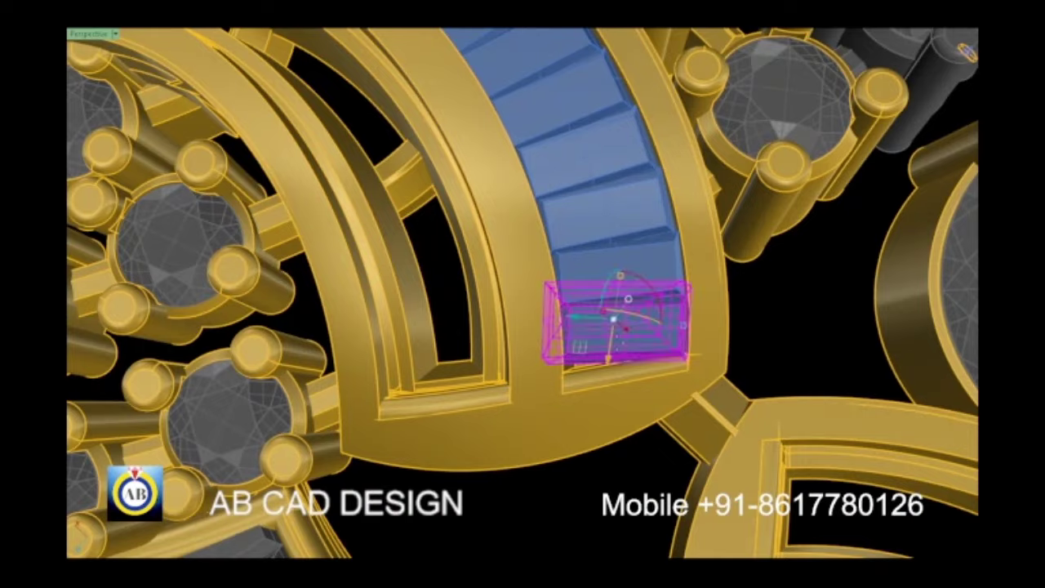
{"action": "scroll", "coordinate": [688, 356], "scroll_direction": "up", "scroll_amount": 3}
{"action": "left_click_drag", "start_coordinate": [688, 355], "coordinate": [731, 375]}
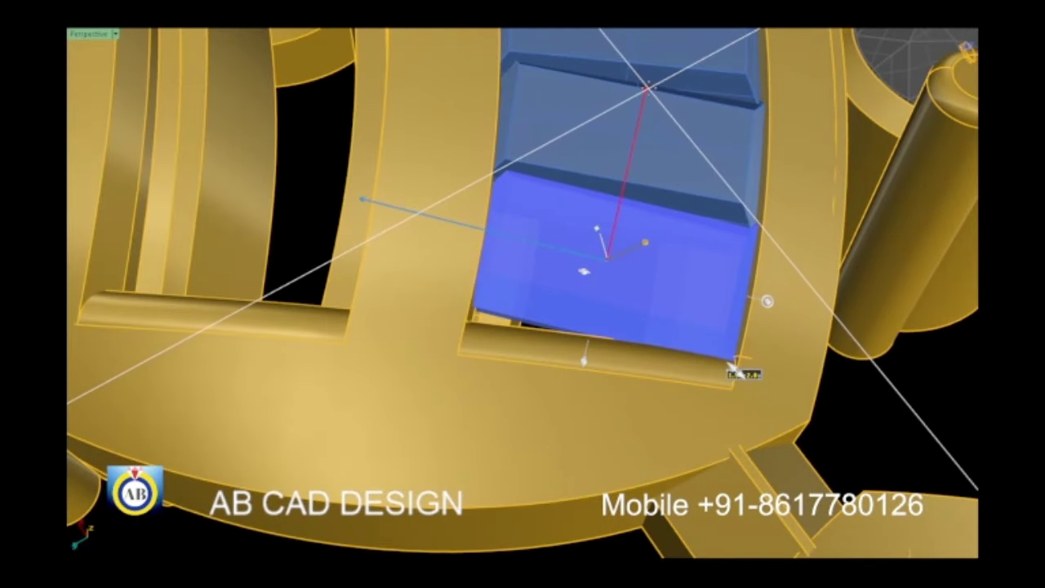
{"action": "scroll", "coordinate": [622, 191], "scroll_direction": "down", "scroll_amount": 5}
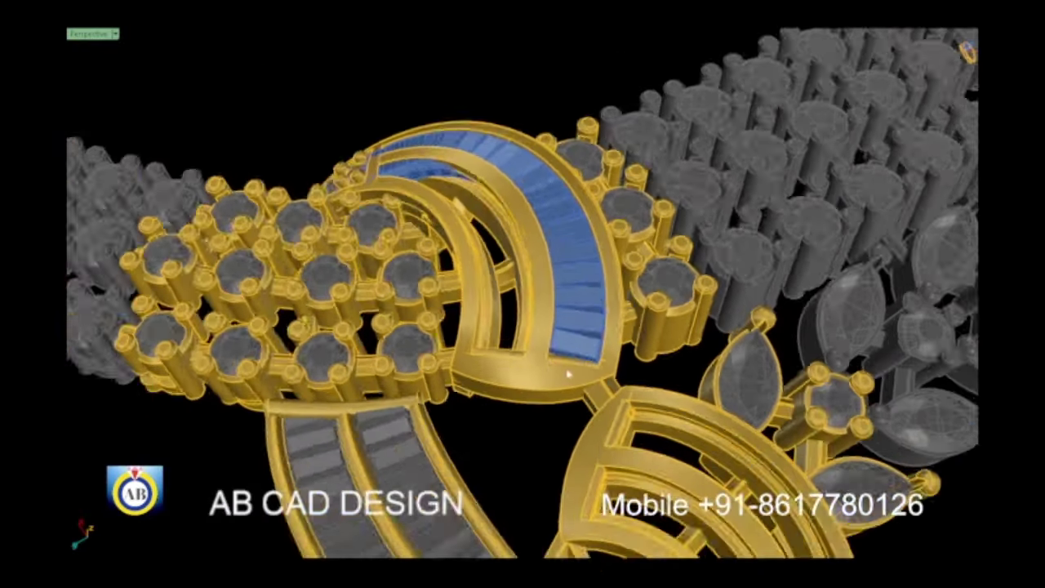
{"action": "mouse_move", "coordinate": [623, 191]}
{"action": "right_mouse_down"}
{"action": "mouse_move", "coordinate": [563, 286]}
{"action": "mouse_move", "coordinate": [525, 443]}
{"action": "right_mouse_up"}
{"action": "scroll", "coordinate": [563, 285], "scroll_direction": "up", "scroll_amount": 5}
{"action": "scroll", "coordinate": [525, 443], "scroll_direction": "up", "scroll_amount": 5}
{"action": "scroll", "coordinate": [482, 397], "scroll_direction": "up", "scroll_amount": 3}
{"action": "scroll", "coordinate": [481, 398], "scroll_direction": "down", "scroll_amount": 3}
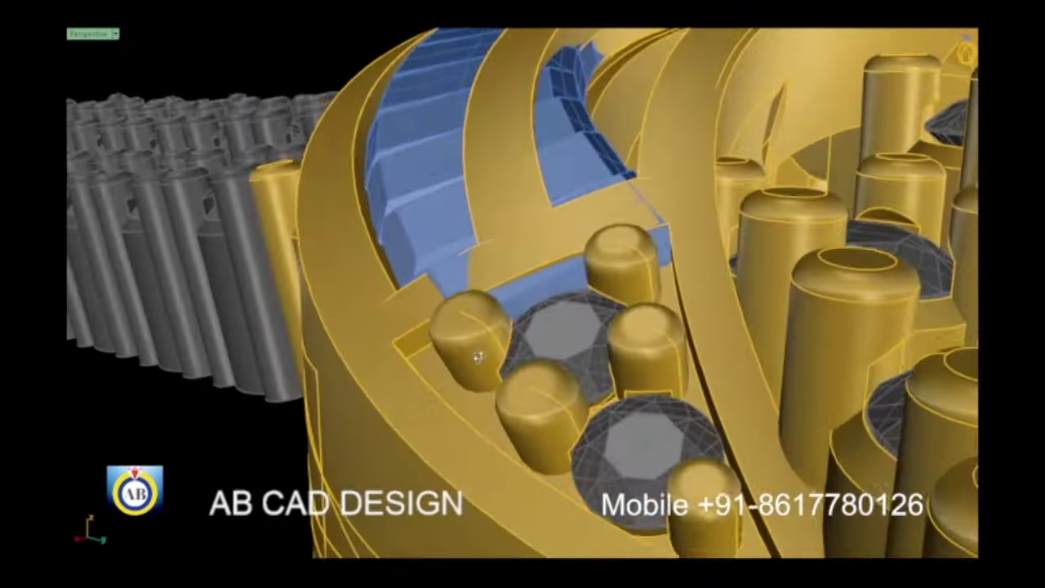
{"action": "right_click_drag", "start_coordinate": [481, 397], "coordinate": [546, 416]}
{"action": "scroll", "coordinate": [507, 411], "scroll_direction": "up", "scroll_amount": 3}
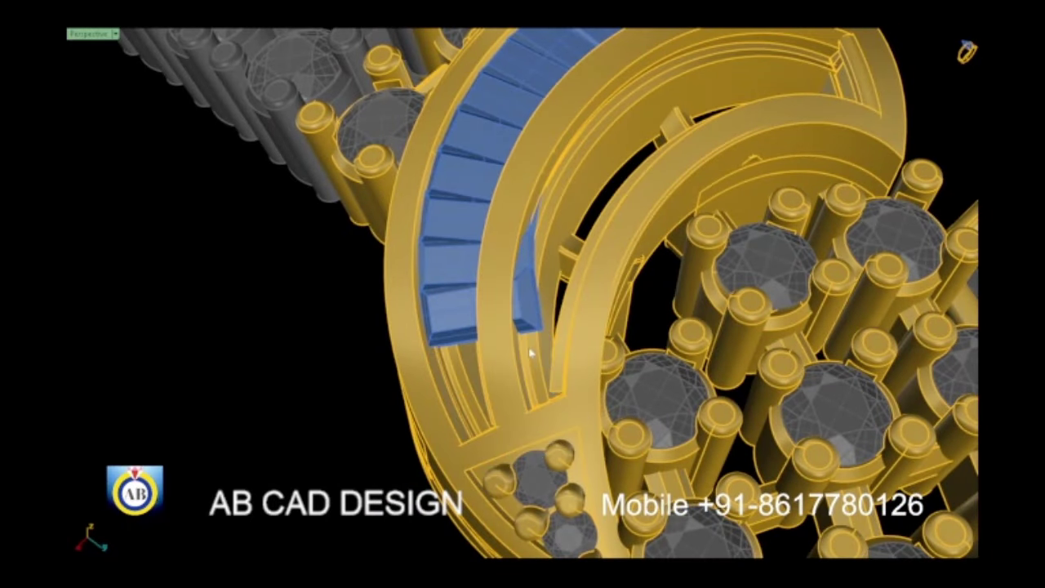
{"action": "right_click_drag", "start_coordinate": [531, 352], "coordinate": [540, 340]}
{"action": "scroll", "coordinate": [540, 340], "scroll_direction": "up", "scroll_amount": 2}
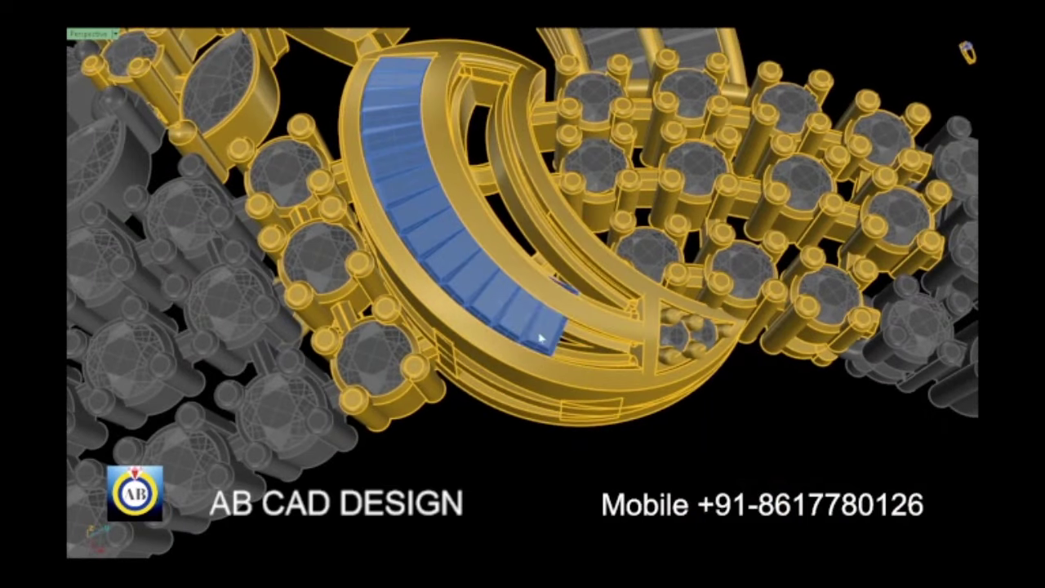
{"action": "scroll", "coordinate": [506, 339], "scroll_direction": "down", "scroll_amount": 5}
{"action": "mouse_move", "coordinate": [489, 366]}
{"action": "right_mouse_down"}
{"action": "mouse_move", "coordinate": [583, 378]}
{"action": "mouse_move", "coordinate": [509, 321]}
{"action": "right_mouse_up"}
{"action": "scroll", "coordinate": [488, 367], "scroll_direction": "up", "scroll_amount": 6}
{"action": "scroll", "coordinate": [488, 367], "scroll_direction": "down", "scroll_amount": 5}
{"action": "scroll", "coordinate": [492, 379], "scroll_direction": "up", "scroll_amount": 2}
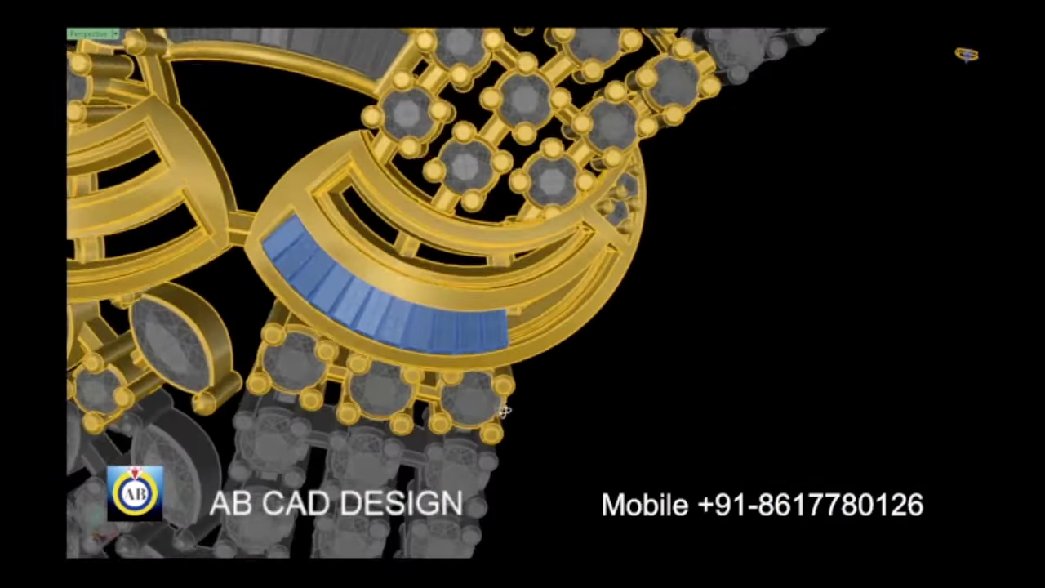
{"action": "scroll", "coordinate": [493, 389], "scroll_direction": "up", "scroll_amount": 2}
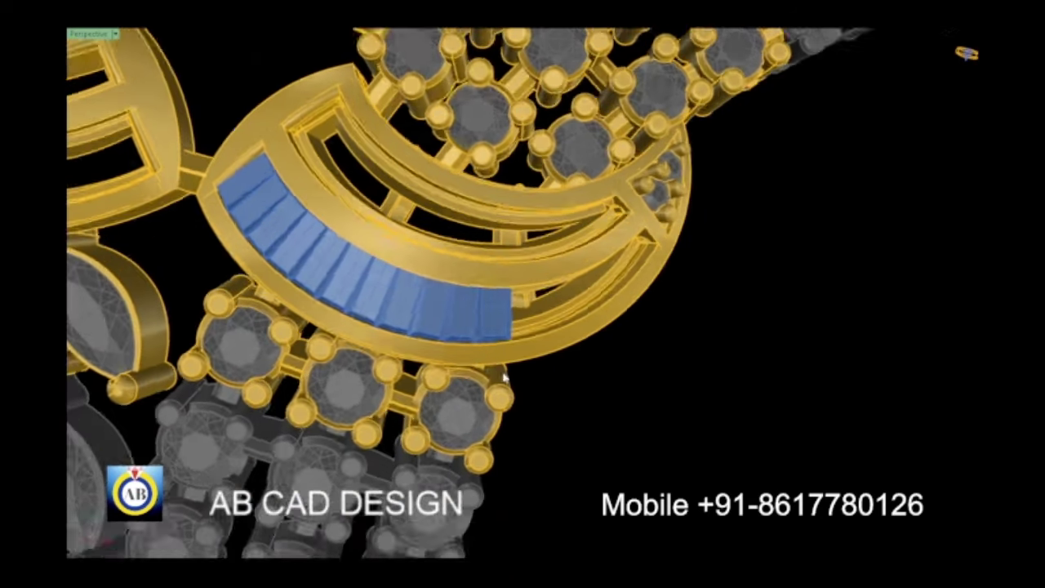
{"action": "right_click_drag", "start_coordinate": [479, 344], "coordinate": [457, 351]}
{"action": "scroll", "coordinate": [457, 351], "scroll_direction": "down", "scroll_amount": 2}
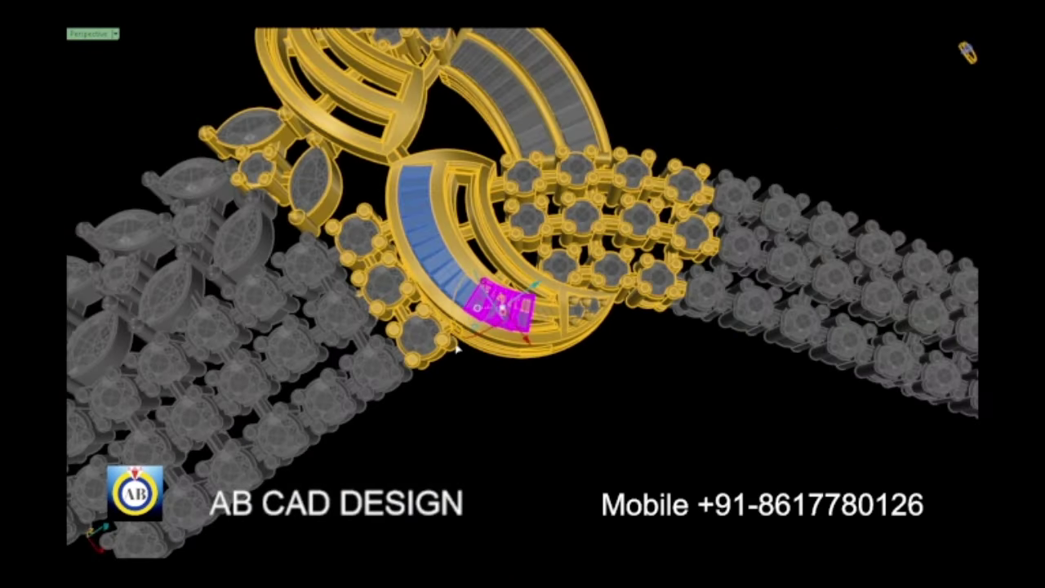
Step: Anchor a 1-D scale at the outlined baguette's corner, using its current width as reference
{"action": "scroll", "coordinate": [482, 335], "scroll_direction": "up", "scroll_amount": 2}
{"action": "scroll", "coordinate": [469, 300], "scroll_direction": "up", "scroll_amount": 3}
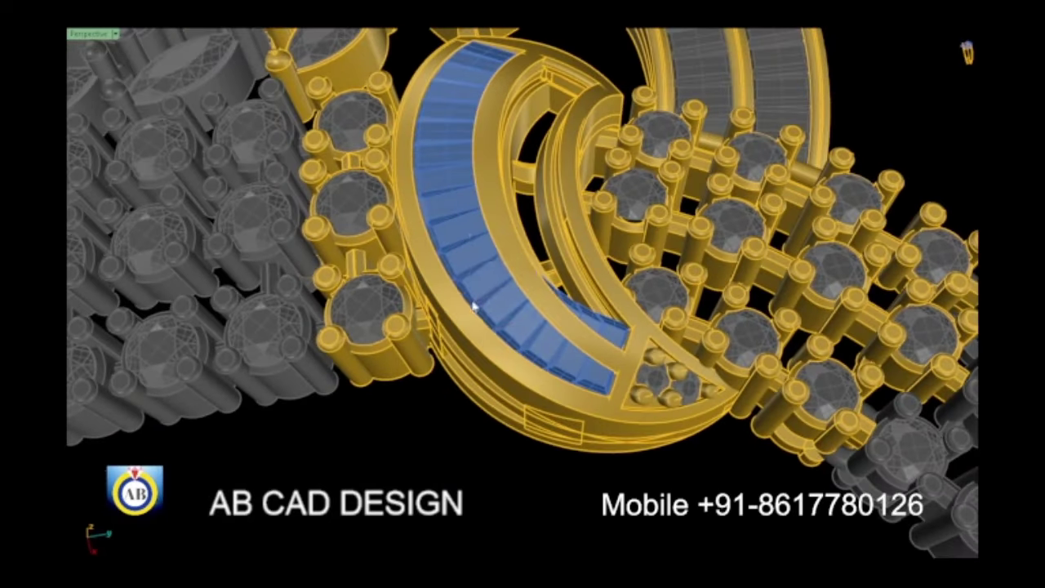
{"action": "scroll", "coordinate": [485, 281], "scroll_direction": "up", "scroll_amount": 2}
{"action": "right_click_drag", "start_coordinate": [485, 280], "coordinate": [470, 245]}
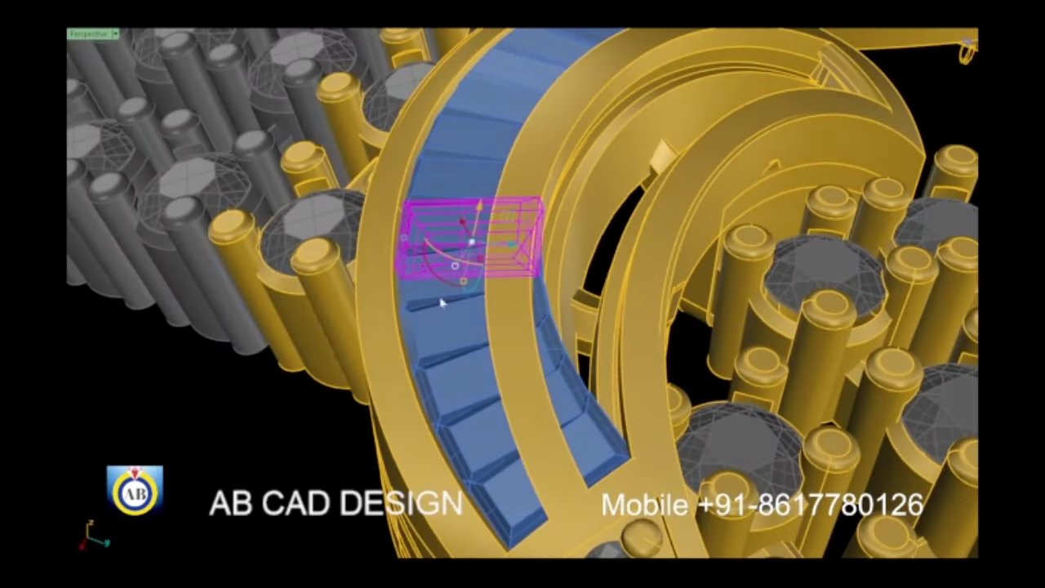
{"action": "scroll", "coordinate": [445, 334], "scroll_direction": "up", "scroll_amount": 4}
{"action": "right_click_drag", "start_coordinate": [444, 335], "coordinate": [418, 362]}
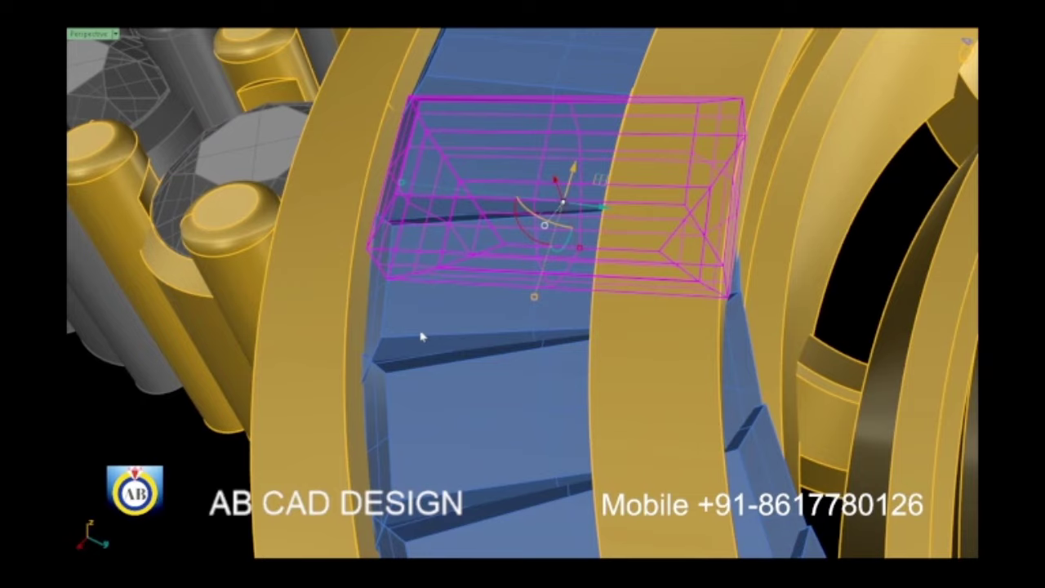
{"action": "scroll", "coordinate": [421, 336], "scroll_direction": "down", "scroll_amount": 5}
{"action": "scroll", "coordinate": [343, 329], "scroll_direction": "down", "scroll_amount": 3}
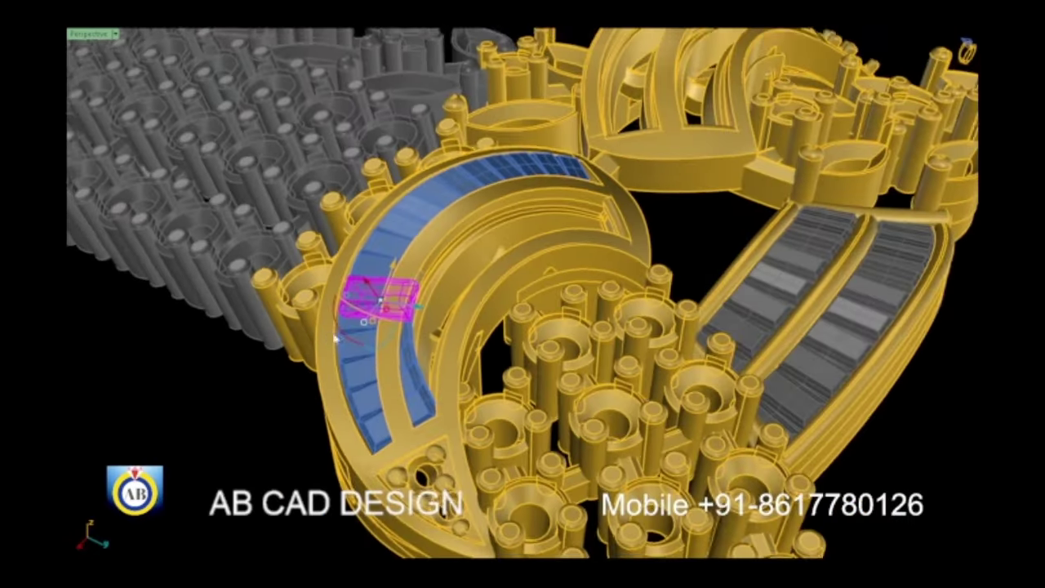
{"action": "scroll", "coordinate": [345, 327], "scroll_direction": "up", "scroll_amount": 1}
{"action": "scroll", "coordinate": [357, 343], "scroll_direction": "up", "scroll_amount": 5}
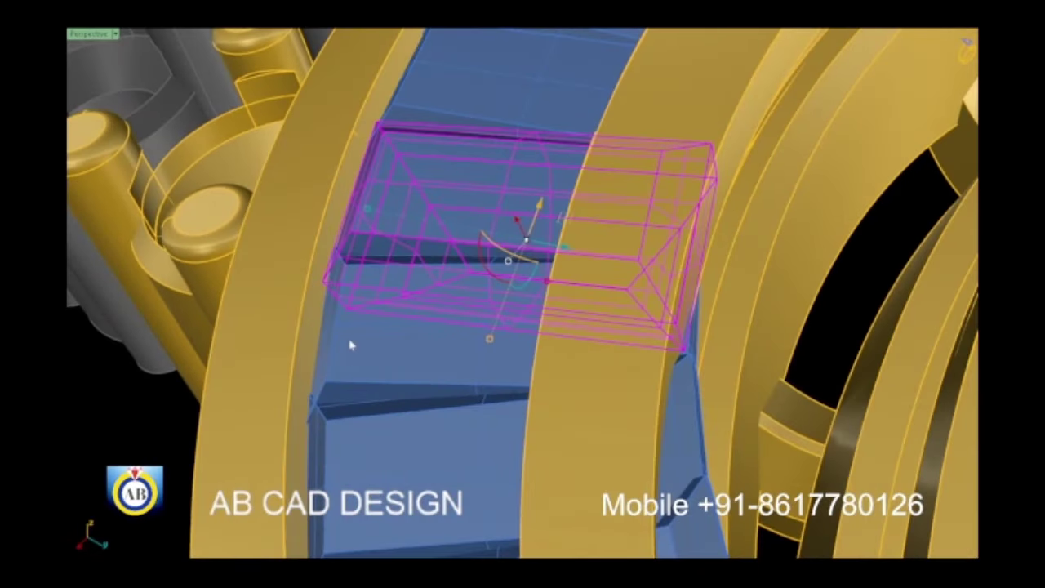
{"action": "left_click", "coordinate": [350, 308]}
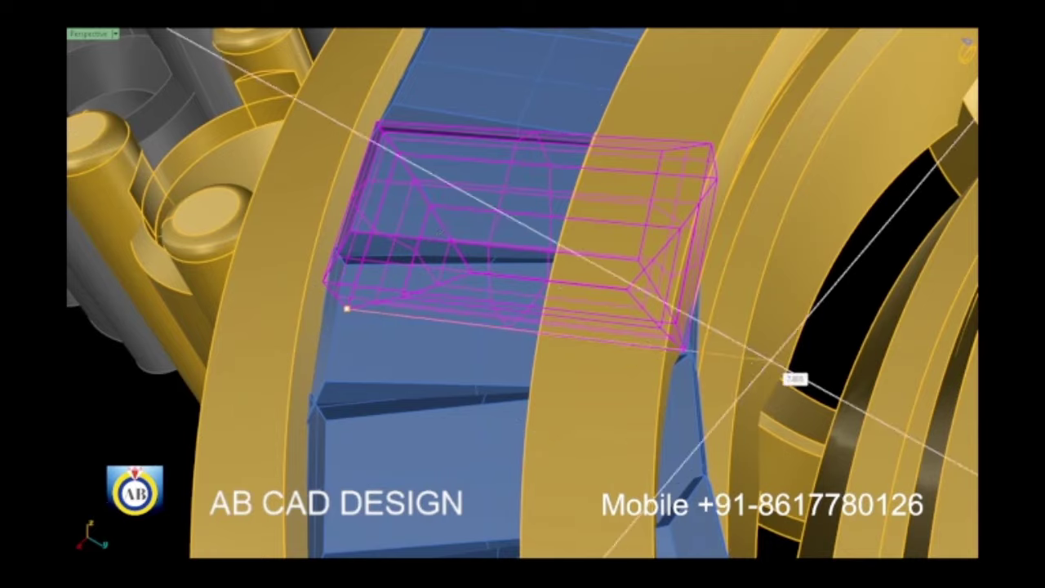
{"action": "left_click", "coordinate": [683, 351]}
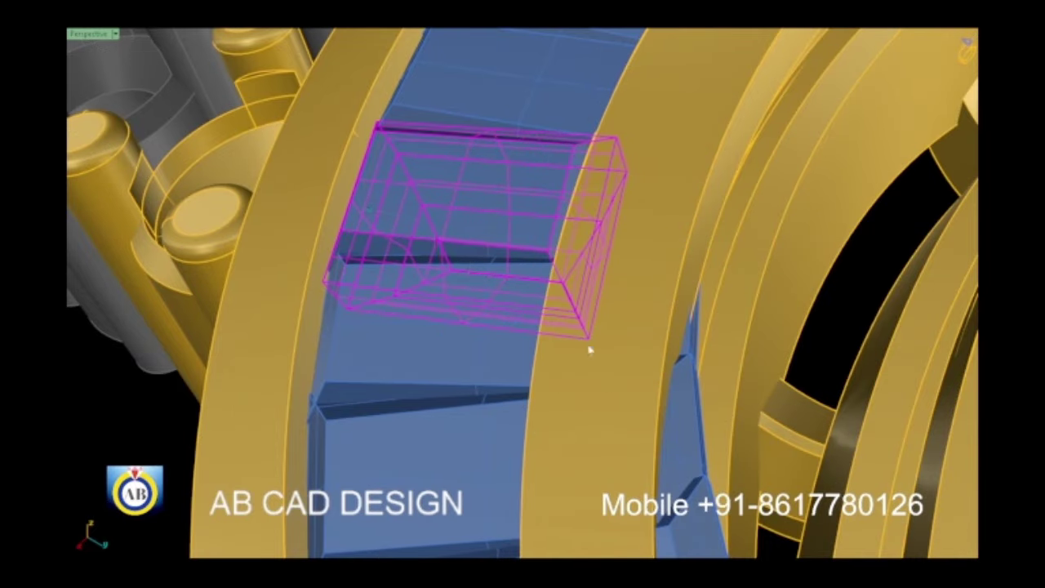
Step: Mark the baguette's new width point so it matches the gold rail's width
{"action": "scroll", "coordinate": [589, 349], "scroll_direction": "down", "scroll_amount": 3}
{"action": "mouse_move", "coordinate": [490, 373]}
{"action": "right_mouse_down"}
{"action": "mouse_move", "coordinate": [567, 390]}
{"action": "mouse_move", "coordinate": [533, 395]}
{"action": "mouse_move", "coordinate": [524, 378]}
{"action": "right_mouse_up"}
{"action": "scroll", "coordinate": [571, 334], "scroll_direction": "up", "scroll_amount": 3}
{"action": "scroll", "coordinate": [545, 373], "scroll_direction": "up", "scroll_amount": 2}
{"action": "scroll", "coordinate": [456, 232], "scroll_direction": "up", "scroll_amount": 3}
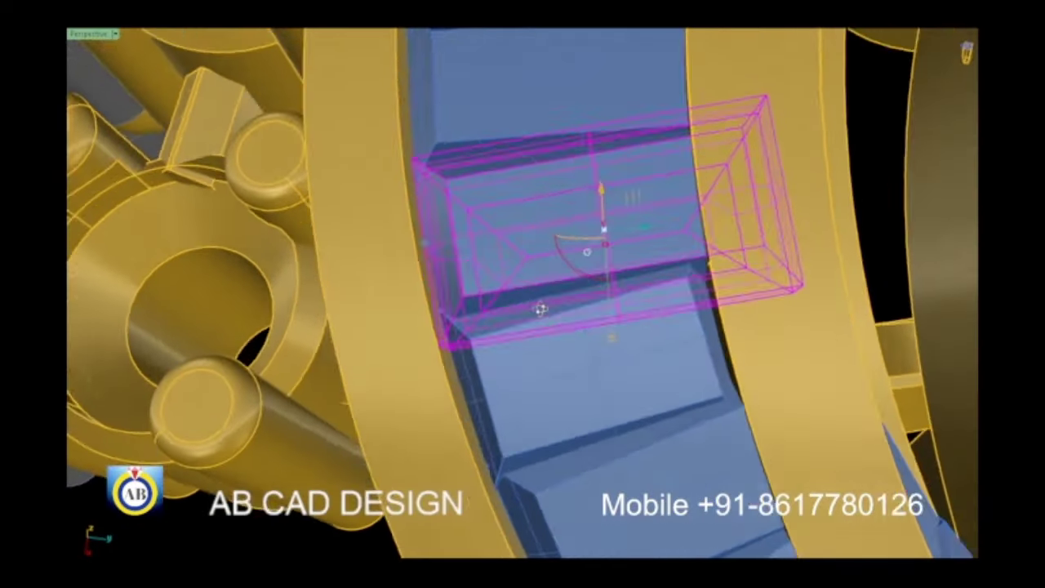
{"action": "scroll", "coordinate": [440, 331], "scroll_direction": "up", "scroll_amount": 2}
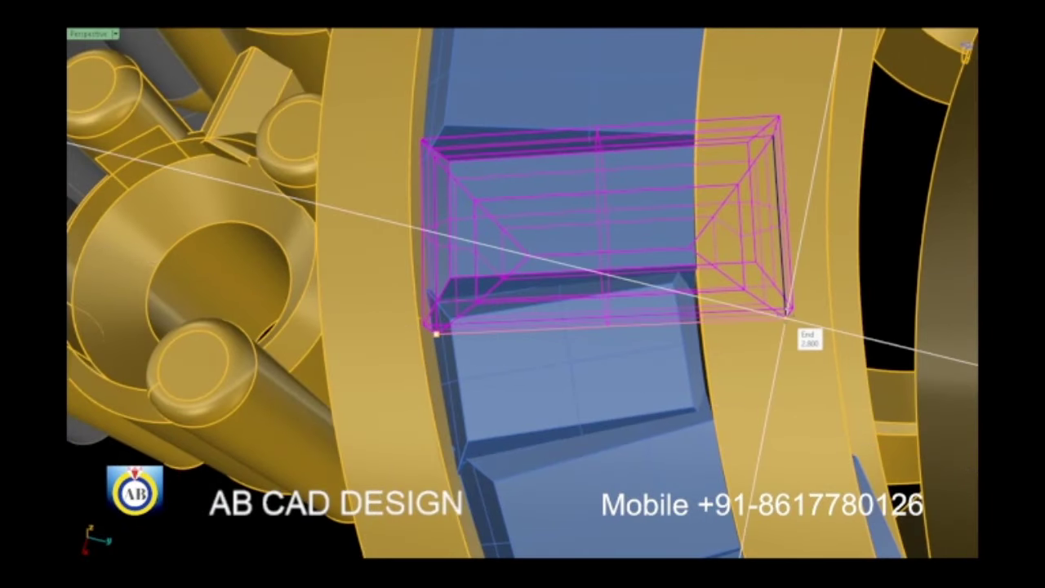
{"action": "scroll", "coordinate": [698, 320], "scroll_direction": "down", "scroll_amount": 3}
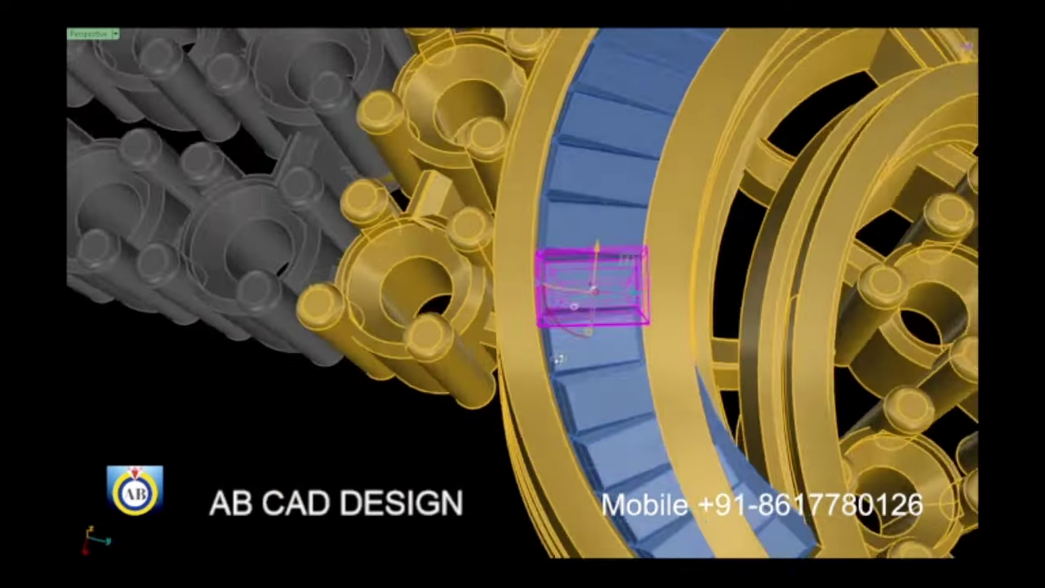
{"action": "scroll", "coordinate": [586, 296], "scroll_direction": "up", "scroll_amount": 3}
{"action": "scroll", "coordinate": [585, 296], "scroll_direction": "down", "scroll_amount": 3}
{"action": "scroll", "coordinate": [551, 231], "scroll_direction": "up", "scroll_amount": 3}
{"action": "scroll", "coordinate": [551, 231], "scroll_direction": "up", "scroll_amount": 3}
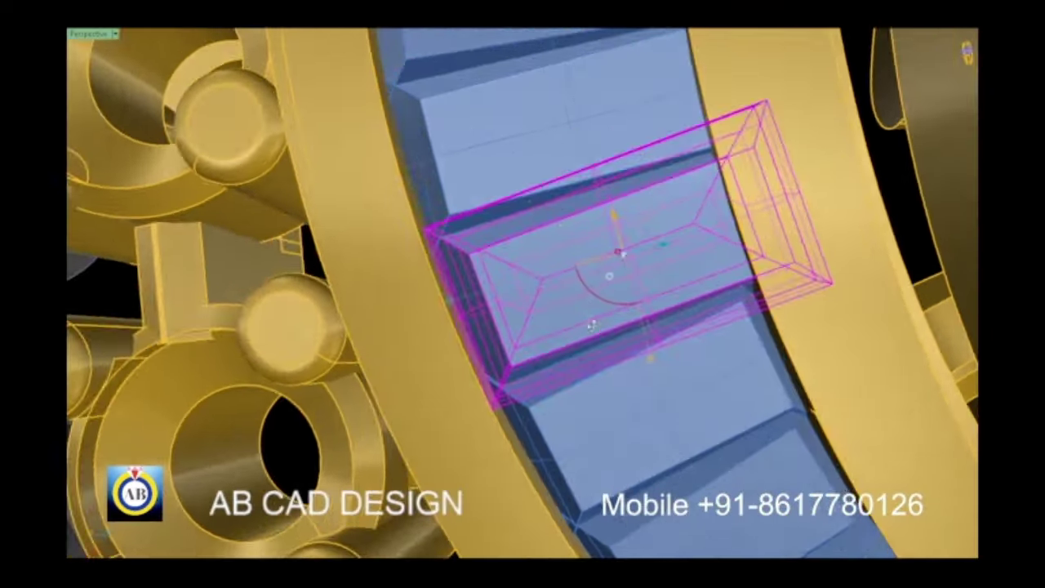
{"action": "scroll", "coordinate": [453, 295], "scroll_direction": "up", "scroll_amount": 2}
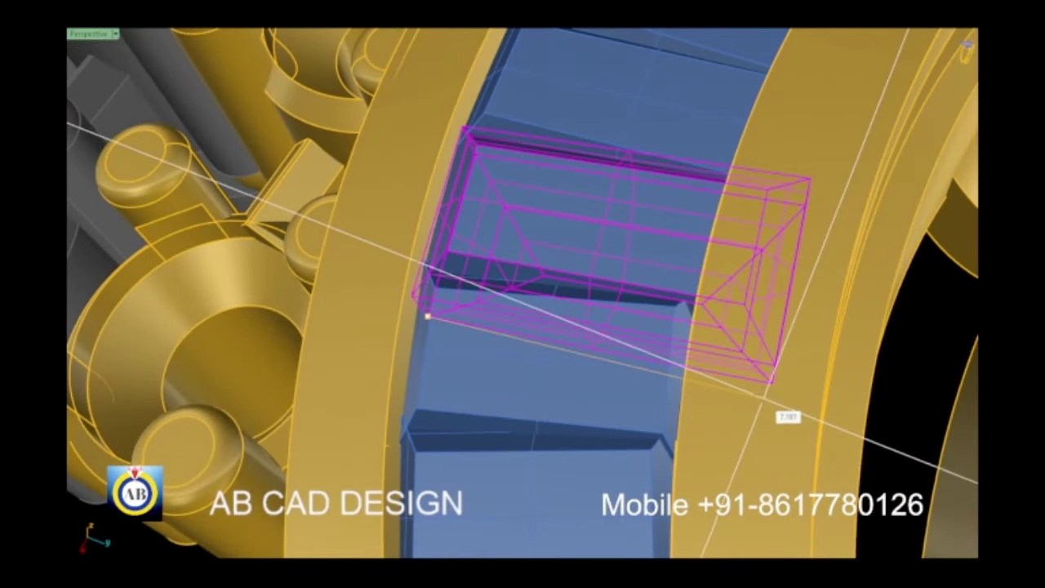
{"action": "scroll", "coordinate": [588, 269], "scroll_direction": "down", "scroll_amount": 5}
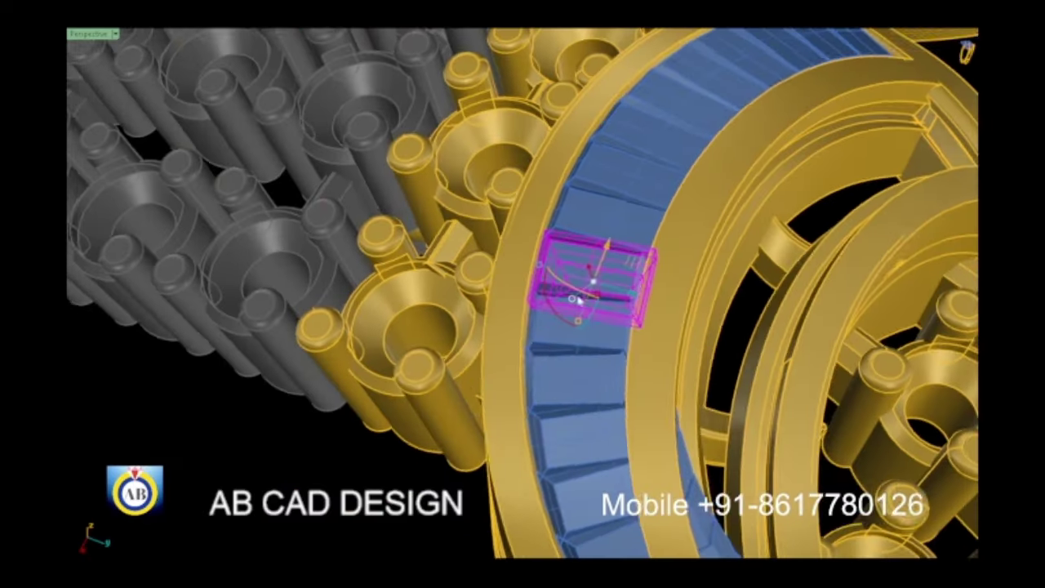
{"action": "scroll", "coordinate": [543, 307], "scroll_direction": "up", "scroll_amount": 3}
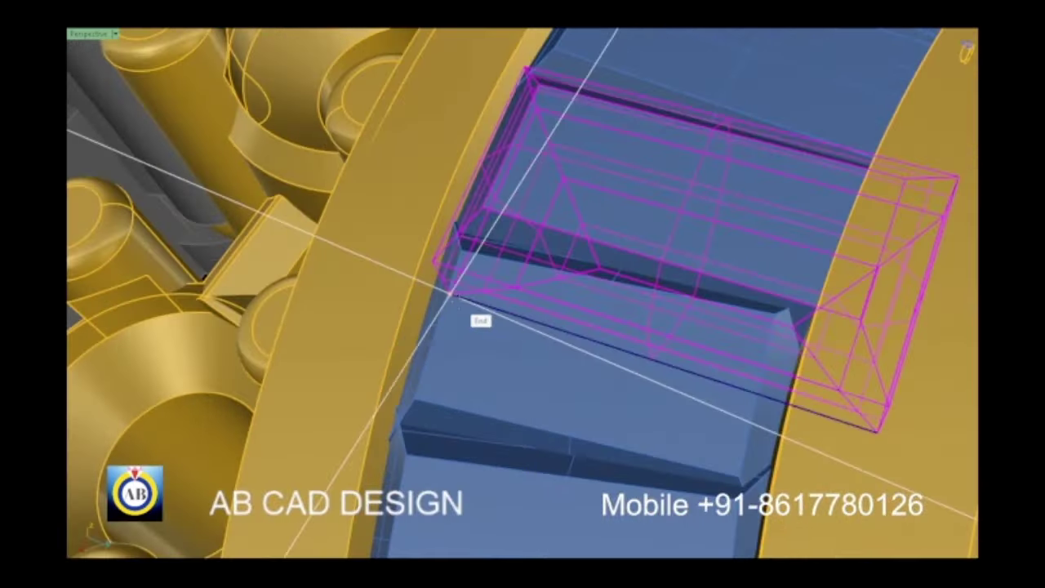
{"action": "scroll", "coordinate": [714, 379], "scroll_direction": "up", "scroll_amount": 2}
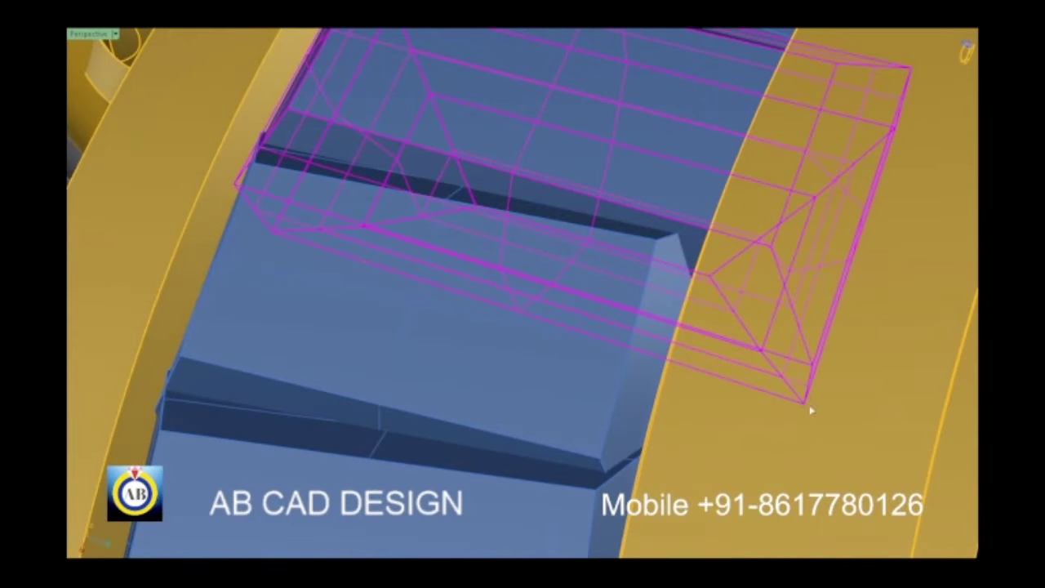
{"action": "left_click", "coordinate": [803, 403]}
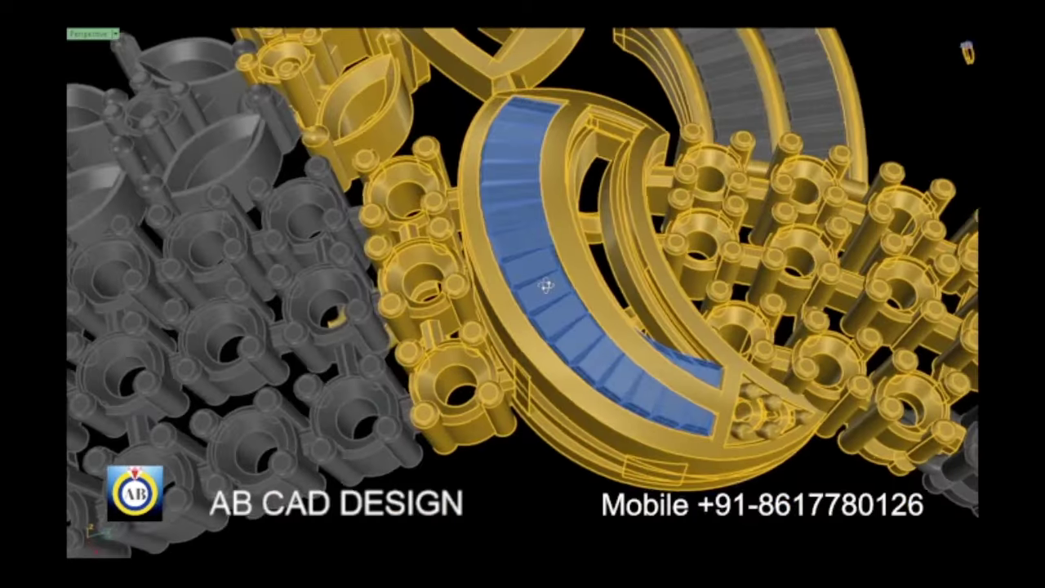
Step: Check the resized stone against the gem band, then clear the selection
{"action": "scroll", "coordinate": [545, 285], "scroll_direction": "up", "scroll_amount": 2}
{"action": "scroll", "coordinate": [546, 302], "scroll_direction": "up", "scroll_amount": 2}
{"action": "scroll", "coordinate": [547, 268], "scroll_direction": "up", "scroll_amount": 1}
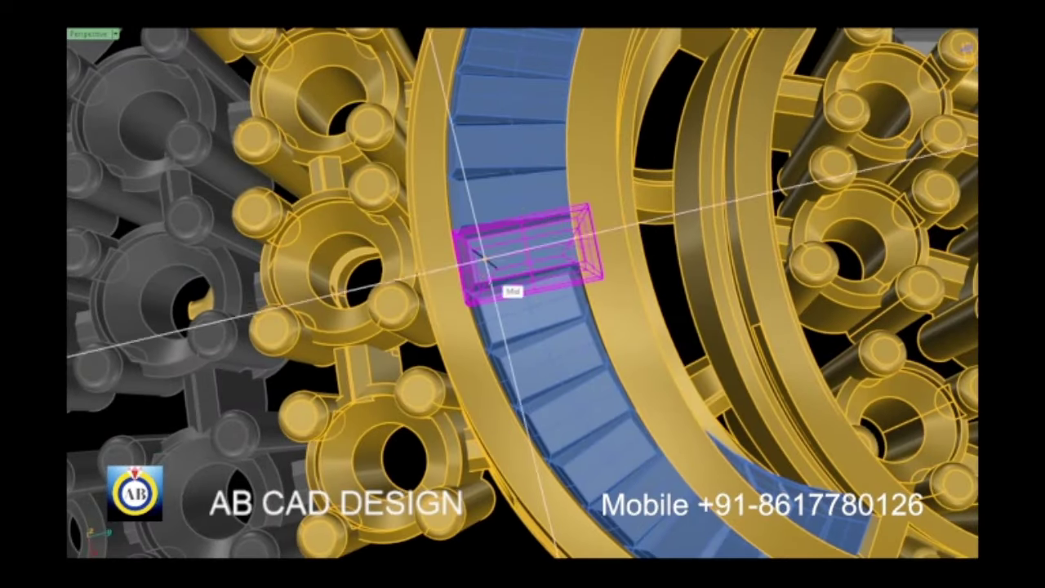
{"action": "scroll", "coordinate": [485, 259], "scroll_direction": "up", "scroll_amount": 2}
{"action": "scroll", "coordinate": [432, 296], "scroll_direction": "up", "scroll_amount": 2}
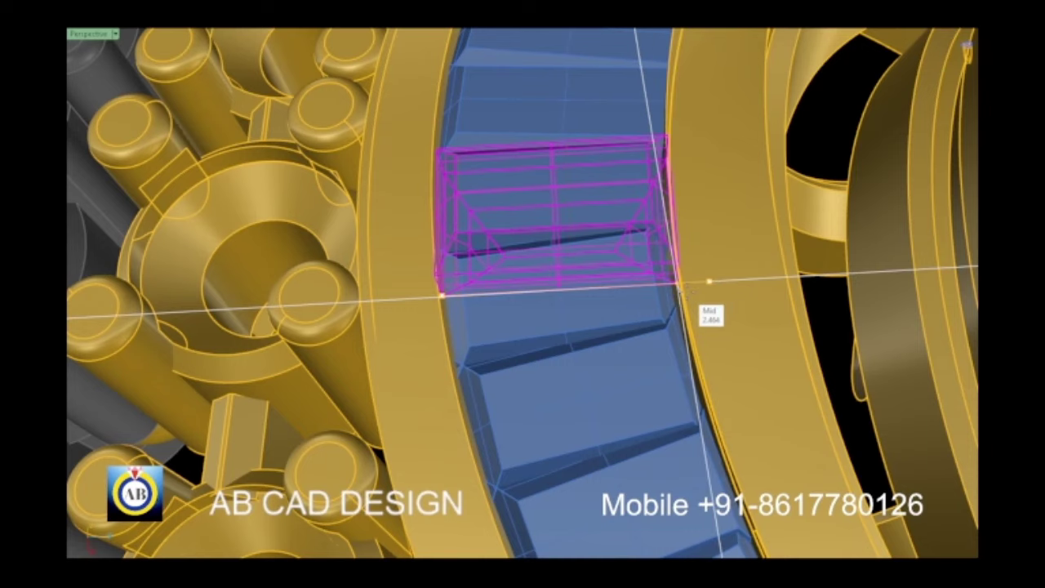
{"action": "scroll", "coordinate": [552, 326], "scroll_direction": "down", "scroll_amount": 5}
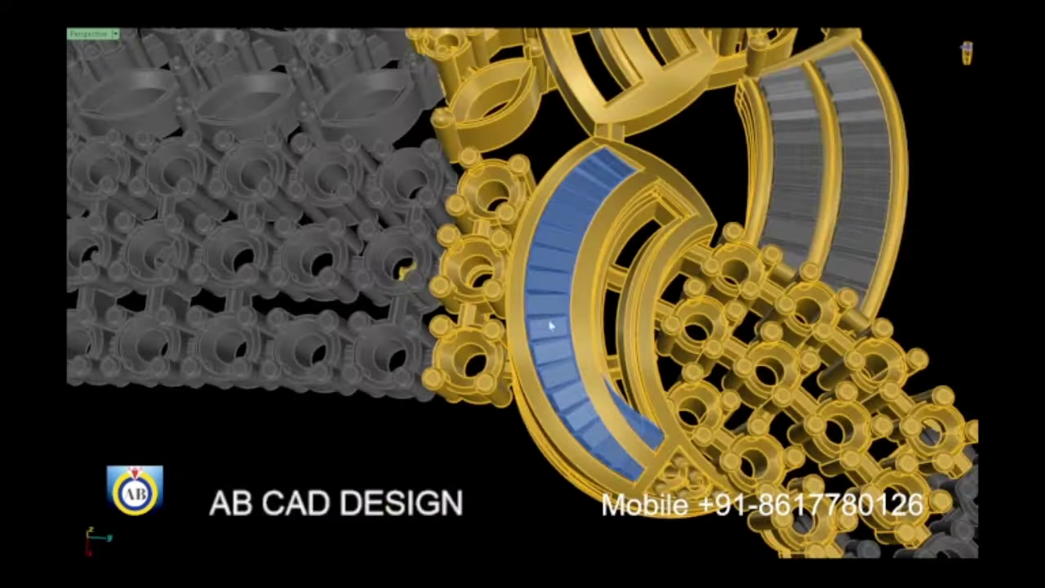
{"action": "right_click_drag", "start_coordinate": [553, 327], "coordinate": [553, 310]}
{"action": "scroll", "coordinate": [553, 293], "scroll_direction": "up", "scroll_amount": 5}
{"action": "scroll", "coordinate": [553, 293], "scroll_direction": "down", "scroll_amount": 3}
{"action": "right_click_drag", "start_coordinate": [569, 269], "coordinate": [593, 299]}
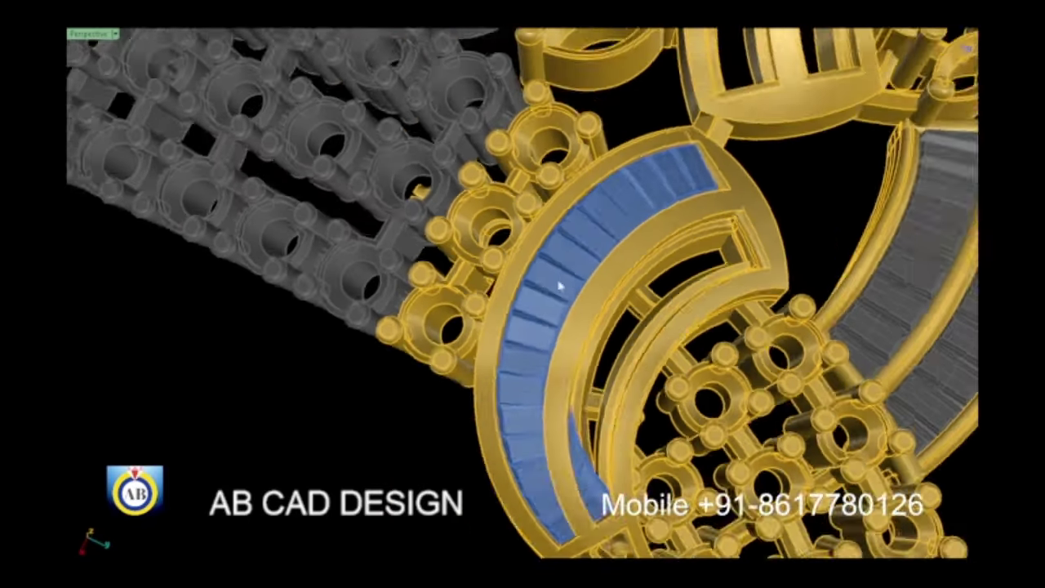
{"action": "scroll", "coordinate": [549, 237], "scroll_direction": "up", "scroll_amount": 3}
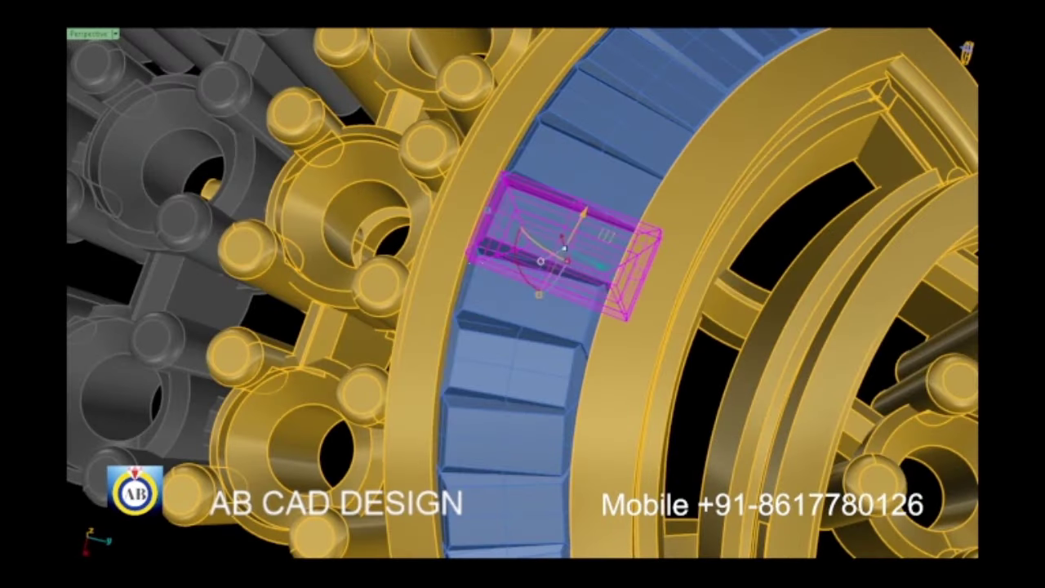
{"action": "scroll", "coordinate": [564, 247], "scroll_direction": "up", "scroll_amount": 5}
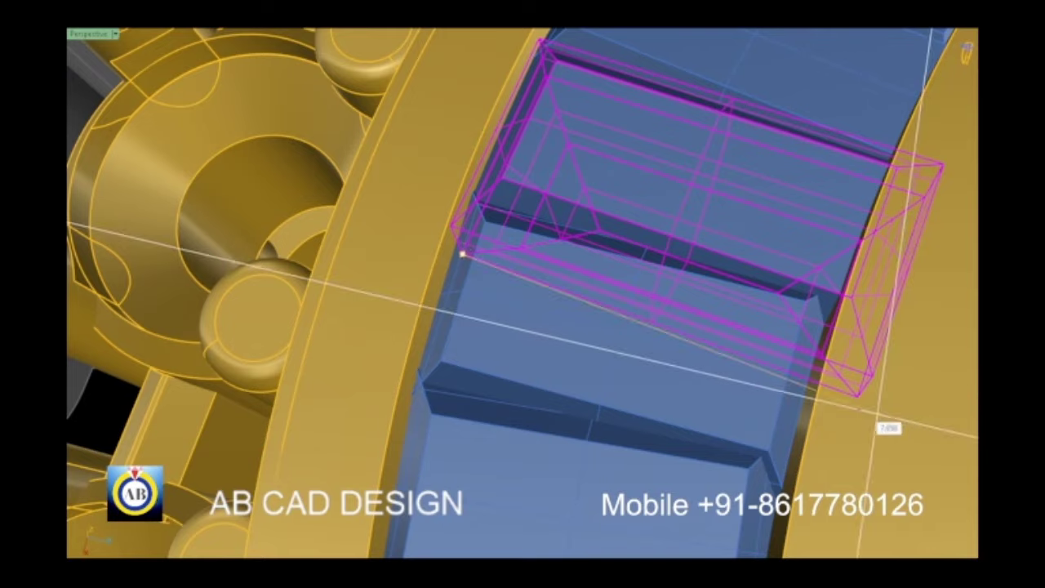
{"action": "scroll", "coordinate": [628, 235], "scroll_direction": "down", "scroll_amount": 5}
{"action": "scroll", "coordinate": [628, 236], "scroll_direction": "up", "scroll_amount": 1}
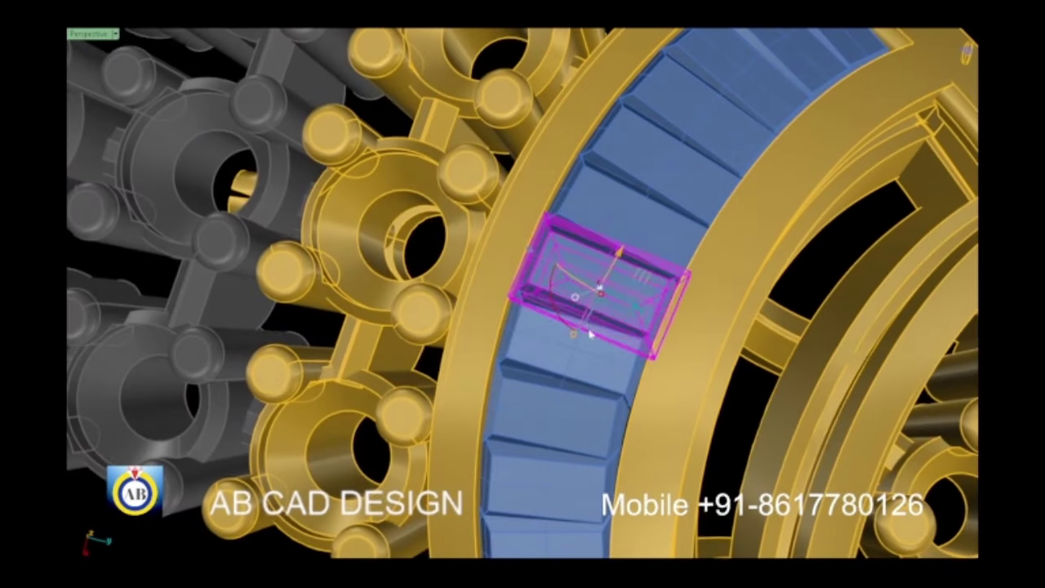
{"action": "key", "text": "Escape"}
Step: Select successive baguette stones on the rail to choose the next one to resize
{"action": "left_click", "coordinate": [629, 235]}
{"action": "scroll", "coordinate": [575, 246], "scroll_direction": "up", "scroll_amount": 5}
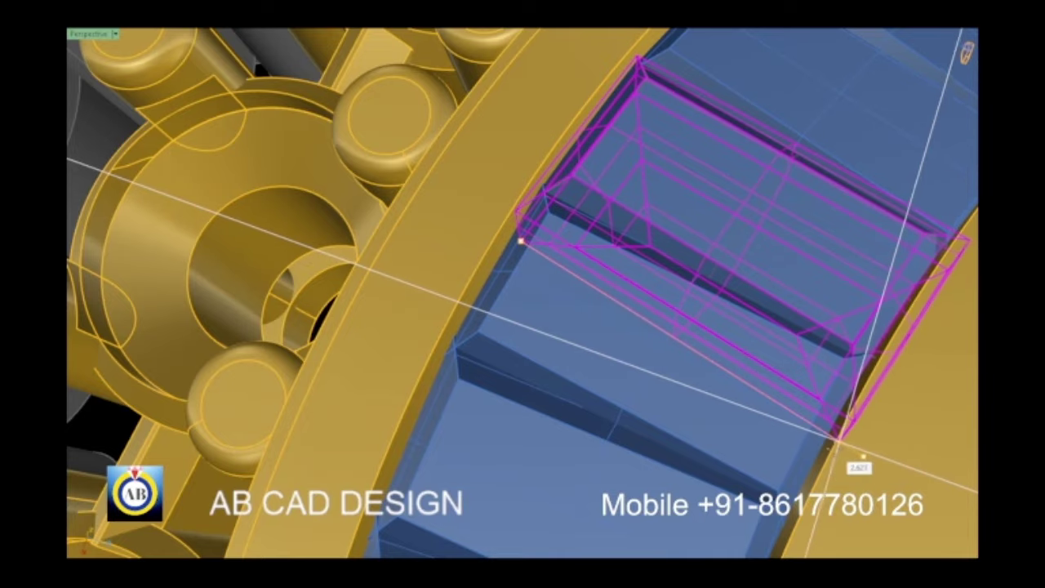
{"action": "scroll", "coordinate": [735, 368], "scroll_direction": "down", "scroll_amount": 5}
{"action": "scroll", "coordinate": [634, 287], "scroll_direction": "up", "scroll_amount": 1}
{"action": "key", "text": "Escape"}
{"action": "scroll", "coordinate": [634, 287], "scroll_direction": "up", "scroll_amount": 2}
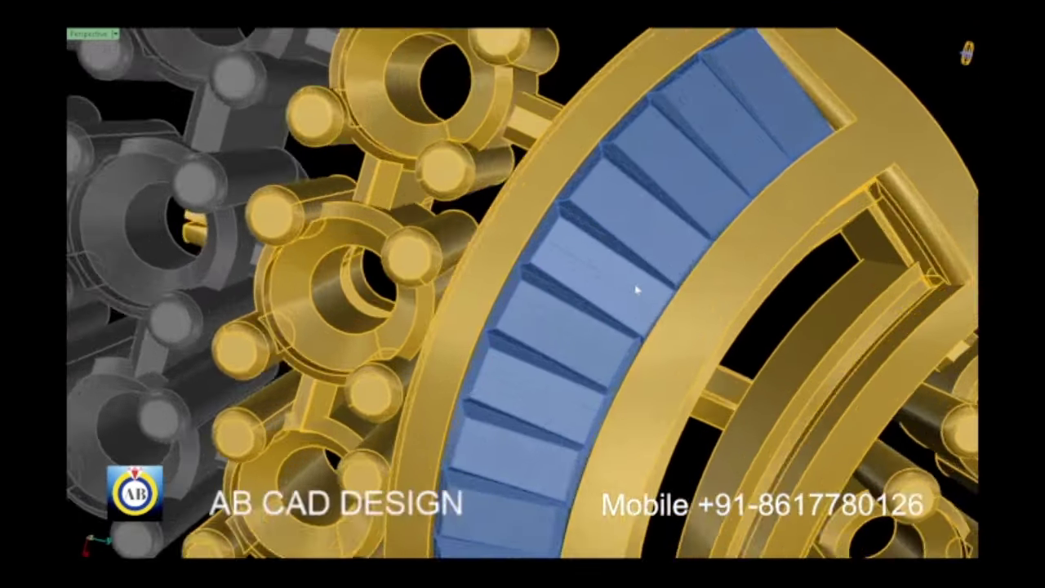
{"action": "scroll", "coordinate": [651, 349], "scroll_direction": "up", "scroll_amount": 1}
{"action": "scroll", "coordinate": [651, 350], "scroll_direction": "down", "scroll_amount": 1}
{"action": "scroll", "coordinate": [579, 187], "scroll_direction": "up", "scroll_amount": 2}
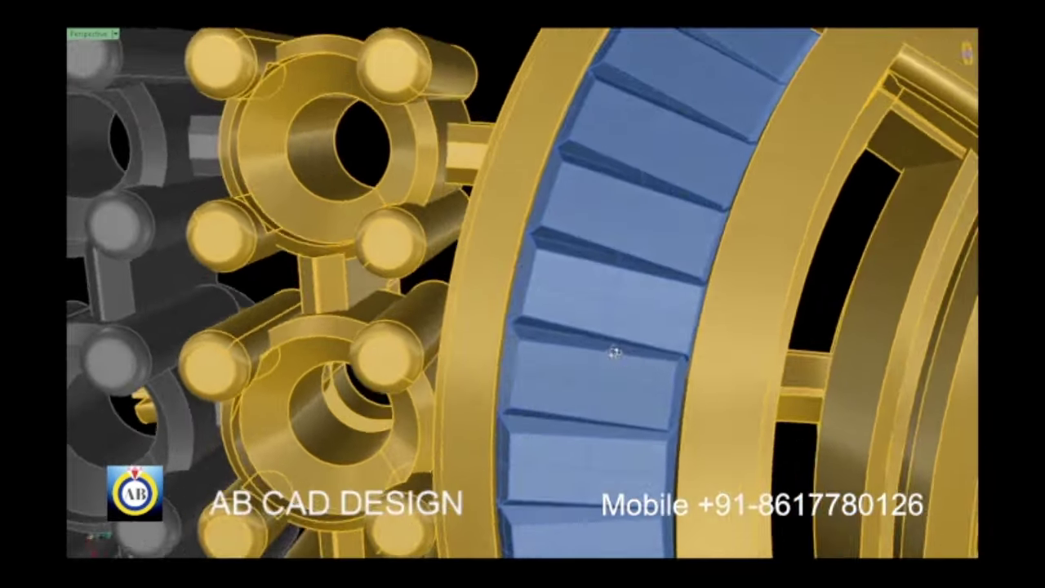
{"action": "scroll", "coordinate": [613, 355], "scroll_direction": "up", "scroll_amount": 1}
{"action": "left_click", "coordinate": [594, 325]}
{"action": "scroll", "coordinate": [498, 329], "scroll_direction": "up", "scroll_amount": 2}
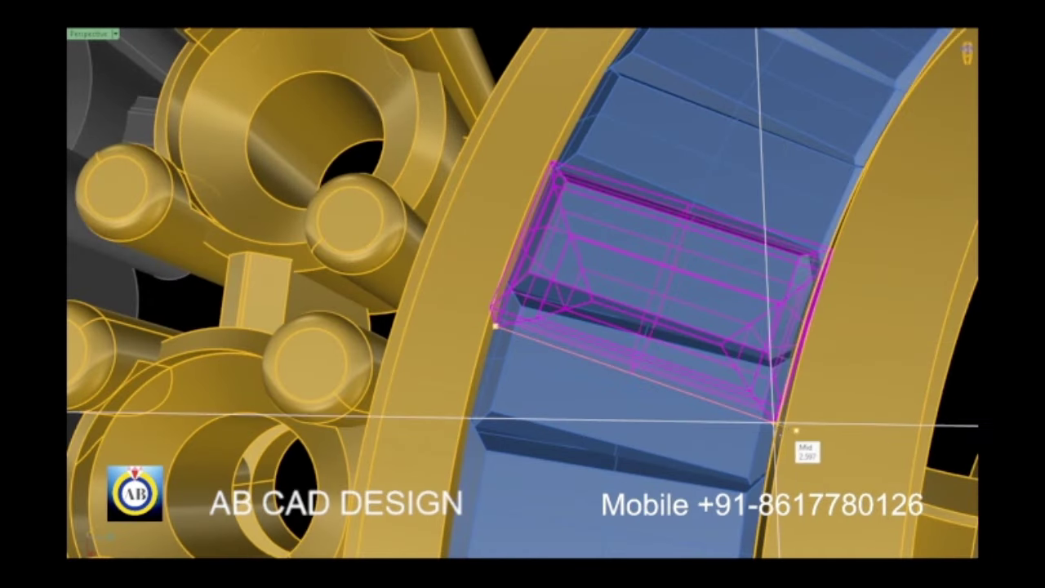
{"action": "scroll", "coordinate": [595, 360], "scroll_direction": "down", "scroll_amount": 3}
{"action": "scroll", "coordinate": [595, 359], "scroll_direction": "down", "scroll_amount": 1}
{"action": "key", "text": "Escape"}
{"action": "scroll", "coordinate": [576, 389], "scroll_direction": "up", "scroll_amount": 2}
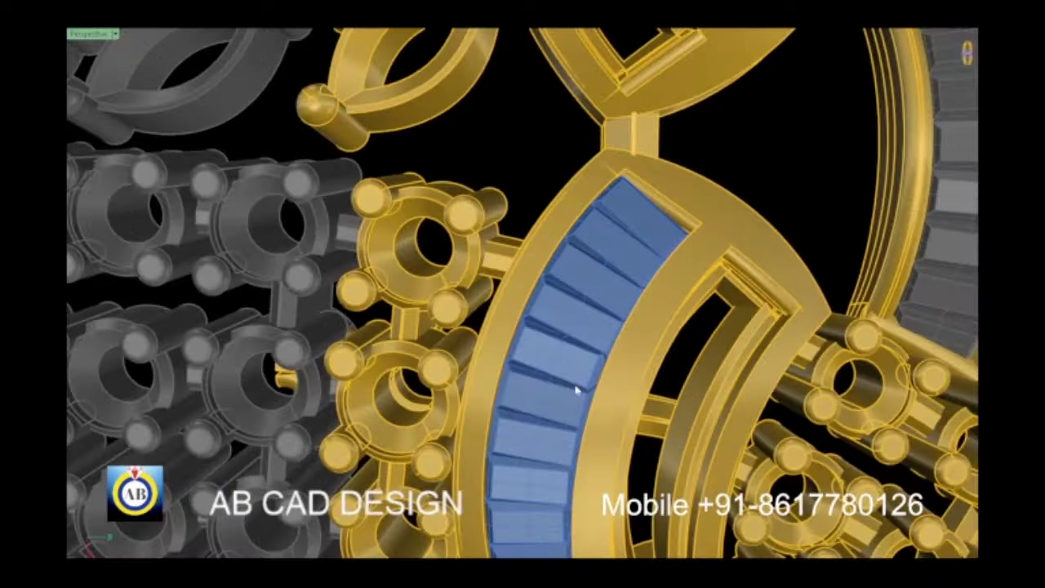
{"action": "scroll", "coordinate": [594, 410], "scroll_direction": "up", "scroll_amount": 2}
{"action": "scroll", "coordinate": [584, 376], "scroll_direction": "up", "scroll_amount": 1}
{"action": "left_click", "coordinate": [560, 310]}
{"action": "scroll", "coordinate": [561, 310], "scroll_direction": "up", "scroll_amount": 2}
{"action": "scroll", "coordinate": [645, 351], "scroll_direction": "up", "scroll_amount": 2}
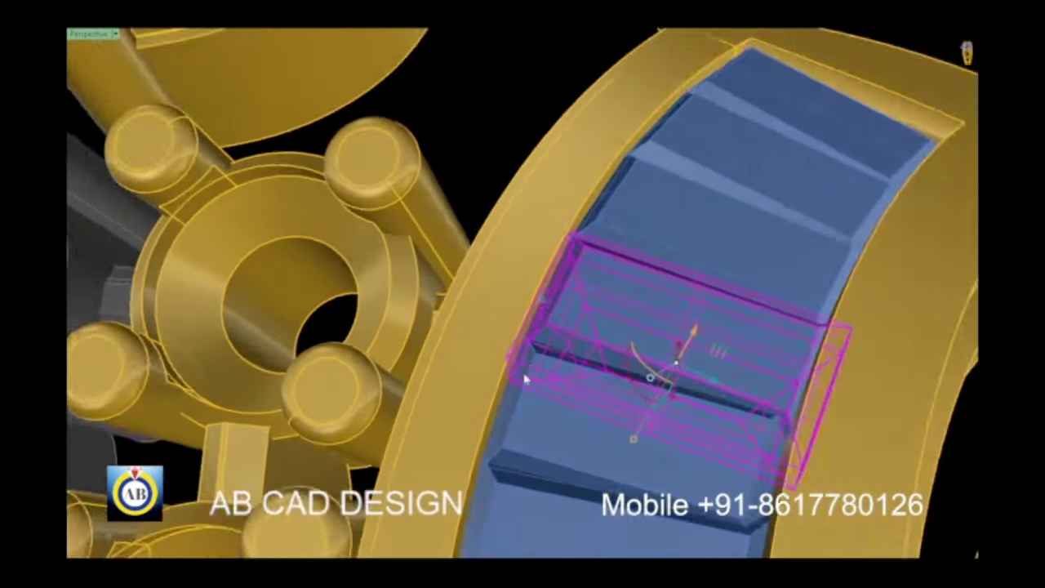
{"action": "scroll", "coordinate": [497, 382], "scroll_direction": "up", "scroll_amount": 3}
{"action": "scroll", "coordinate": [498, 382], "scroll_direction": "down", "scroll_amount": 3}
{"action": "scroll", "coordinate": [796, 447], "scroll_direction": "up", "scroll_amount": 2}
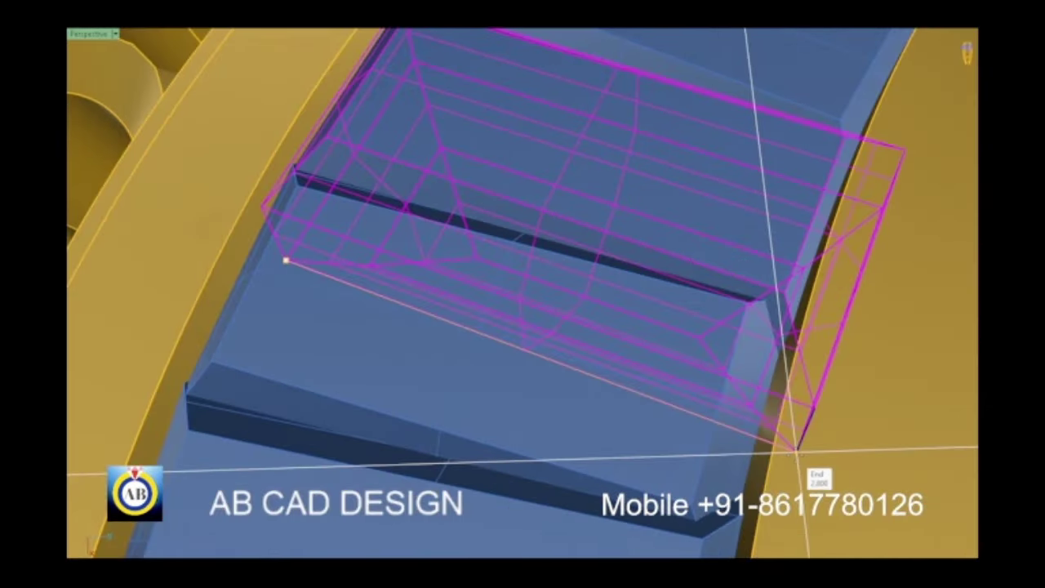
{"action": "scroll", "coordinate": [622, 357], "scroll_direction": "down", "scroll_amount": 3}
{"action": "scroll", "coordinate": [595, 310], "scroll_direction": "down", "scroll_amount": 3}
Step: Scale the current baguette so its length fits the rail width
{"action": "scroll", "coordinate": [574, 282], "scroll_direction": "up", "scroll_amount": 1}
{"action": "key", "text": "Escape"}
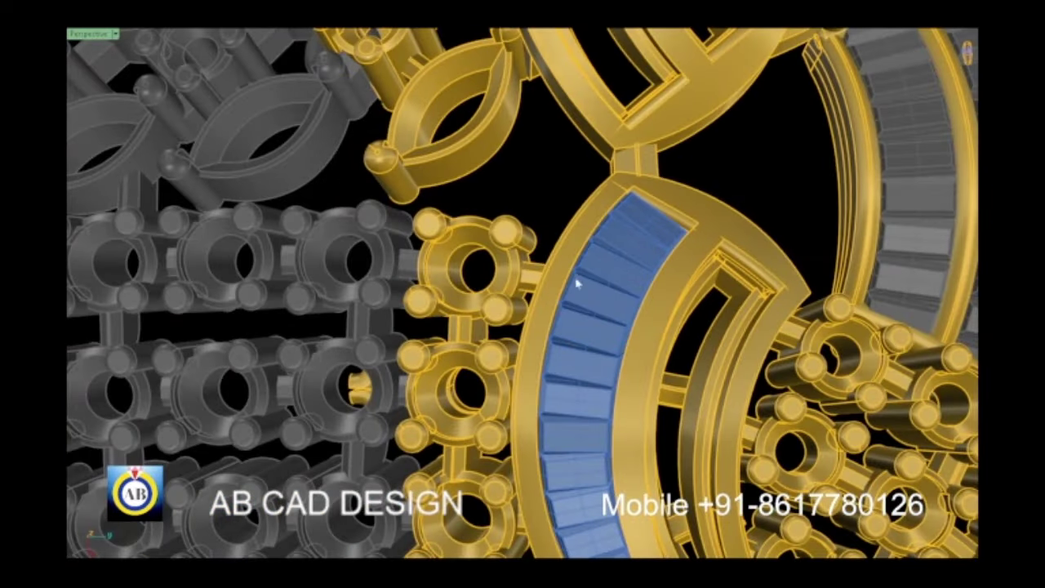
{"action": "scroll", "coordinate": [576, 317], "scroll_direction": "down", "scroll_amount": 2}
{"action": "right_click_drag", "start_coordinate": [576, 317], "coordinate": [592, 383]}
{"action": "scroll", "coordinate": [592, 384], "scroll_direction": "up", "scroll_amount": 3}
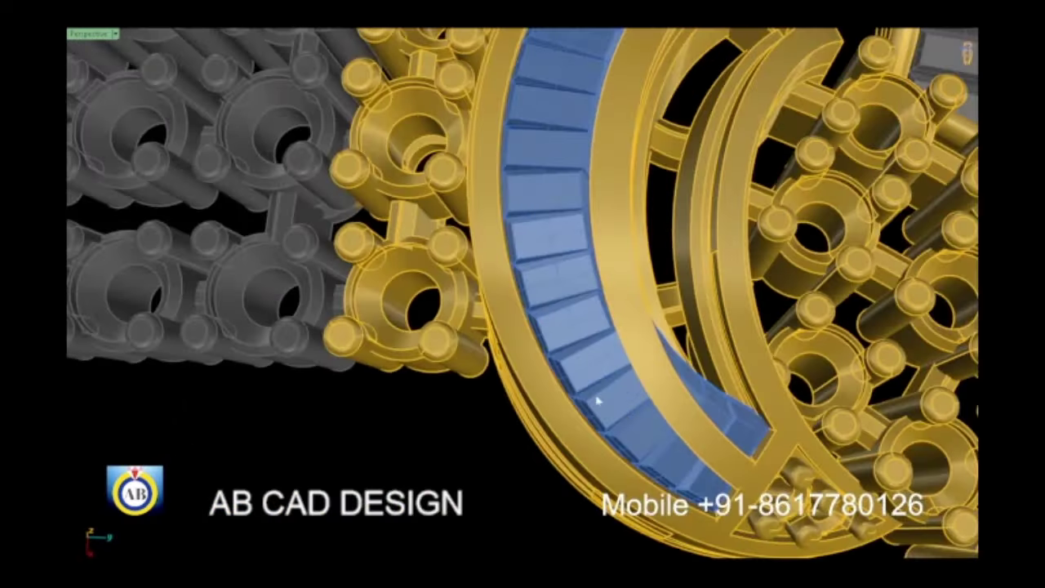
{"action": "scroll", "coordinate": [596, 396], "scroll_direction": "up", "scroll_amount": 2}
{"action": "scroll", "coordinate": [571, 412], "scroll_direction": "up", "scroll_amount": 1}
{"action": "scroll", "coordinate": [511, 408], "scroll_direction": "up", "scroll_amount": 3}
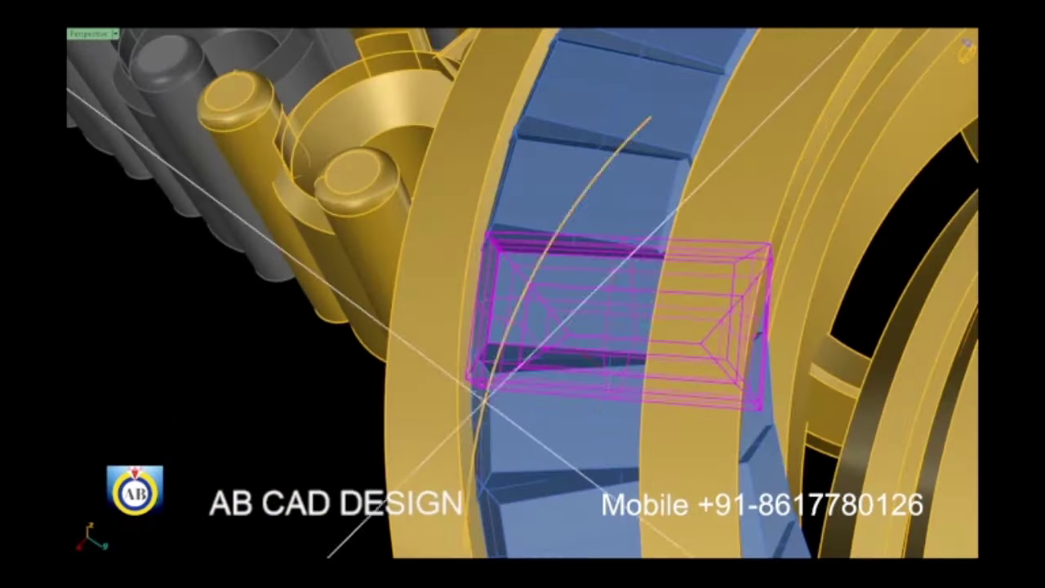
{"action": "left_click", "coordinate": [759, 409]}
Step: Scale another baguette from its corner to the rail edge to fit the channel
{"action": "scroll", "coordinate": [593, 392], "scroll_direction": "down", "scroll_amount": 3}
{"action": "scroll", "coordinate": [620, 299], "scroll_direction": "up", "scroll_amount": 3}
{"action": "scroll", "coordinate": [630, 345], "scroll_direction": "down", "scroll_amount": 3}
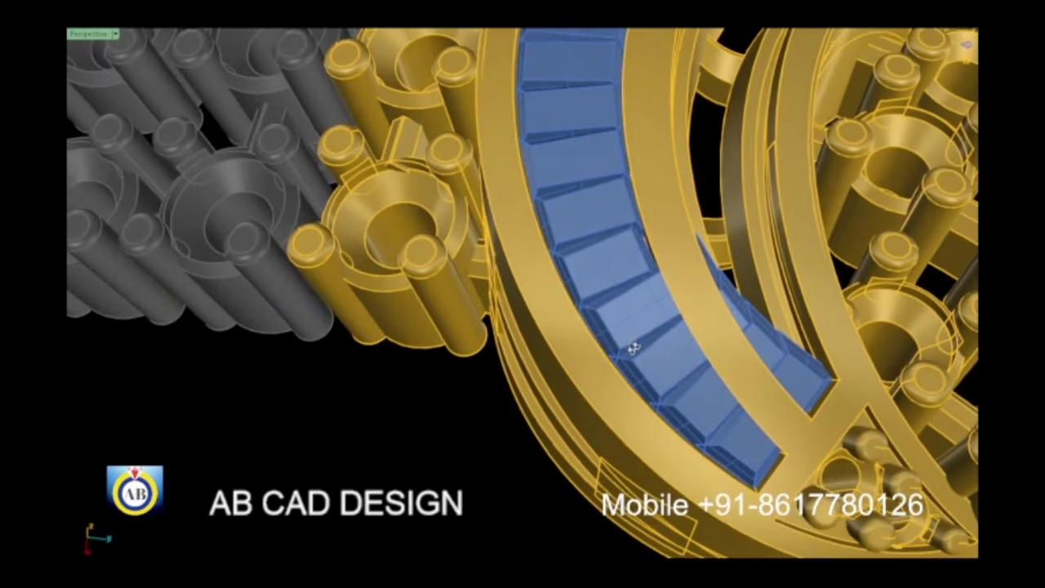
{"action": "scroll", "coordinate": [591, 344], "scroll_direction": "up", "scroll_amount": 1}
{"action": "right_click_drag", "start_coordinate": [591, 343], "coordinate": [589, 292]}
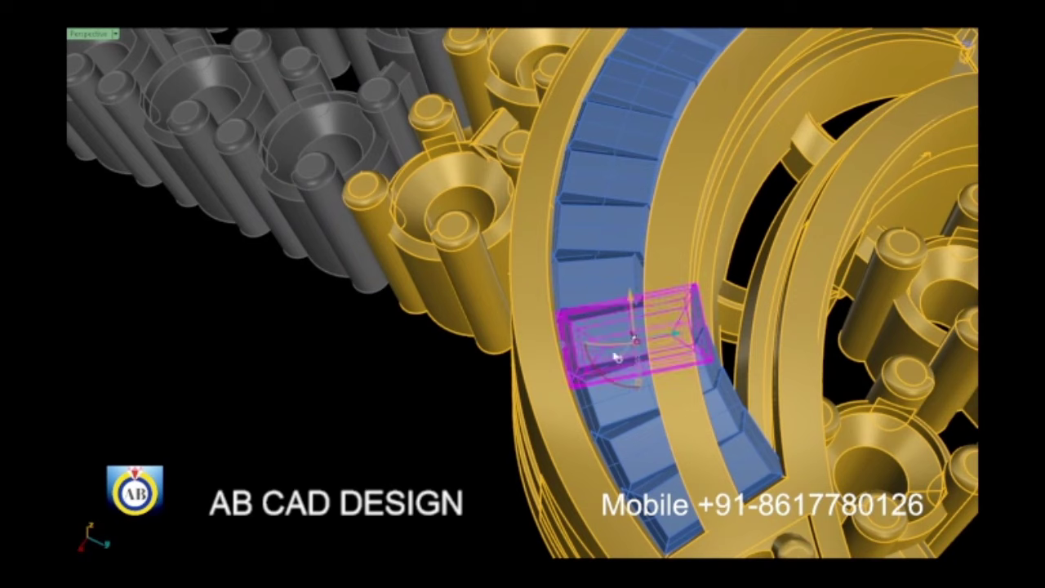
{"action": "scroll", "coordinate": [616, 356], "scroll_direction": "up", "scroll_amount": 2}
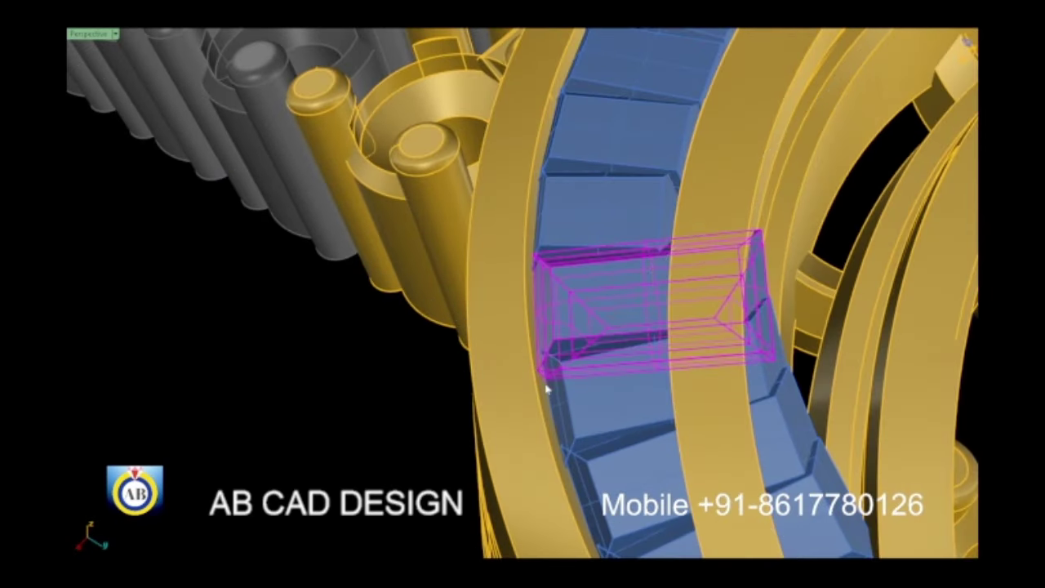
{"action": "scroll", "coordinate": [546, 375], "scroll_direction": "up", "scroll_amount": 4}
{"action": "scroll", "coordinate": [852, 384], "scroll_direction": "down", "scroll_amount": 3}
{"action": "scroll", "coordinate": [930, 330], "scroll_direction": "up", "scroll_amount": 1}
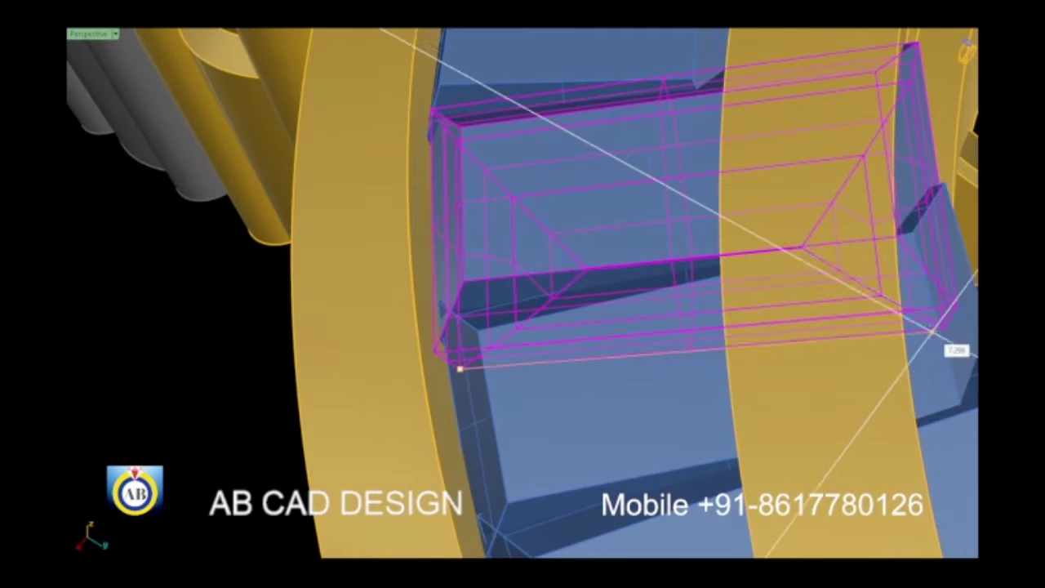
{"action": "left_click", "coordinate": [946, 329]}
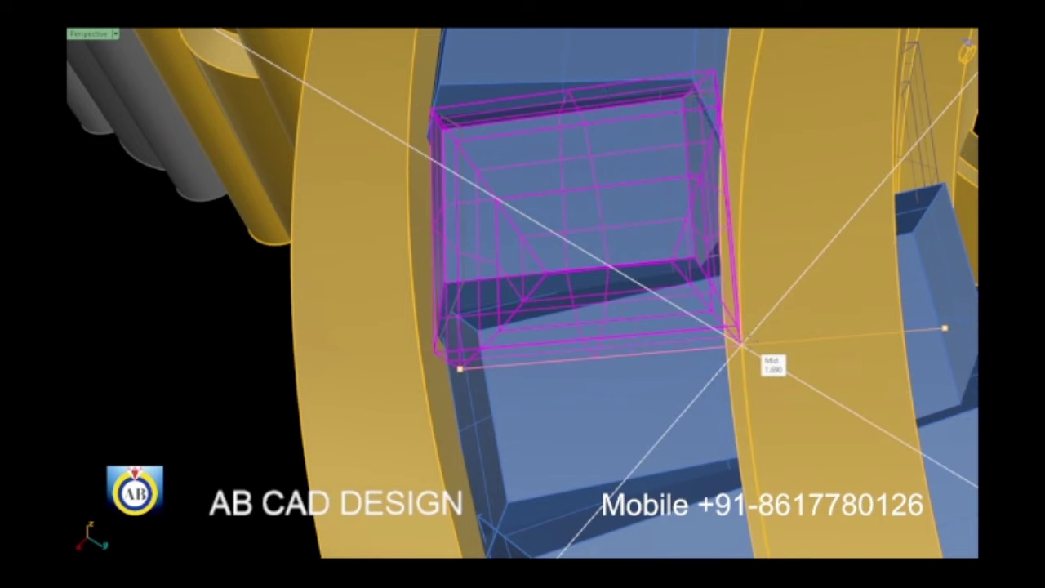
{"action": "left_click", "coordinate": [739, 343]}
Step: Orbit around the band to inspect the resized stones from several angles
{"action": "scroll", "coordinate": [706, 330], "scroll_direction": "down", "scroll_amount": 4}
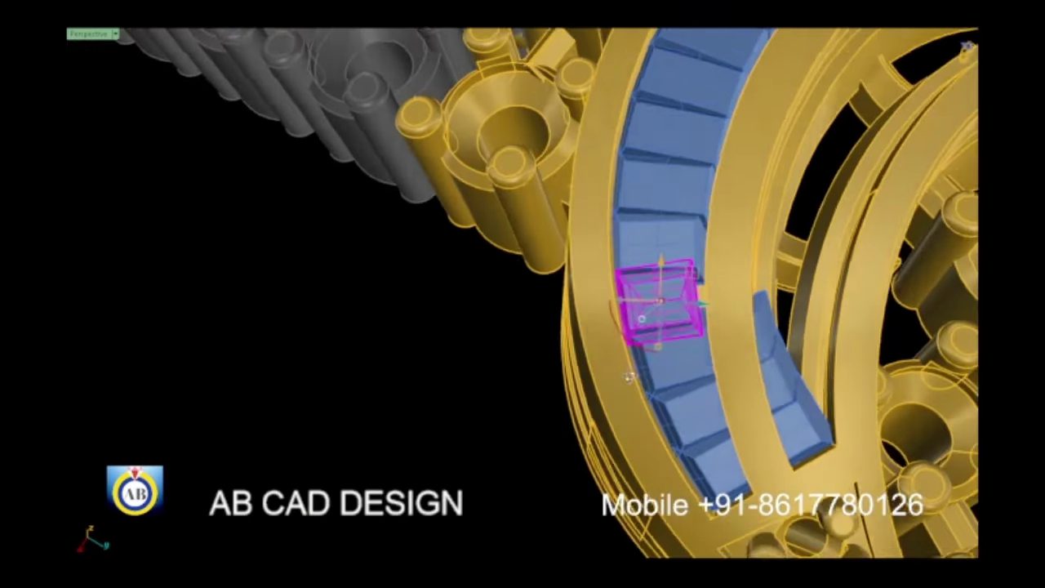
{"action": "scroll", "coordinate": [665, 350], "scroll_direction": "up", "scroll_amount": 1}
{"action": "scroll", "coordinate": [665, 349], "scroll_direction": "up", "scroll_amount": 4}
{"action": "right_click_drag", "start_coordinate": [664, 349], "coordinate": [702, 359]}
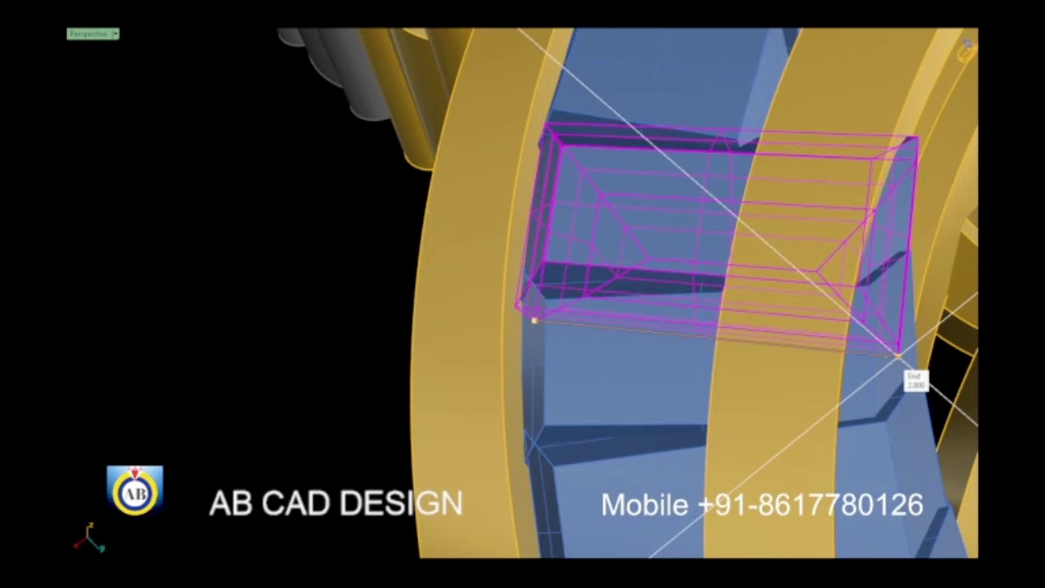
{"action": "scroll", "coordinate": [664, 333], "scroll_direction": "down", "scroll_amount": 3}
{"action": "right_click_drag", "start_coordinate": [664, 333], "coordinate": [653, 237]}
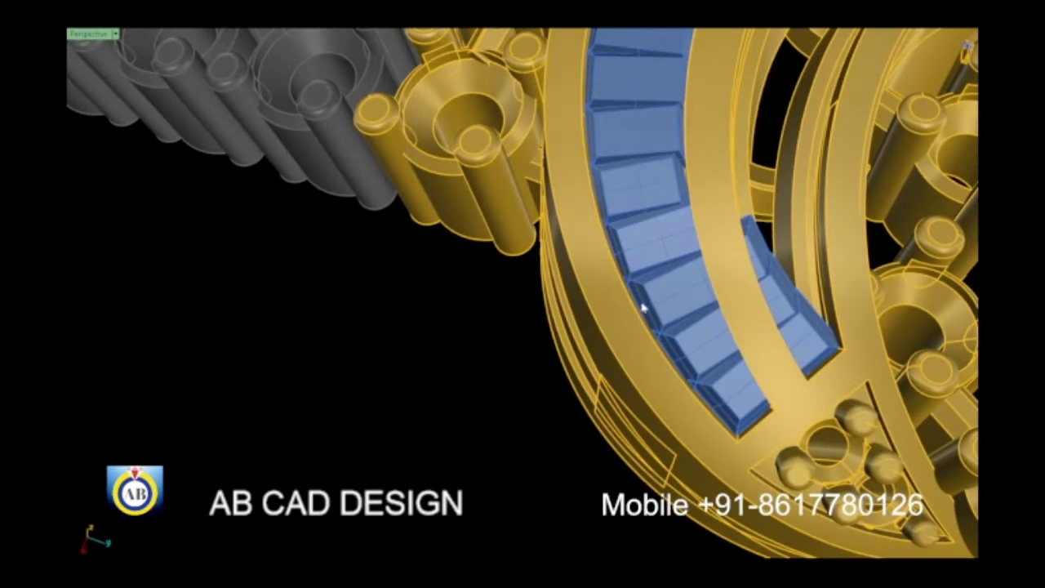
{"action": "scroll", "coordinate": [647, 281], "scroll_direction": "up", "scroll_amount": 1}
{"action": "scroll", "coordinate": [648, 282], "scroll_direction": "up", "scroll_amount": 4}
{"action": "right_click_drag", "start_coordinate": [663, 283], "coordinate": [624, 292]}
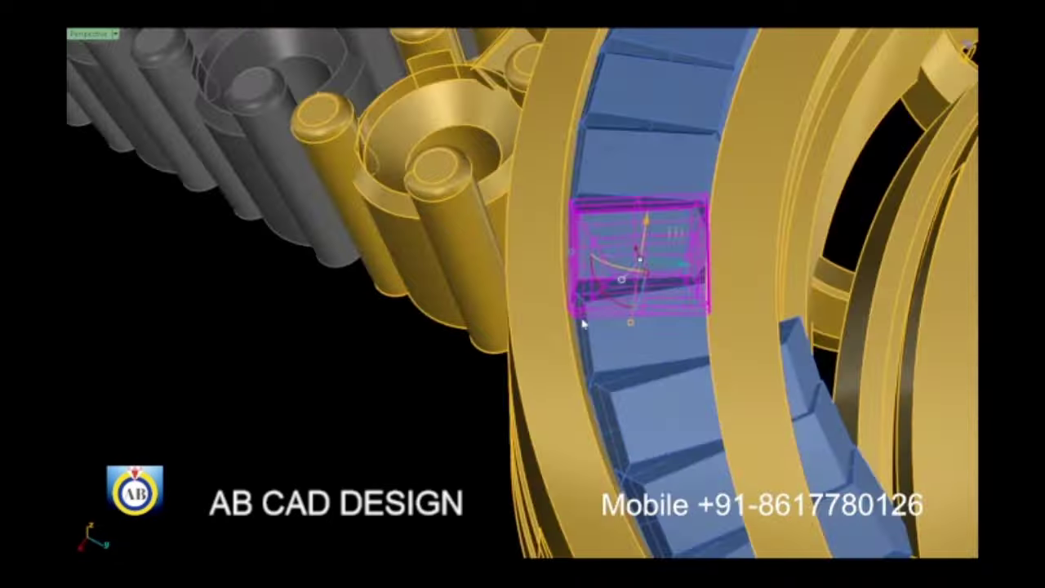
{"action": "scroll", "coordinate": [569, 313], "scroll_direction": "up", "scroll_amount": 4}
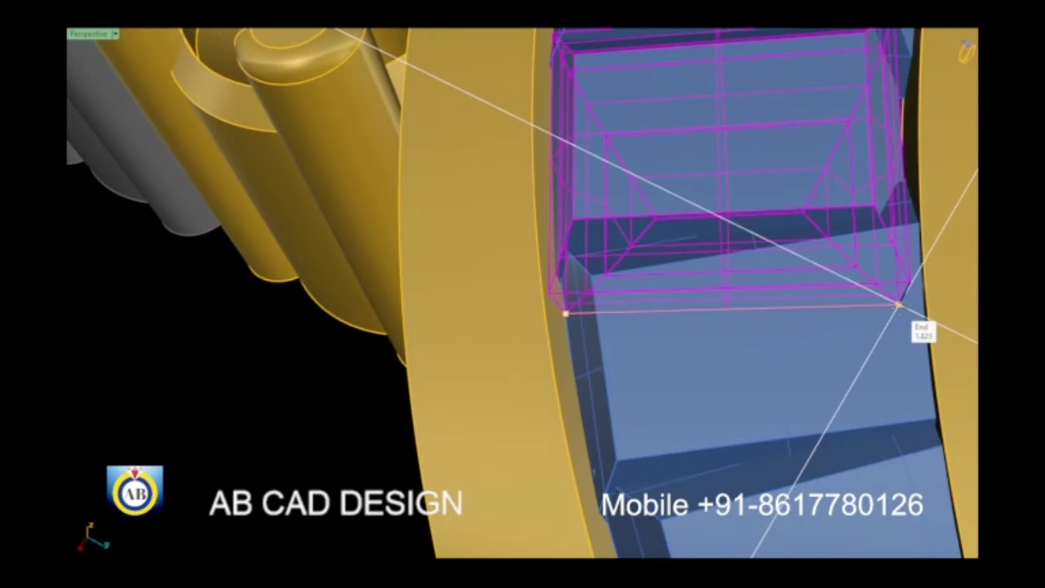
{"action": "scroll", "coordinate": [898, 305], "scroll_direction": "down", "scroll_amount": 3}
{"action": "mouse_move", "coordinate": [700, 275]}
{"action": "right_mouse_down"}
{"action": "mouse_move", "coordinate": [645, 294]}
{"action": "mouse_move", "coordinate": [602, 420]}
{"action": "right_mouse_up"}
{"action": "scroll", "coordinate": [646, 294], "scroll_direction": "down", "scroll_amount": 2}
{"action": "scroll", "coordinate": [641, 309], "scroll_direction": "up", "scroll_amount": 2}
{"action": "scroll", "coordinate": [641, 309], "scroll_direction": "down", "scroll_amount": 4}
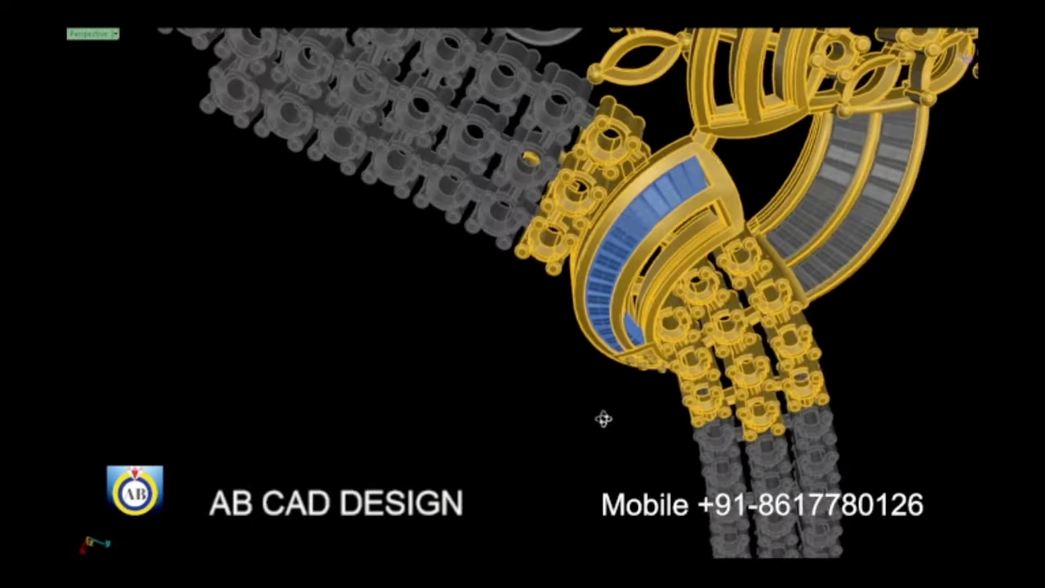
Step: From a low side view, select a baguette near the arc's end and set the Scale 1-D base point at its corner
{"action": "scroll", "coordinate": [600, 350], "scroll_direction": "up", "scroll_amount": 1}
{"action": "scroll", "coordinate": [599, 349], "scroll_direction": "up", "scroll_amount": 2}
{"action": "mouse_move", "coordinate": [598, 349]}
{"action": "right_mouse_down"}
{"action": "mouse_move", "coordinate": [435, 296]}
{"action": "mouse_move", "coordinate": [541, 285]}
{"action": "right_mouse_up"}
{"action": "scroll", "coordinate": [541, 285], "scroll_direction": "up", "scroll_amount": 3}
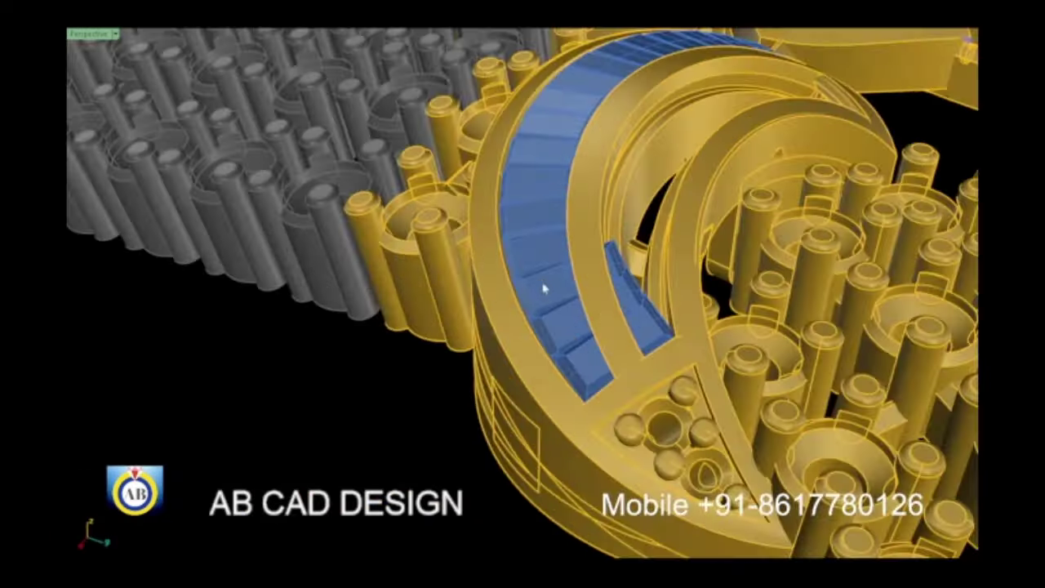
{"action": "scroll", "coordinate": [560, 305], "scroll_direction": "up", "scroll_amount": 1}
{"action": "left_click", "coordinate": [560, 305]}
{"action": "scroll", "coordinate": [520, 361], "scroll_direction": "up", "scroll_amount": 3}
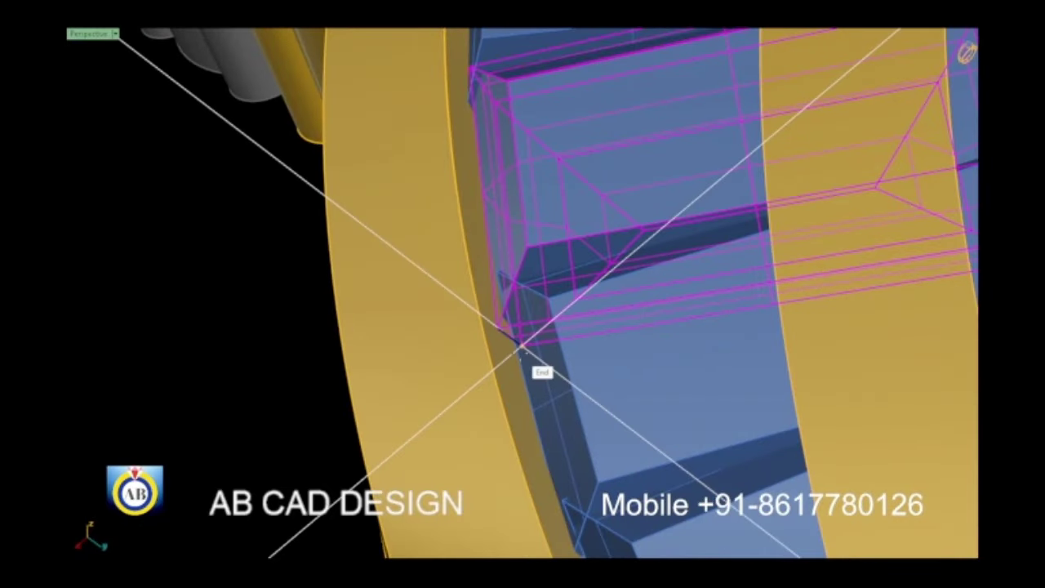
{"action": "left_click", "coordinate": [521, 347]}
Step: Scale the end stone to the gold rail edge so it matches the rail width
{"action": "scroll", "coordinate": [521, 347], "scroll_direction": "down", "scroll_amount": 3}
{"action": "right_click_drag", "start_coordinate": [517, 345], "coordinate": [862, 307]}
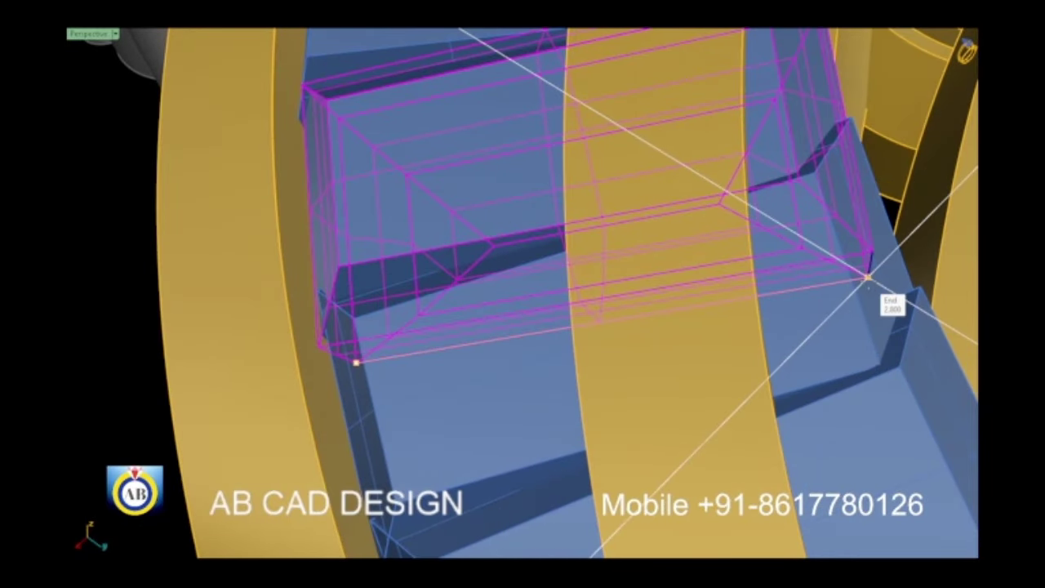
{"action": "scroll", "coordinate": [636, 286], "scroll_direction": "down", "scroll_amount": 5}
{"action": "right_click_drag", "start_coordinate": [478, 252], "coordinate": [518, 333]}
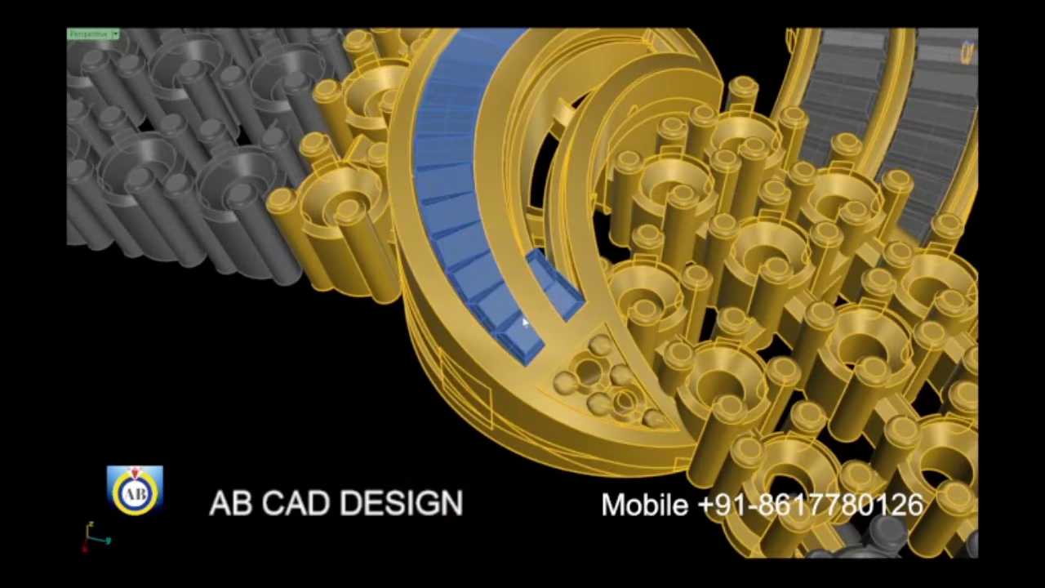
{"action": "scroll", "coordinate": [517, 333], "scroll_direction": "up", "scroll_amount": 2}
{"action": "scroll", "coordinate": [514, 340], "scroll_direction": "up", "scroll_amount": 2}
{"action": "scroll", "coordinate": [514, 338], "scroll_direction": "down", "scroll_amount": 1}
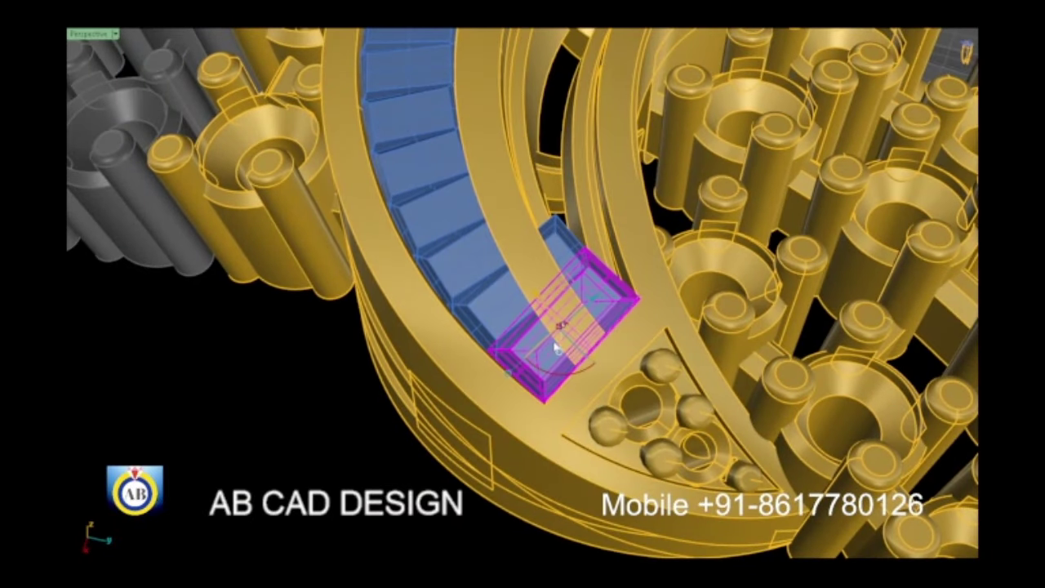
{"action": "scroll", "coordinate": [558, 349], "scroll_direction": "down", "scroll_amount": 5}
Step: Line up the stone's end with the rail and check that the resized end baguettes sit between the channel walls
{"action": "mouse_move", "coordinate": [557, 349]}
{"action": "right_mouse_down"}
{"action": "mouse_move", "coordinate": [532, 334]}
{"action": "mouse_move", "coordinate": [562, 352]}
{"action": "mouse_move", "coordinate": [490, 351]}
{"action": "right_mouse_up"}
{"action": "scroll", "coordinate": [532, 334], "scroll_direction": "up", "scroll_amount": 3}
{"action": "scroll", "coordinate": [571, 328], "scroll_direction": "up", "scroll_amount": 2}
{"action": "scroll", "coordinate": [573, 328], "scroll_direction": "down", "scroll_amount": 3}
{"action": "scroll", "coordinate": [543, 327], "scroll_direction": "up", "scroll_amount": 3}
{"action": "scroll", "coordinate": [543, 326], "scroll_direction": "down", "scroll_amount": 3}
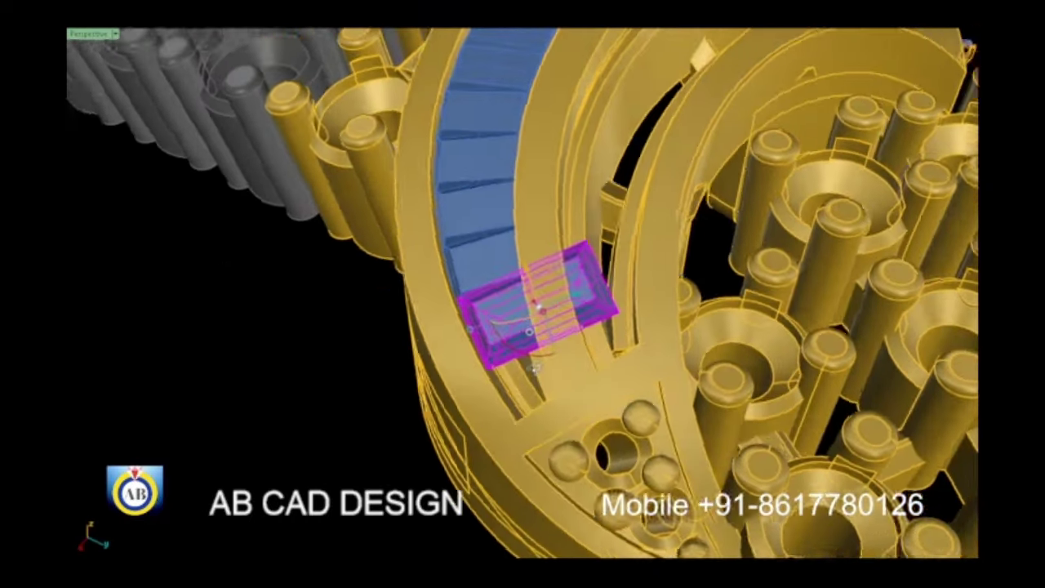
{"action": "scroll", "coordinate": [479, 357], "scroll_direction": "up", "scroll_amount": 3}
{"action": "scroll", "coordinate": [478, 357], "scroll_direction": "up", "scroll_amount": 3}
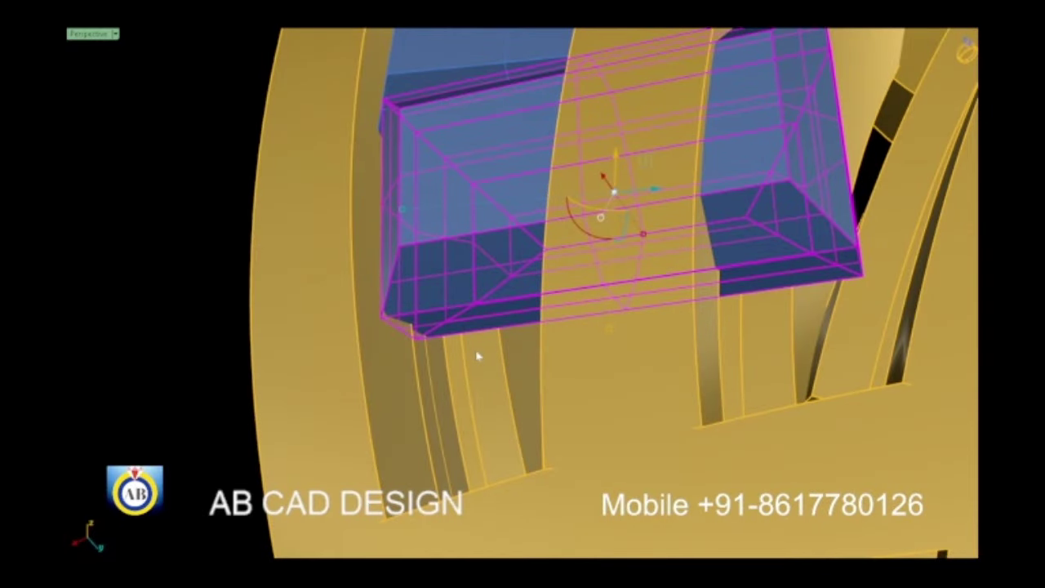
{"action": "scroll", "coordinate": [479, 357], "scroll_direction": "down", "scroll_amount": 2}
{"action": "right_click_drag", "start_coordinate": [429, 353], "coordinate": [710, 359]}
{"action": "scroll", "coordinate": [535, 312], "scroll_direction": "up", "scroll_amount": 3}
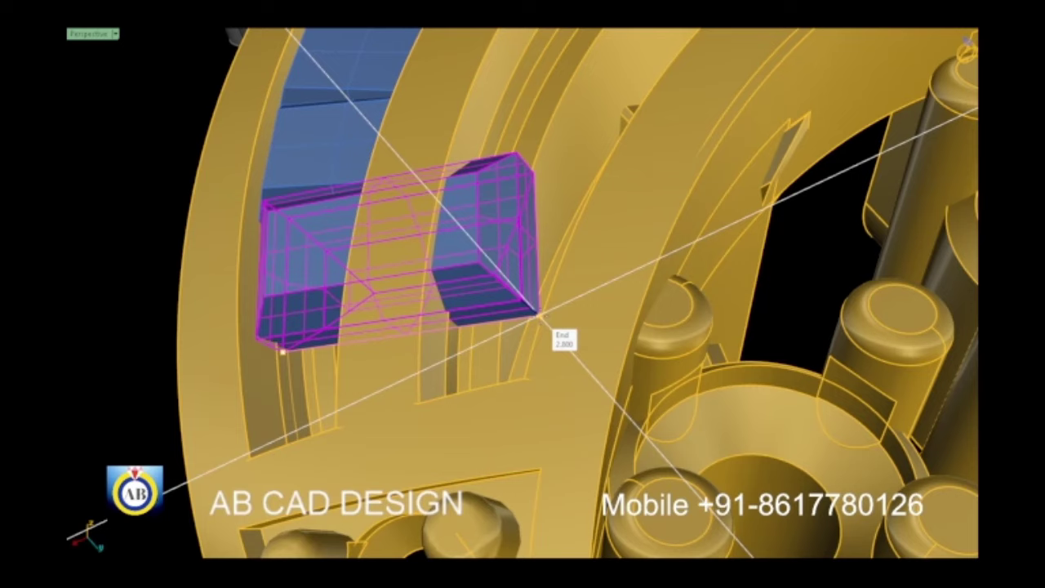
{"action": "scroll", "coordinate": [536, 312], "scroll_direction": "down", "scroll_amount": 2}
{"action": "scroll", "coordinate": [541, 315], "scroll_direction": "down", "scroll_amount": 3}
{"action": "right_click_drag", "start_coordinate": [385, 327], "coordinate": [501, 350]}
{"action": "scroll", "coordinate": [501, 349], "scroll_direction": "up", "scroll_amount": 2}
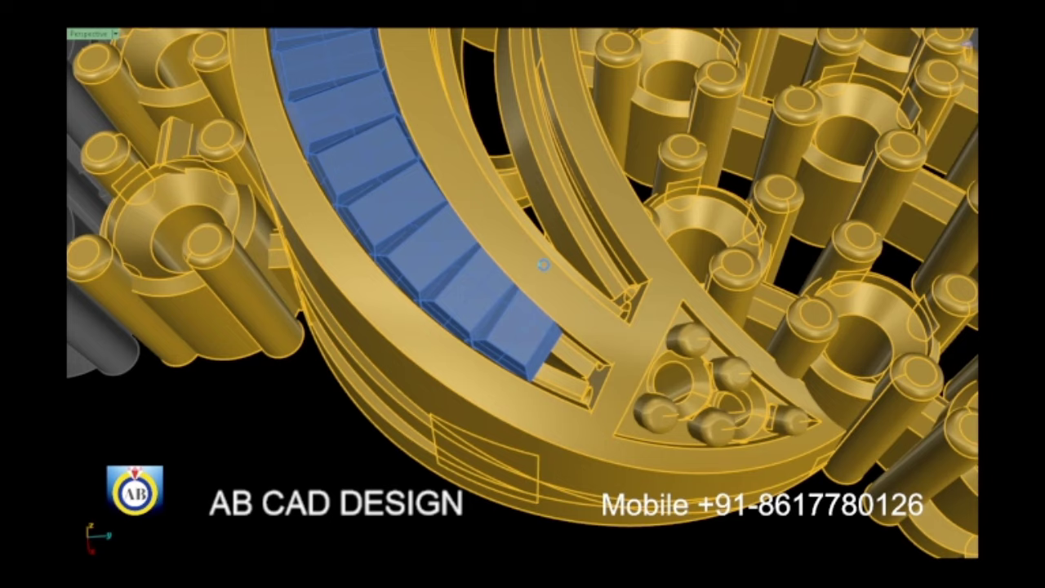
Step: Rotate the last blue baguette with the Gumball so it follows the channel's curve
{"action": "scroll", "coordinate": [545, 271], "scroll_direction": "down", "scroll_amount": 3}
{"action": "right_click_drag", "start_coordinate": [545, 271], "coordinate": [966, 52]}
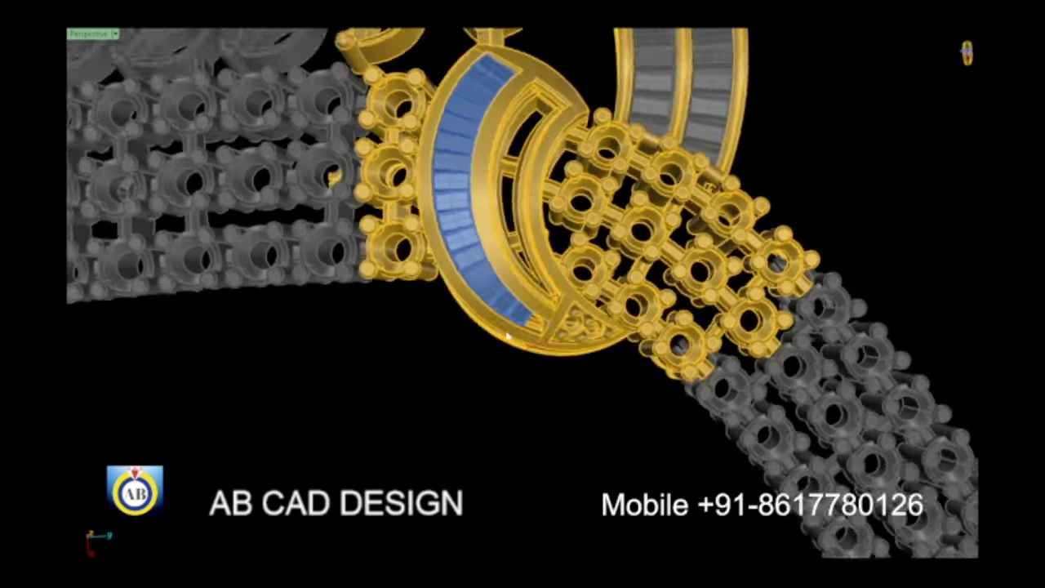
{"action": "scroll", "coordinate": [539, 318], "scroll_direction": "up", "scroll_amount": 3}
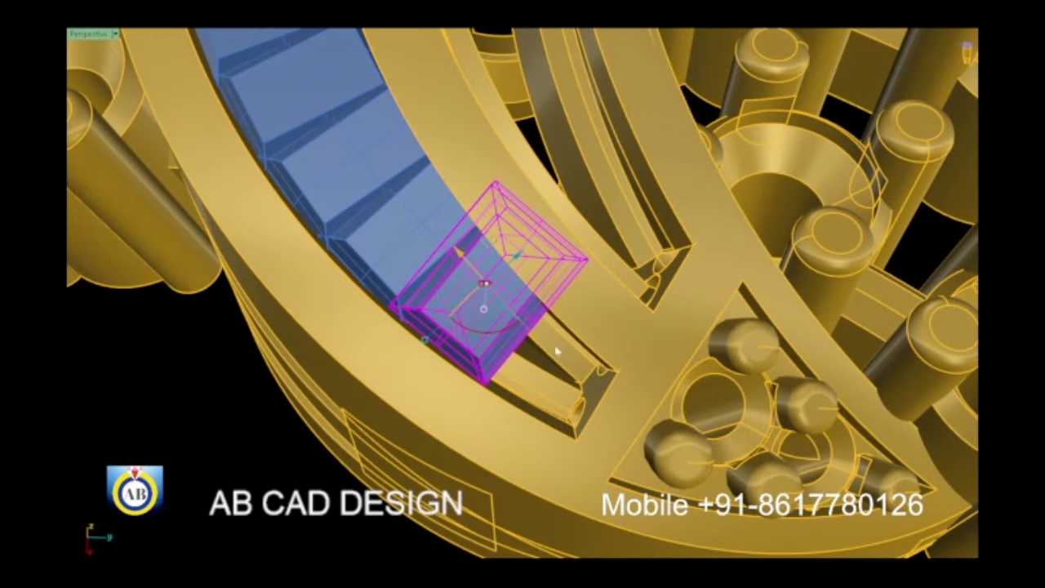
{"action": "left_click", "coordinate": [535, 315]}
{"action": "scroll", "coordinate": [391, 306], "scroll_direction": "down", "scroll_amount": 3}
{"action": "scroll", "coordinate": [390, 306], "scroll_direction": "up", "scroll_amount": 3}
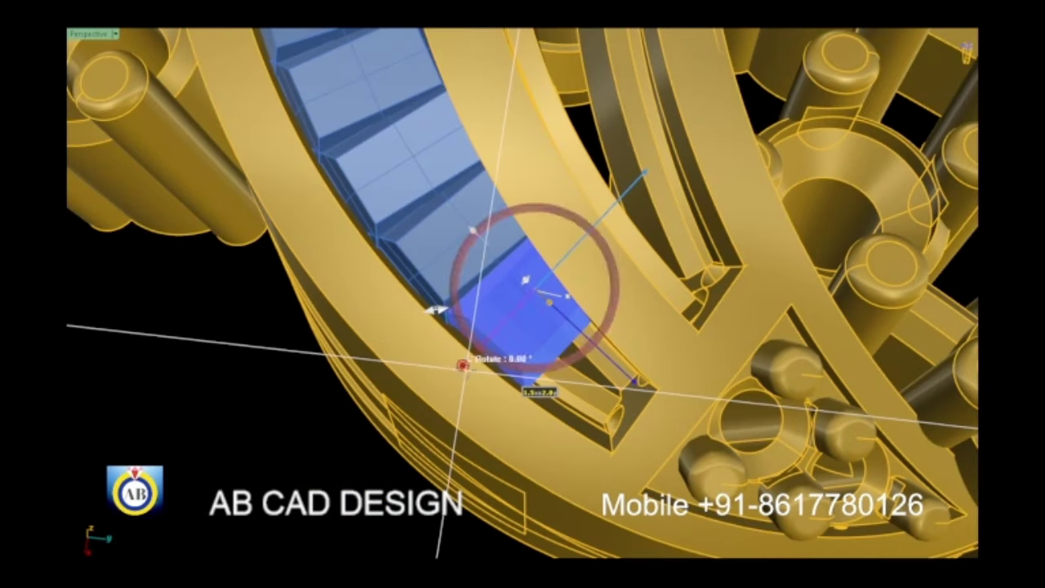
{"action": "mouse_move", "coordinate": [462, 365]}
{"action": "left_mouse_down"}
{"action": "mouse_move", "coordinate": [522, 188]}
{"action": "mouse_move", "coordinate": [497, 212]}
{"action": "mouse_move", "coordinate": [553, 265]}
{"action": "left_mouse_up"}
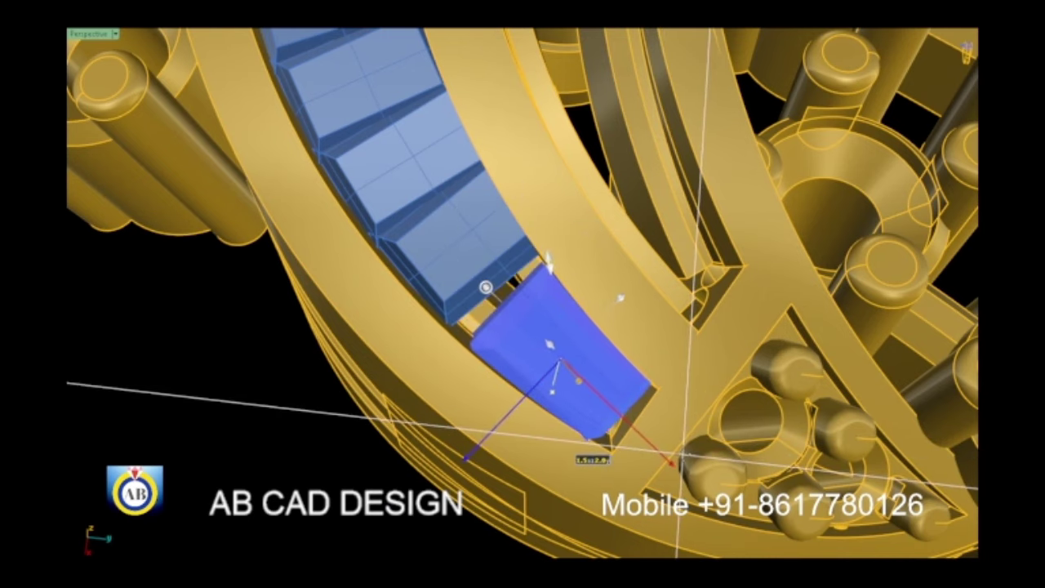
{"action": "key", "text": "Escape"}
Step: Slide the next baguette down the channel to close the gap against the end stone
{"action": "scroll", "coordinate": [642, 447], "scroll_direction": "down", "scroll_amount": 5}
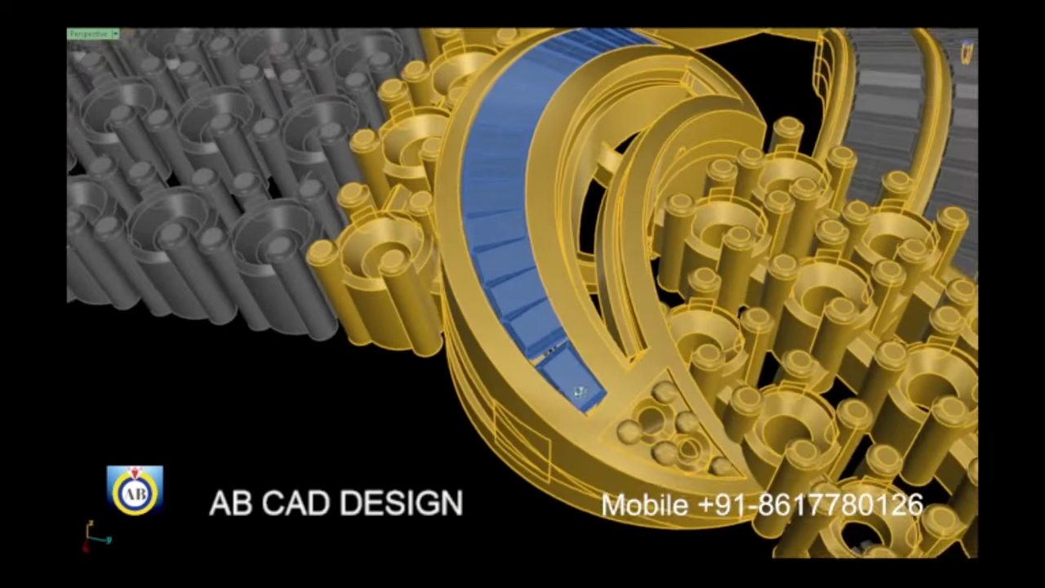
{"action": "right_click_drag", "start_coordinate": [642, 447], "coordinate": [587, 383]}
{"action": "scroll", "coordinate": [588, 384], "scroll_direction": "up", "scroll_amount": 3}
{"action": "scroll", "coordinate": [545, 297], "scroll_direction": "up", "scroll_amount": 3}
{"action": "left_click", "coordinate": [545, 297]}
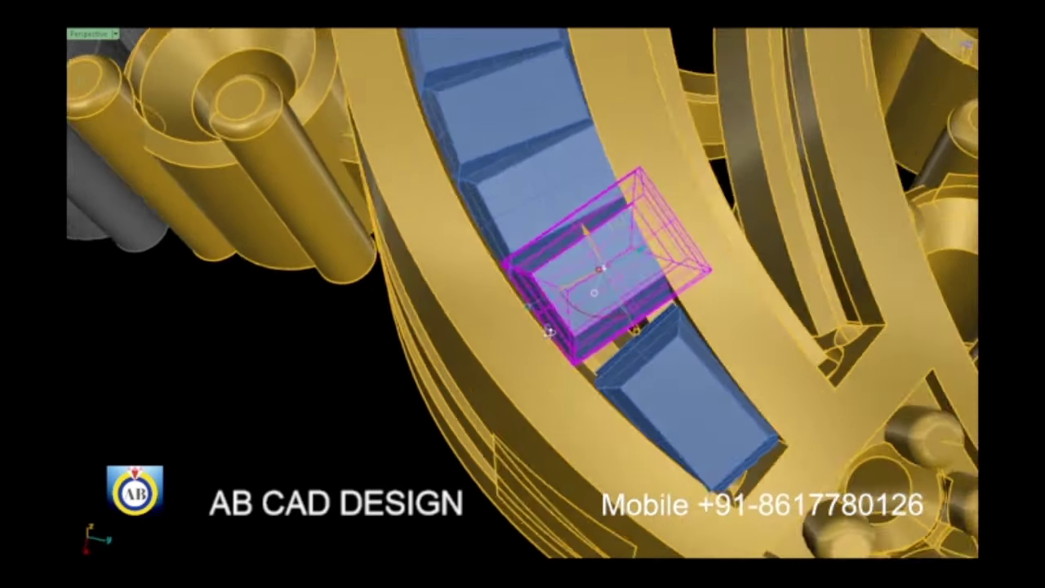
{"action": "scroll", "coordinate": [546, 327], "scroll_direction": "up", "scroll_amount": 3}
{"action": "scroll", "coordinate": [545, 343], "scroll_direction": "down", "scroll_amount": 3}
{"action": "scroll", "coordinate": [546, 343], "scroll_direction": "up", "scroll_amount": 2}
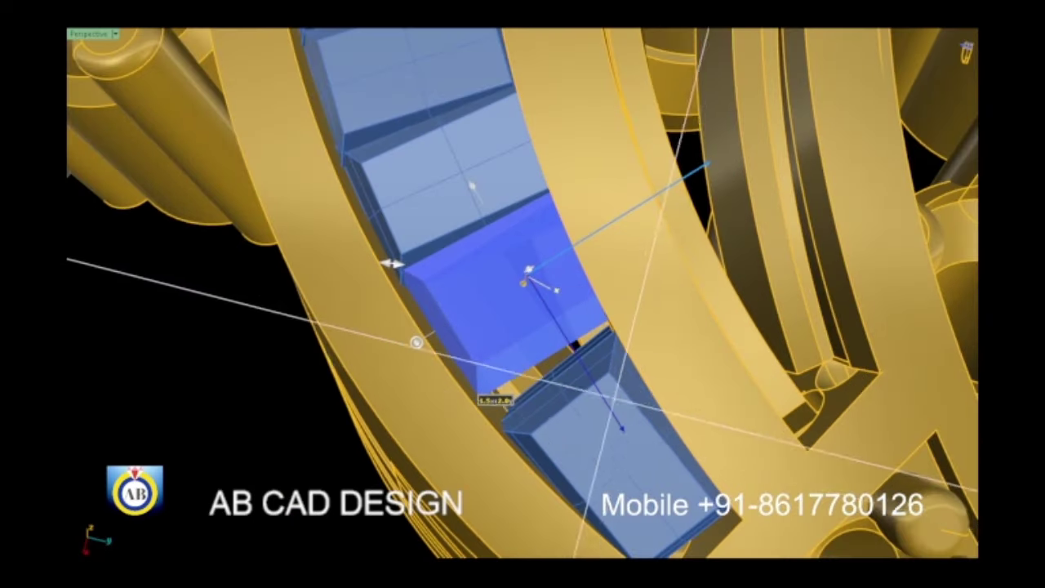
{"action": "right_click_drag", "start_coordinate": [472, 186], "coordinate": [485, 209], "text": "shift"}
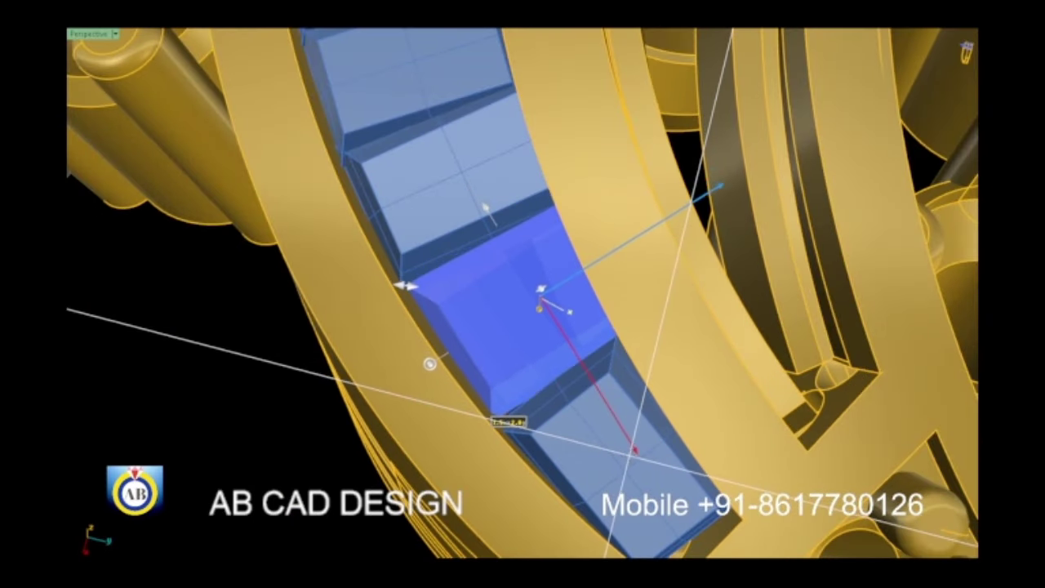
{"action": "key", "text": "Escape"}
{"action": "scroll", "coordinate": [555, 400], "scroll_direction": "down", "scroll_amount": 5}
{"action": "scroll", "coordinate": [505, 410], "scroll_direction": "up", "scroll_amount": 3}
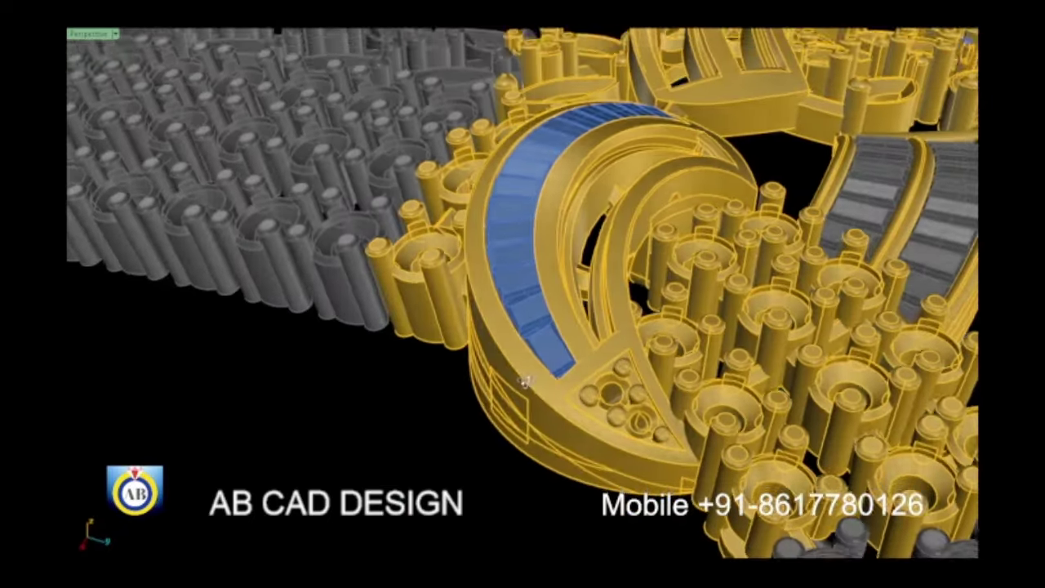
Step: Window-select the blue baguettes in the channel from above, then clear the selection
{"action": "mouse_move", "coordinate": [506, 411]}
{"action": "right_mouse_down"}
{"action": "mouse_move", "coordinate": [541, 397]}
{"action": "mouse_move", "coordinate": [447, 443]}
{"action": "right_mouse_up"}
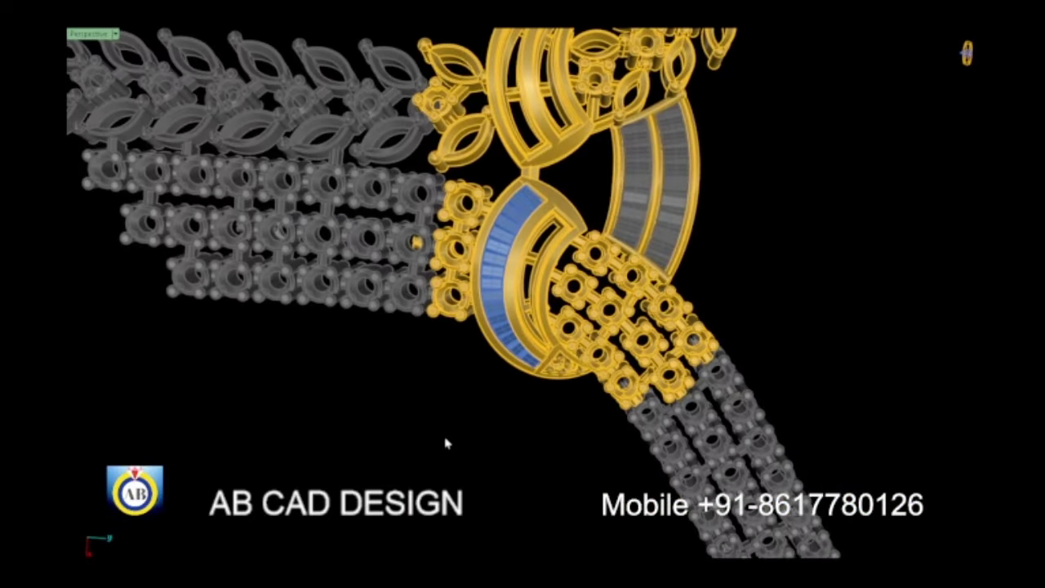
{"action": "left_click_drag", "start_coordinate": [574, 172], "coordinate": [574, 173]}
{"action": "scroll", "coordinate": [530, 269], "scroll_direction": "up", "scroll_amount": 2}
{"action": "key", "text": "Escape"}
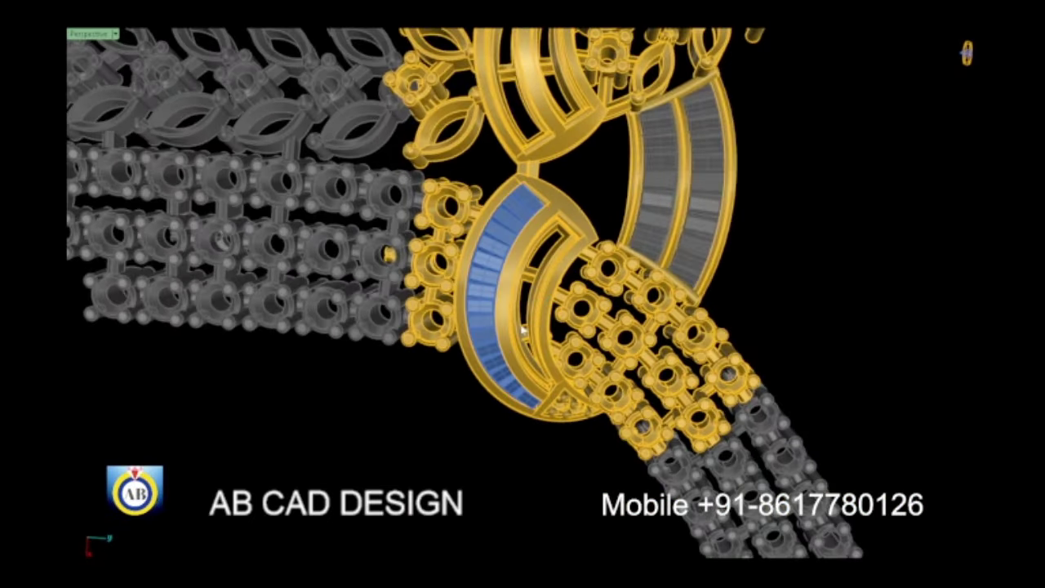
Step: Orbit the whole necklace in Rendered mode to review the yellow and white metal
{"action": "scroll", "coordinate": [522, 329], "scroll_direction": "up", "scroll_amount": 2}
{"action": "scroll", "coordinate": [495, 322], "scroll_direction": "down", "scroll_amount": 2}
{"action": "right_click_drag", "start_coordinate": [495, 323], "coordinate": [447, 384]}
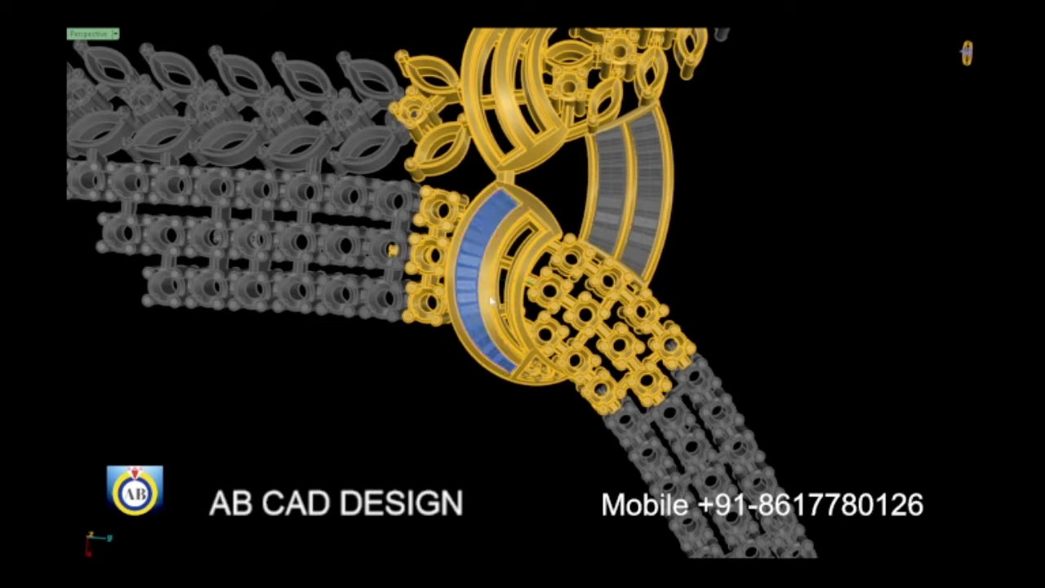
{"action": "mouse_move", "coordinate": [490, 300]}
{"action": "right_mouse_down"}
{"action": "mouse_move", "coordinate": [313, 316]}
{"action": "mouse_move", "coordinate": [306, 334]}
{"action": "mouse_move", "coordinate": [494, 231]}
{"action": "mouse_move", "coordinate": [662, 201]}
{"action": "mouse_move", "coordinate": [454, 325]}
{"action": "right_mouse_up"}
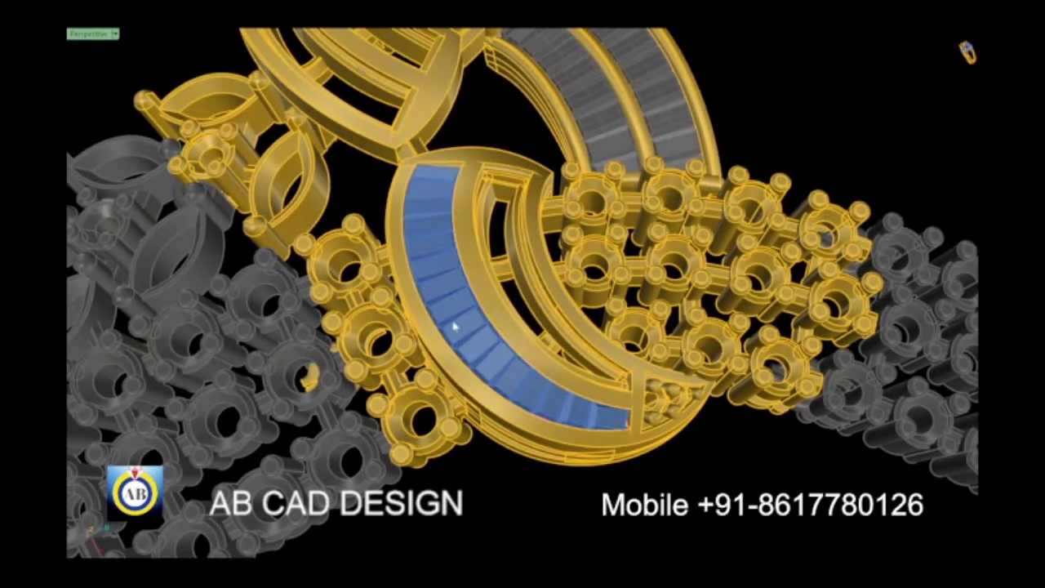
{"action": "scroll", "coordinate": [522, 287], "scroll_direction": "down", "scroll_amount": 5}
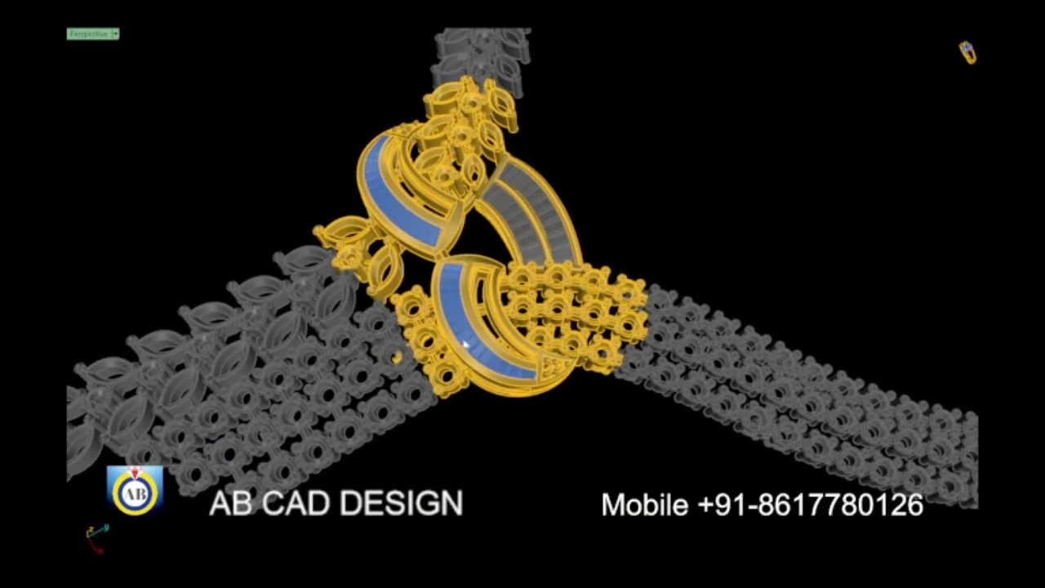
{"action": "mouse_move", "coordinate": [531, 368]}
{"action": "right_mouse_down"}
{"action": "mouse_move", "coordinate": [488, 368]}
{"action": "mouse_move", "coordinate": [699, 268]}
{"action": "mouse_move", "coordinate": [496, 325]}
{"action": "mouse_move", "coordinate": [398, 443]}
{"action": "right_mouse_up"}
{"action": "scroll", "coordinate": [488, 368], "scroll_direction": "up", "scroll_amount": 5}
{"action": "scroll", "coordinate": [496, 326], "scroll_direction": "down", "scroll_amount": 5}
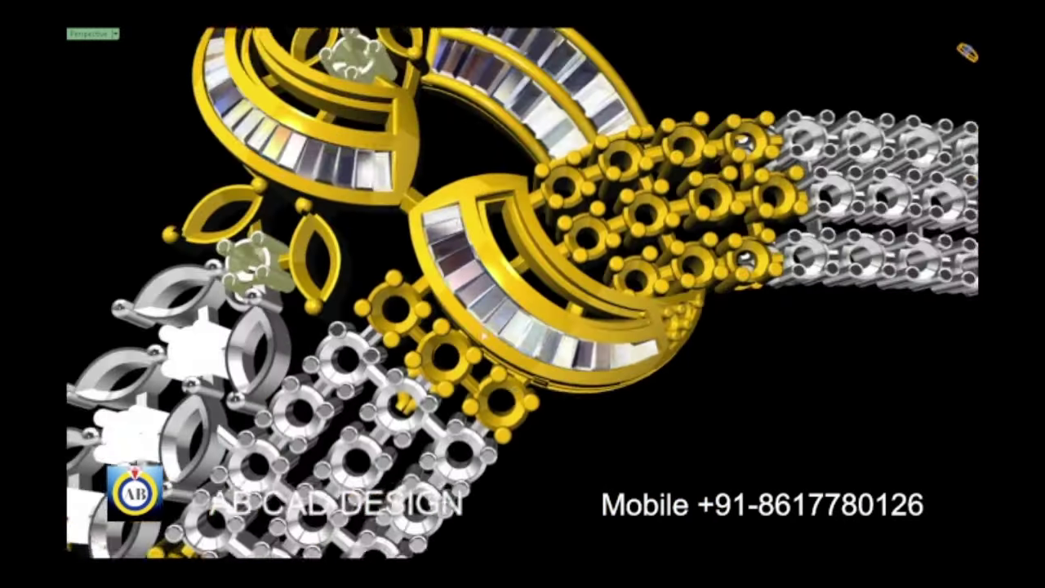
Step: Orbit the necklace in shaded view to look into the channel from below
{"action": "mouse_move", "coordinate": [506, 425]}
{"action": "right_mouse_down"}
{"action": "mouse_move", "coordinate": [495, 443]}
{"action": "mouse_move", "coordinate": [350, 350]}
{"action": "mouse_move", "coordinate": [289, 244]}
{"action": "mouse_move", "coordinate": [392, 236]}
{"action": "right_mouse_up"}
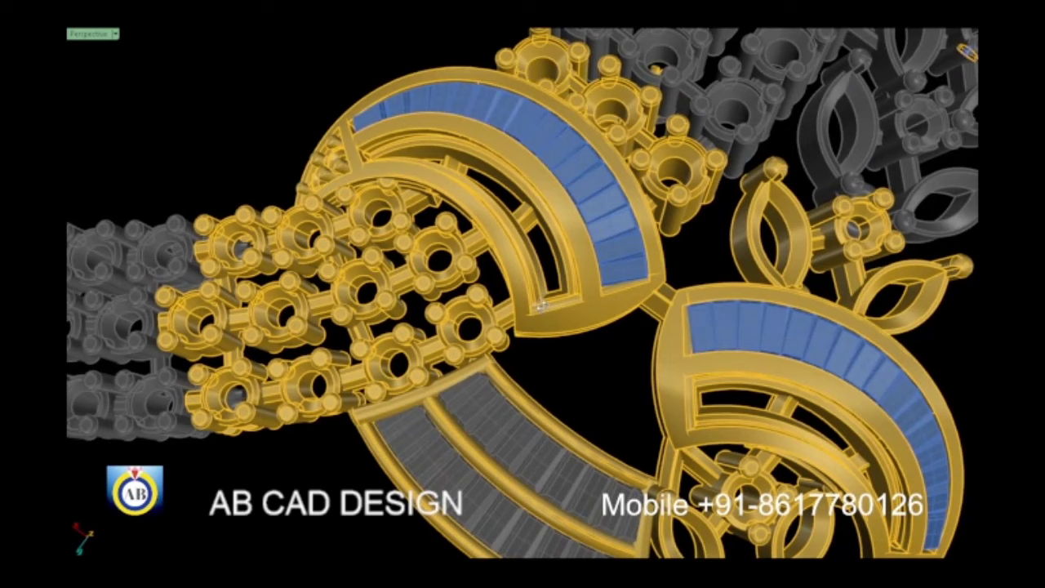
{"action": "mouse_move", "coordinate": [541, 305]}
{"action": "right_mouse_down"}
{"action": "mouse_move", "coordinate": [711, 256]}
{"action": "mouse_move", "coordinate": [703, 272]}
{"action": "mouse_move", "coordinate": [506, 324]}
{"action": "right_mouse_up"}
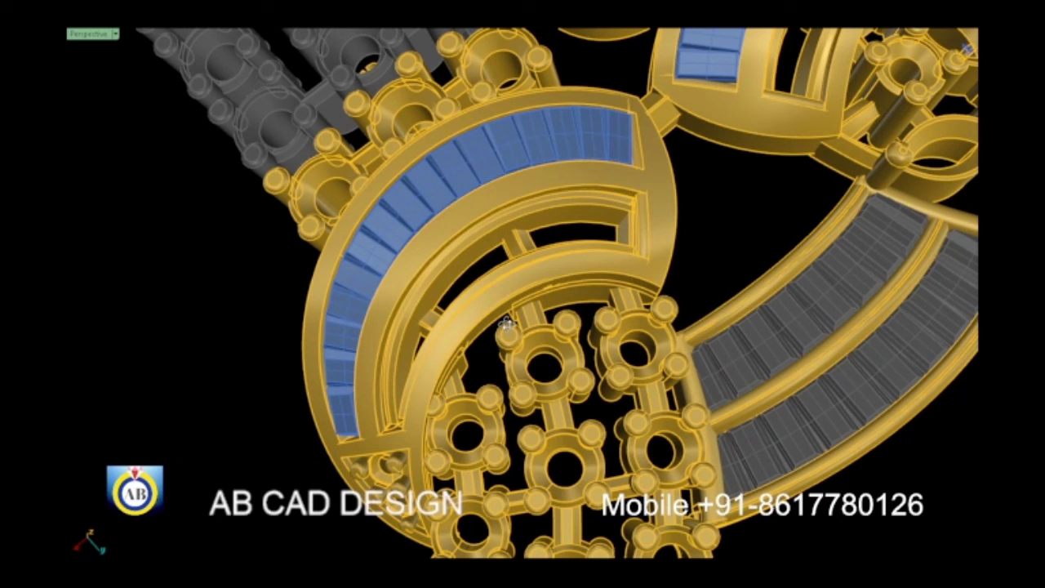
{"action": "mouse_move", "coordinate": [506, 324]}
{"action": "right_mouse_down"}
{"action": "mouse_move", "coordinate": [606, 291]}
{"action": "mouse_move", "coordinate": [440, 204]}
{"action": "right_mouse_up"}
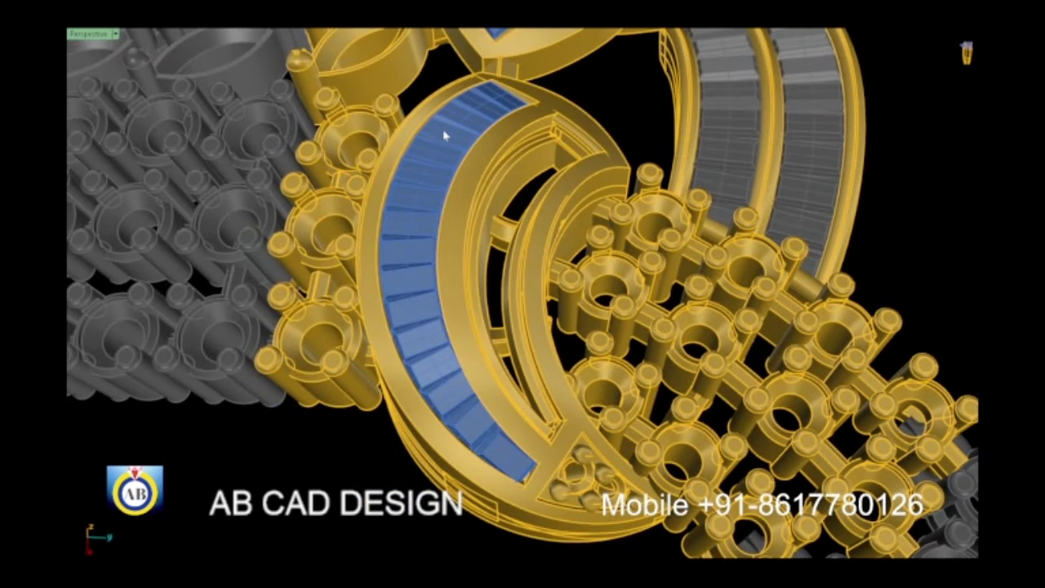
{"action": "scroll", "coordinate": [445, 135], "scroll_direction": "down", "scroll_amount": 5}
{"action": "mouse_move", "coordinate": [445, 135]}
{"action": "right_mouse_down"}
{"action": "mouse_move", "coordinate": [605, 160]}
{"action": "mouse_move", "coordinate": [604, 205]}
{"action": "mouse_move", "coordinate": [480, 306]}
{"action": "right_mouse_up"}
{"action": "scroll", "coordinate": [480, 306], "scroll_direction": "up", "scroll_amount": 5}
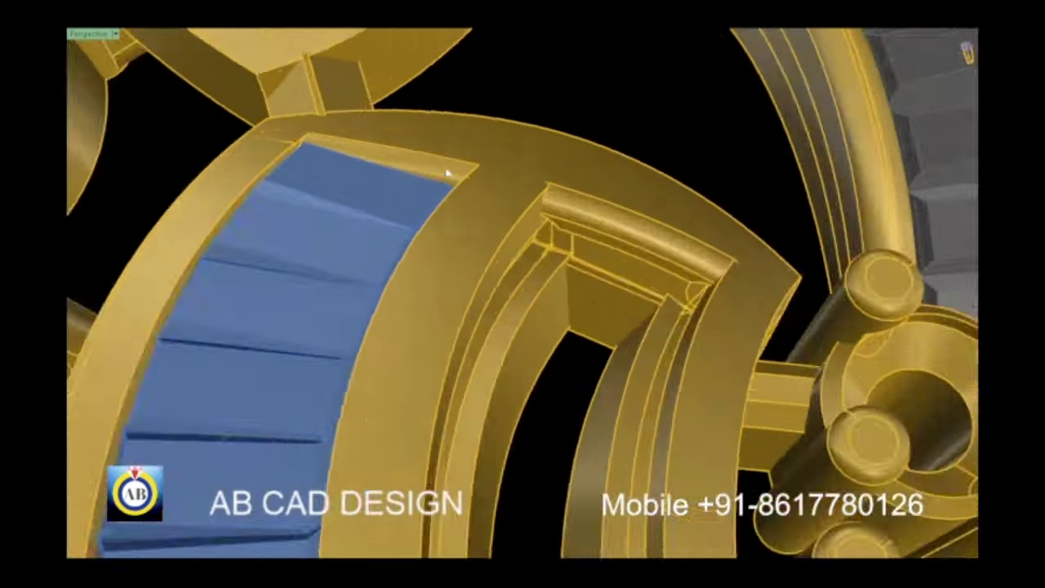
Step: Zoom in close around the gold channel walls and seat edges
{"action": "right_click_drag", "start_coordinate": [443, 168], "coordinate": [525, 245]}
{"action": "scroll", "coordinate": [466, 299], "scroll_direction": "up", "scroll_amount": 2}
{"action": "scroll", "coordinate": [528, 254], "scroll_direction": "up", "scroll_amount": 3}
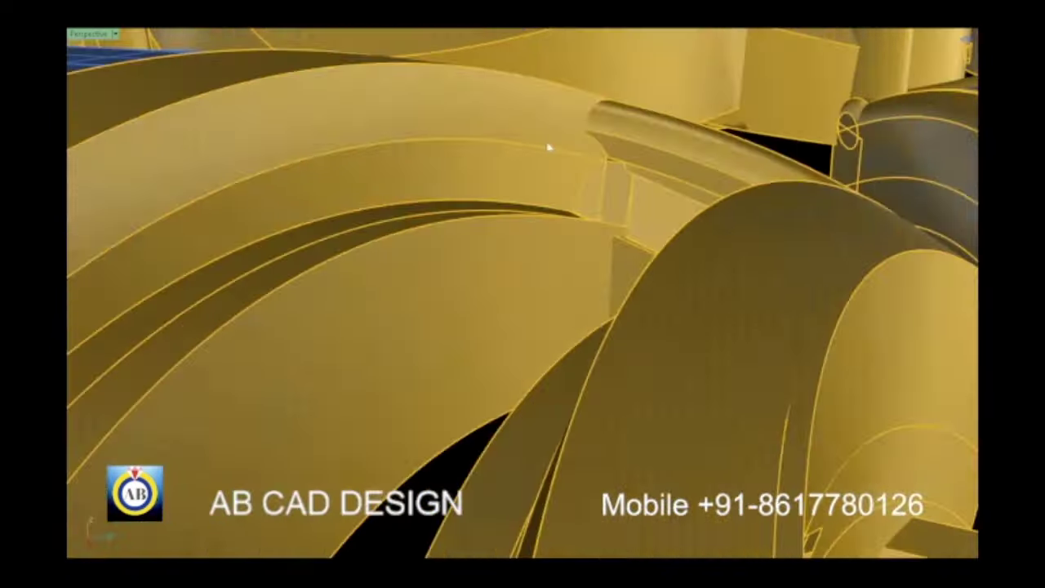
{"action": "scroll", "coordinate": [548, 147], "scroll_direction": "up", "scroll_amount": 2}
{"action": "mouse_move", "coordinate": [539, 193]}
{"action": "right_mouse_down"}
{"action": "mouse_move", "coordinate": [546, 259]}
{"action": "mouse_move", "coordinate": [552, 214]}
{"action": "right_mouse_up"}
{"action": "scroll", "coordinate": [559, 261], "scroll_direction": "up", "scroll_amount": 2}
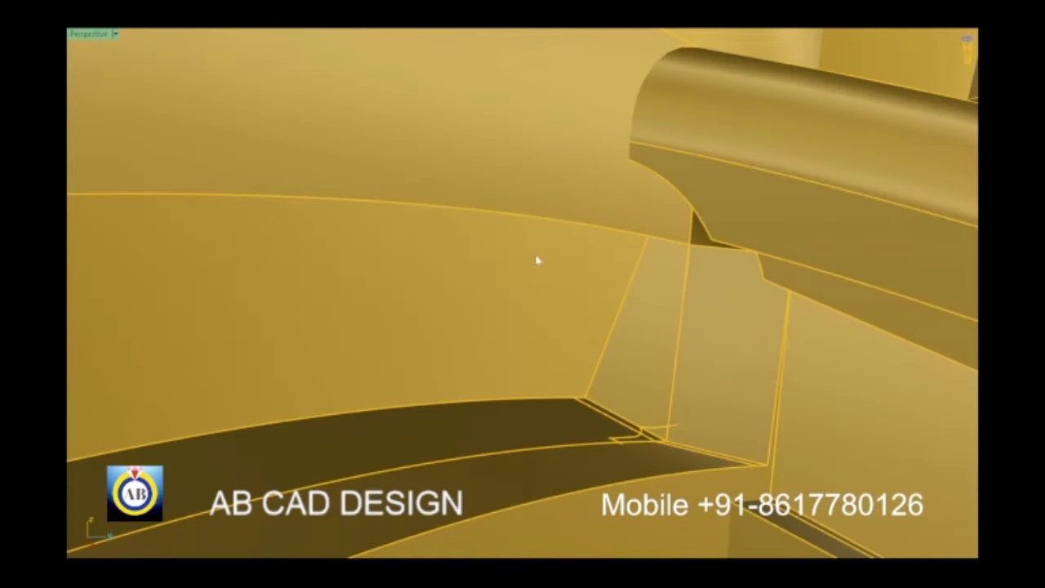
{"action": "scroll", "coordinate": [527, 274], "scroll_direction": "up", "scroll_amount": 2}
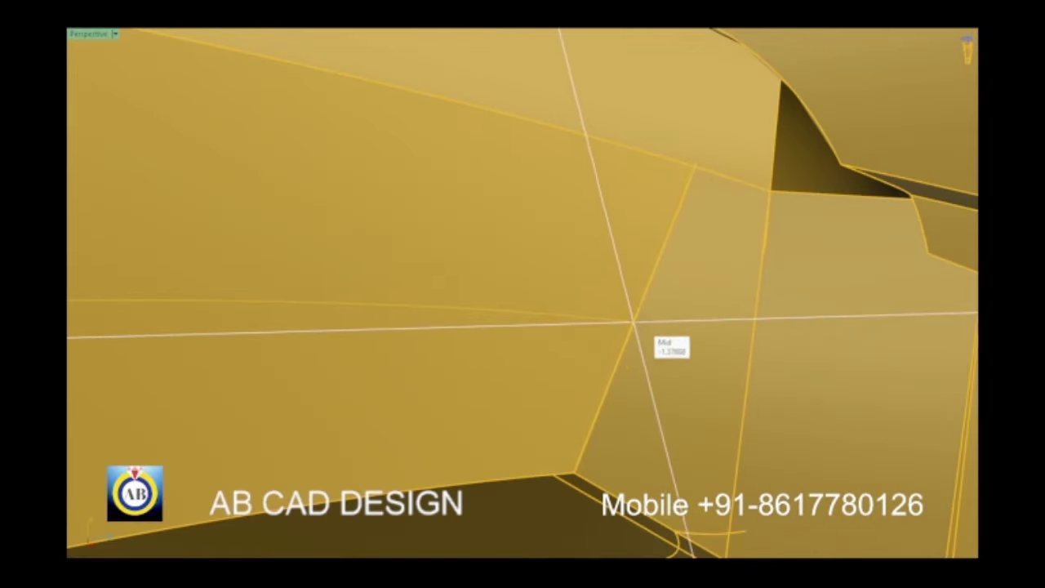
Step: Orbit to view both blue-stone channels and the upper channel's open end
{"action": "scroll", "coordinate": [639, 328], "scroll_direction": "down", "scroll_amount": 5}
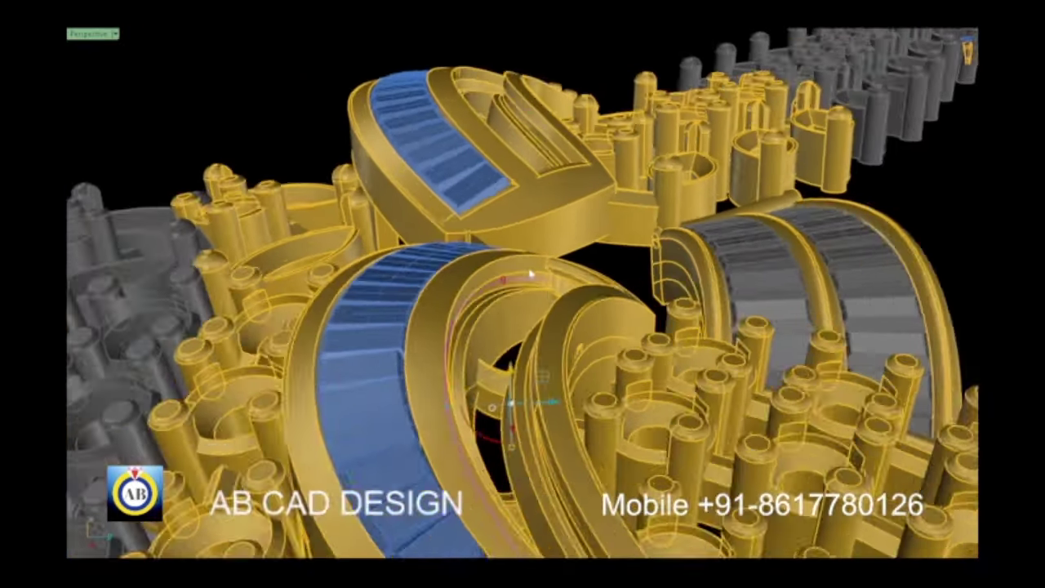
{"action": "mouse_move", "coordinate": [523, 400]}
{"action": "right_mouse_down"}
{"action": "mouse_move", "coordinate": [497, 327]}
{"action": "mouse_move", "coordinate": [504, 261]}
{"action": "right_mouse_up"}
{"action": "scroll", "coordinate": [491, 321], "scroll_direction": "up", "scroll_amount": 1}
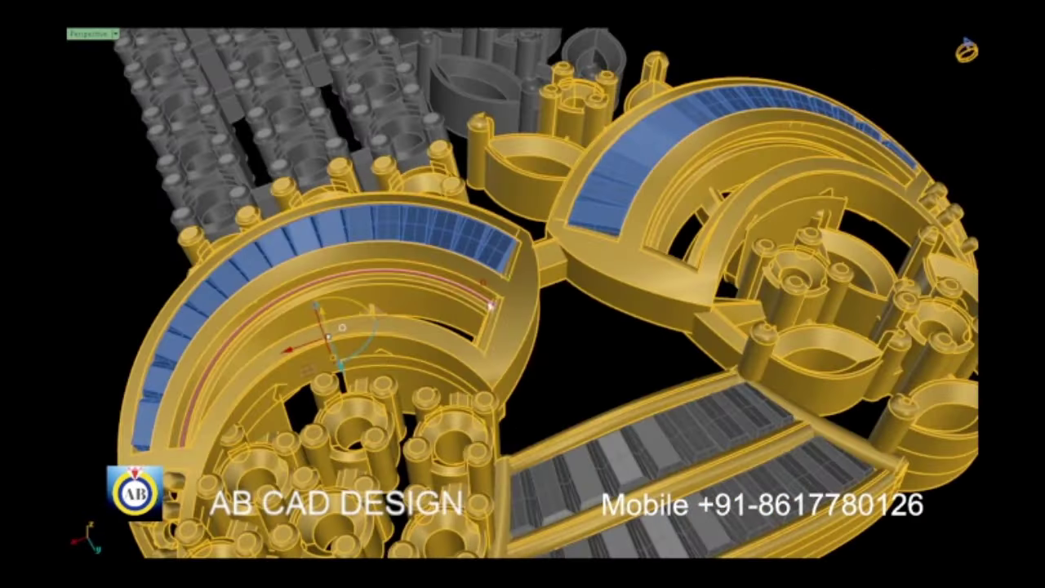
{"action": "scroll", "coordinate": [503, 261], "scroll_direction": "up", "scroll_amount": 3}
{"action": "scroll", "coordinate": [501, 261], "scroll_direction": "down", "scroll_amount": 4}
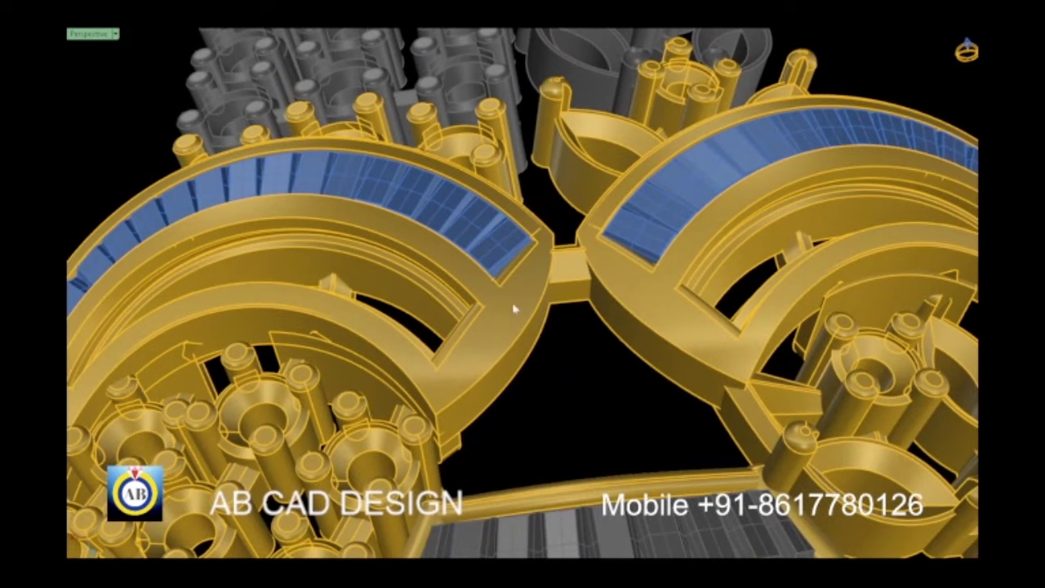
{"action": "mouse_move", "coordinate": [514, 307]}
{"action": "right_mouse_down"}
{"action": "mouse_move", "coordinate": [531, 340]}
{"action": "mouse_move", "coordinate": [487, 334]}
{"action": "right_mouse_up"}
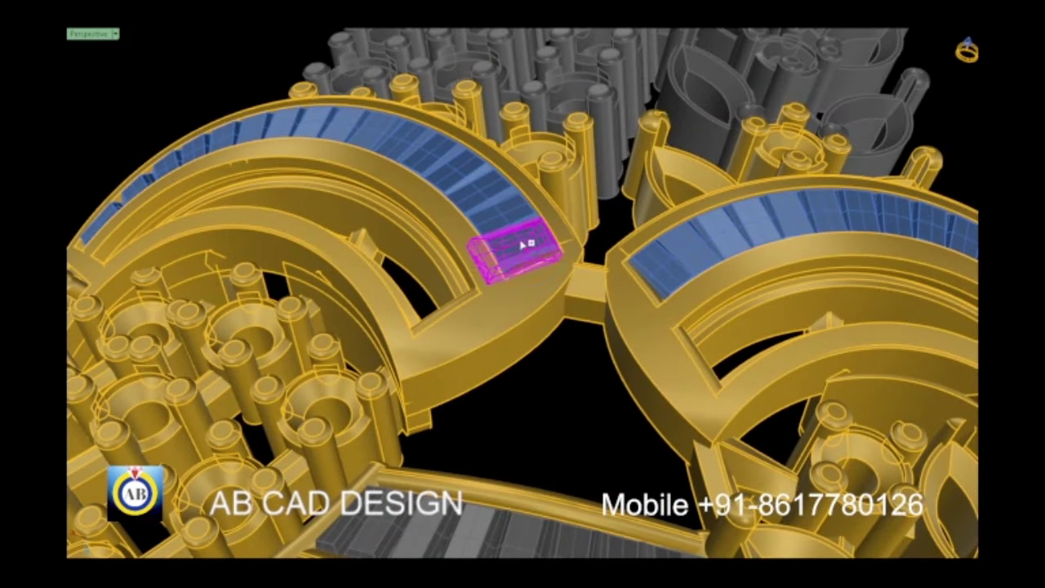
{"action": "mouse_move", "coordinate": [523, 244]}
{"action": "right_mouse_down"}
{"action": "mouse_move", "coordinate": [536, 234]}
{"action": "mouse_move", "coordinate": [518, 275]}
{"action": "mouse_move", "coordinate": [532, 278]}
{"action": "right_mouse_up"}
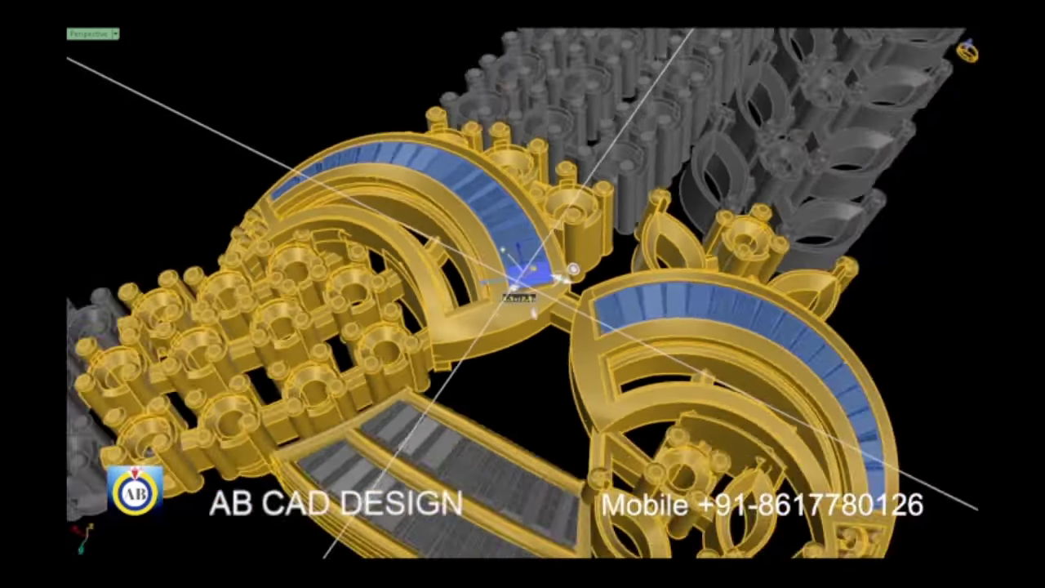
{"action": "scroll", "coordinate": [532, 311], "scroll_direction": "up", "scroll_amount": 3}
Step: Slide the selected baguette along the channel arc and tilt it about its X axis
{"action": "left_click_drag", "start_coordinate": [539, 312], "coordinate": [451, 330]}
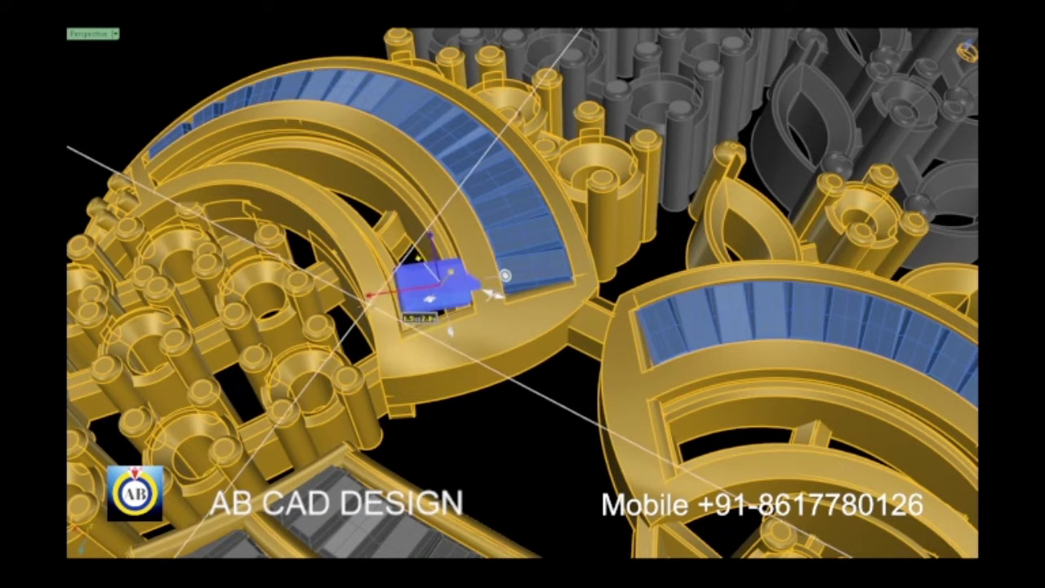
{"action": "mouse_move", "coordinate": [488, 295]}
{"action": "right_mouse_down"}
{"action": "mouse_move", "coordinate": [457, 282]}
{"action": "mouse_move", "coordinate": [555, 290]}
{"action": "mouse_move", "coordinate": [533, 235]}
{"action": "right_mouse_up"}
{"action": "scroll", "coordinate": [457, 282], "scroll_direction": "up", "scroll_amount": 3}
{"action": "scroll", "coordinate": [532, 234], "scroll_direction": "up", "scroll_amount": 3}
{"action": "left_click_drag", "start_coordinate": [439, 287], "coordinate": [463, 290]}
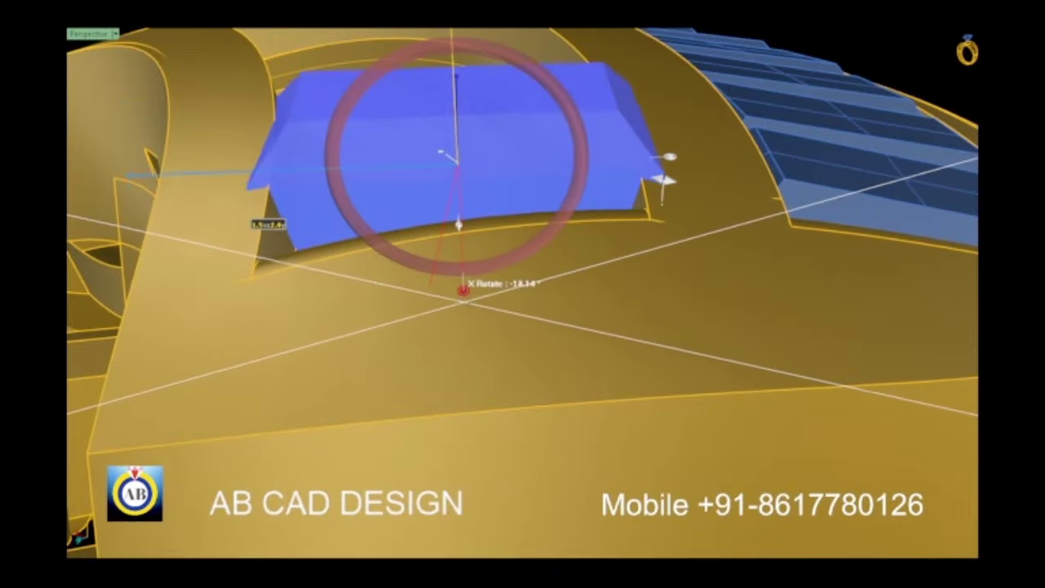
Step: Turn the baguette slightly about its vertical axis to line up with the channel end
{"action": "mouse_move", "coordinate": [663, 189]}
{"action": "right_mouse_down"}
{"action": "mouse_move", "coordinate": [560, 256]}
{"action": "mouse_move", "coordinate": [542, 408]}
{"action": "mouse_move", "coordinate": [517, 405]}
{"action": "right_mouse_up"}
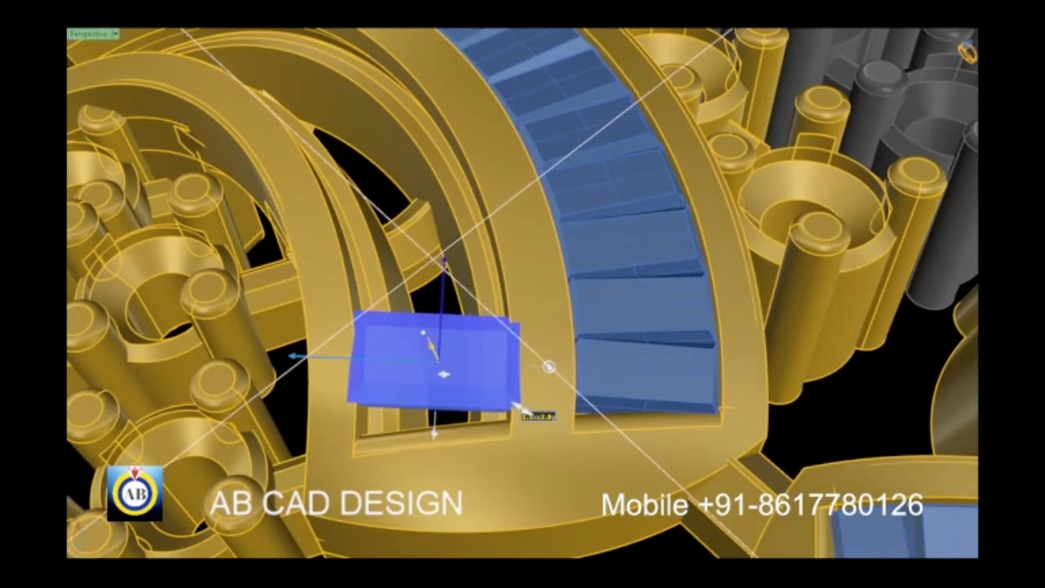
{"action": "scroll", "coordinate": [516, 426], "scroll_direction": "up", "scroll_amount": 2}
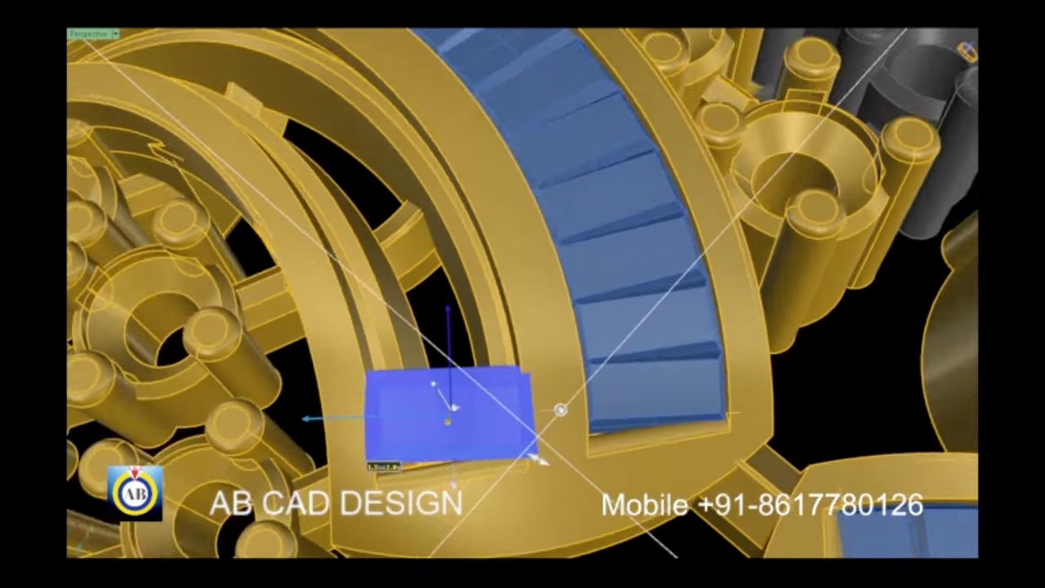
{"action": "scroll", "coordinate": [522, 449], "scroll_direction": "up", "scroll_amount": 2}
{"action": "left_click_drag", "start_coordinate": [553, 396], "coordinate": [539, 462]}
Step: Check the stone's fit against the surrounding prongs from low side angles
{"action": "mouse_move", "coordinate": [539, 461]}
{"action": "right_mouse_down"}
{"action": "mouse_move", "coordinate": [626, 226]}
{"action": "mouse_move", "coordinate": [676, 222]}
{"action": "mouse_move", "coordinate": [682, 200]}
{"action": "right_mouse_up"}
{"action": "mouse_move", "coordinate": [543, 295]}
{"action": "right_mouse_down"}
{"action": "mouse_move", "coordinate": [616, 321]}
{"action": "mouse_move", "coordinate": [699, 215]}
{"action": "mouse_move", "coordinate": [612, 209]}
{"action": "mouse_move", "coordinate": [612, 145]}
{"action": "right_mouse_up"}
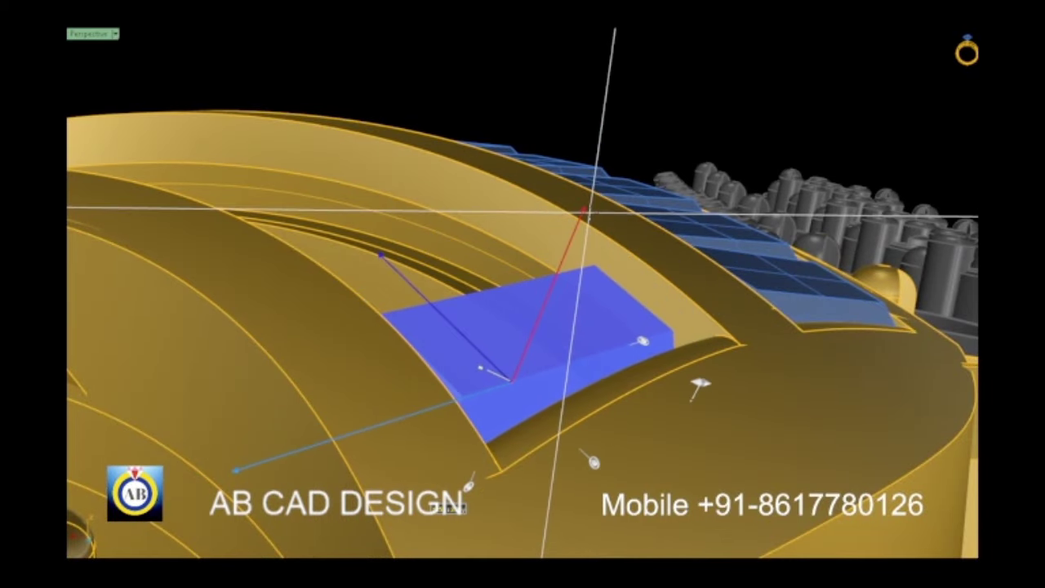
{"action": "mouse_move", "coordinate": [432, 504]}
{"action": "right_mouse_down"}
{"action": "mouse_move", "coordinate": [583, 427]}
{"action": "mouse_move", "coordinate": [490, 443]}
{"action": "mouse_move", "coordinate": [373, 361]}
{"action": "mouse_move", "coordinate": [474, 449]}
{"action": "mouse_move", "coordinate": [537, 427]}
{"action": "right_mouse_up"}
{"action": "scroll", "coordinate": [601, 431], "scroll_direction": "up", "scroll_amount": 3}
{"action": "scroll", "coordinate": [642, 422], "scroll_direction": "up", "scroll_amount": 3}
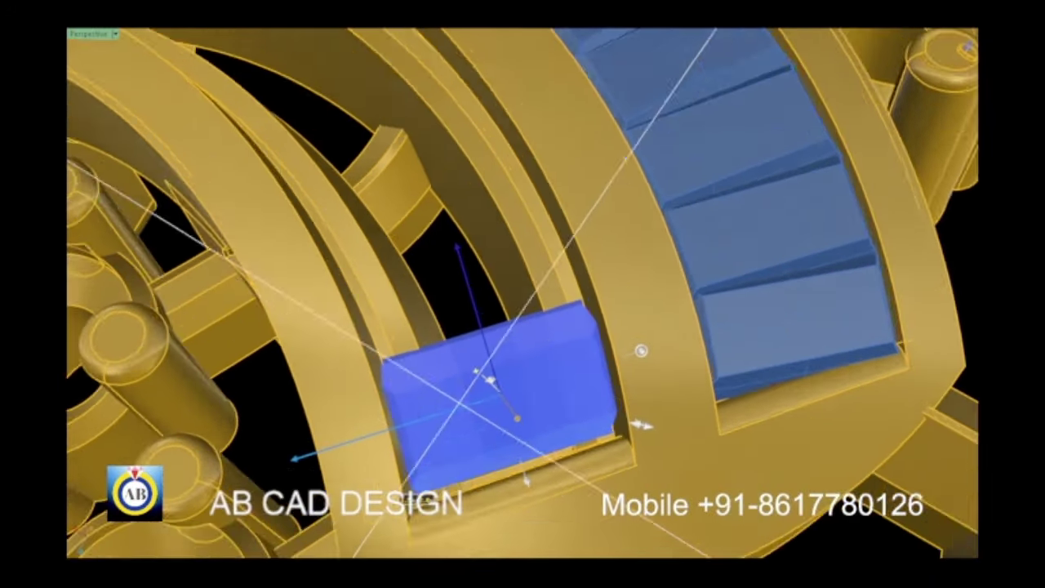
{"action": "right_click_drag", "start_coordinate": [641, 422], "coordinate": [687, 435]}
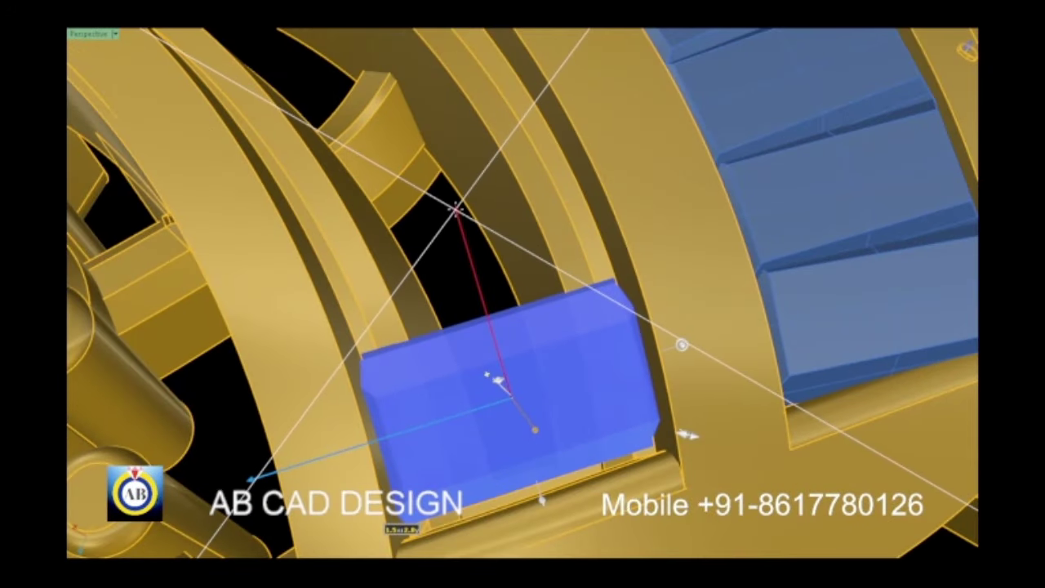
Step: Pull back to the whole piece and select the single blue baguette
{"action": "mouse_move", "coordinate": [690, 445]}
{"action": "right_mouse_down"}
{"action": "mouse_move", "coordinate": [482, 331]}
{"action": "mouse_move", "coordinate": [479, 377]}
{"action": "mouse_move", "coordinate": [463, 349]}
{"action": "right_mouse_up"}
{"action": "scroll", "coordinate": [523, 325], "scroll_direction": "down", "scroll_amount": 5}
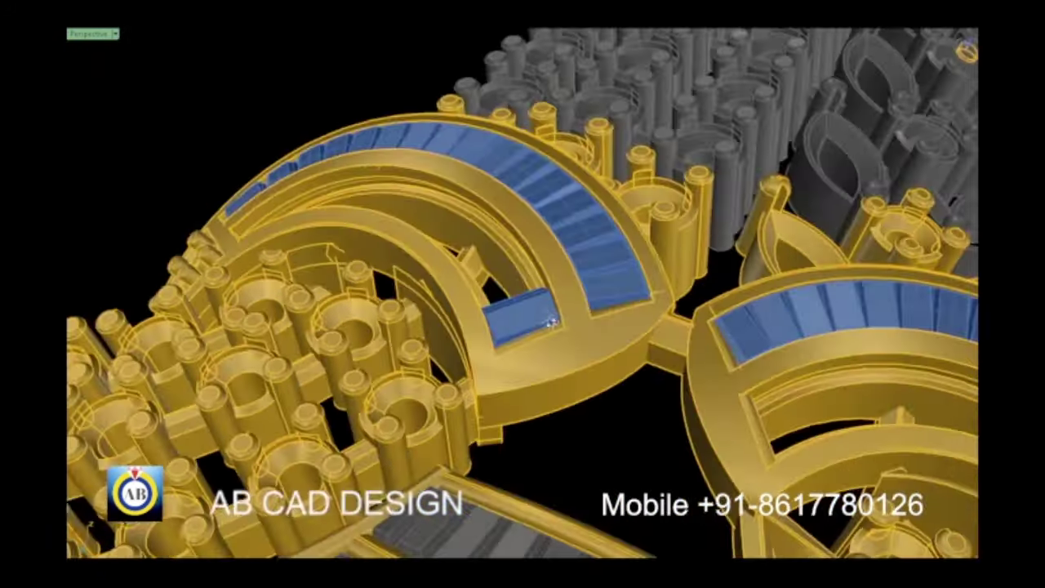
{"action": "scroll", "coordinate": [542, 319], "scroll_direction": "up", "scroll_amount": 5}
{"action": "scroll", "coordinate": [541, 320], "scroll_direction": "down", "scroll_amount": 5}
{"action": "right_click_drag", "start_coordinate": [541, 319], "coordinate": [654, 365]}
{"action": "scroll", "coordinate": [655, 364], "scroll_direction": "up", "scroll_amount": 2}
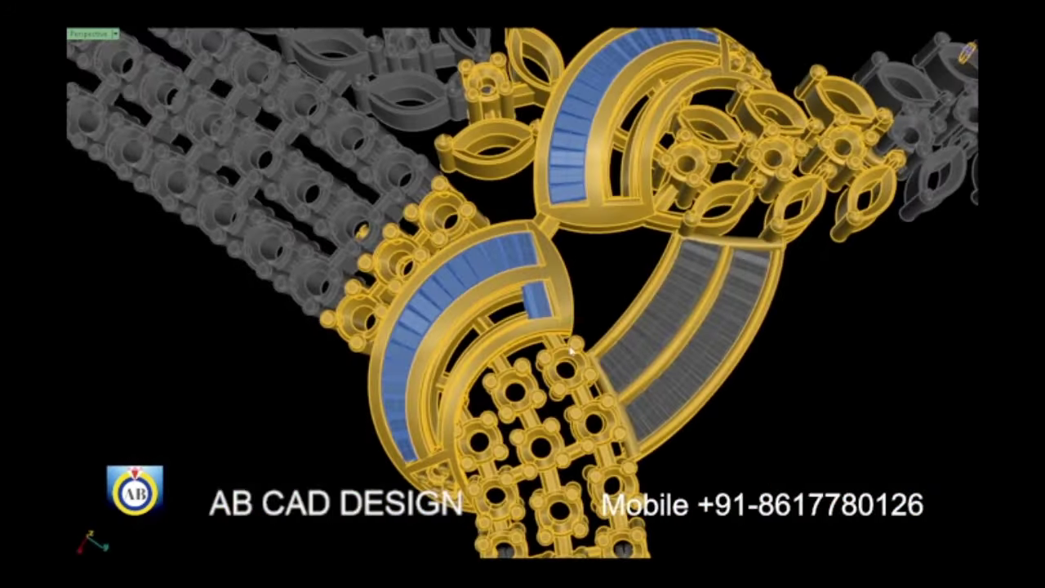
{"action": "scroll", "coordinate": [560, 285], "scroll_direction": "up", "scroll_amount": 3}
{"action": "scroll", "coordinate": [493, 252], "scroll_direction": "up", "scroll_amount": 3}
{"action": "left_click", "coordinate": [594, 227]}
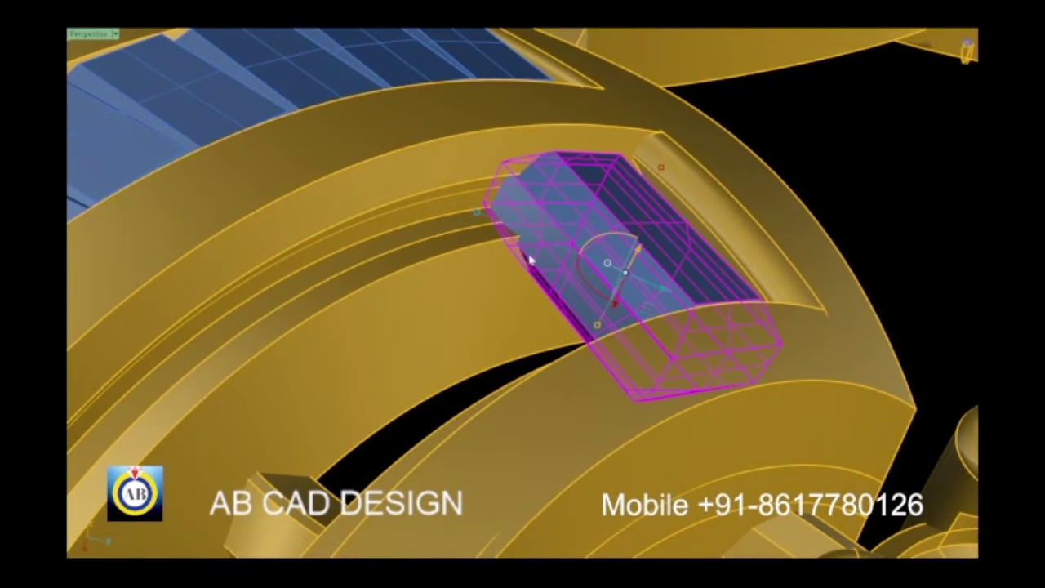
{"action": "scroll", "coordinate": [530, 258], "scroll_direction": "down", "scroll_amount": 3}
Step: Array the baguette along the outer channel curve to fill it with stones
{"action": "right_click_drag", "start_coordinate": [514, 261], "coordinate": [494, 210]}
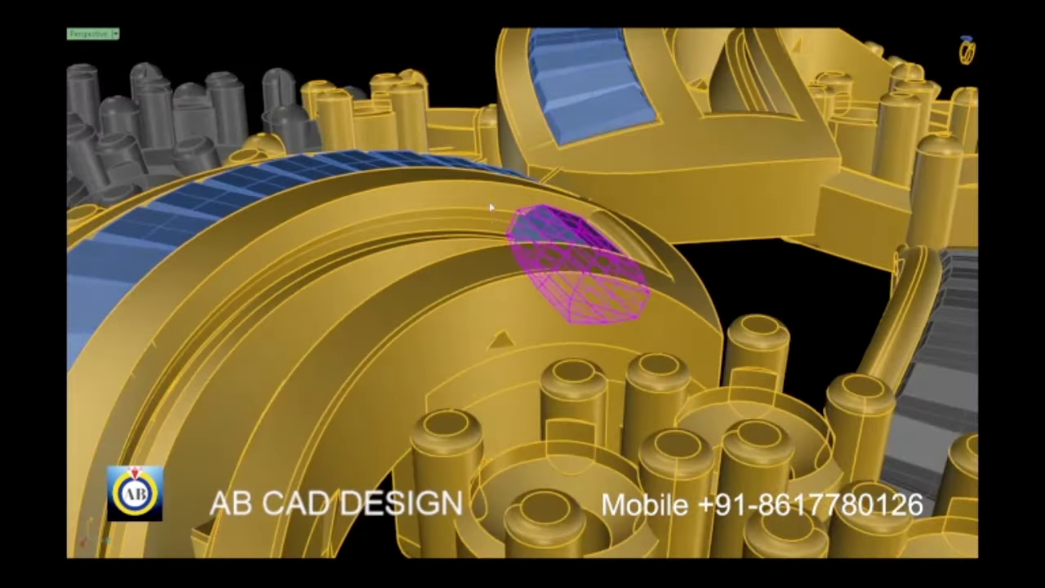
{"action": "scroll", "coordinate": [519, 254], "scroll_direction": "up", "scroll_amount": 4}
{"action": "left_click", "coordinate": [571, 281]}
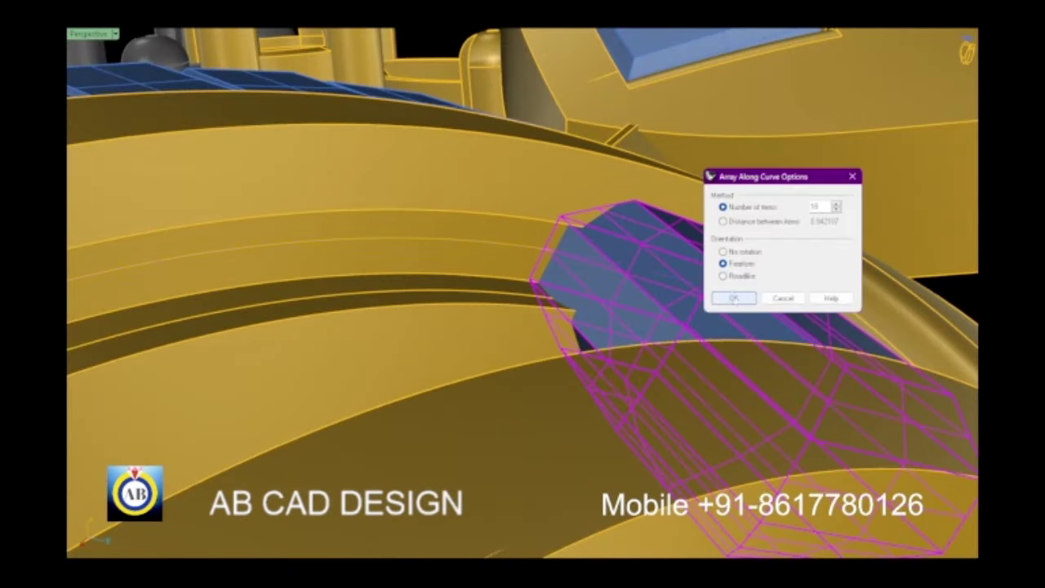
{"action": "left_click", "coordinate": [731, 297]}
{"action": "scroll", "coordinate": [665, 273], "scroll_direction": "down", "scroll_amount": 3}
{"action": "scroll", "coordinate": [625, 234], "scroll_direction": "down", "scroll_amount": 4}
{"action": "mouse_move", "coordinate": [625, 234]}
{"action": "right_mouse_down"}
{"action": "mouse_move", "coordinate": [569, 373]}
{"action": "mouse_move", "coordinate": [527, 367]}
{"action": "mouse_move", "coordinate": [584, 367]}
{"action": "right_mouse_up"}
{"action": "scroll", "coordinate": [516, 368], "scroll_direction": "up", "scroll_amount": 2}
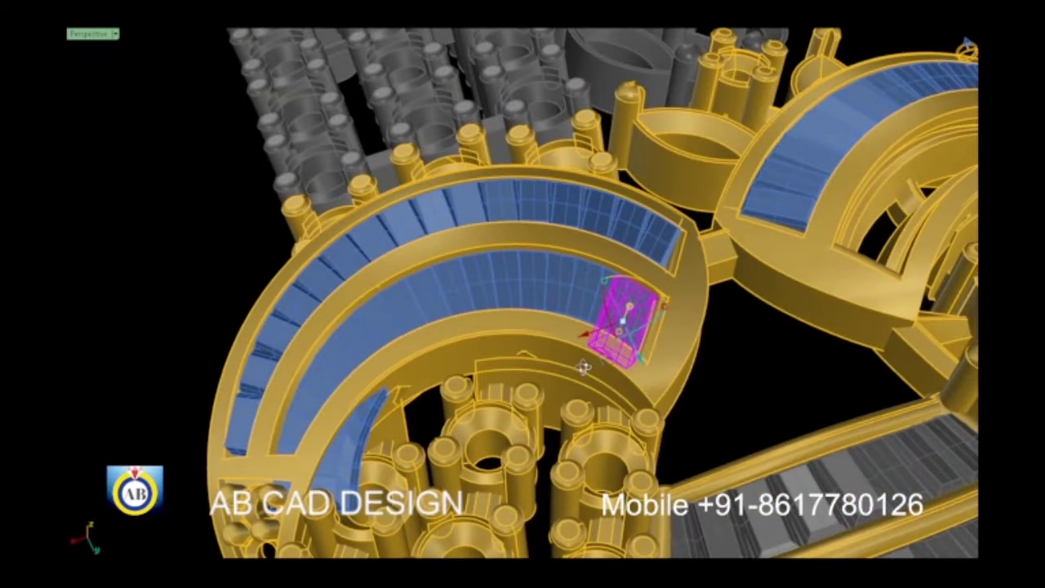
{"action": "right_click_drag", "start_coordinate": [566, 332], "coordinate": [599, 249]}
{"action": "scroll", "coordinate": [598, 269], "scroll_direction": "up", "scroll_amount": 4}
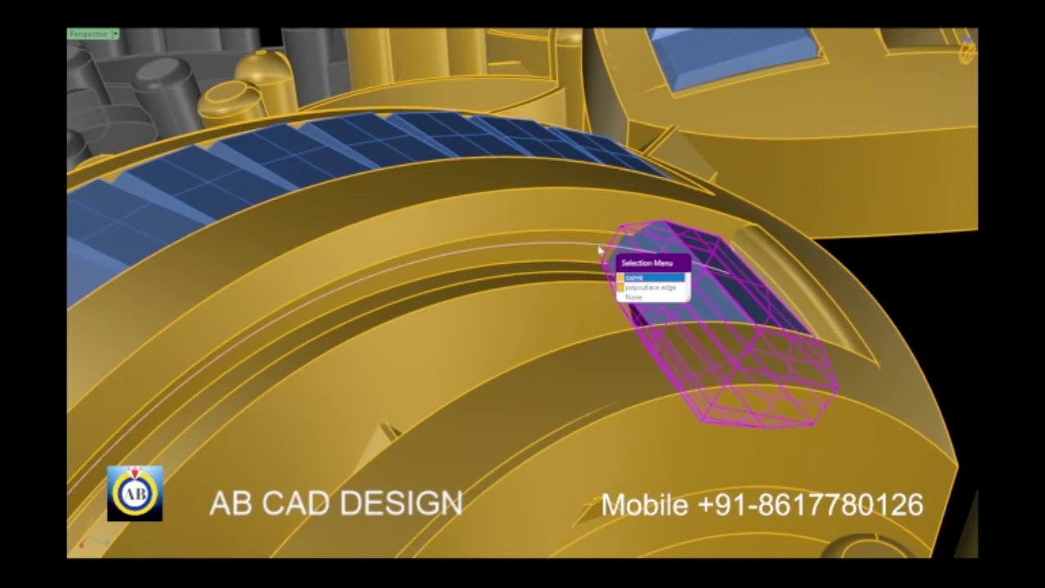
Step: Fill the inner channel curve with arrayed baguettes as well
{"action": "key", "text": "Return"}
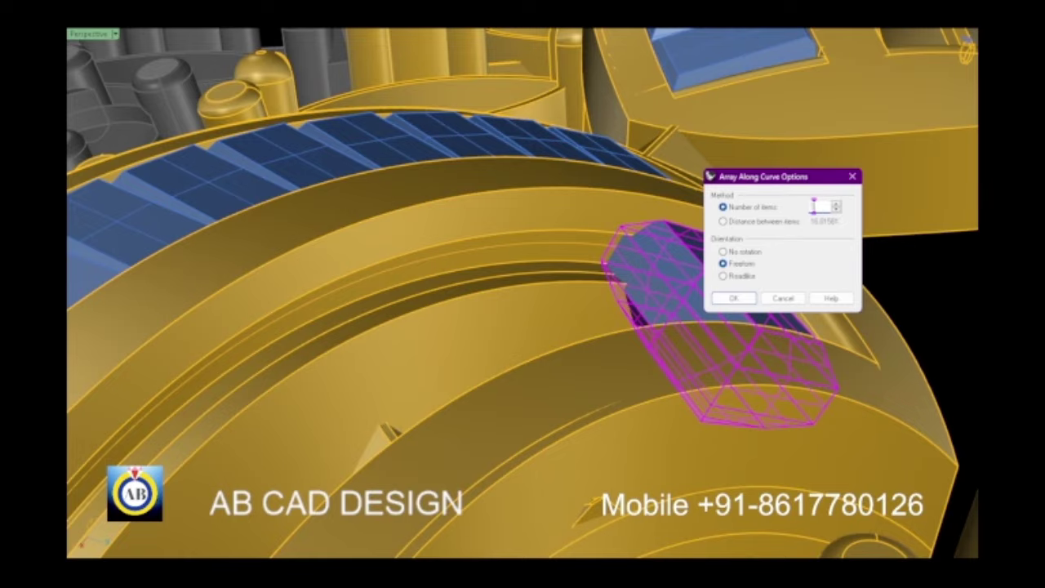
{"action": "key", "text": "Return"}
{"action": "scroll", "coordinate": [538, 290], "scroll_direction": "down", "scroll_amount": 5}
{"action": "mouse_move", "coordinate": [523, 286]}
{"action": "right_mouse_down"}
{"action": "mouse_move", "coordinate": [490, 298]}
{"action": "mouse_move", "coordinate": [502, 364]}
{"action": "mouse_move", "coordinate": [511, 335]}
{"action": "mouse_move", "coordinate": [490, 315]}
{"action": "right_mouse_up"}
{"action": "scroll", "coordinate": [490, 298], "scroll_direction": "up", "scroll_amount": 5}
Step: Zoom and orbit to inspect the newly placed stone bands from above
{"action": "scroll", "coordinate": [502, 363], "scroll_direction": "down", "scroll_amount": 3}
{"action": "scroll", "coordinate": [510, 335], "scroll_direction": "up", "scroll_amount": 3}
{"action": "scroll", "coordinate": [515, 326], "scroll_direction": "up", "scroll_amount": 4}
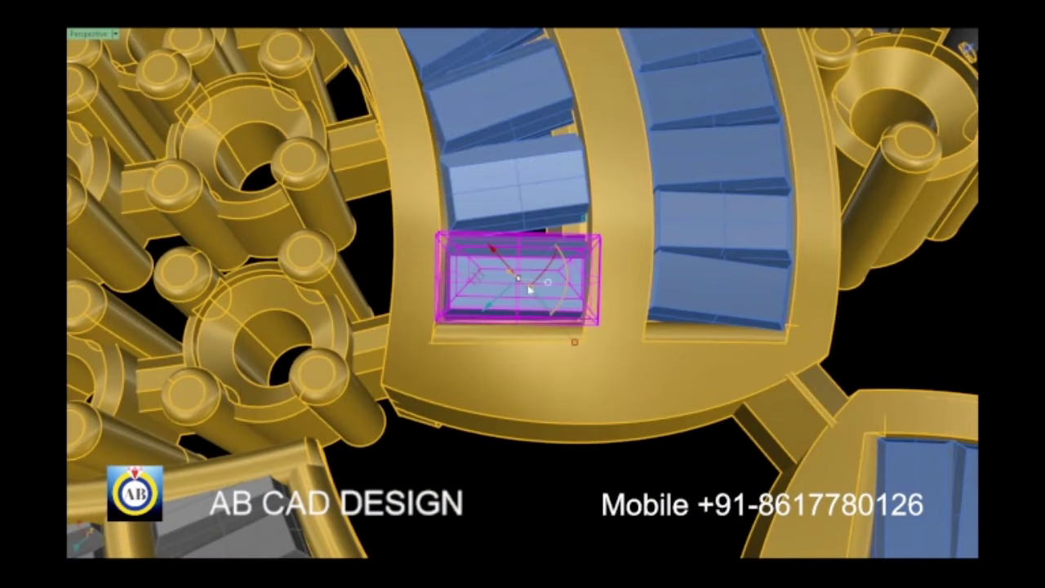
{"action": "scroll", "coordinate": [529, 290], "scroll_direction": "down", "scroll_amount": 3}
{"action": "scroll", "coordinate": [571, 319], "scroll_direction": "up", "scroll_amount": 3}
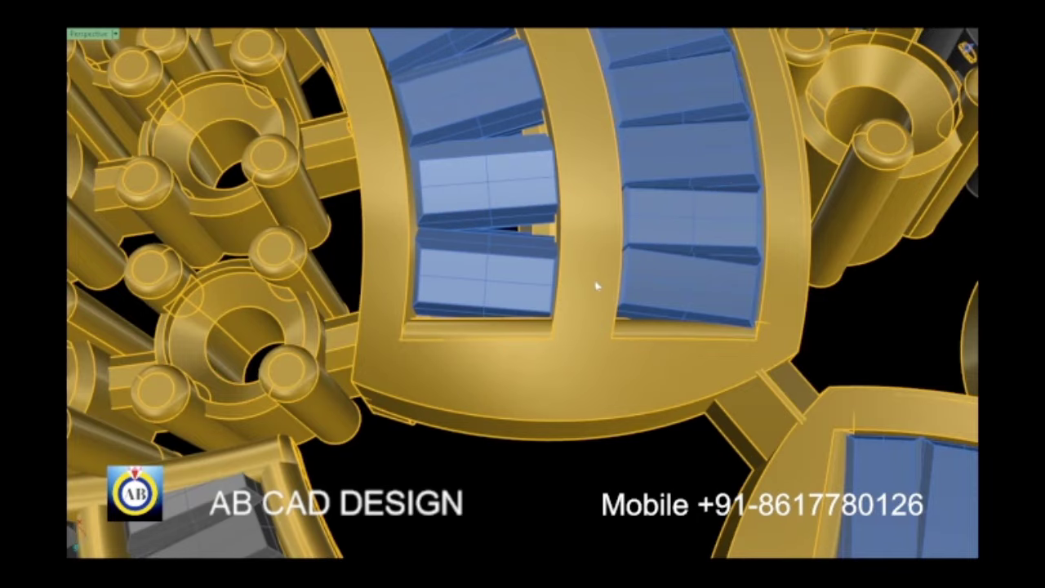
{"action": "scroll", "coordinate": [596, 286], "scroll_direction": "down", "scroll_amount": 3}
{"action": "right_click_drag", "start_coordinate": [596, 285], "coordinate": [571, 269]}
{"action": "scroll", "coordinate": [571, 269], "scroll_direction": "up", "scroll_amount": 3}
{"action": "scroll", "coordinate": [505, 241], "scroll_direction": "up", "scroll_amount": 2}
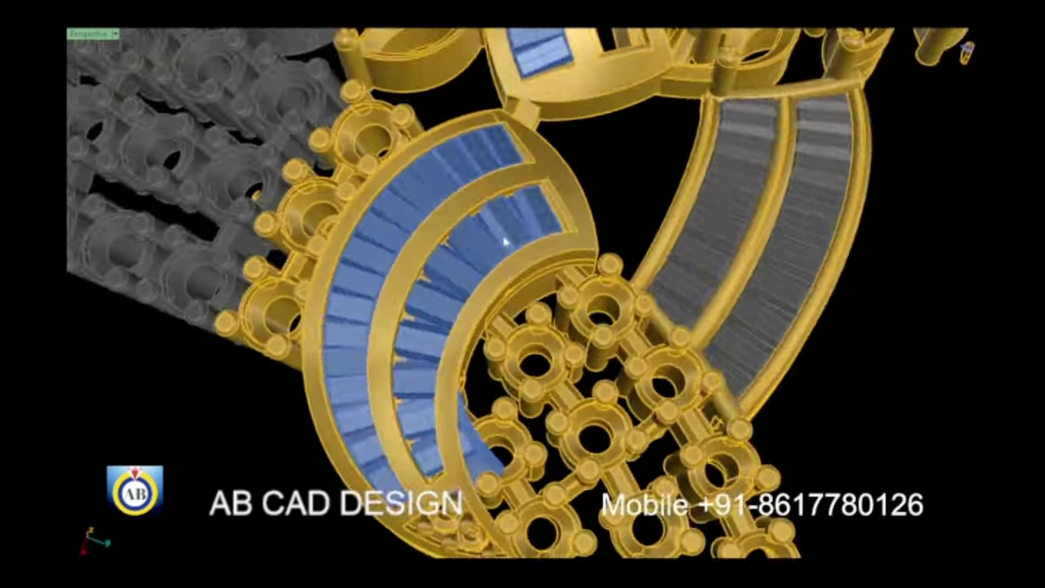
{"action": "scroll", "coordinate": [505, 241], "scroll_direction": "down", "scroll_amount": 5}
{"action": "scroll", "coordinate": [514, 262], "scroll_direction": "up", "scroll_amount": 3}
{"action": "scroll", "coordinate": [522, 274], "scroll_direction": "up", "scroll_amount": 3}
{"action": "scroll", "coordinate": [528, 280], "scroll_direction": "down", "scroll_amount": 2}
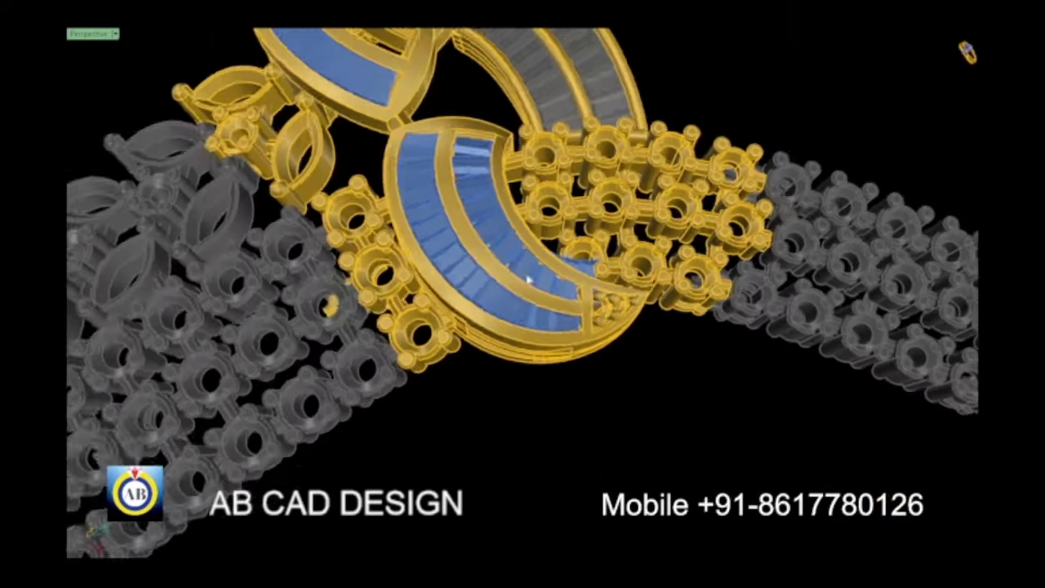
Step: Orbit along the chain to review the stone bands from the side
{"action": "mouse_move", "coordinate": [528, 280]}
{"action": "right_mouse_down"}
{"action": "mouse_move", "coordinate": [658, 341]}
{"action": "mouse_move", "coordinate": [425, 262]}
{"action": "right_mouse_up"}
{"action": "scroll", "coordinate": [423, 259], "scroll_direction": "up", "scroll_amount": 2}
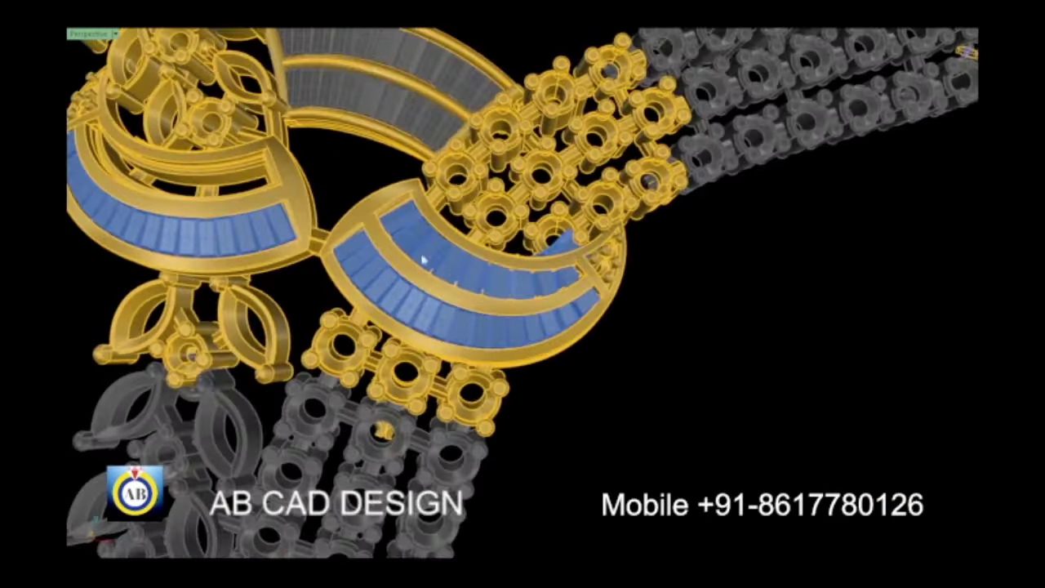
{"action": "scroll", "coordinate": [422, 260], "scroll_direction": "up", "scroll_amount": 3}
{"action": "scroll", "coordinate": [439, 283], "scroll_direction": "down", "scroll_amount": 5}
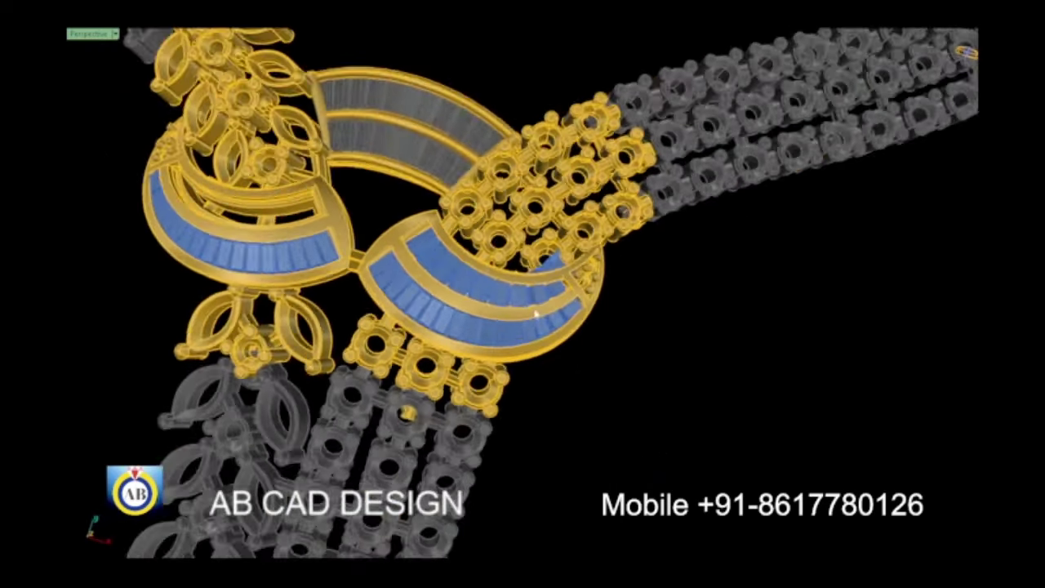
{"action": "mouse_move", "coordinate": [439, 283]}
{"action": "right_mouse_down"}
{"action": "mouse_move", "coordinate": [427, 310]}
{"action": "mouse_move", "coordinate": [427, 245]}
{"action": "right_mouse_up"}
{"action": "scroll", "coordinate": [523, 297], "scroll_direction": "up", "scroll_amount": 5}
{"action": "scroll", "coordinate": [523, 297], "scroll_direction": "down", "scroll_amount": 3}
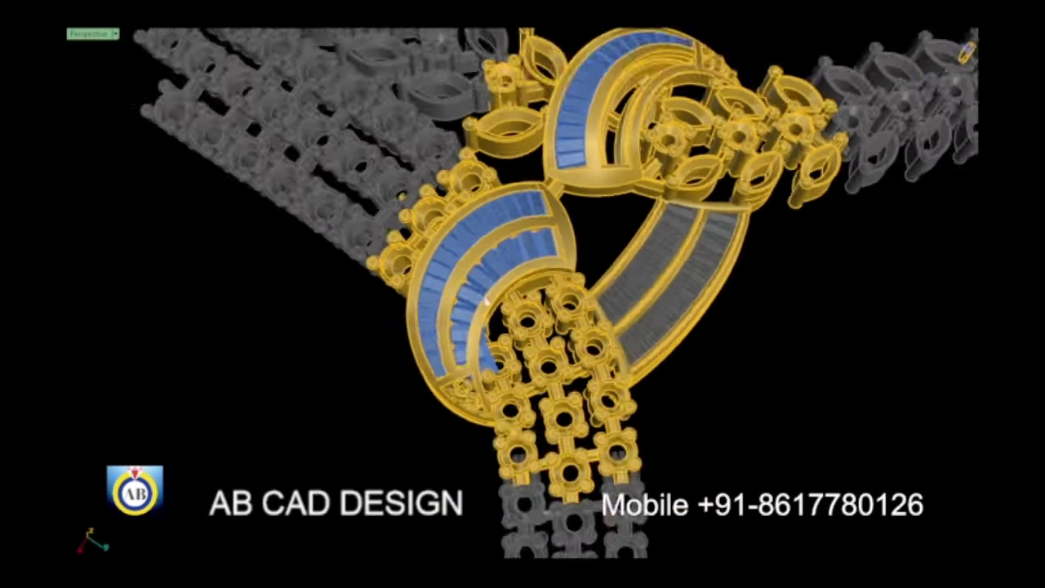
{"action": "right_click_drag", "start_coordinate": [523, 297], "coordinate": [474, 321]}
{"action": "scroll", "coordinate": [474, 321], "scroll_direction": "up", "scroll_amount": 3}
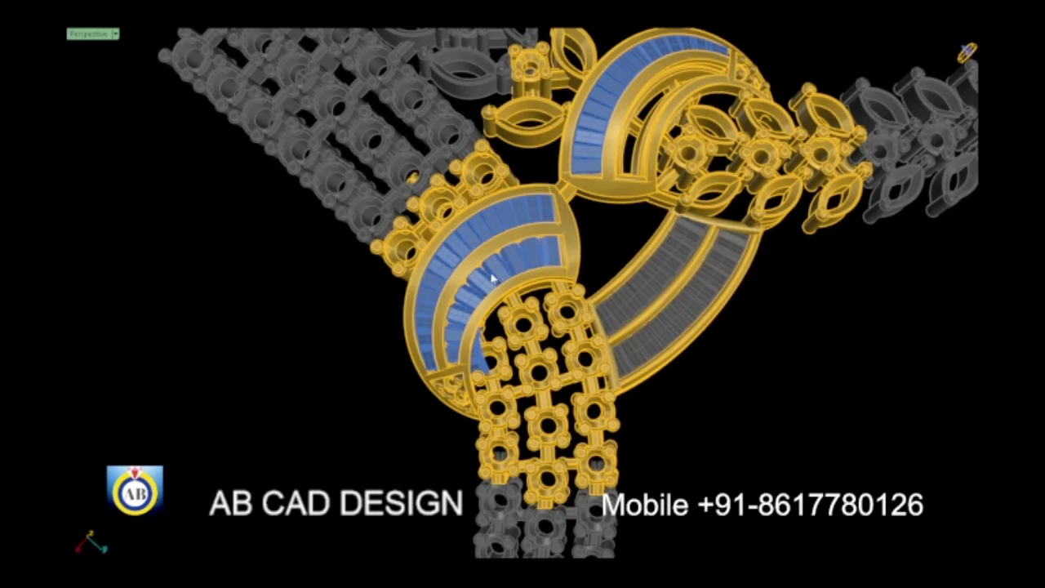
{"action": "scroll", "coordinate": [492, 278], "scroll_direction": "up", "scroll_amount": 3}
{"action": "scroll", "coordinate": [499, 259], "scroll_direction": "up", "scroll_amount": 3}
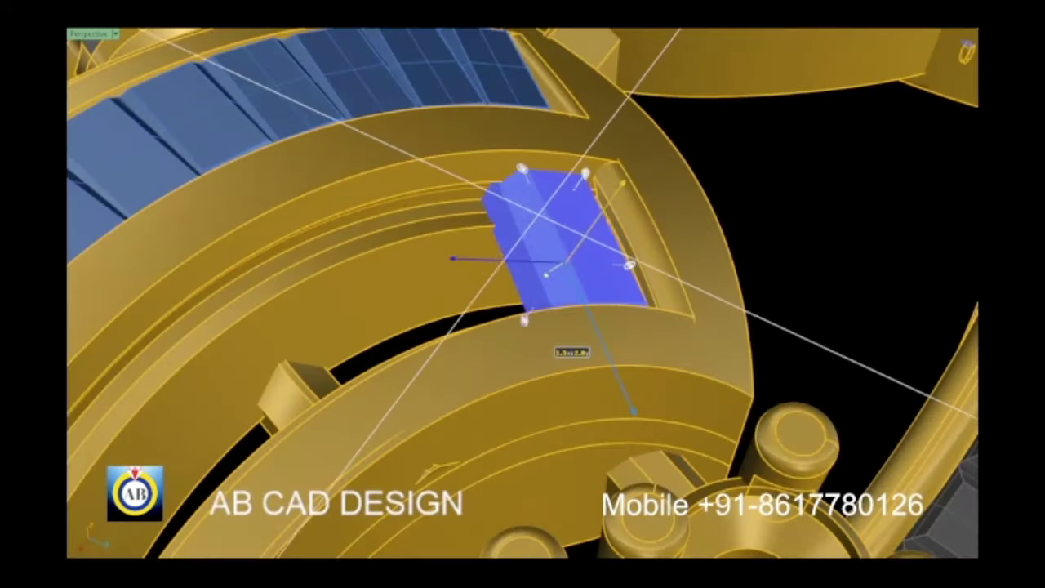
Step: Clear the selection and copy the blue baguette in a row along the channel curve
{"action": "scroll", "coordinate": [538, 216], "scroll_direction": "up", "scroll_amount": 3}
{"action": "scroll", "coordinate": [538, 216], "scroll_direction": "down", "scroll_amount": 3}
{"action": "key", "text": "Escape"}
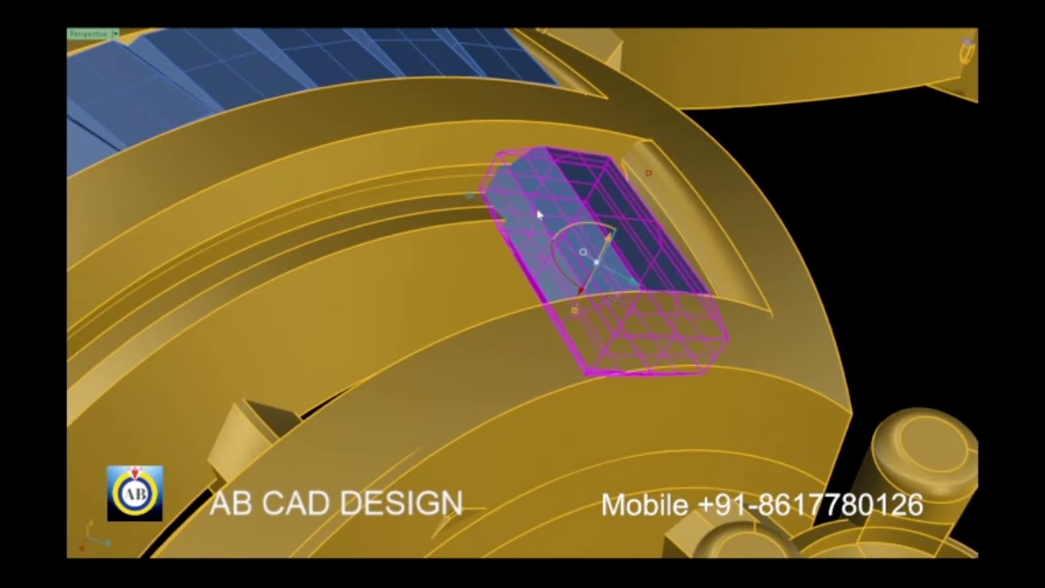
{"action": "scroll", "coordinate": [538, 217], "scroll_direction": "up", "scroll_amount": 3}
{"action": "scroll", "coordinate": [481, 195], "scroll_direction": "up", "scroll_amount": 3}
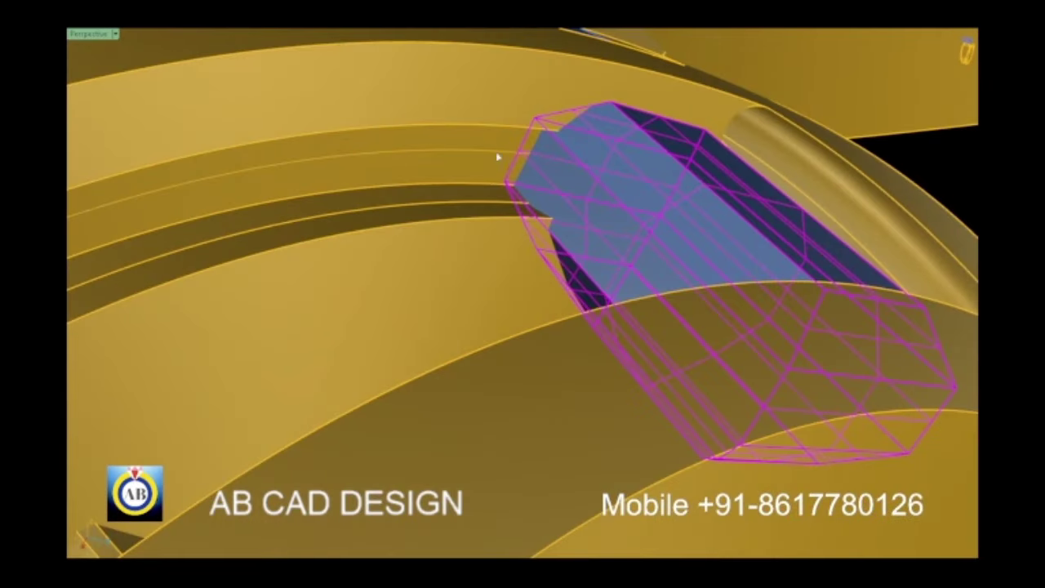
{"action": "left_click", "coordinate": [503, 155]}
{"action": "scroll", "coordinate": [480, 283], "scroll_direction": "down", "scroll_amount": 5}
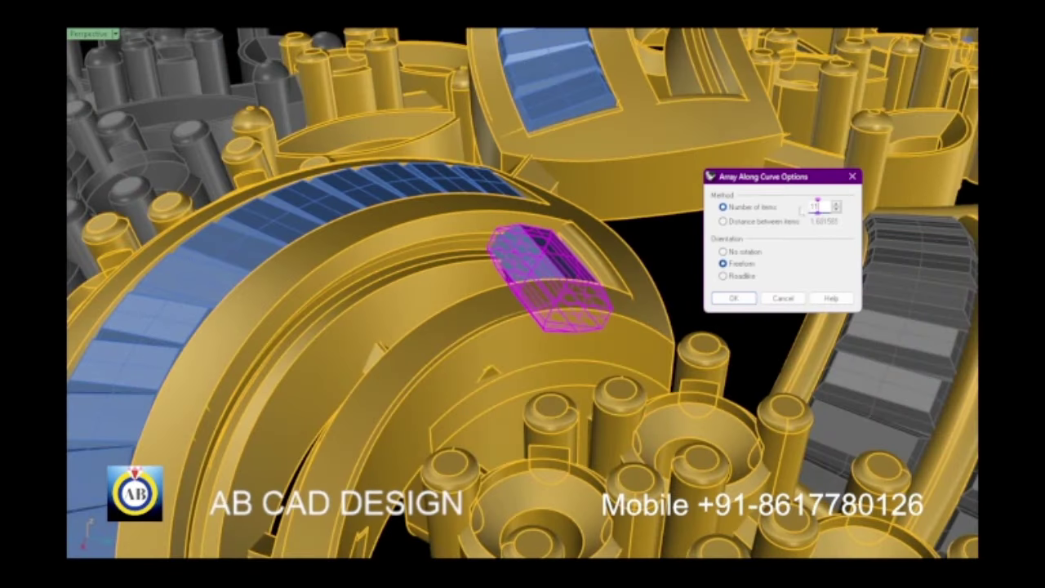
{"action": "key", "text": "Return"}
Step: Finish rotating the part about its vertical axis into place
{"action": "scroll", "coordinate": [479, 240], "scroll_direction": "down", "scroll_amount": 5}
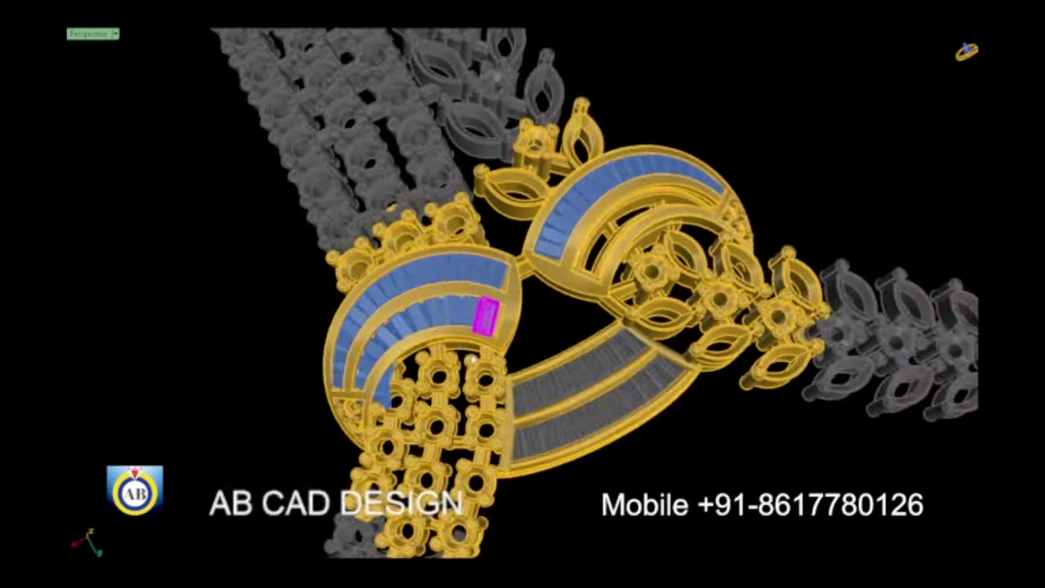
{"action": "scroll", "coordinate": [471, 359], "scroll_direction": "up", "scroll_amount": 3}
{"action": "scroll", "coordinate": [468, 296], "scroll_direction": "up", "scroll_amount": 4}
{"action": "scroll", "coordinate": [468, 296], "scroll_direction": "up", "scroll_amount": 2}
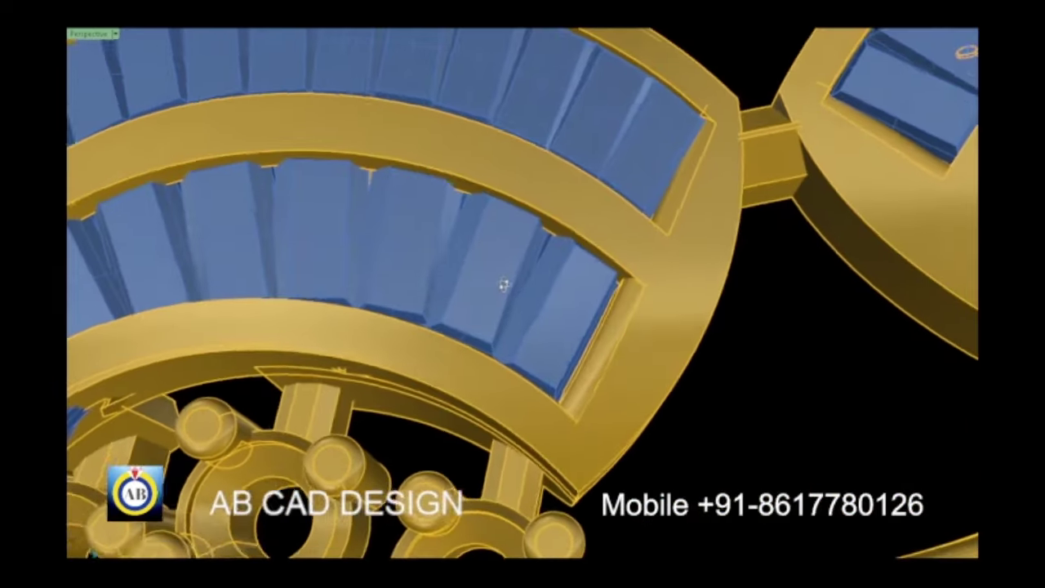
{"action": "scroll", "coordinate": [501, 287], "scroll_direction": "down", "scroll_amount": 2}
{"action": "mouse_move", "coordinate": [497, 292]}
{"action": "right_mouse_down"}
{"action": "mouse_move", "coordinate": [531, 319]}
{"action": "mouse_move", "coordinate": [465, 341]}
{"action": "mouse_move", "coordinate": [511, 310]}
{"action": "right_mouse_up"}
{"action": "scroll", "coordinate": [510, 301], "scroll_direction": "up", "scroll_amount": 5}
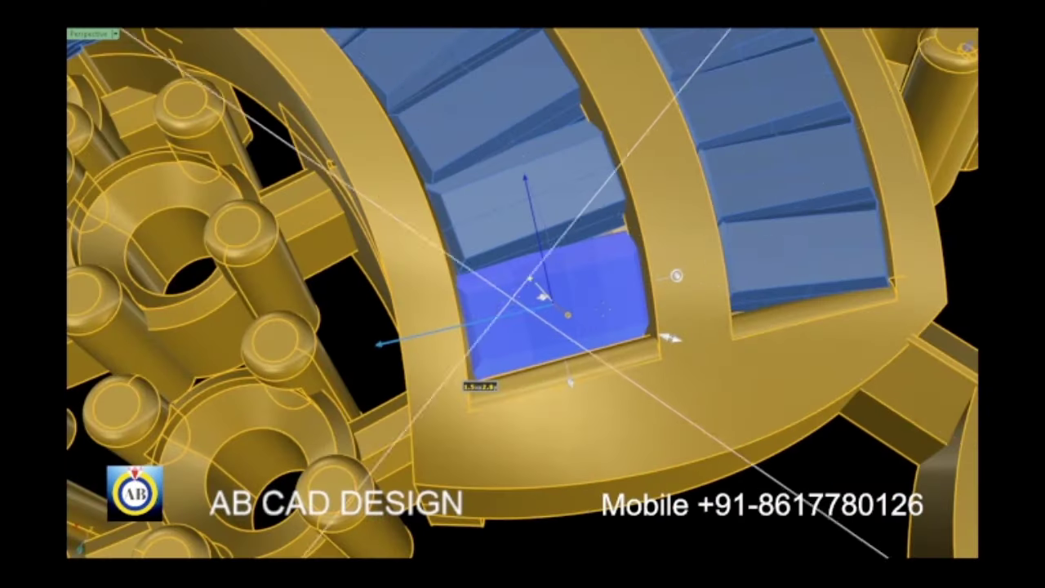
{"action": "left_click_drag", "start_coordinate": [677, 281], "coordinate": [681, 287]}
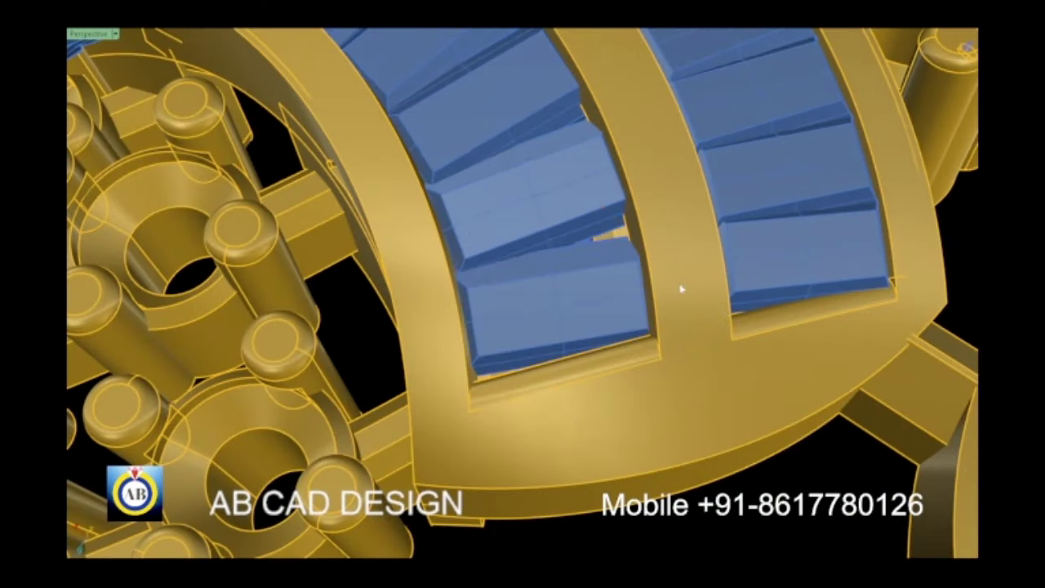
{"action": "scroll", "coordinate": [644, 302], "scroll_direction": "down", "scroll_amount": 3}
Step: Hide the gold metal parts to inspect the bare baguettes in the channels
{"action": "mouse_move", "coordinate": [644, 303]}
{"action": "right_mouse_down"}
{"action": "mouse_move", "coordinate": [521, 367]}
{"action": "mouse_move", "coordinate": [531, 310]}
{"action": "mouse_move", "coordinate": [613, 307]}
{"action": "right_mouse_up"}
{"action": "scroll", "coordinate": [415, 350], "scroll_direction": "down", "scroll_amount": 3}
{"action": "right_click_drag", "start_coordinate": [416, 350], "coordinate": [512, 335]}
{"action": "scroll", "coordinate": [513, 335], "scroll_direction": "up", "scroll_amount": 3}
{"action": "scroll", "coordinate": [513, 335], "scroll_direction": "up", "scroll_amount": 3}
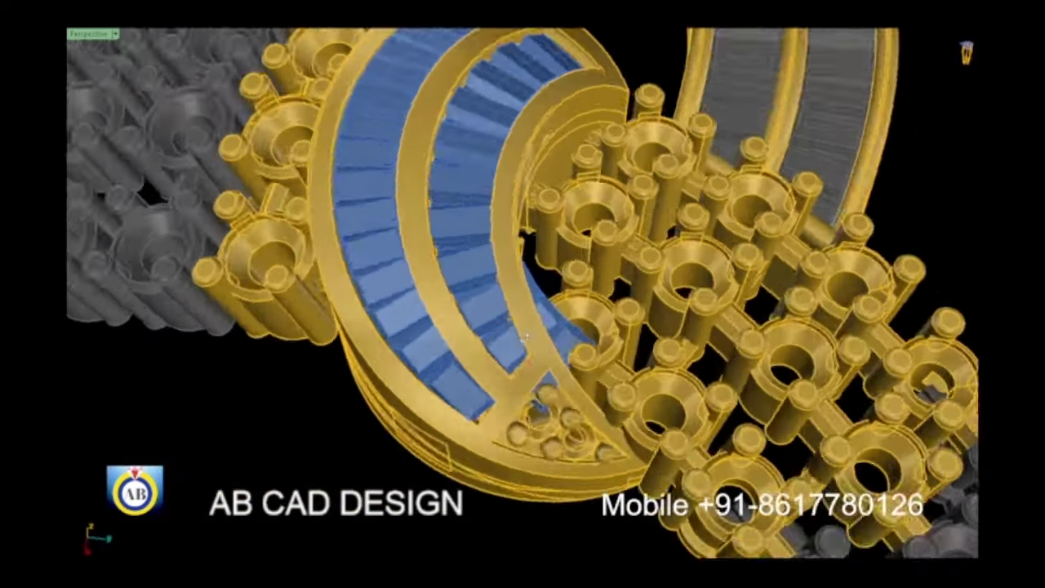
{"action": "scroll", "coordinate": [513, 334], "scroll_direction": "down", "scroll_amount": 4}
{"action": "scroll", "coordinate": [531, 326], "scroll_direction": "up", "scroll_amount": 4}
{"action": "key", "text": "ctrl+a"}
{"action": "key", "text": "ctrl+h"}
{"action": "scroll", "coordinate": [531, 314], "scroll_direction": "down", "scroll_amount": 3}
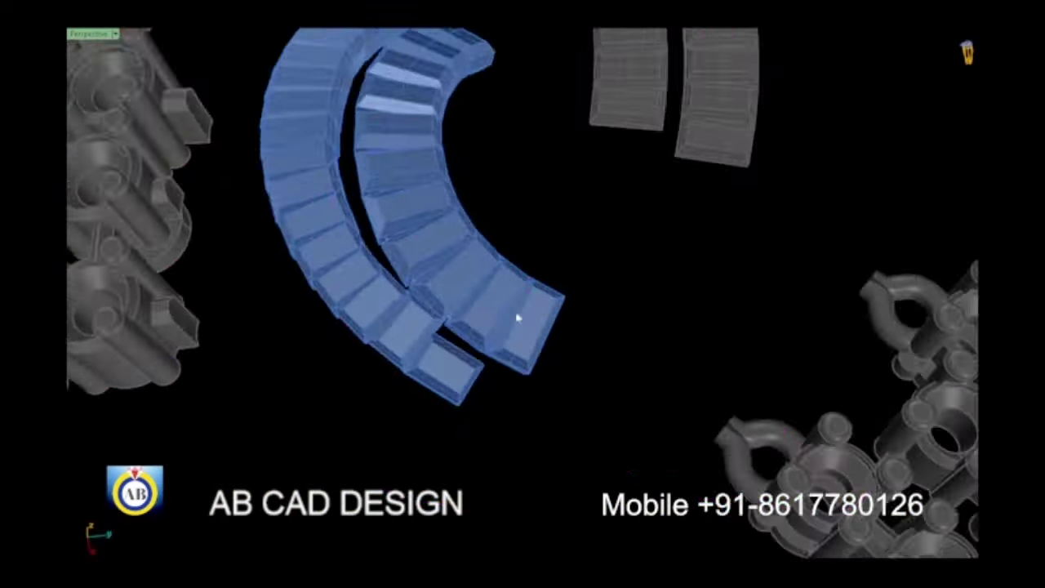
{"action": "right_click_drag", "start_coordinate": [518, 310], "coordinate": [511, 328]}
Step: Show the hidden gold metal again and look over the filled channels
{"action": "key", "text": "ctrl+alt+h"}
{"action": "scroll", "coordinate": [514, 318], "scroll_direction": "up", "scroll_amount": 3}
{"action": "scroll", "coordinate": [527, 298], "scroll_direction": "up", "scroll_amount": 2}
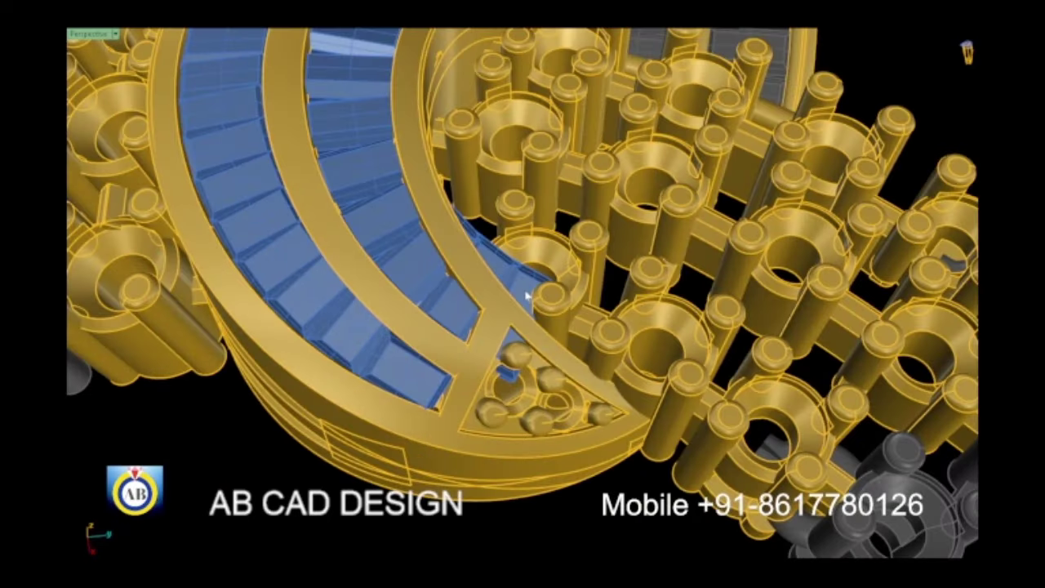
{"action": "scroll", "coordinate": [527, 295], "scroll_direction": "down", "scroll_amount": 3}
{"action": "scroll", "coordinate": [523, 294], "scroll_direction": "down", "scroll_amount": 2}
{"action": "scroll", "coordinate": [507, 295], "scroll_direction": "up", "scroll_amount": 5}
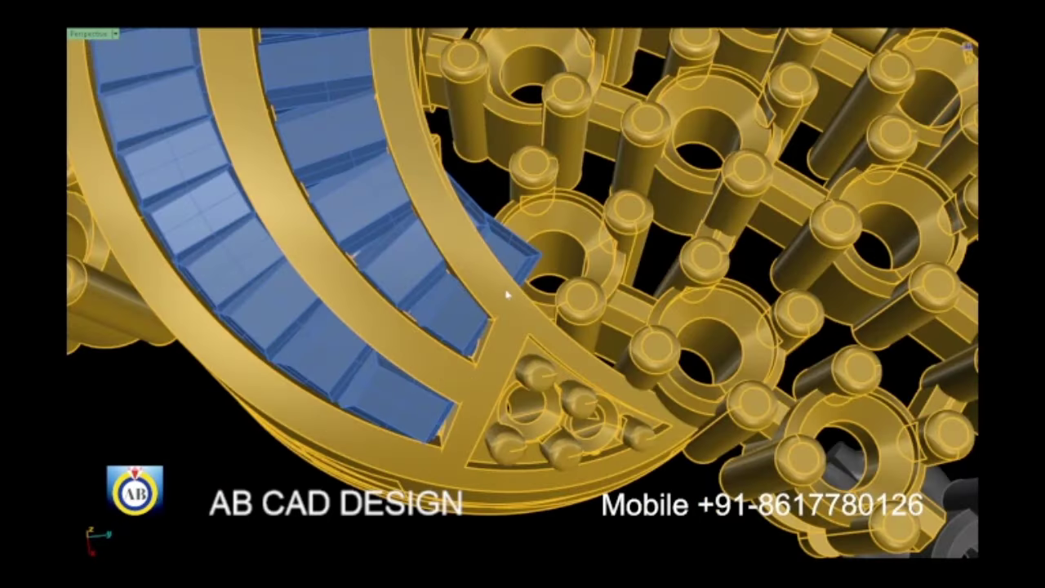
{"action": "scroll", "coordinate": [524, 255], "scroll_direction": "down", "scroll_amount": 5}
{"action": "scroll", "coordinate": [494, 261], "scroll_direction": "up", "scroll_amount": 2}
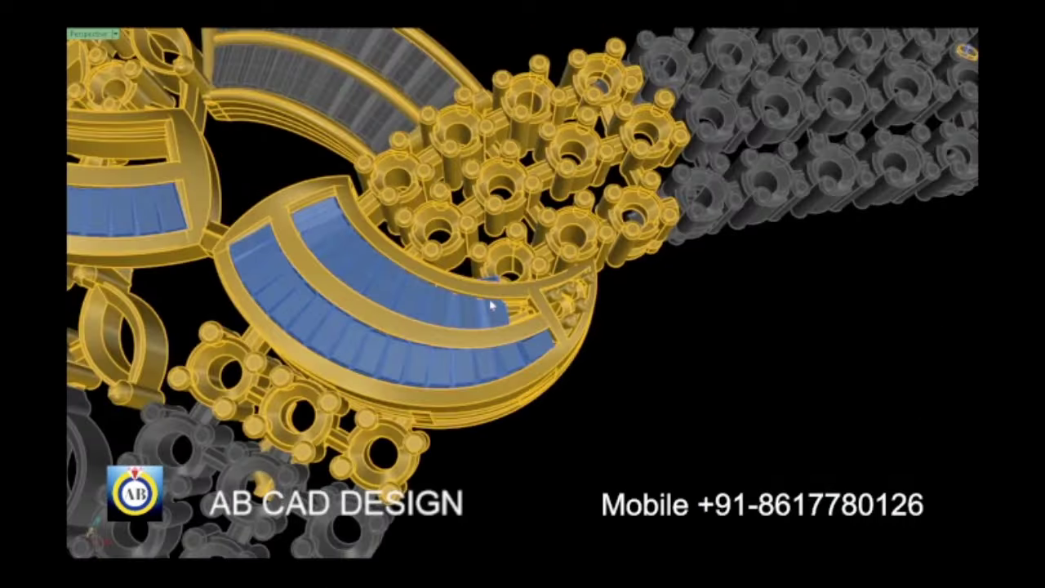
{"action": "scroll", "coordinate": [492, 268], "scroll_direction": "up", "scroll_amount": 2}
{"action": "scroll", "coordinate": [485, 310], "scroll_direction": "down", "scroll_amount": 2}
{"action": "scroll", "coordinate": [410, 343], "scroll_direction": "up", "scroll_amount": 2}
Step: Select one blue baguette in the inner channel and zoom in so it sits level
{"action": "scroll", "coordinate": [415, 331], "scroll_direction": "up", "scroll_amount": 2}
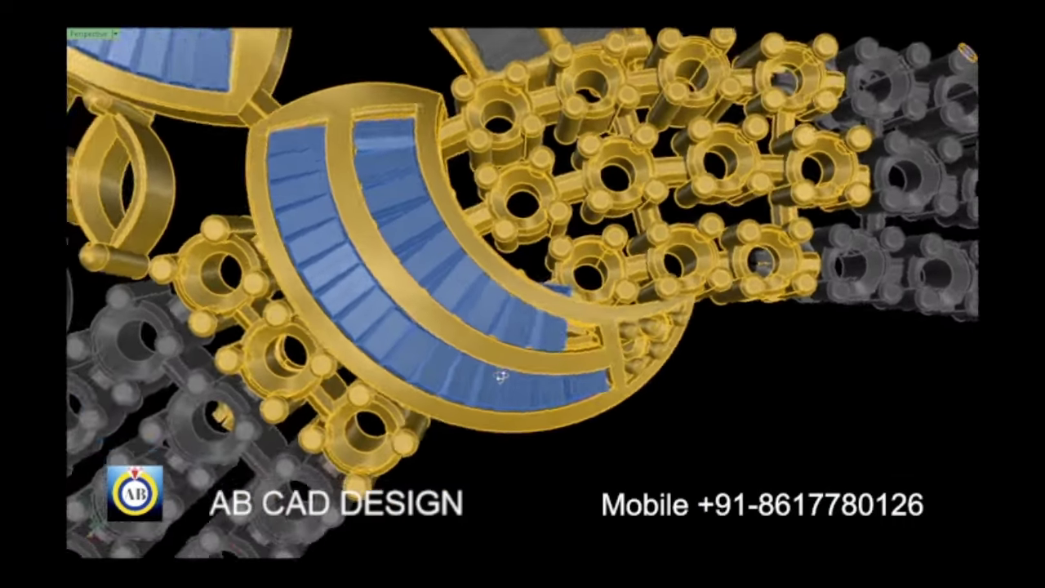
{"action": "scroll", "coordinate": [499, 368], "scroll_direction": "up", "scroll_amount": 1}
{"action": "left_click", "coordinate": [443, 251]}
{"action": "scroll", "coordinate": [497, 311], "scroll_direction": "up", "scroll_amount": 2}
{"action": "scroll", "coordinate": [420, 210], "scroll_direction": "up", "scroll_amount": 2}
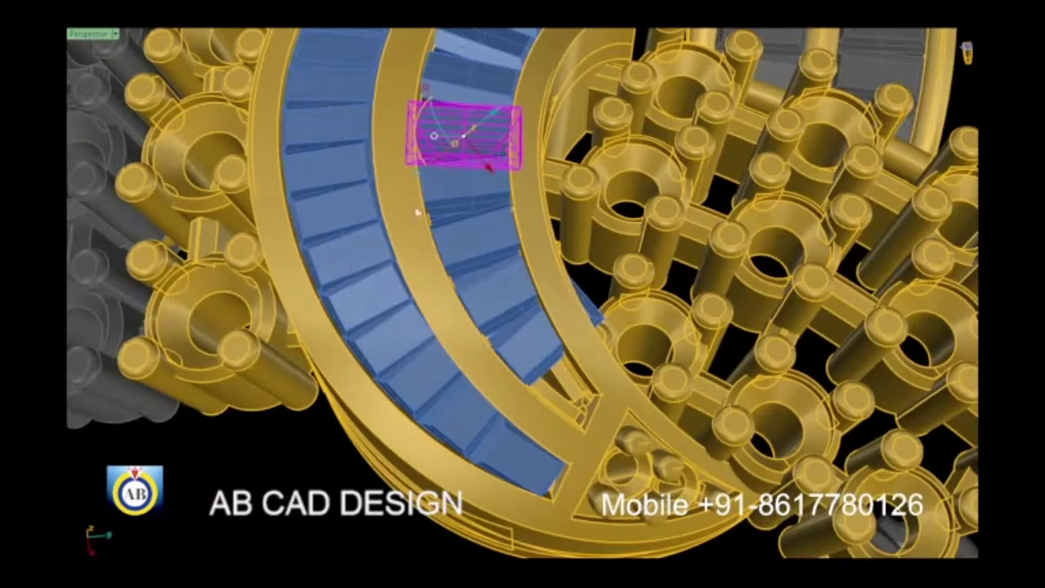
{"action": "scroll", "coordinate": [373, 367], "scroll_direction": "up", "scroll_amount": 3}
{"action": "scroll", "coordinate": [393, 352], "scroll_direction": "up", "scroll_amount": 2}
{"action": "scroll", "coordinate": [366, 303], "scroll_direction": "down", "scroll_amount": 2}
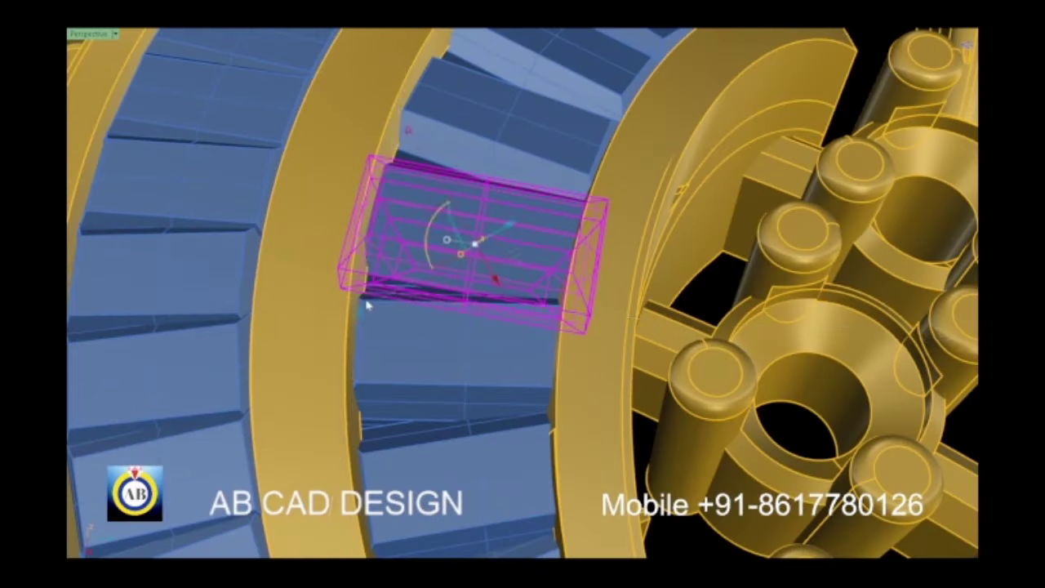
{"action": "scroll", "coordinate": [373, 310], "scroll_direction": "up", "scroll_amount": 2}
{"action": "scroll", "coordinate": [306, 263], "scroll_direction": "up", "scroll_amount": 2}
{"action": "scroll", "coordinate": [310, 263], "scroll_direction": "down", "scroll_amount": 3}
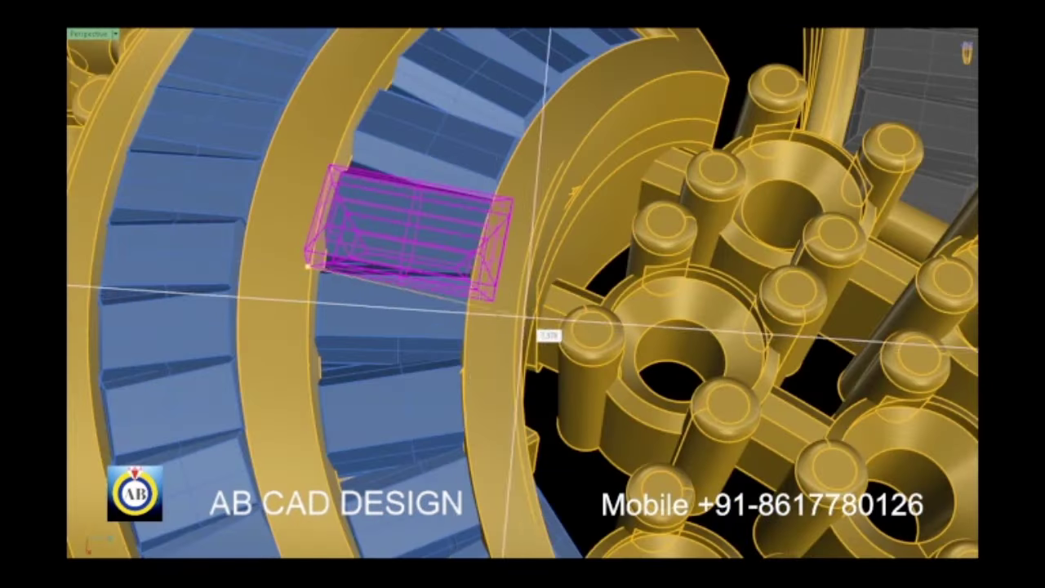
{"action": "scroll", "coordinate": [522, 314], "scroll_direction": "up", "scroll_amount": 2}
{"action": "scroll", "coordinate": [488, 299], "scroll_direction": "down", "scroll_amount": 1}
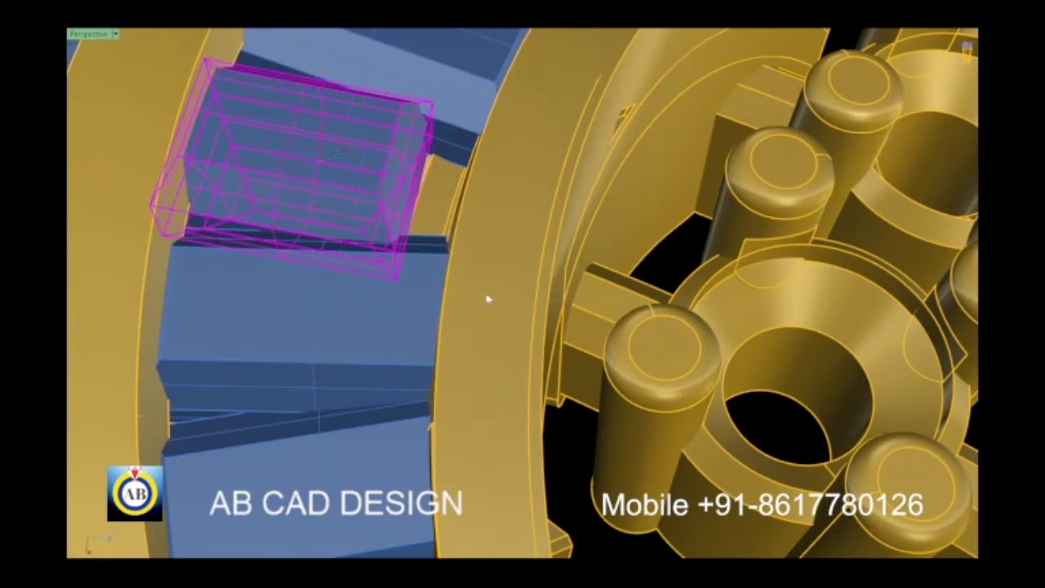
{"action": "scroll", "coordinate": [478, 270], "scroll_direction": "down", "scroll_amount": 3}
{"action": "scroll", "coordinate": [483, 299], "scroll_direction": "up", "scroll_amount": 1}
{"action": "middle_click_drag", "start_coordinate": [490, 304], "coordinate": [427, 275], "text": "alt"}
{"action": "scroll", "coordinate": [378, 243], "scroll_direction": "up", "scroll_amount": 4}
{"action": "scroll", "coordinate": [455, 341], "scroll_direction": "down", "scroll_amount": 3}
{"action": "middle_click_drag", "start_coordinate": [456, 341], "coordinate": [462, 341], "text": "alt"}
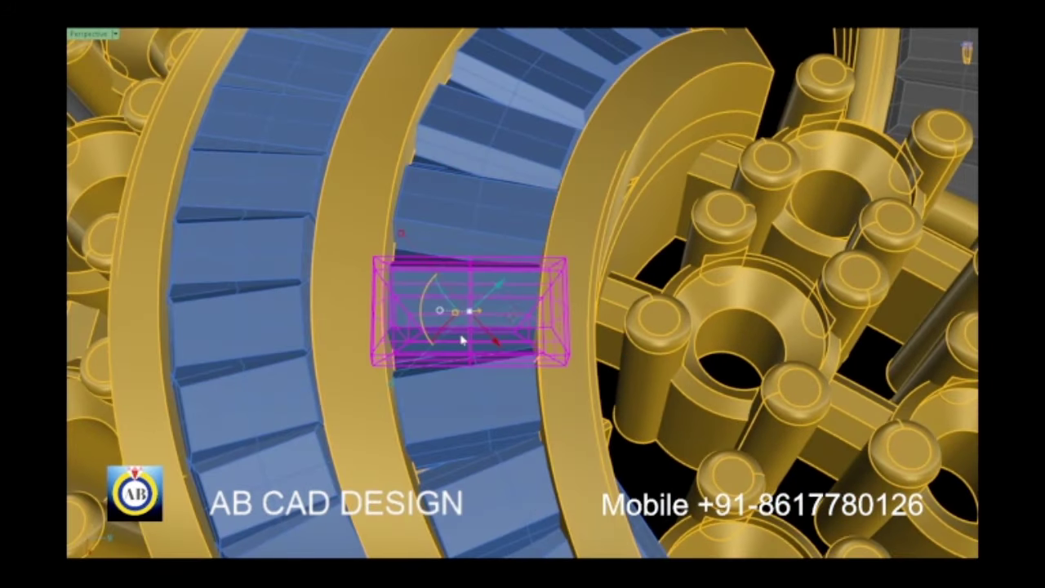
{"action": "scroll", "coordinate": [379, 358], "scroll_direction": "up", "scroll_amount": 3}
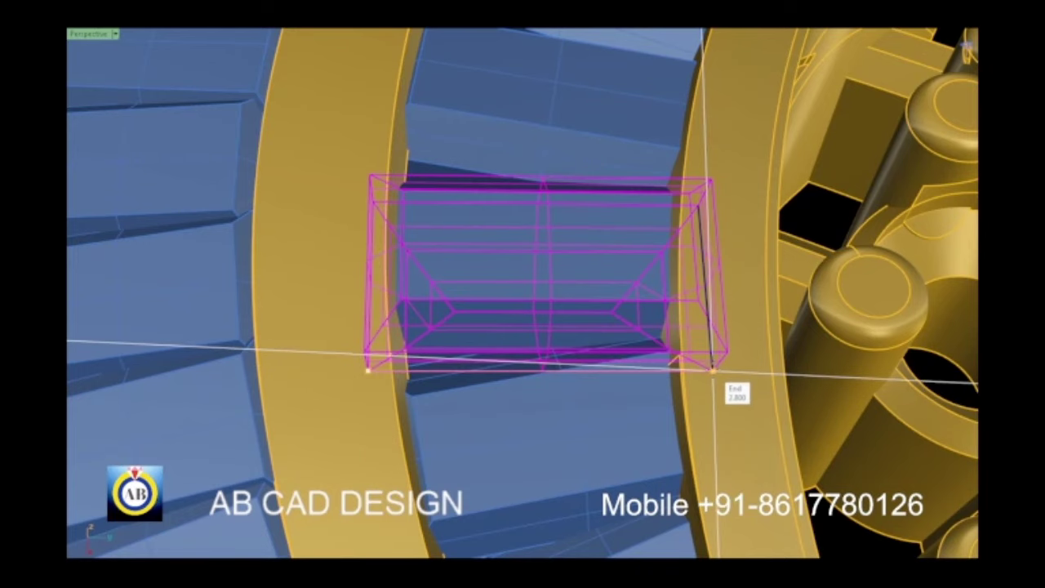
{"action": "scroll", "coordinate": [714, 375], "scroll_direction": "down", "scroll_amount": 4}
{"action": "scroll", "coordinate": [552, 372], "scroll_direction": "down", "scroll_amount": 2}
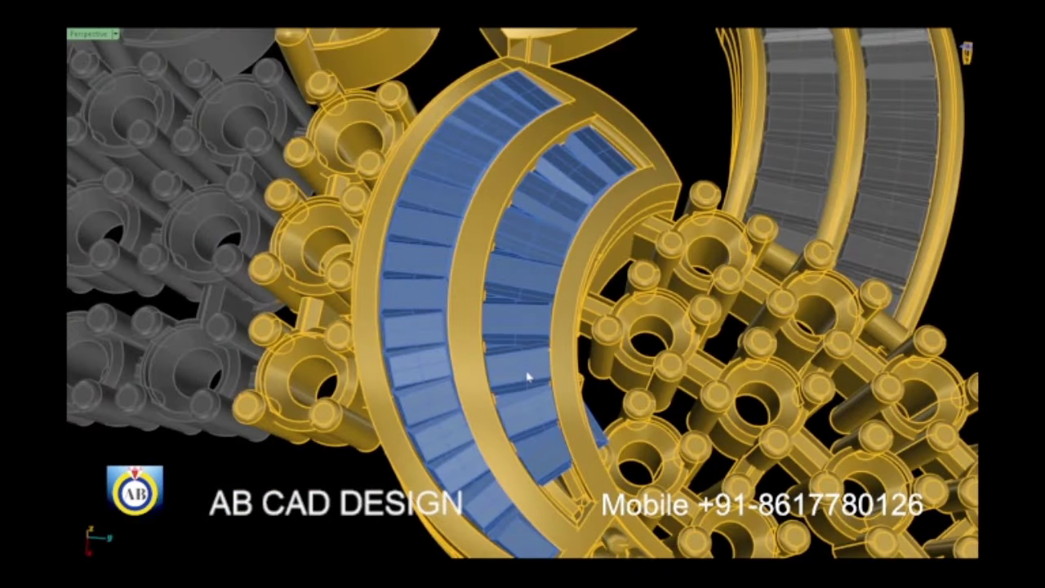
{"action": "scroll", "coordinate": [528, 376], "scroll_direction": "up", "scroll_amount": 4}
{"action": "scroll", "coordinate": [497, 408], "scroll_direction": "up", "scroll_amount": 2}
{"action": "scroll", "coordinate": [466, 434], "scroll_direction": "up", "scroll_amount": 2}
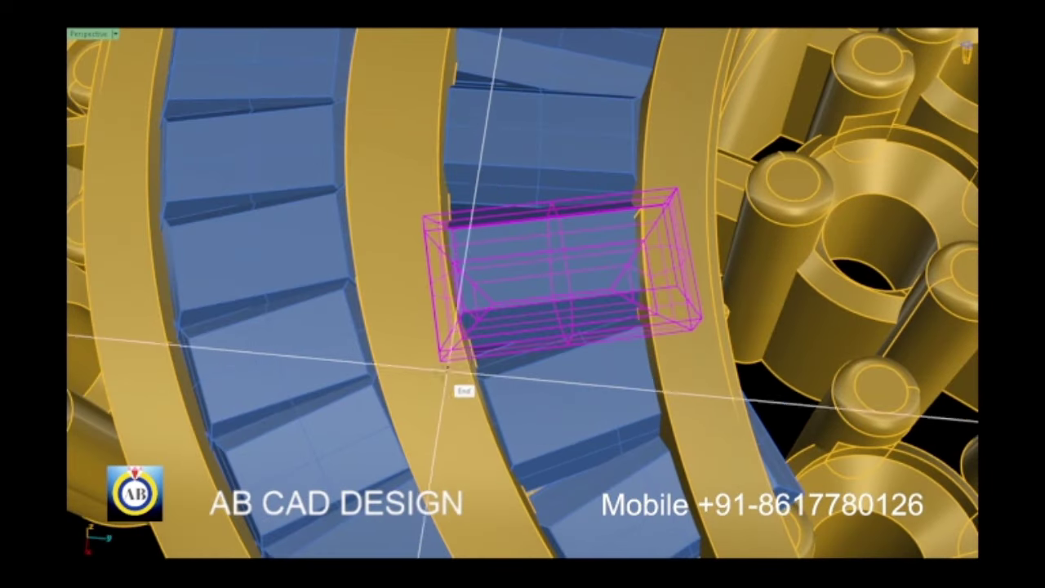
{"action": "scroll", "coordinate": [702, 330], "scroll_direction": "up", "scroll_amount": 3}
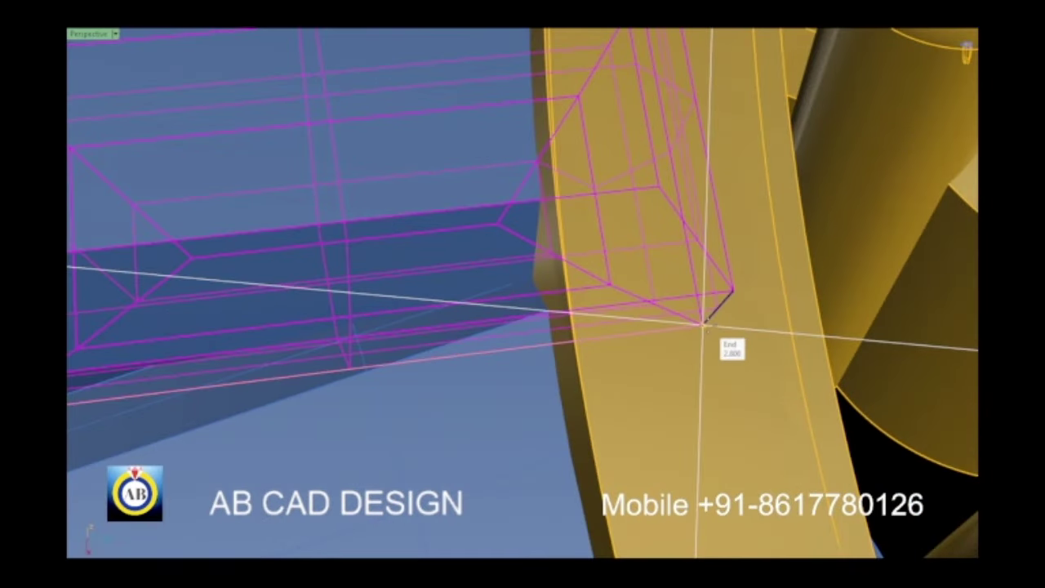
{"action": "scroll", "coordinate": [688, 329], "scroll_direction": "down", "scroll_amount": 1}
{"action": "scroll", "coordinate": [674, 334], "scroll_direction": "down", "scroll_amount": 4}
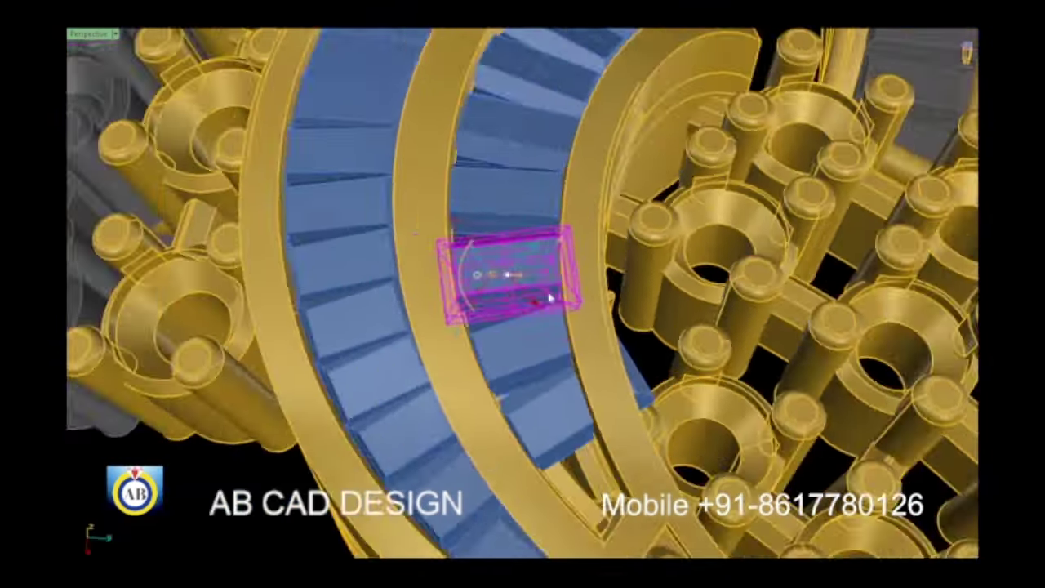
{"action": "scroll", "coordinate": [547, 355], "scroll_direction": "down", "scroll_amount": 2}
{"action": "scroll", "coordinate": [547, 355], "scroll_direction": "up", "scroll_amount": 1}
{"action": "scroll", "coordinate": [516, 324], "scroll_direction": "up", "scroll_amount": 3}
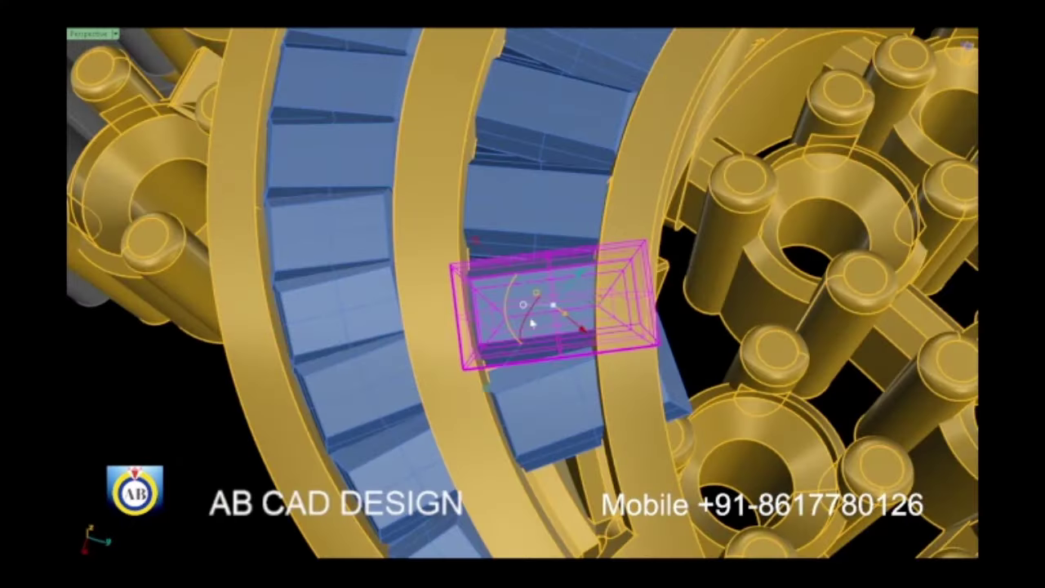
{"action": "scroll", "coordinate": [525, 299], "scroll_direction": "up", "scroll_amount": 2}
{"action": "scroll", "coordinate": [492, 334], "scroll_direction": "up", "scroll_amount": 3}
{"action": "scroll", "coordinate": [422, 326], "scroll_direction": "down", "scroll_amount": 1}
{"action": "scroll", "coordinate": [572, 359], "scroll_direction": "down", "scroll_amount": 3}
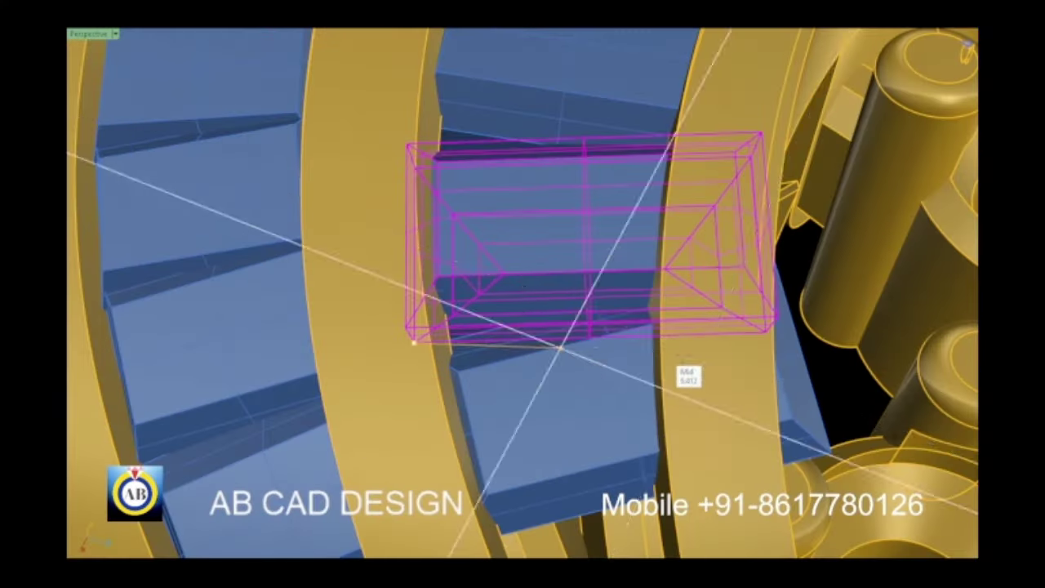
{"action": "scroll", "coordinate": [805, 338], "scroll_direction": "up", "scroll_amount": 3}
{"action": "scroll", "coordinate": [800, 320], "scroll_direction": "up", "scroll_amount": 2}
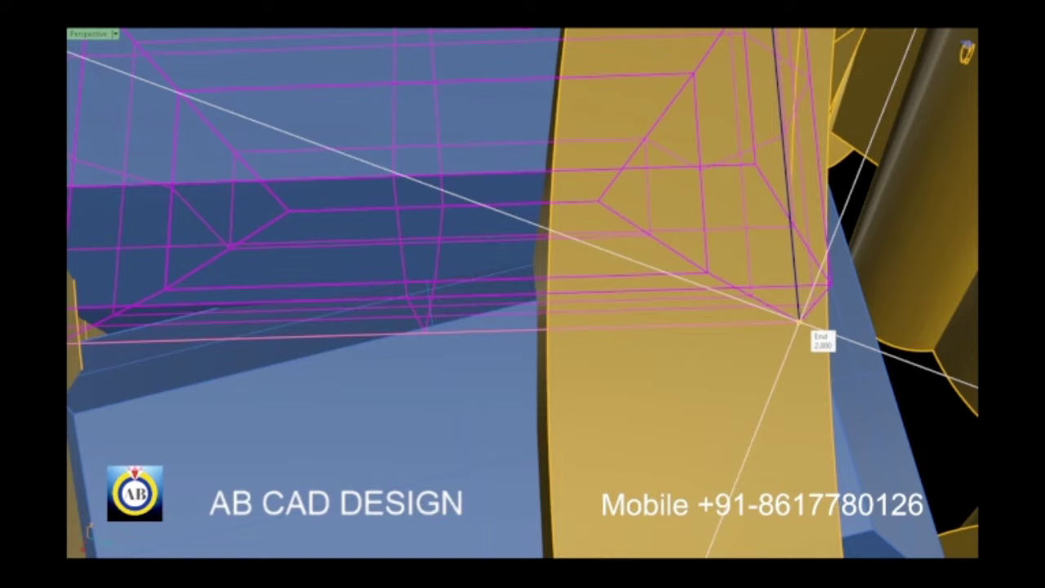
{"action": "scroll", "coordinate": [597, 315], "scroll_direction": "down", "scroll_amount": 1}
{"action": "scroll", "coordinate": [609, 316], "scroll_direction": "down", "scroll_amount": 3}
{"action": "scroll", "coordinate": [616, 319], "scroll_direction": "up", "scroll_amount": 1}
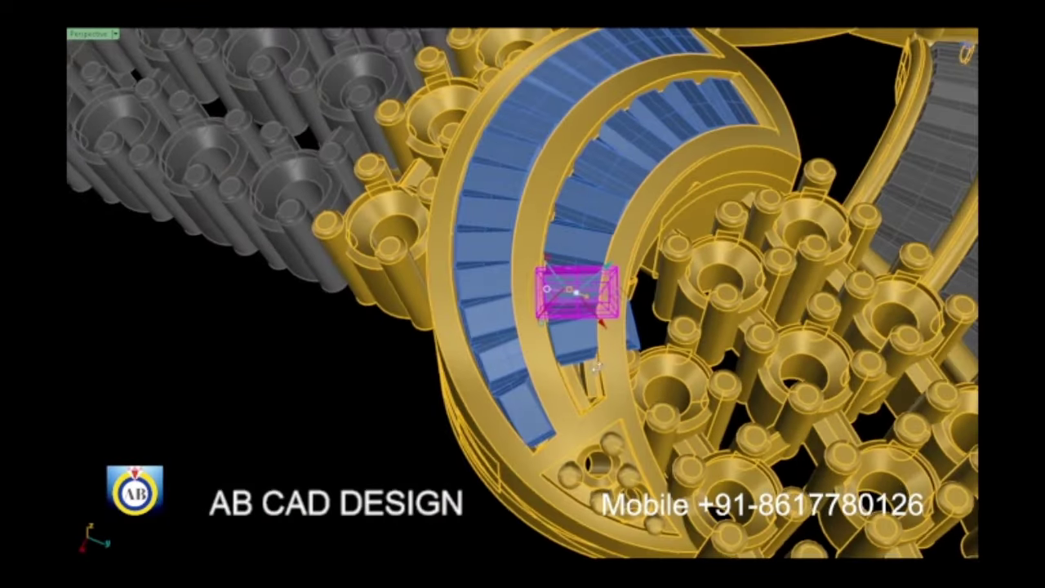
{"action": "scroll", "coordinate": [574, 345], "scroll_direction": "up", "scroll_amount": 3}
{"action": "scroll", "coordinate": [489, 310], "scroll_direction": "up", "scroll_amount": 5}
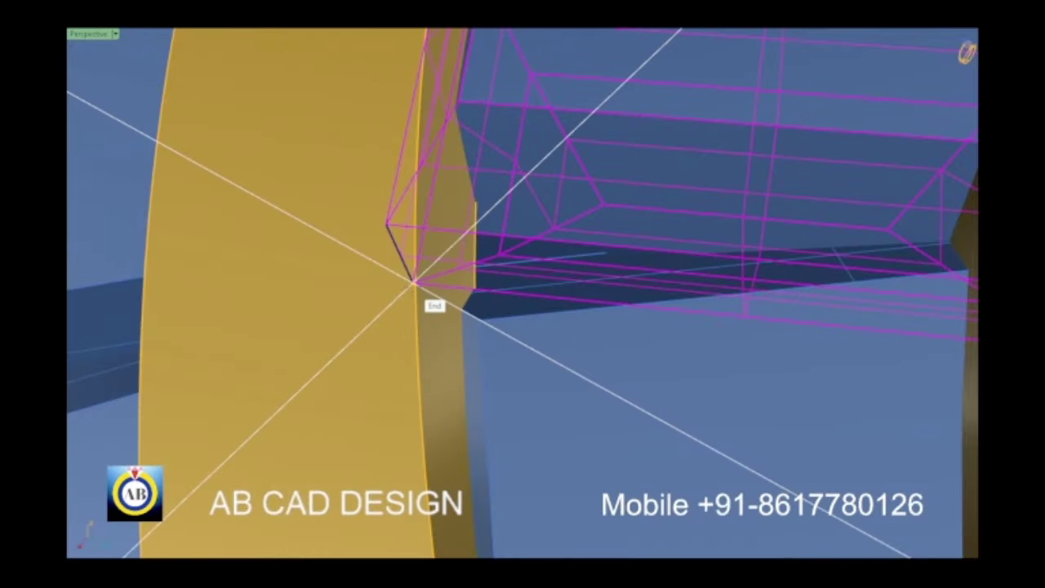
{"action": "scroll", "coordinate": [436, 296], "scroll_direction": "down", "scroll_amount": 1}
Step: Measure across the baguette from one corner to the opposite corner
{"action": "left_click", "coordinate": [441, 290]}
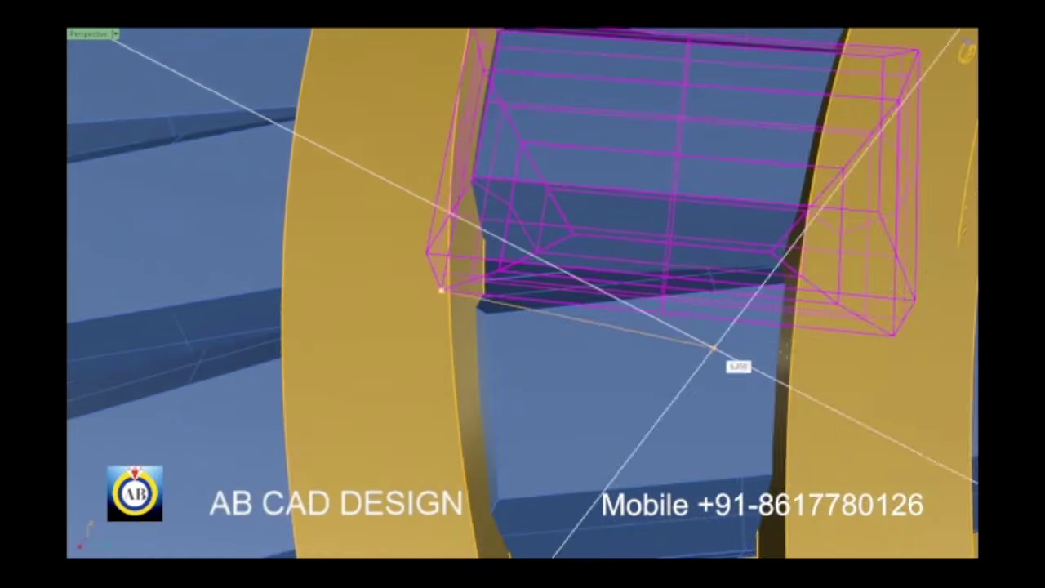
{"action": "left_click", "coordinate": [895, 334]}
{"action": "scroll", "coordinate": [893, 339], "scroll_direction": "down", "scroll_amount": 1}
{"action": "scroll", "coordinate": [626, 278], "scroll_direction": "down", "scroll_amount": 3}
{"action": "scroll", "coordinate": [618, 291], "scroll_direction": "down", "scroll_amount": 2}
{"action": "scroll", "coordinate": [621, 336], "scroll_direction": "up", "scroll_amount": 2}
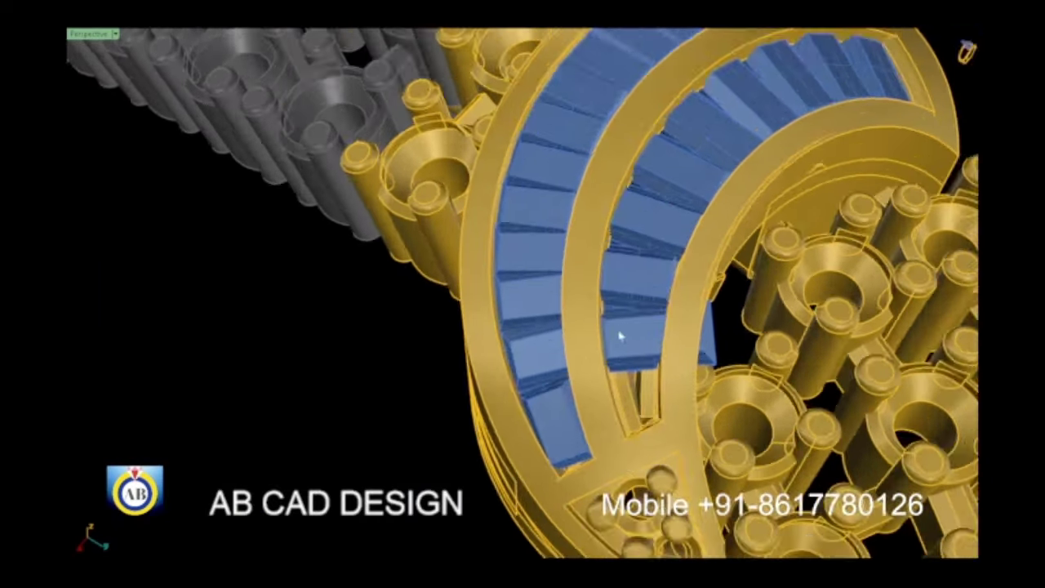
{"action": "scroll", "coordinate": [619, 337], "scroll_direction": "down", "scroll_amount": 2}
{"action": "scroll", "coordinate": [655, 374], "scroll_direction": "up", "scroll_amount": 1}
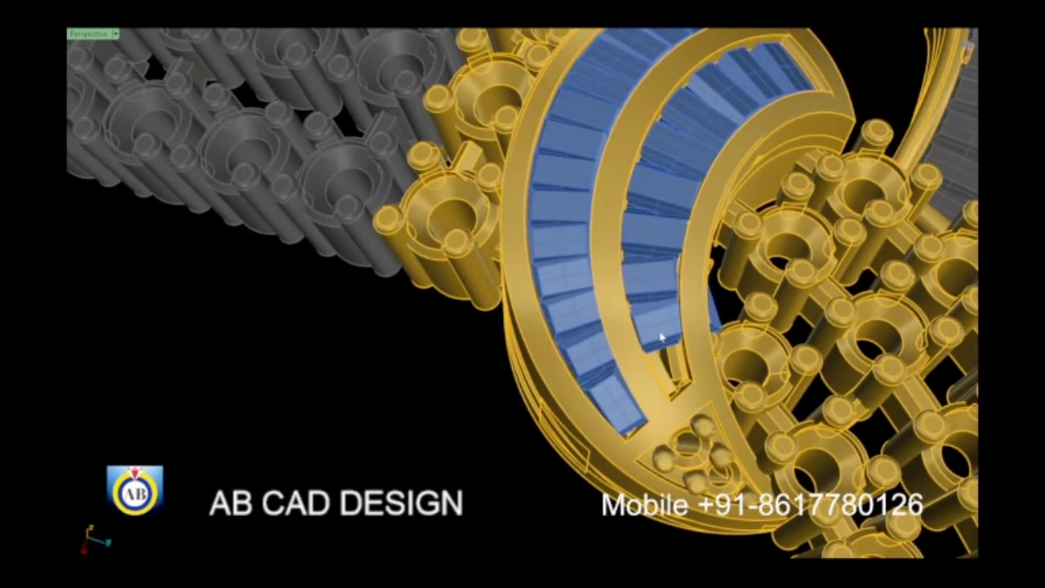
{"action": "scroll", "coordinate": [645, 343], "scroll_direction": "up", "scroll_amount": 2}
{"action": "scroll", "coordinate": [633, 351], "scroll_direction": "up", "scroll_amount": 1}
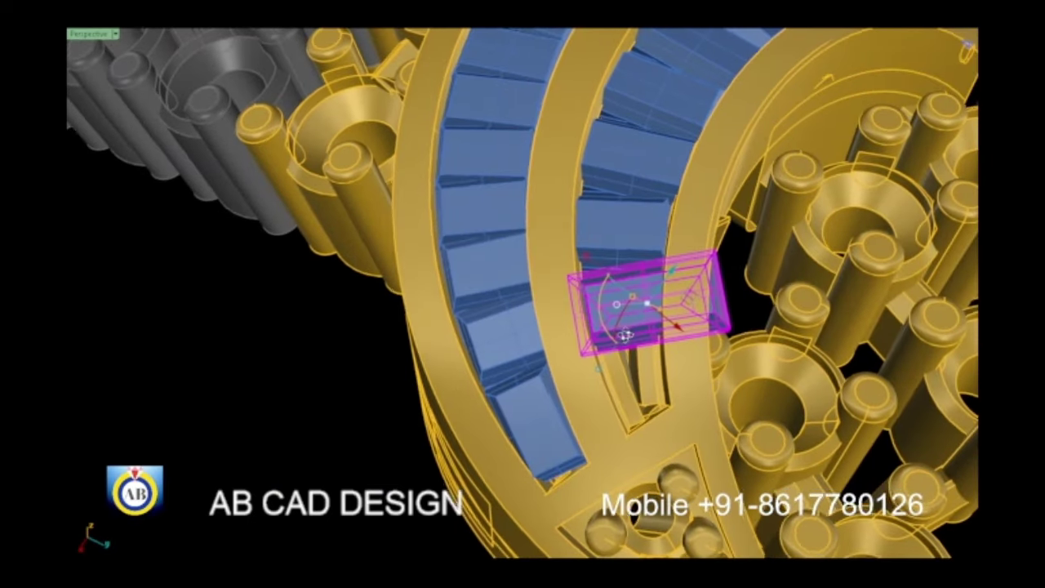
Step: Rotate the end baguette about Z to follow the channel's curve
{"action": "mouse_move", "coordinate": [621, 334]}
{"action": "right_mouse_down"}
{"action": "mouse_move", "coordinate": [566, 321]}
{"action": "mouse_move", "coordinate": [631, 331]}
{"action": "mouse_move", "coordinate": [653, 359]}
{"action": "mouse_move", "coordinate": [662, 321]}
{"action": "right_mouse_up"}
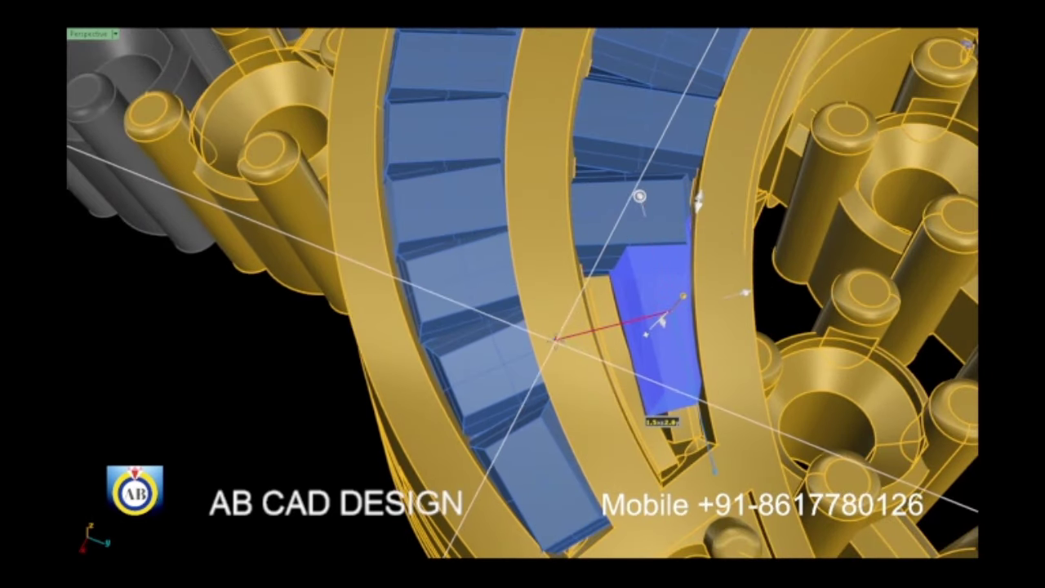
{"action": "scroll", "coordinate": [529, 351], "scroll_direction": "down", "scroll_amount": 5}
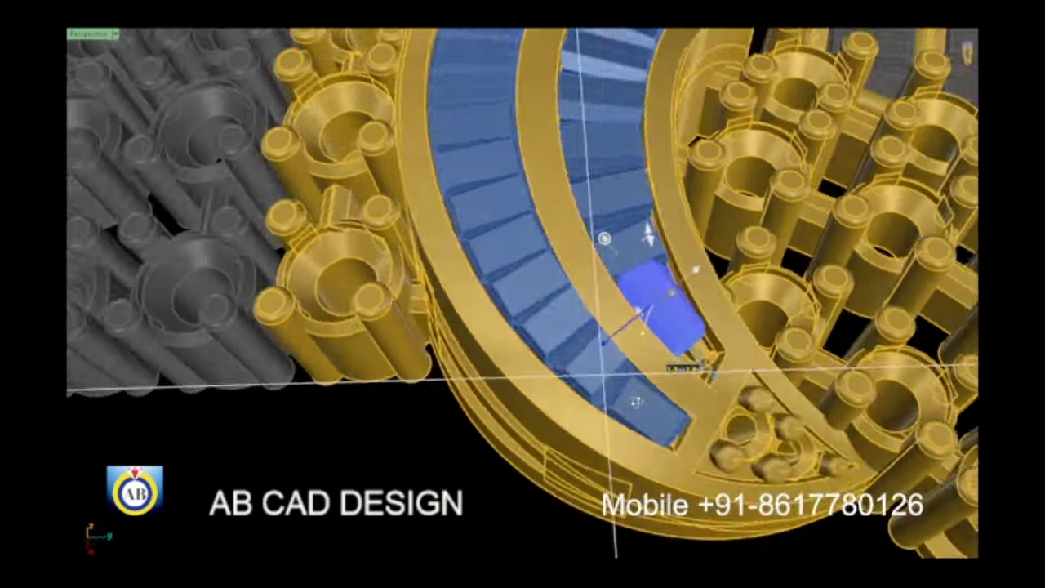
{"action": "right_click_drag", "start_coordinate": [529, 351], "coordinate": [458, 245]}
{"action": "scroll", "coordinate": [431, 157], "scroll_direction": "up", "scroll_amount": 5}
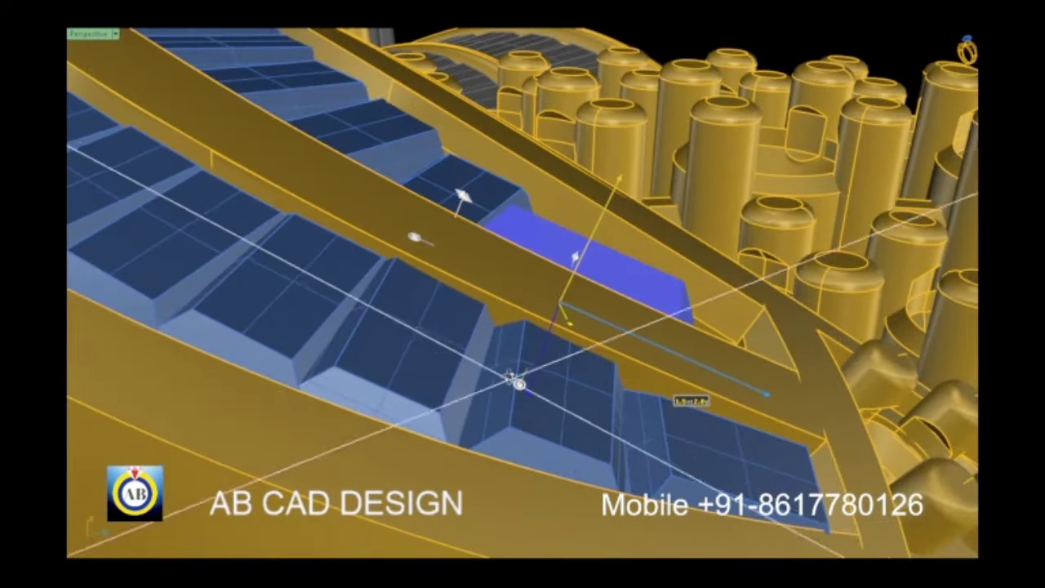
{"action": "right_click_drag", "start_coordinate": [510, 376], "coordinate": [527, 366]}
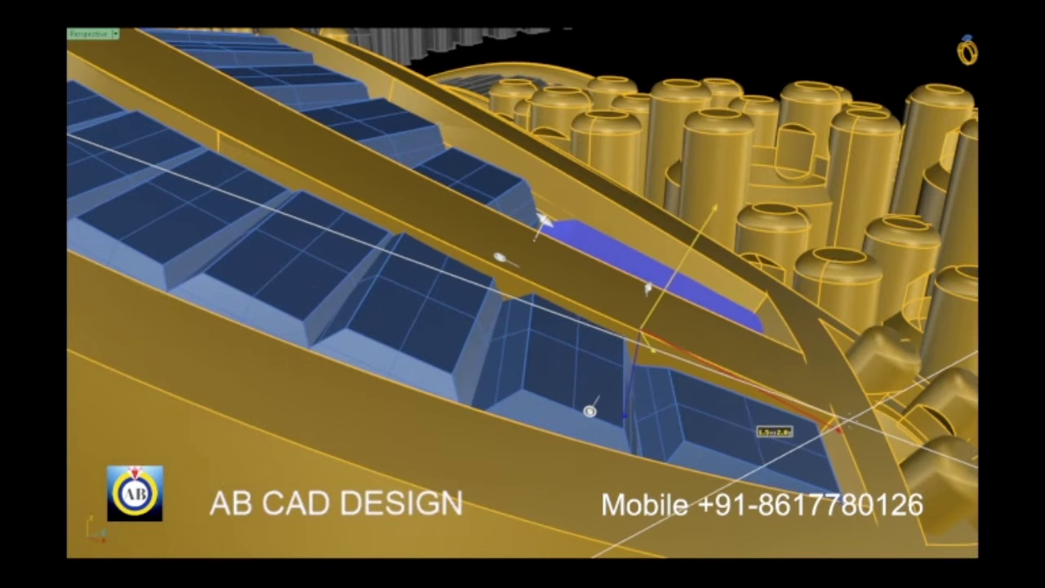
{"action": "mouse_move", "coordinate": [545, 220]}
{"action": "right_mouse_down"}
{"action": "mouse_move", "coordinate": [581, 281]}
{"action": "mouse_move", "coordinate": [599, 263]}
{"action": "right_mouse_up"}
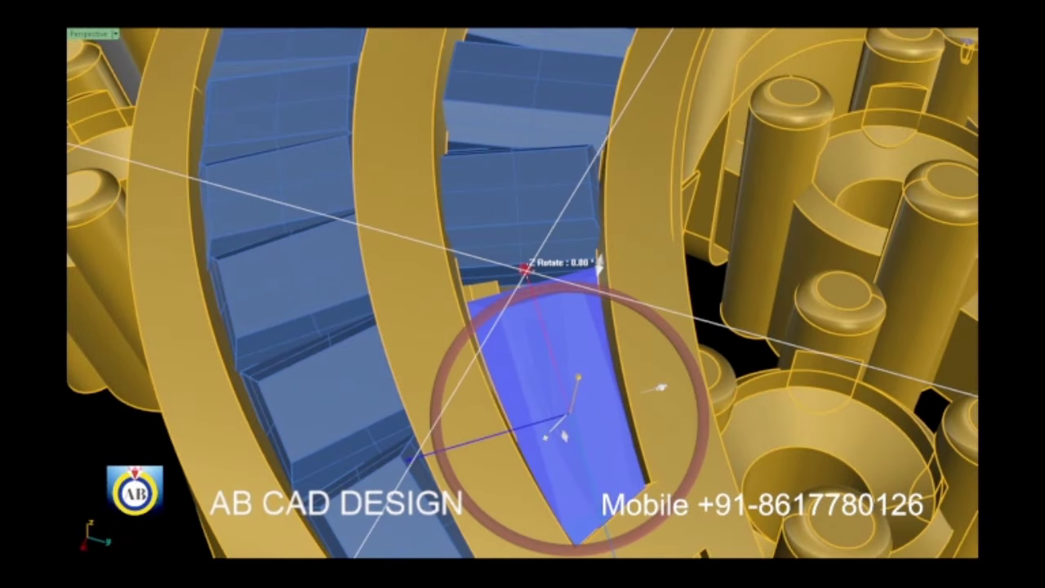
{"action": "mouse_move", "coordinate": [598, 263]}
{"action": "middle_mouse_down", "text": "alt"}
{"action": "mouse_move", "coordinate": [525, 280]}
{"action": "mouse_move", "coordinate": [569, 353]}
{"action": "middle_mouse_up", "text": "alt"}
{"action": "scroll", "coordinate": [525, 286], "scroll_direction": "down", "scroll_amount": 3}
{"action": "scroll", "coordinate": [523, 270], "scroll_direction": "up", "scroll_amount": 5}
{"action": "scroll", "coordinate": [531, 349], "scroll_direction": "up", "scroll_amount": 3}
{"action": "scroll", "coordinate": [498, 351], "scroll_direction": "up", "scroll_amount": 3}
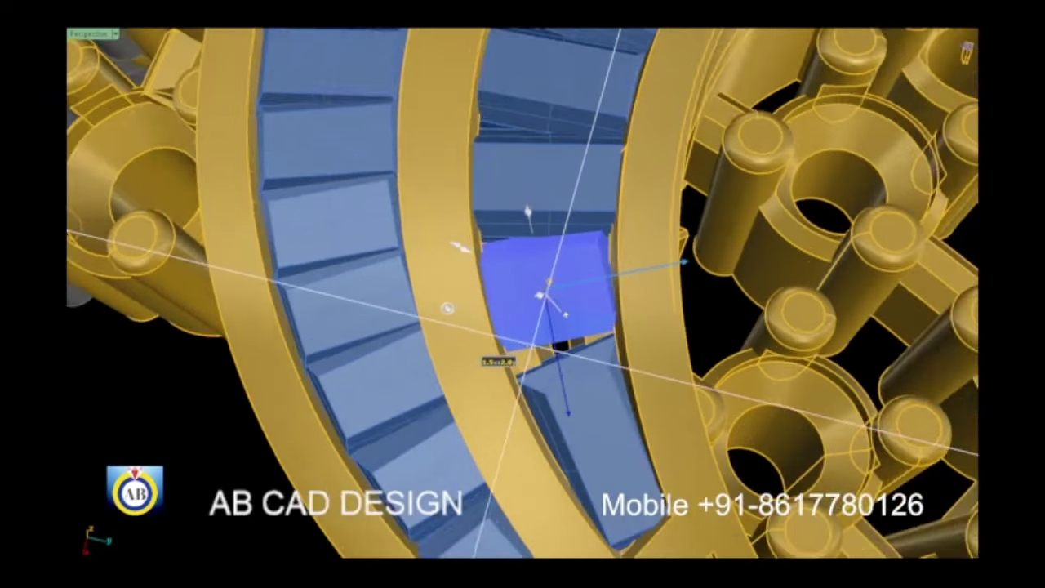
{"action": "scroll", "coordinate": [493, 359], "scroll_direction": "up", "scroll_amount": 3}
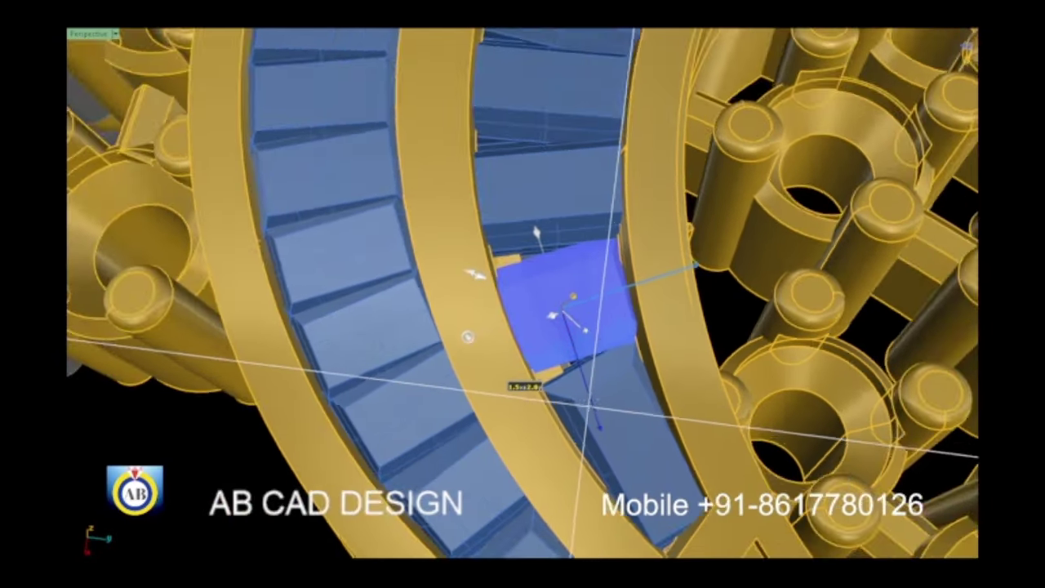
Step: Check the baguette's fit in the gap, then zoom out to the whole piece
{"action": "middle_click_drag", "start_coordinate": [498, 371], "coordinate": [470, 379], "text": "alt"}
{"action": "scroll", "coordinate": [469, 383], "scroll_direction": "up", "scroll_amount": 2}
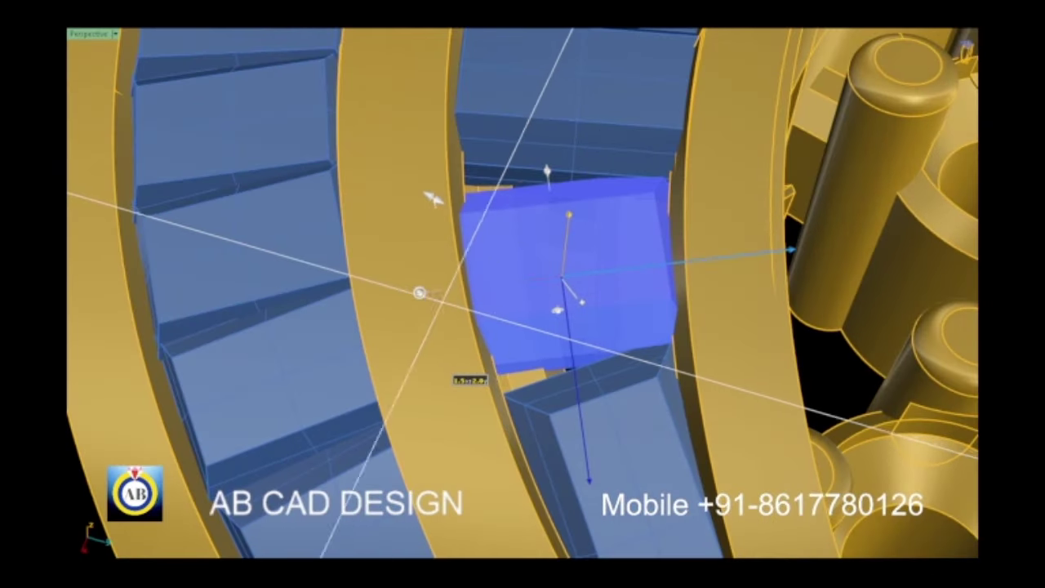
{"action": "mouse_move", "coordinate": [440, 186]}
{"action": "middle_mouse_down", "text": "alt"}
{"action": "mouse_move", "coordinate": [497, 272]}
{"action": "mouse_move", "coordinate": [461, 280]}
{"action": "middle_mouse_up", "text": "alt"}
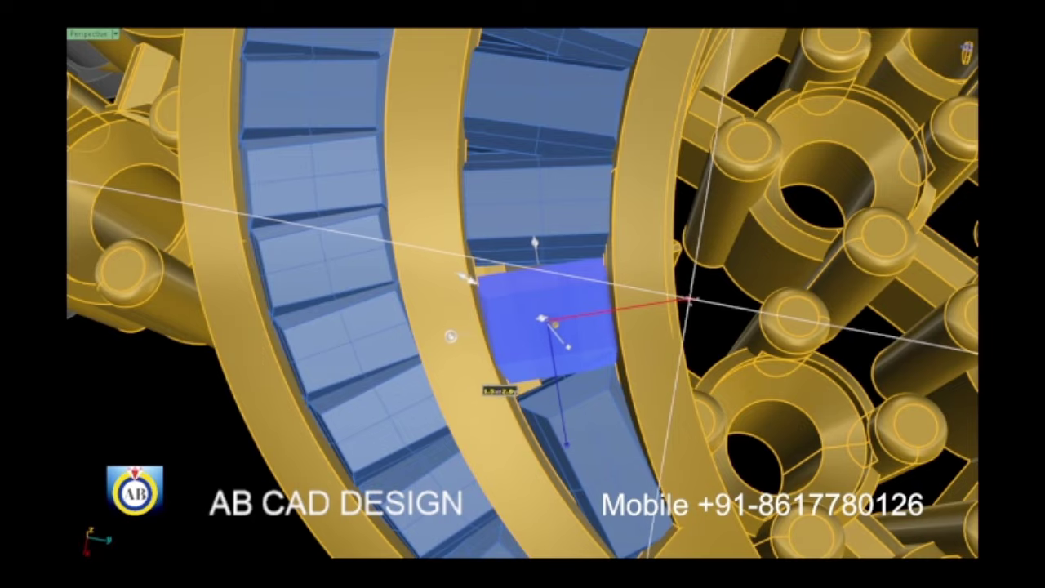
{"action": "scroll", "coordinate": [451, 335], "scroll_direction": "down", "scroll_amount": 5}
{"action": "mouse_move", "coordinate": [451, 336]}
{"action": "middle_mouse_down", "text": "alt"}
{"action": "mouse_move", "coordinate": [564, 346]}
{"action": "mouse_move", "coordinate": [511, 293]}
{"action": "mouse_move", "coordinate": [541, 314]}
{"action": "mouse_move", "coordinate": [471, 299]}
{"action": "middle_mouse_up", "text": "alt"}
{"action": "scroll", "coordinate": [506, 341], "scroll_direction": "down", "scroll_amount": 4}
{"action": "scroll", "coordinate": [541, 314], "scroll_direction": "up", "scroll_amount": 3}
{"action": "scroll", "coordinate": [542, 314], "scroll_direction": "up", "scroll_amount": 3}
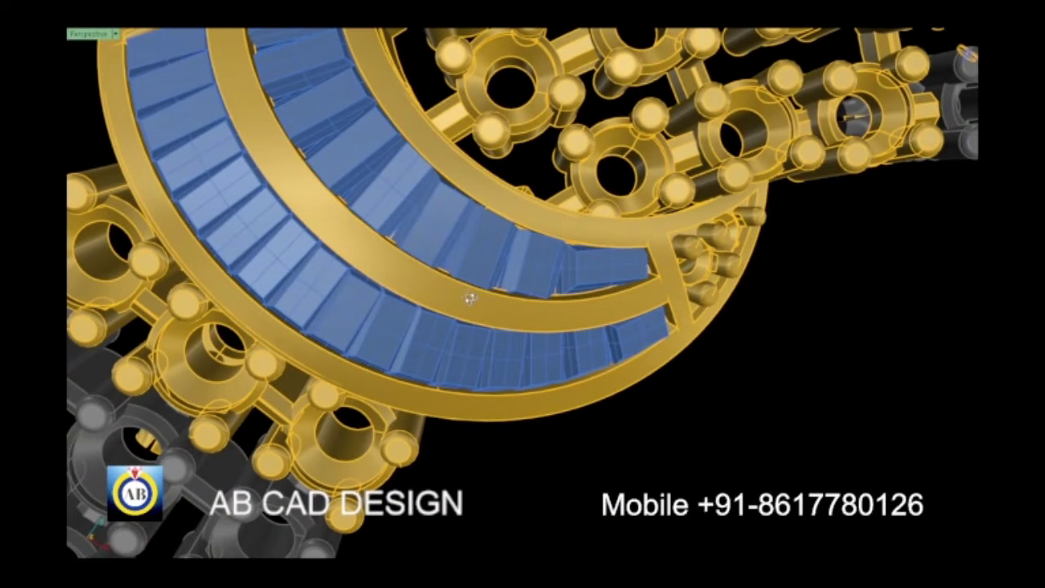
Step: Select the inner baguette row of the right loop
{"action": "scroll", "coordinate": [470, 299], "scroll_direction": "down", "scroll_amount": 2}
{"action": "scroll", "coordinate": [470, 299], "scroll_direction": "down", "scroll_amount": 3}
{"action": "mouse_move", "coordinate": [470, 299]}
{"action": "right_mouse_down"}
{"action": "mouse_move", "coordinate": [521, 265]}
{"action": "mouse_move", "coordinate": [488, 268]}
{"action": "right_mouse_up"}
{"action": "mouse_move", "coordinate": [488, 268]}
{"action": "left_mouse_down"}
{"action": "mouse_move", "coordinate": [611, 315]}
{"action": "mouse_move", "coordinate": [545, 300]}
{"action": "left_mouse_up"}
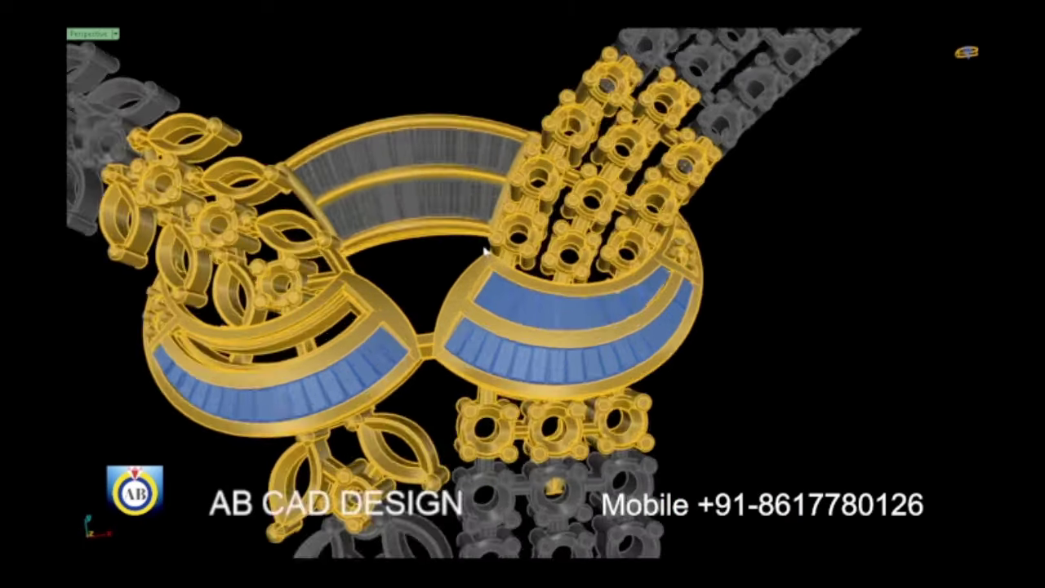
{"action": "scroll", "coordinate": [604, 311], "scroll_direction": "up", "scroll_amount": 3}
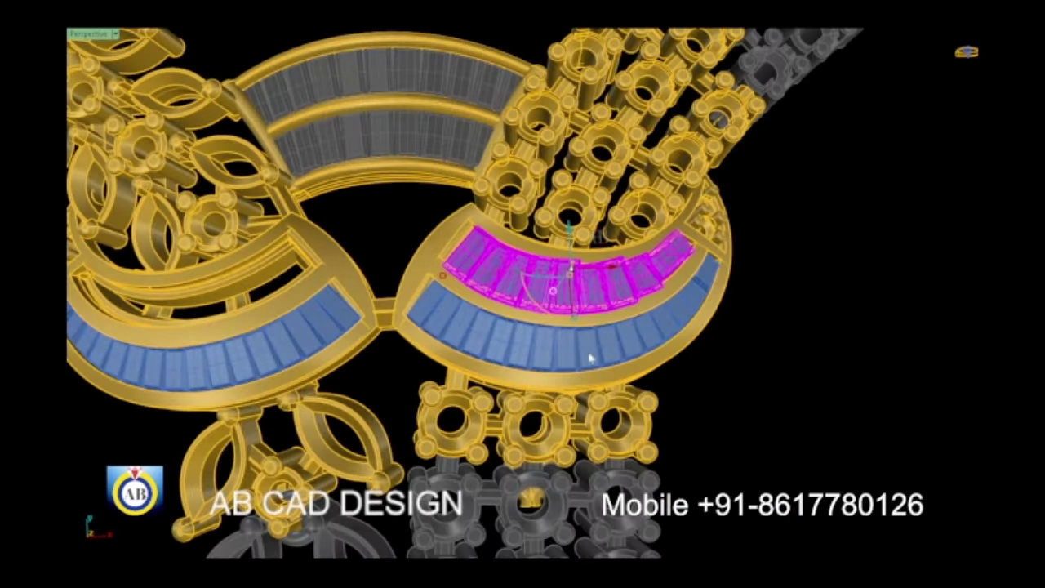
{"action": "right_click_drag", "start_coordinate": [590, 357], "coordinate": [552, 341]}
{"action": "scroll", "coordinate": [537, 315], "scroll_direction": "down", "scroll_amount": 4}
{"action": "scroll", "coordinate": [506, 343], "scroll_direction": "down", "scroll_amount": 3}
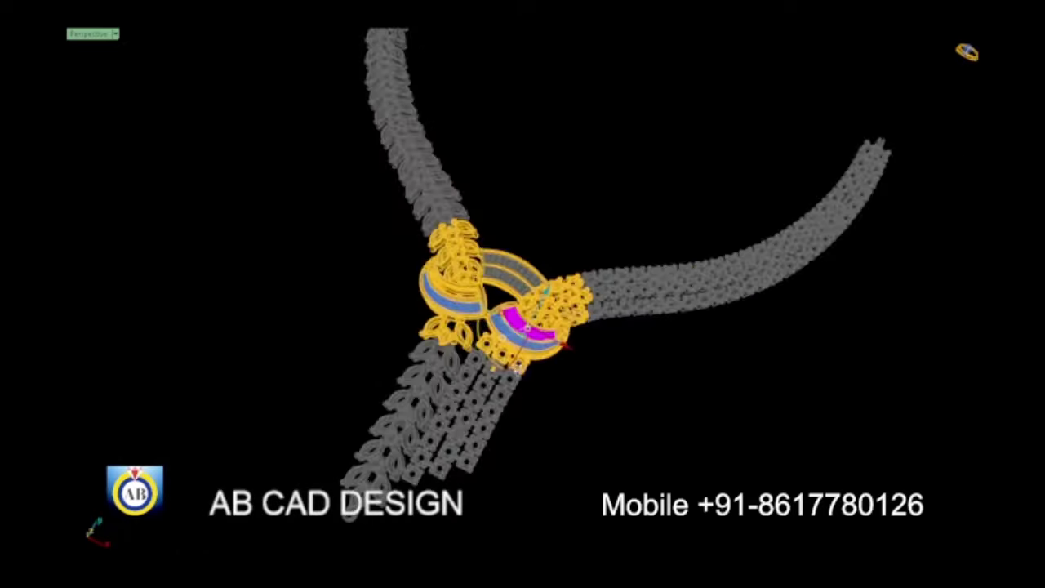
Step: Orbit the whole necklace to view the finished knot centrepiece from new angles
{"action": "right_click_drag", "start_coordinate": [476, 375], "coordinate": [490, 326]}
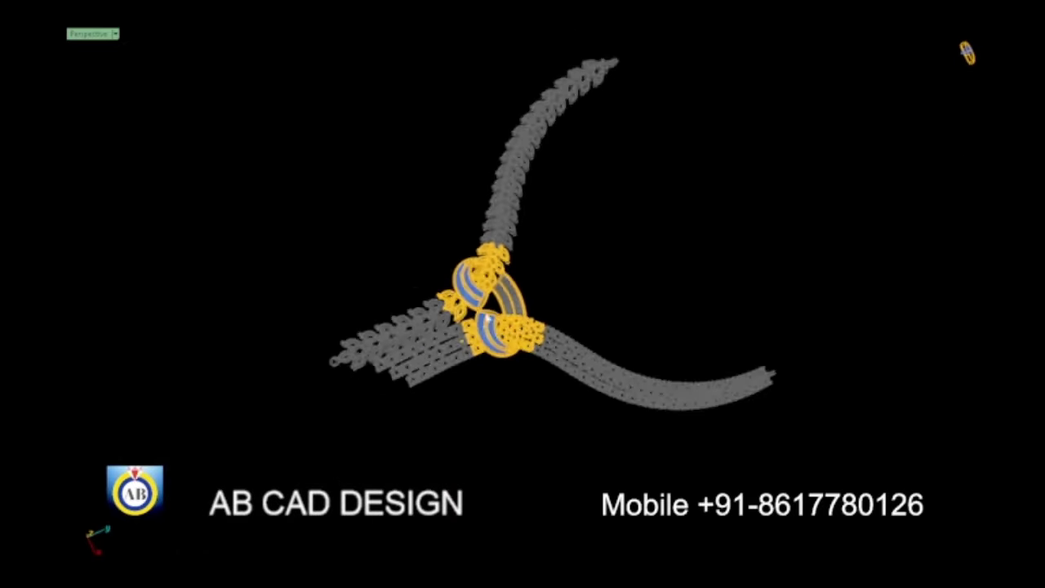
{"action": "scroll", "coordinate": [490, 326], "scroll_direction": "up", "scroll_amount": 2}
{"action": "scroll", "coordinate": [486, 285], "scroll_direction": "up", "scroll_amount": 3}
{"action": "scroll", "coordinate": [480, 252], "scroll_direction": "up", "scroll_amount": 4}
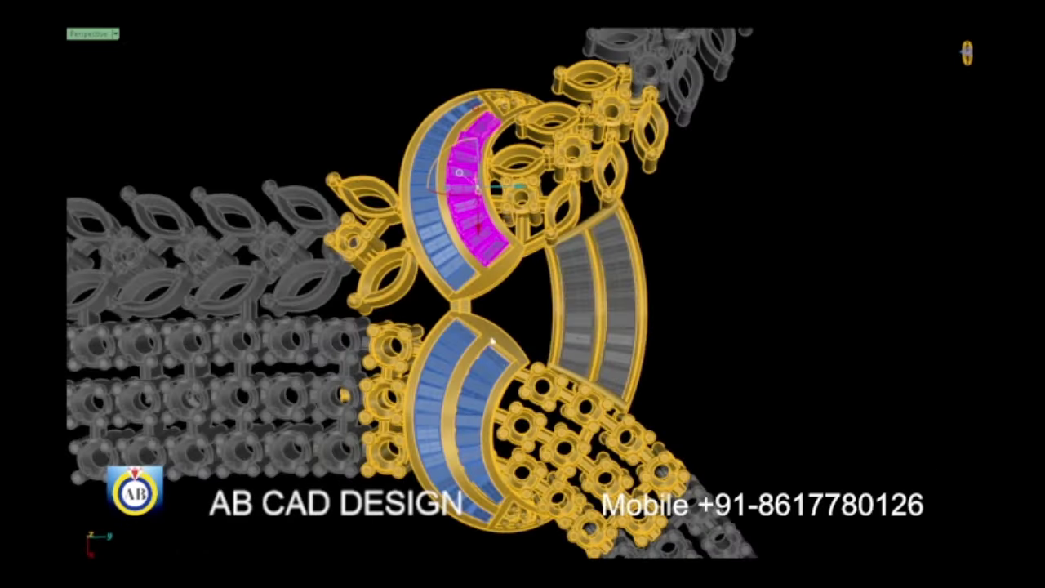
{"action": "scroll", "coordinate": [505, 369], "scroll_direction": "down", "scroll_amount": 3}
{"action": "right_click_drag", "start_coordinate": [501, 357], "coordinate": [524, 357]}
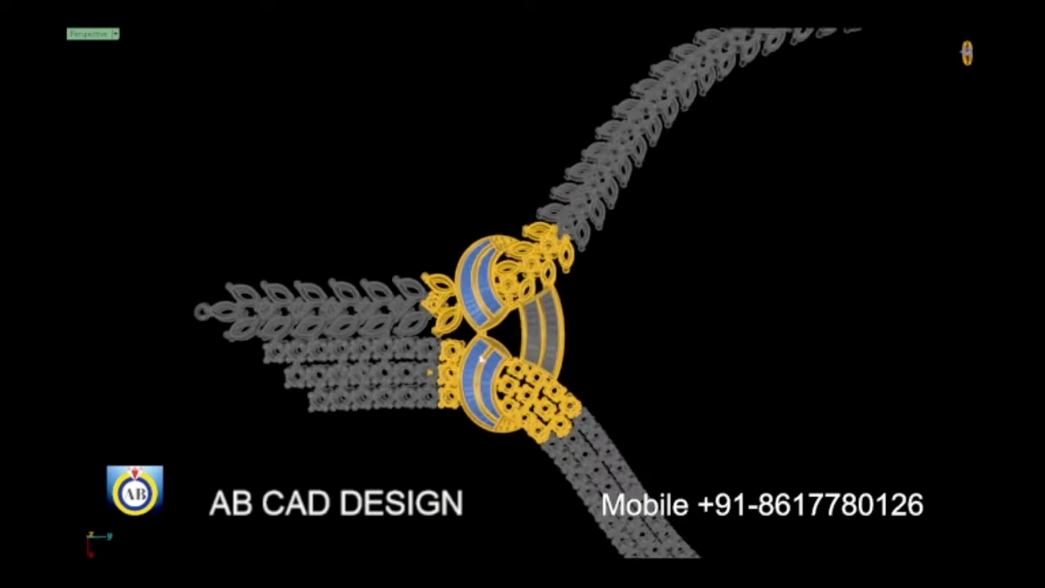
Step: Orbit the necklace around the knot so one chain runs to the left
{"action": "scroll", "coordinate": [525, 357], "scroll_direction": "down", "scroll_amount": 3}
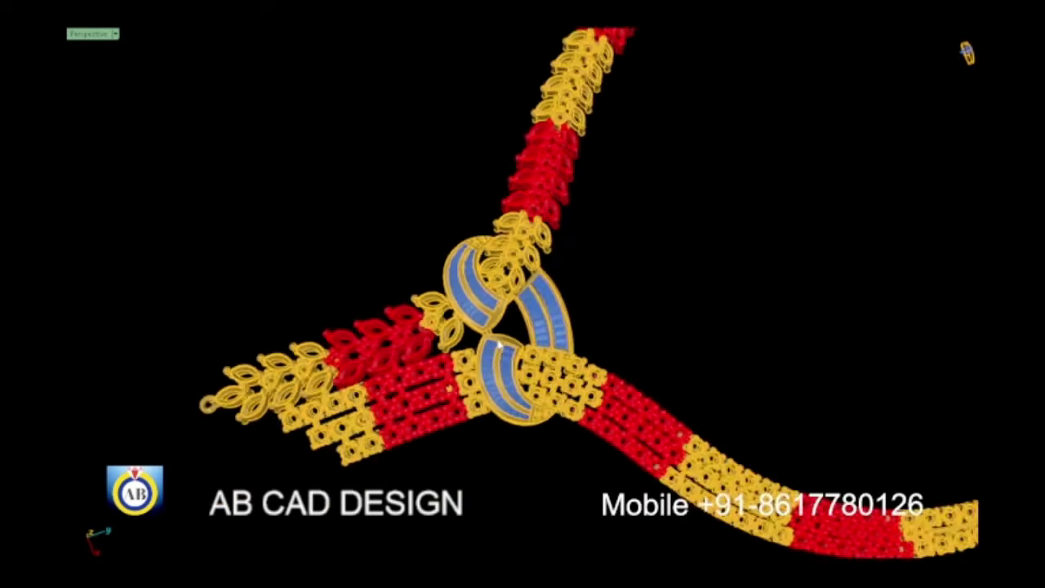
{"action": "scroll", "coordinate": [506, 392], "scroll_direction": "down", "scroll_amount": 2}
{"action": "right_click_drag", "start_coordinate": [487, 422], "coordinate": [566, 420]}
{"action": "scroll", "coordinate": [574, 359], "scroll_direction": "up", "scroll_amount": 4}
{"action": "mouse_move", "coordinate": [574, 359]}
{"action": "right_mouse_down"}
{"action": "mouse_move", "coordinate": [552, 441]}
{"action": "mouse_move", "coordinate": [160, 313]}
{"action": "right_mouse_up"}
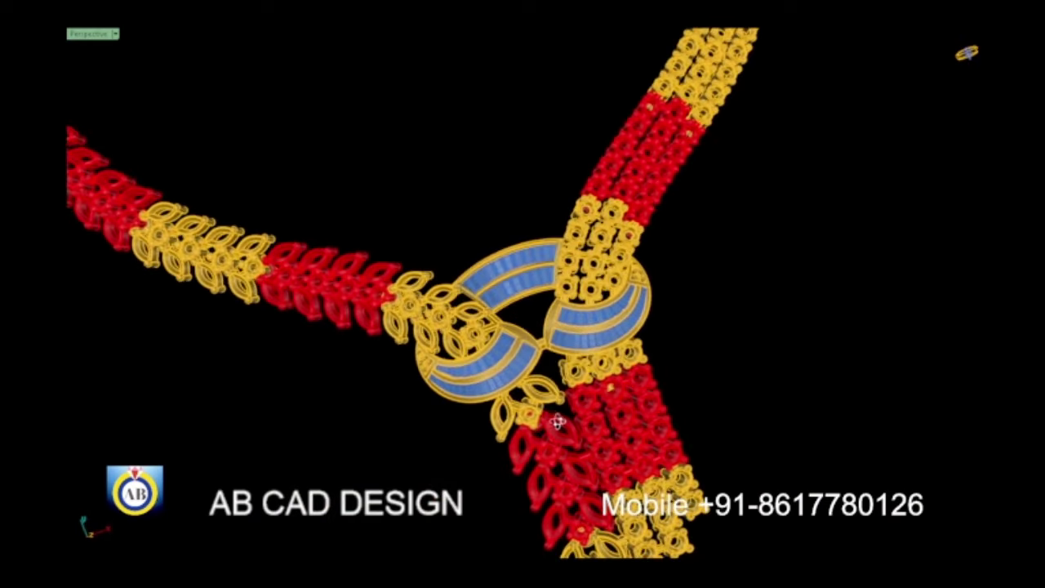
Step: Orbit until the right chain lies horizontal, then zoom out to frame the whole necklace
{"action": "scroll", "coordinate": [527, 375], "scroll_direction": "down", "scroll_amount": 2}
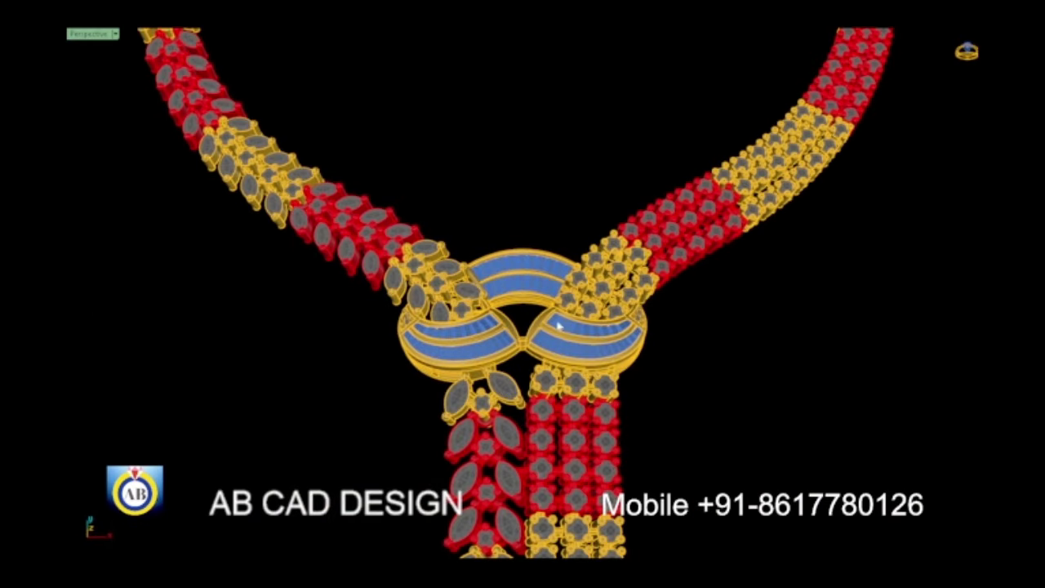
{"action": "scroll", "coordinate": [527, 375], "scroll_direction": "down", "scroll_amount": 2}
{"action": "scroll", "coordinate": [526, 375], "scroll_direction": "down", "scroll_amount": 2}
{"action": "right_click_drag", "start_coordinate": [489, 376], "coordinate": [527, 375]}
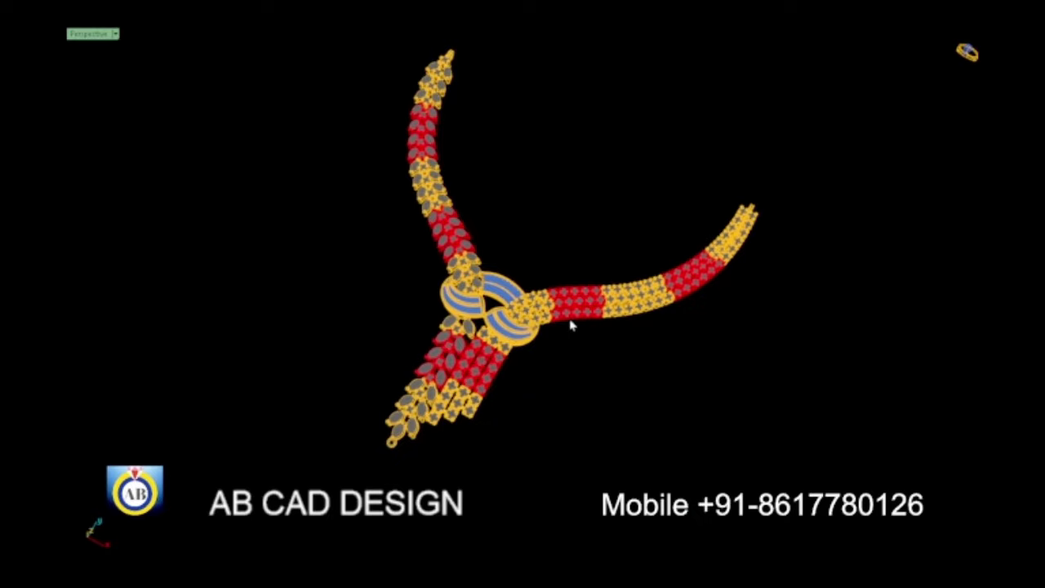
{"action": "mouse_move", "coordinate": [569, 324]}
{"action": "right_mouse_down"}
{"action": "mouse_move", "coordinate": [560, 366]}
{"action": "mouse_move", "coordinate": [534, 357]}
{"action": "right_mouse_up"}
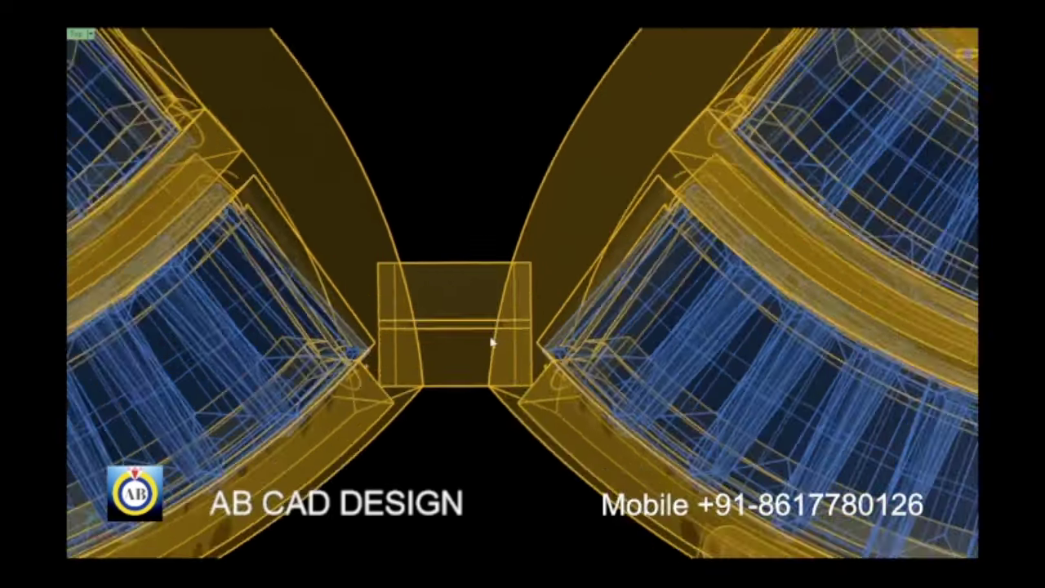
{"action": "scroll", "coordinate": [492, 343], "scroll_direction": "down", "scroll_amount": 3}
{"action": "scroll", "coordinate": [489, 347], "scroll_direction": "down", "scroll_amount": 3}
{"action": "scroll", "coordinate": [486, 351], "scroll_direction": "down", "scroll_amount": 2}
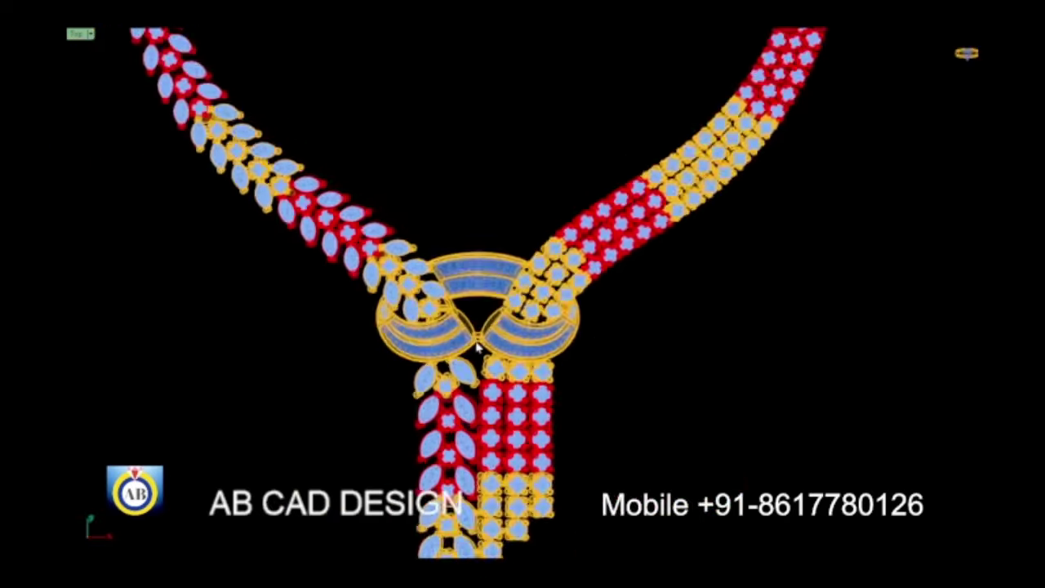
{"action": "scroll", "coordinate": [481, 355], "scroll_direction": "down", "scroll_amount": 1}
{"action": "scroll", "coordinate": [481, 355], "scroll_direction": "down", "scroll_amount": 2}
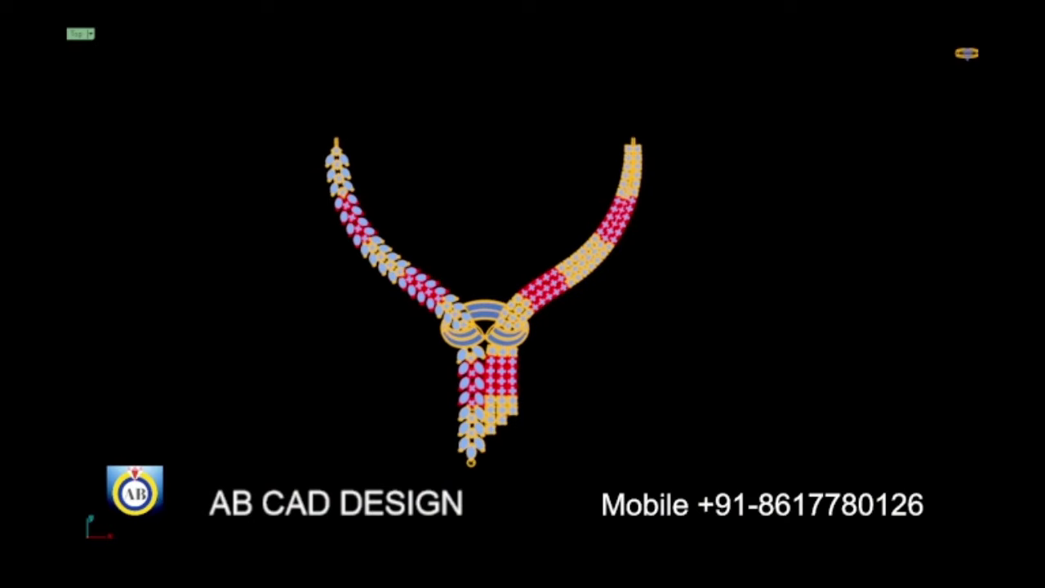
{"action": "scroll", "coordinate": [486, 355], "scroll_direction": "up", "scroll_amount": 3}
Step: Orbit and zoom the rendered necklace to a low oblique angle showing the whole piece
{"action": "scroll", "coordinate": [506, 358], "scroll_direction": "down", "scroll_amount": 3}
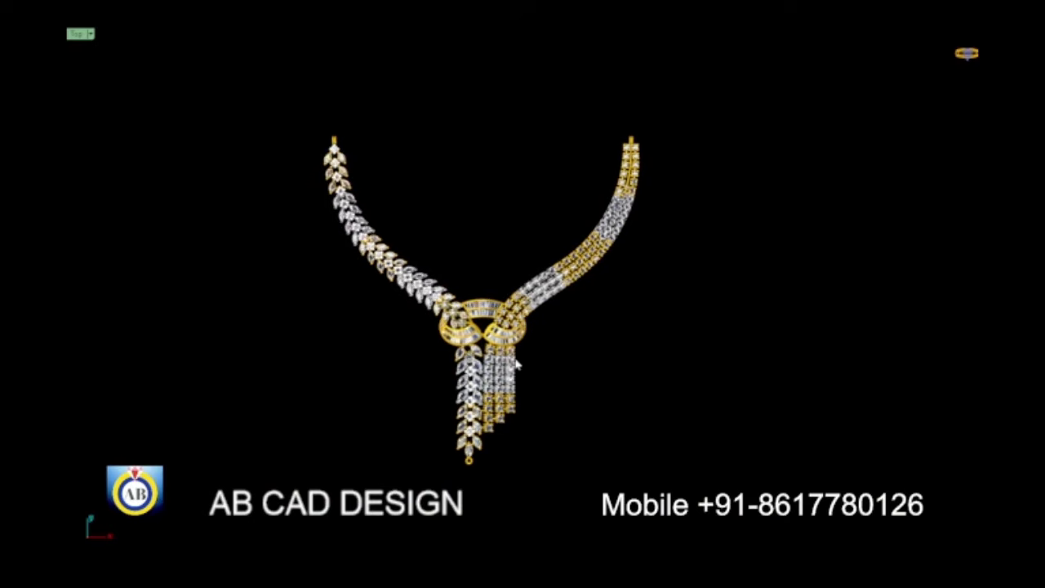
{"action": "scroll", "coordinate": [525, 359], "scroll_direction": "down", "scroll_amount": 1}
{"action": "scroll", "coordinate": [498, 333], "scroll_direction": "up", "scroll_amount": 2}
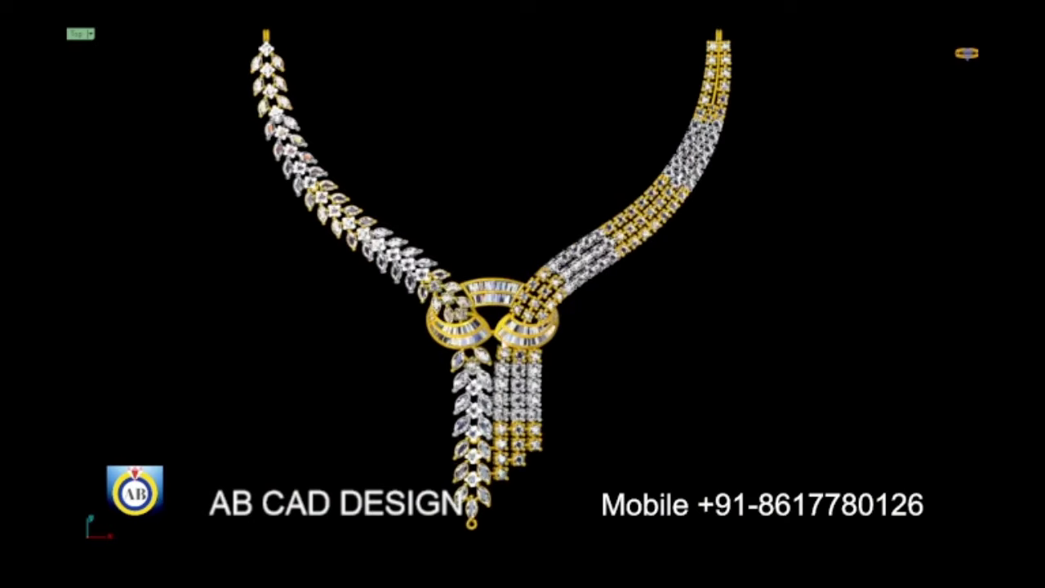
{"action": "scroll", "coordinate": [539, 362], "scroll_direction": "down", "scroll_amount": 1}
{"action": "right_click_drag", "start_coordinate": [569, 373], "coordinate": [562, 376]}
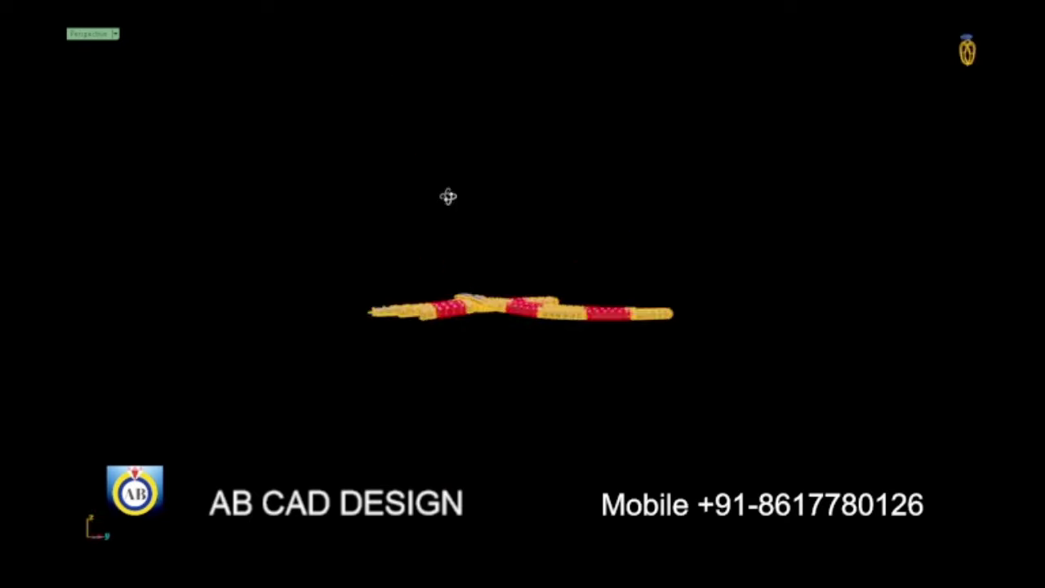
{"action": "right_click_drag", "start_coordinate": [449, 196], "coordinate": [457, 245]}
{"action": "scroll", "coordinate": [506, 334], "scroll_direction": "up", "scroll_amount": 3}
{"action": "scroll", "coordinate": [506, 334], "scroll_direction": "up", "scroll_amount": 3}
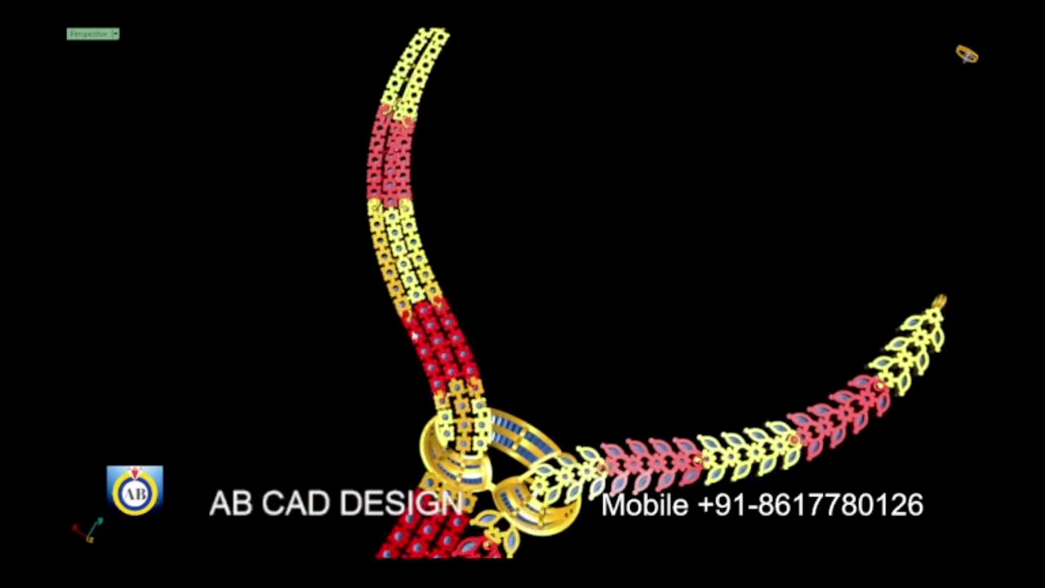
{"action": "mouse_move", "coordinate": [414, 335]}
{"action": "right_mouse_down"}
{"action": "mouse_move", "coordinate": [604, 296]}
{"action": "mouse_move", "coordinate": [621, 305]}
{"action": "mouse_move", "coordinate": [619, 326]}
{"action": "right_mouse_up"}
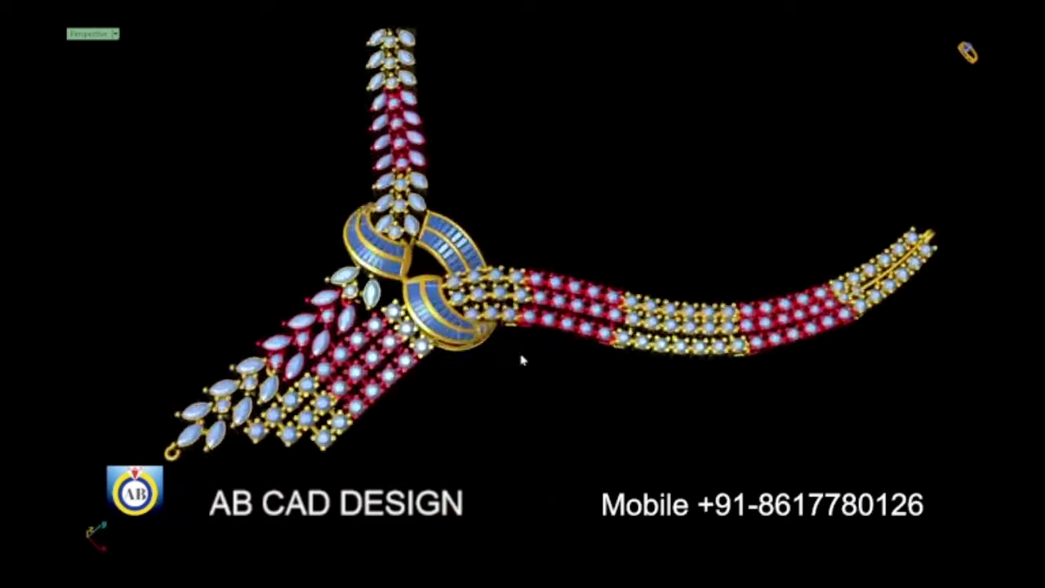
{"action": "mouse_move", "coordinate": [523, 359]}
{"action": "right_mouse_down"}
{"action": "mouse_move", "coordinate": [558, 414]}
{"action": "mouse_move", "coordinate": [530, 375]}
{"action": "mouse_move", "coordinate": [539, 385]}
{"action": "right_mouse_up"}
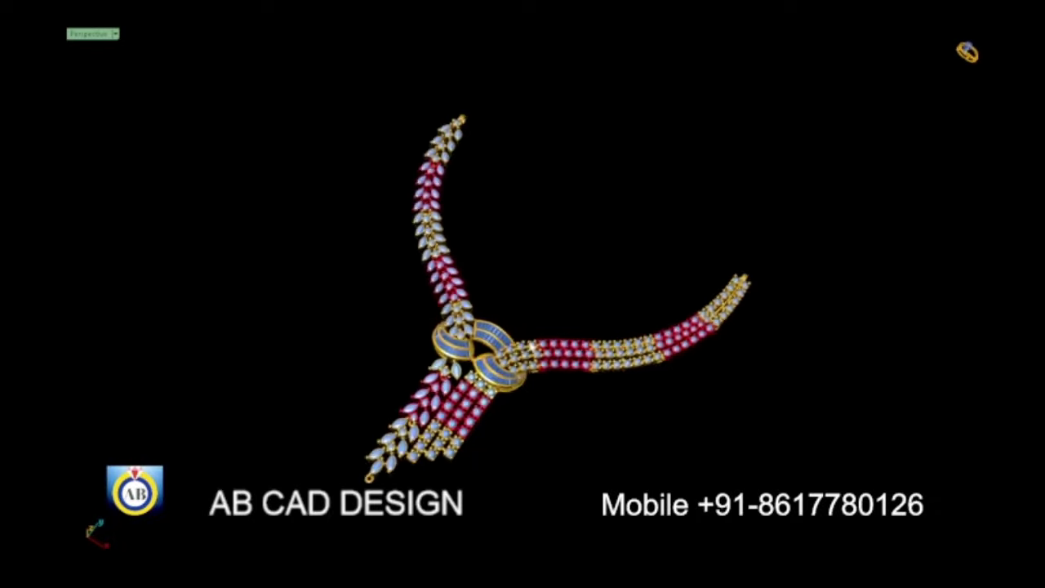